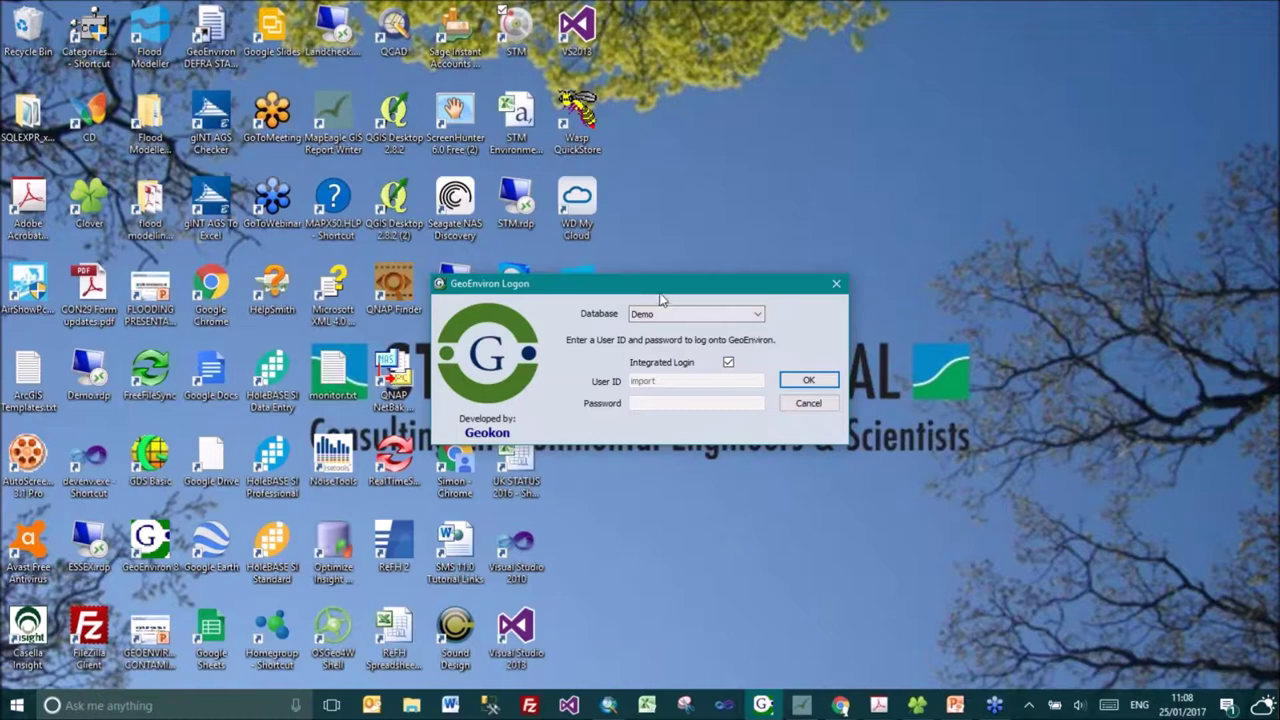
Log on to the Demo database with Integrated Login enabled.
{"action": "left_click_drag", "start_coordinate": [652, 292], "coordinate": [612, 152]}
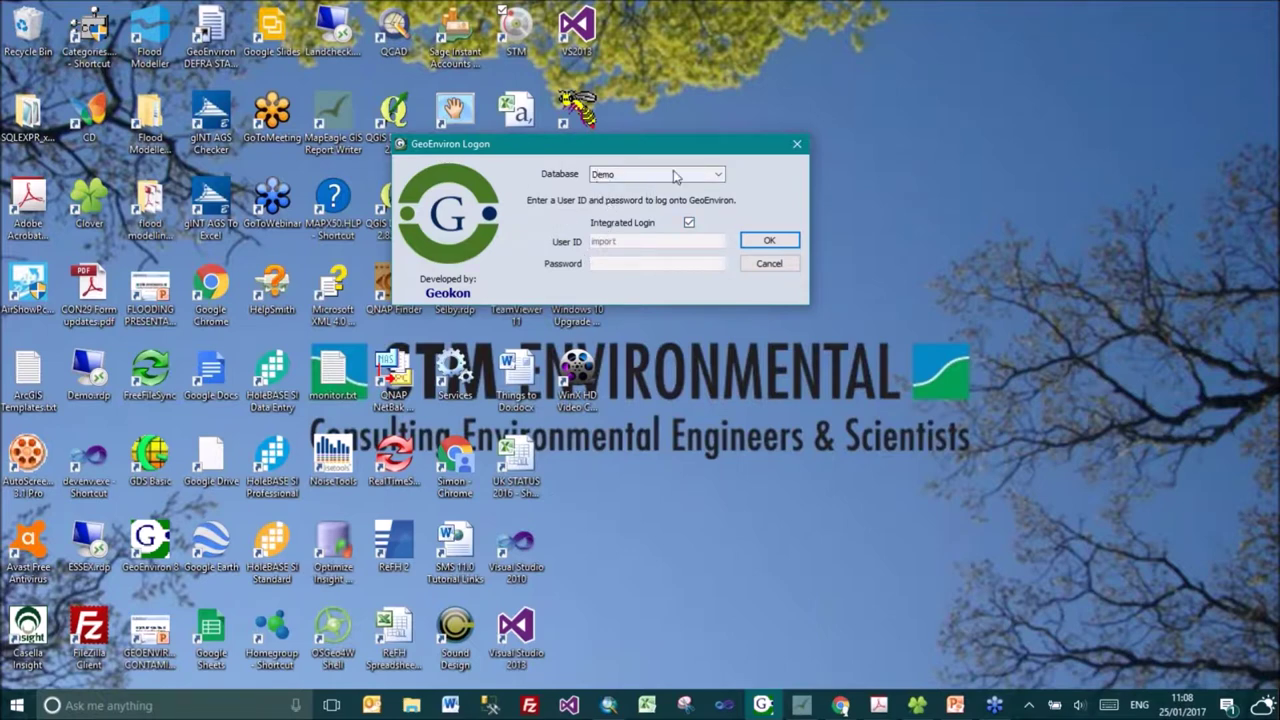
{"action": "left_click", "coordinate": [689, 222]}
{"action": "left_click", "coordinate": [689, 222]}
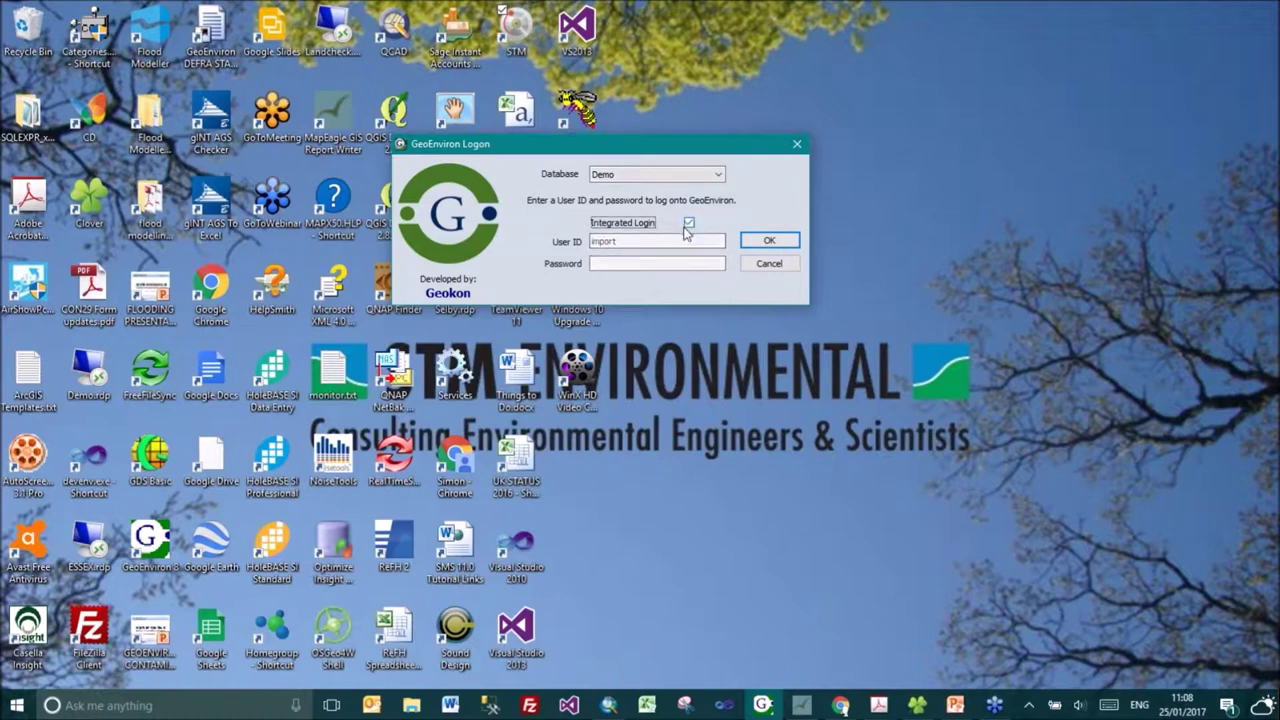
{"action": "left_click", "coordinate": [769, 241]}
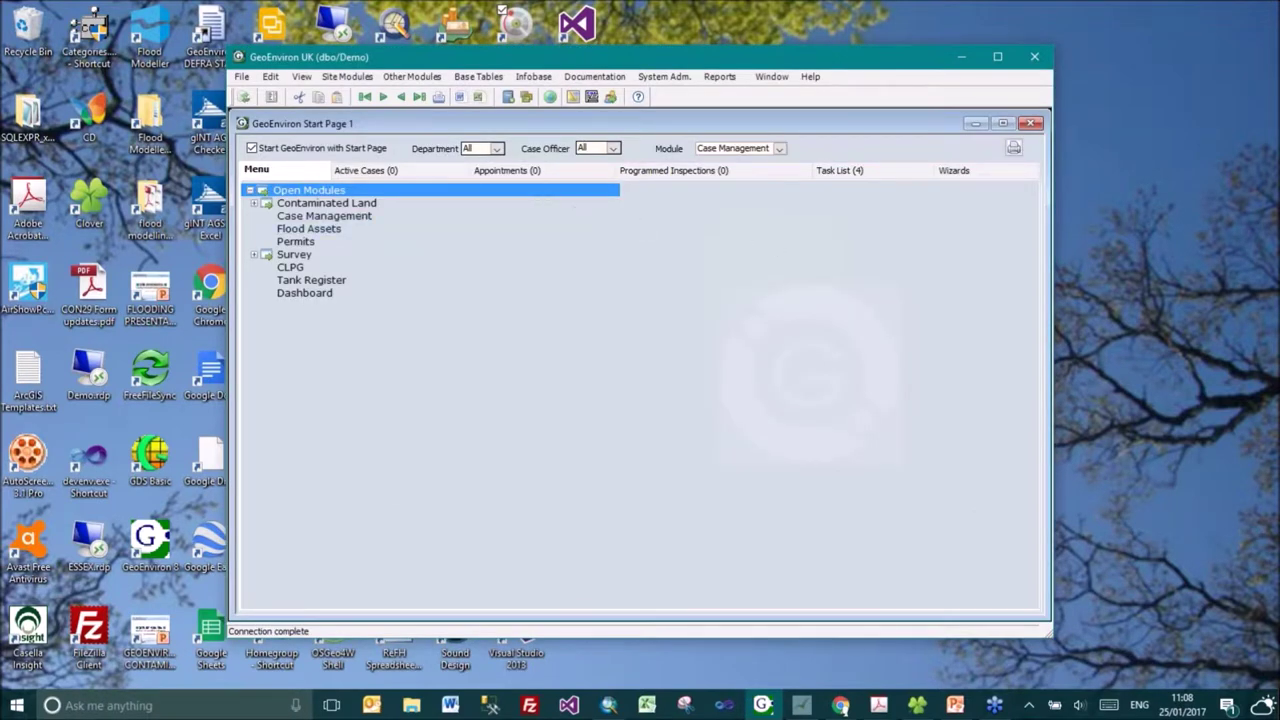
List the active cases for the CL Case Management module with both year filters turned off.
{"action": "left_click", "coordinate": [430, 172]}
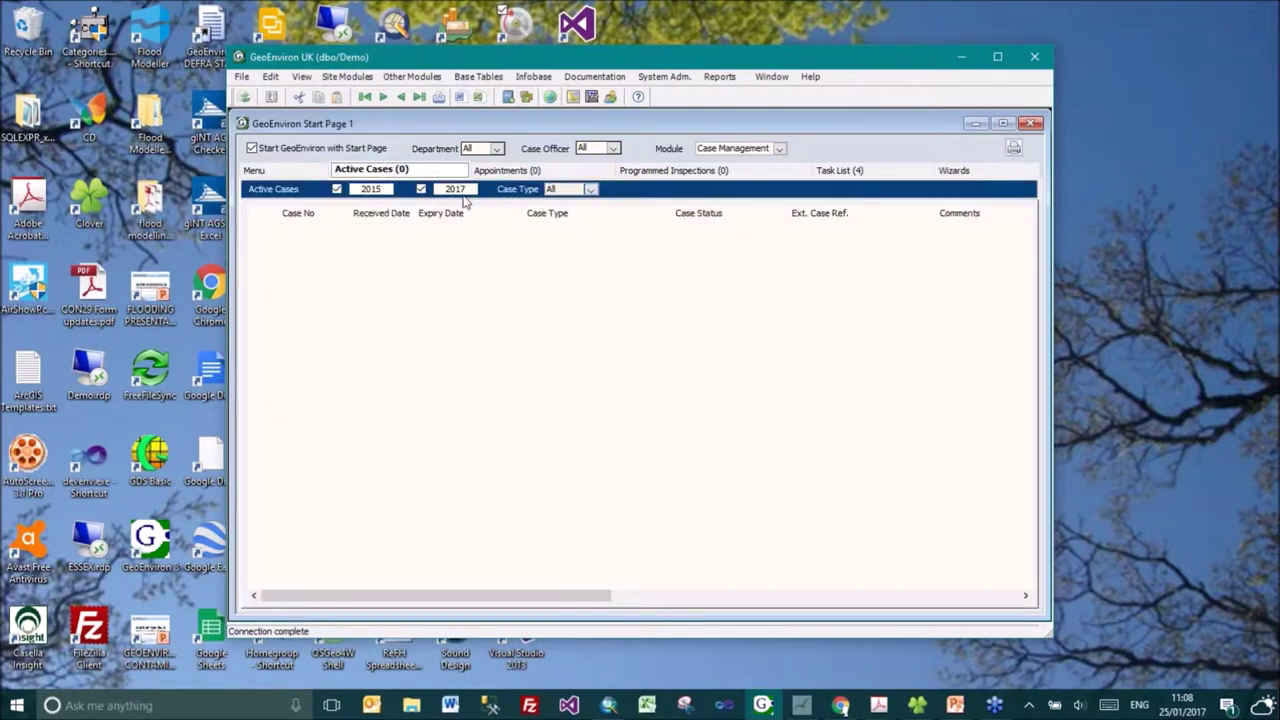
{"action": "left_click", "coordinate": [421, 189]}
{"action": "left_click", "coordinate": [336, 189]}
{"action": "left_click", "coordinate": [774, 147]}
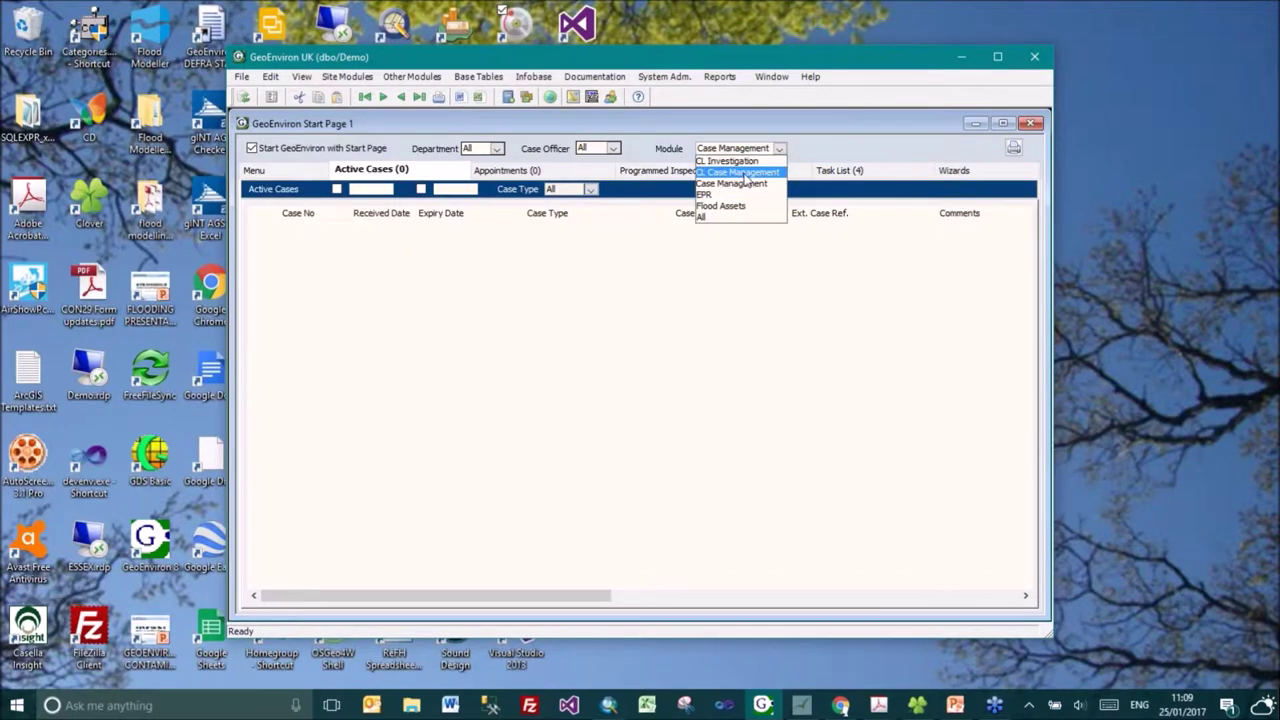
{"action": "left_click", "coordinate": [742, 173]}
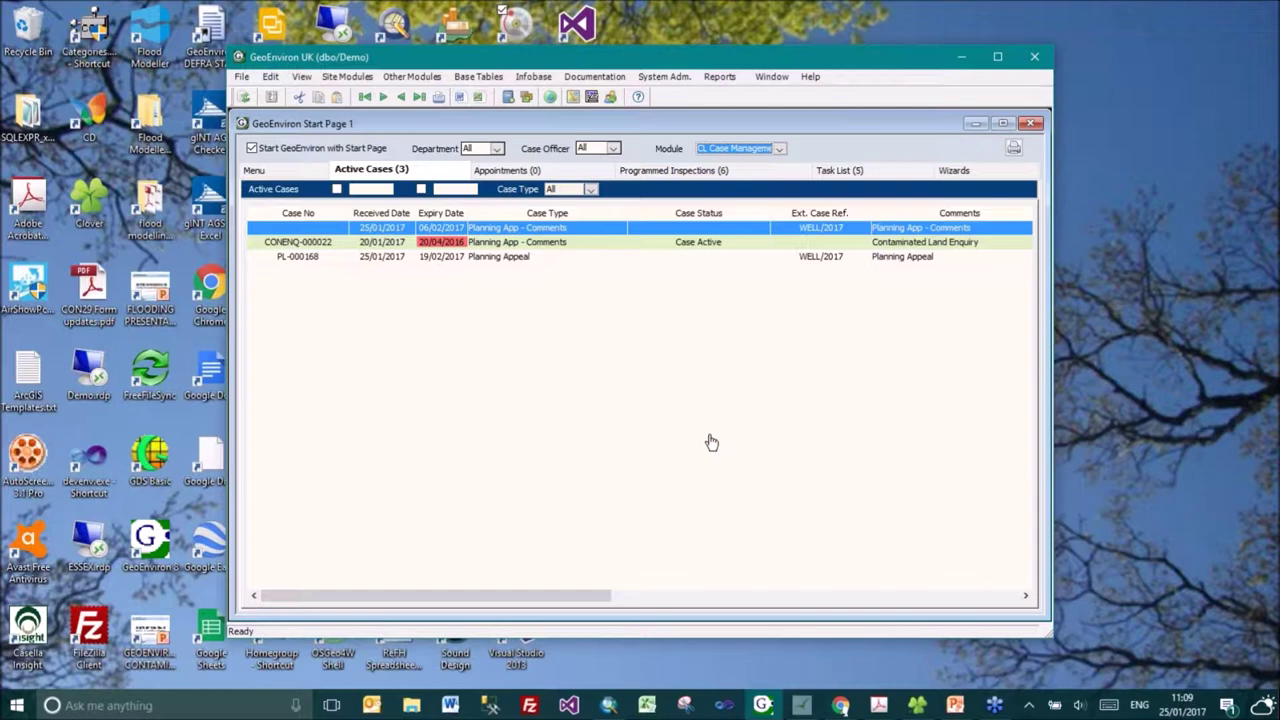
{"action": "left_click", "coordinate": [614, 148]}
View the Dashboard charts for financial year 2016 and close the Dashboard.
{"action": "left_click", "coordinate": [286, 172]}
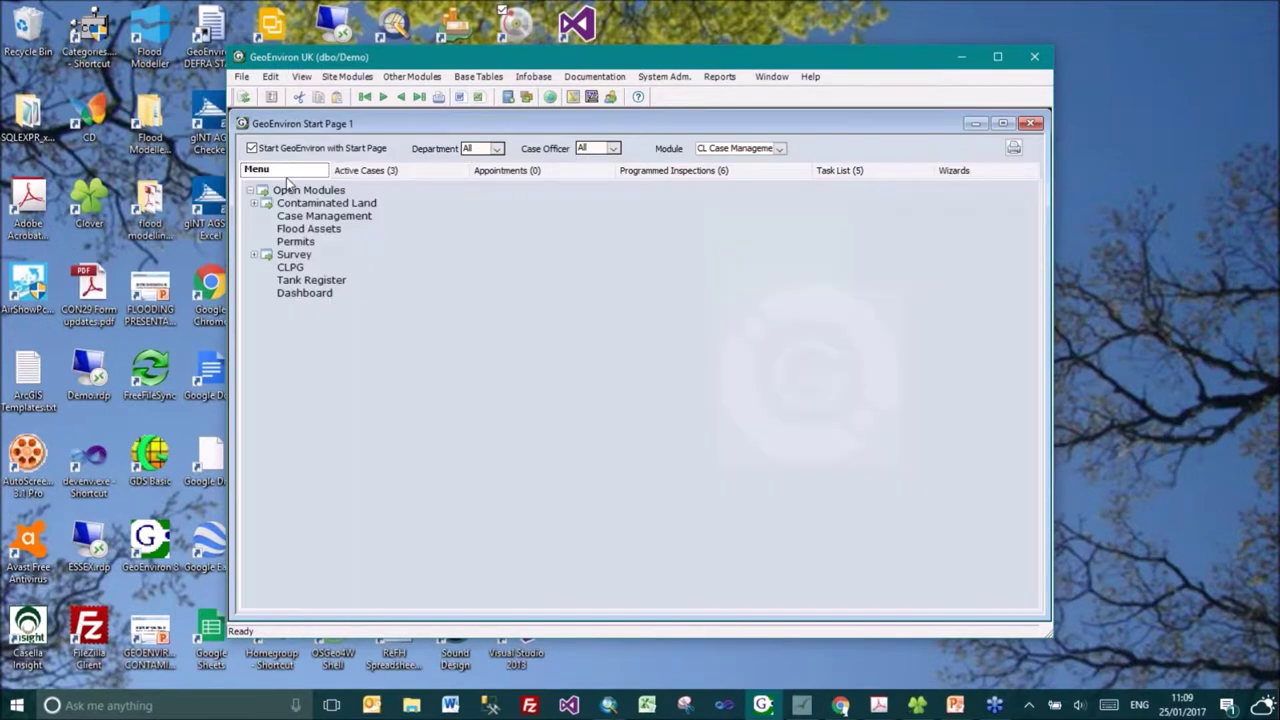
{"action": "left_click", "coordinate": [305, 293]}
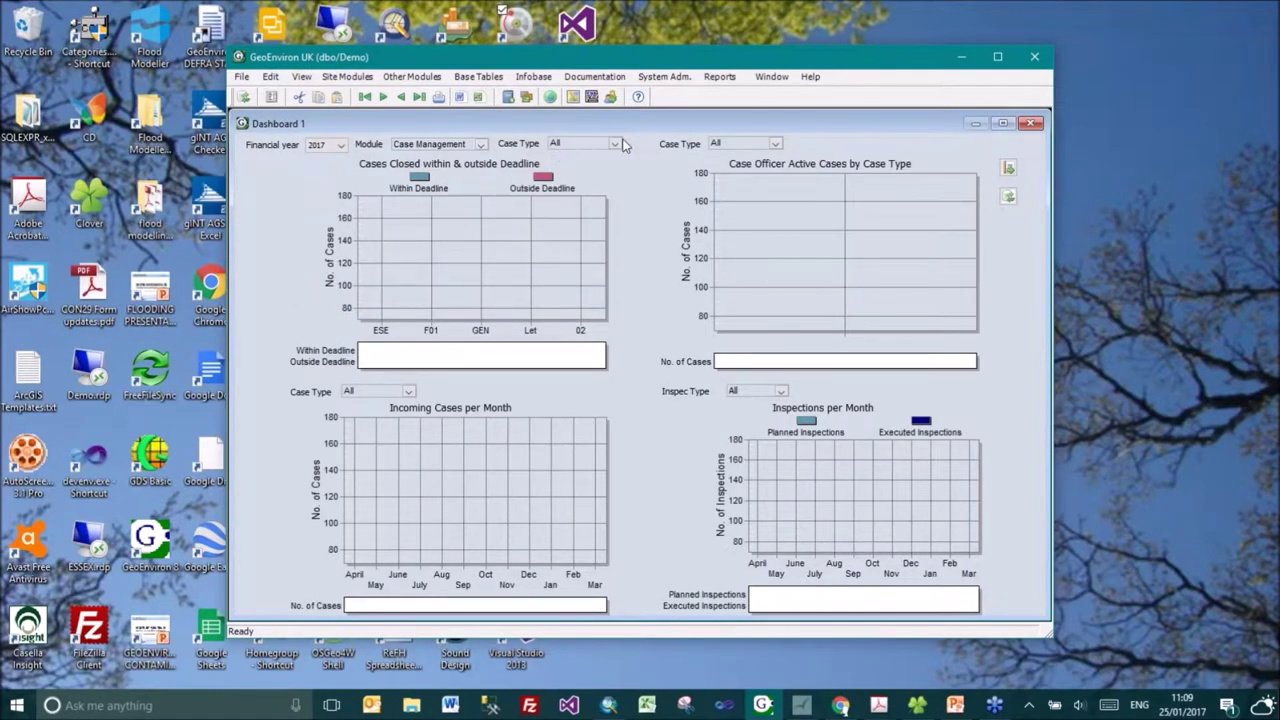
{"action": "left_click", "coordinate": [332, 145]}
{"action": "left_click", "coordinate": [318, 184]}
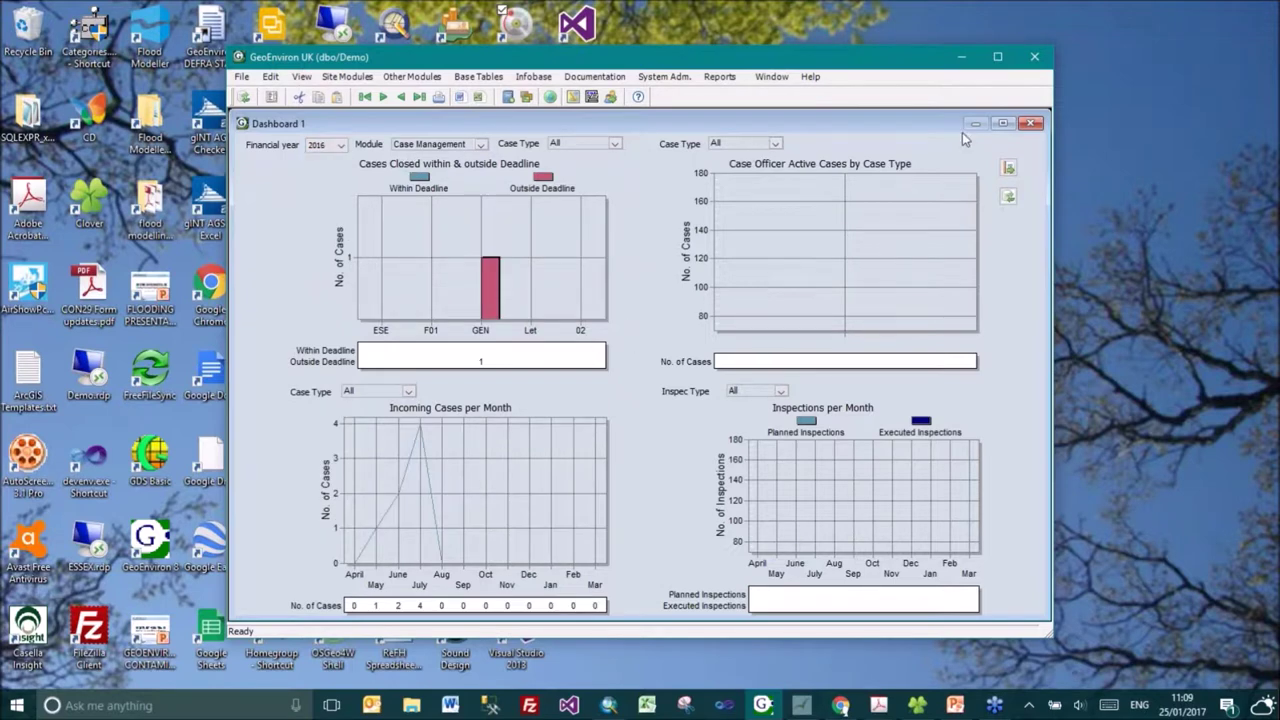
{"action": "left_click", "coordinate": [1026, 52]}
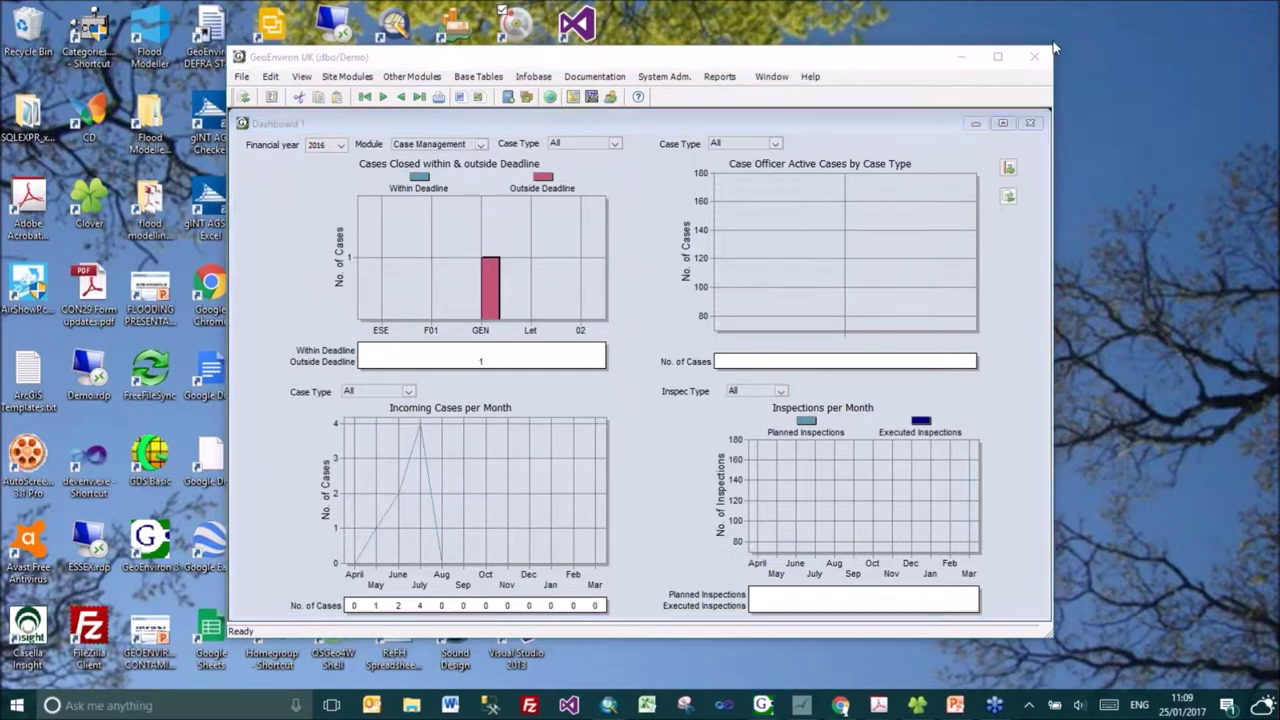
{"action": "left_click", "coordinate": [1029, 124]}
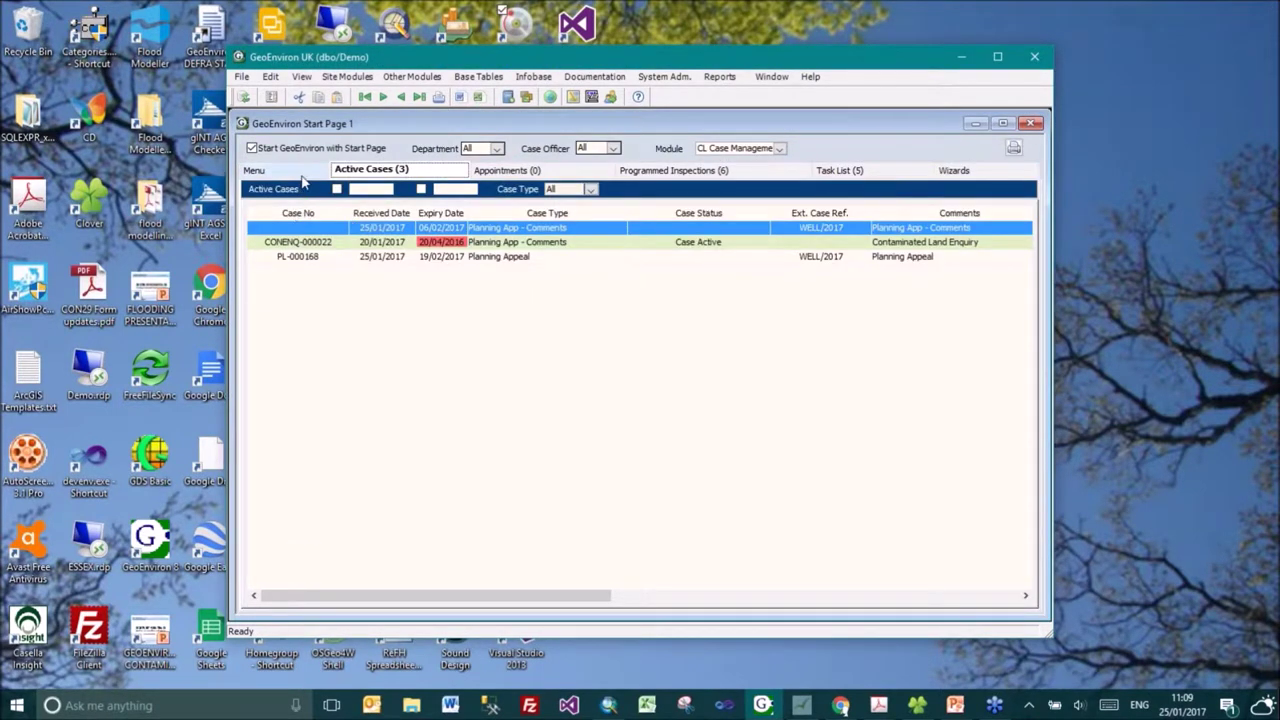
Open the CL-Investigation module under Contaminated Land.
{"action": "left_click", "coordinate": [301, 176]}
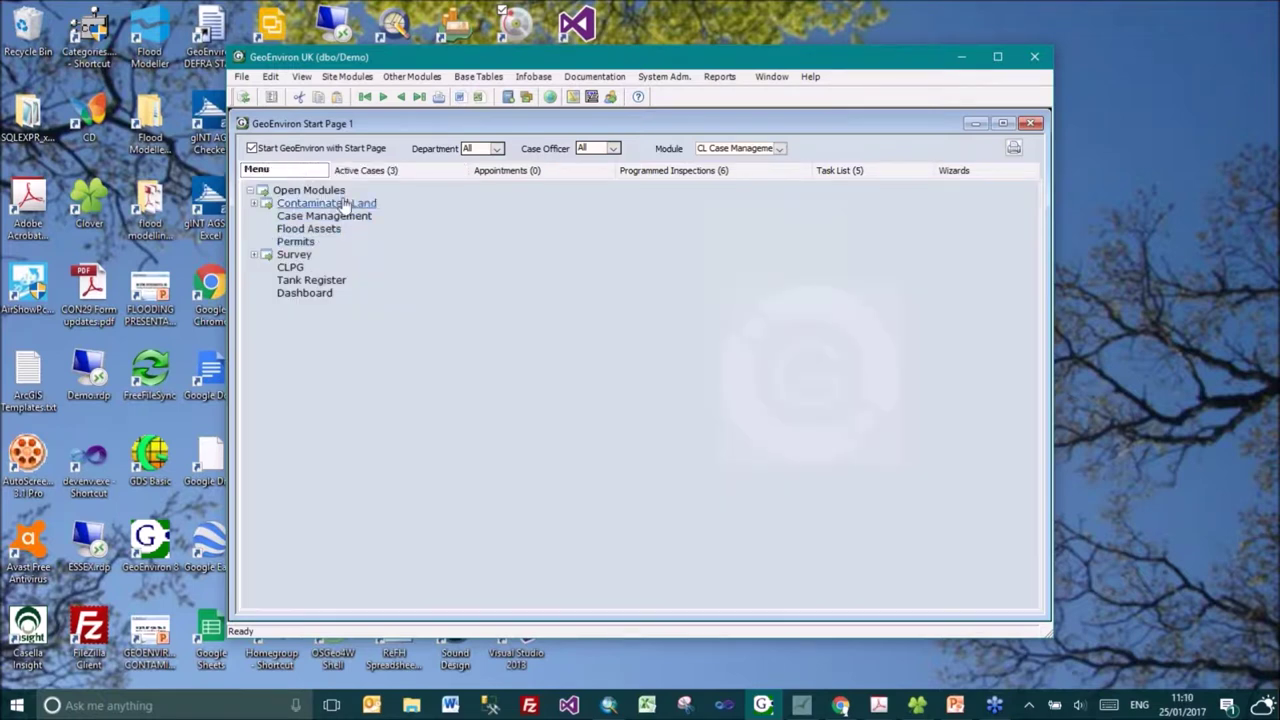
{"action": "left_click", "coordinate": [345, 204]}
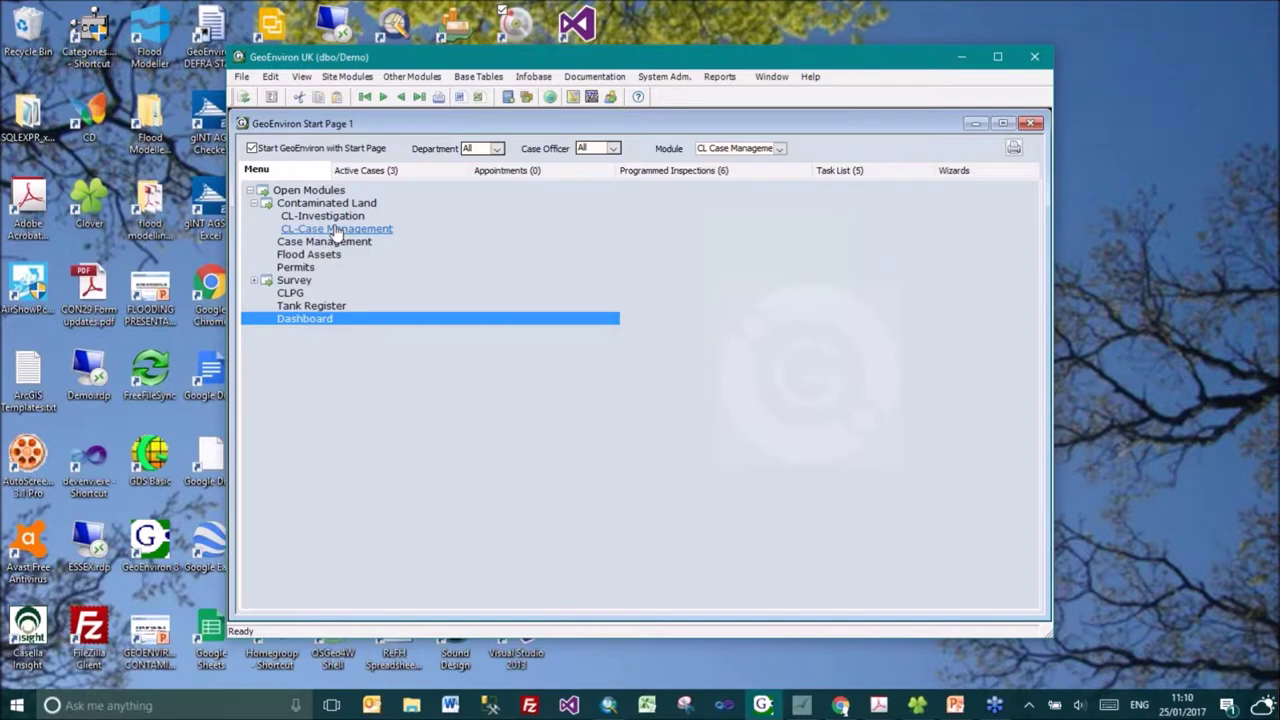
{"action": "left_click", "coordinate": [313, 217]}
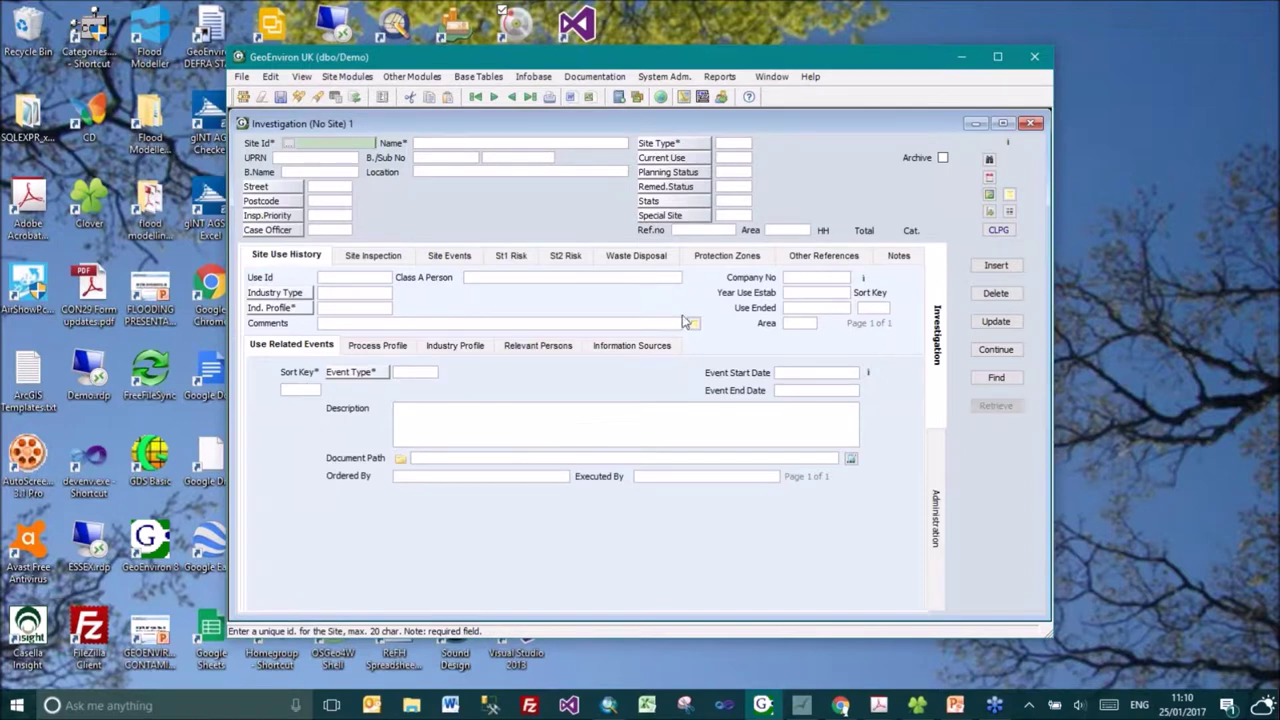
Retrieve all investigation sites without search criteria and open the BELHAMS METALWORKS record.
{"action": "left_click", "coordinate": [990, 378]}
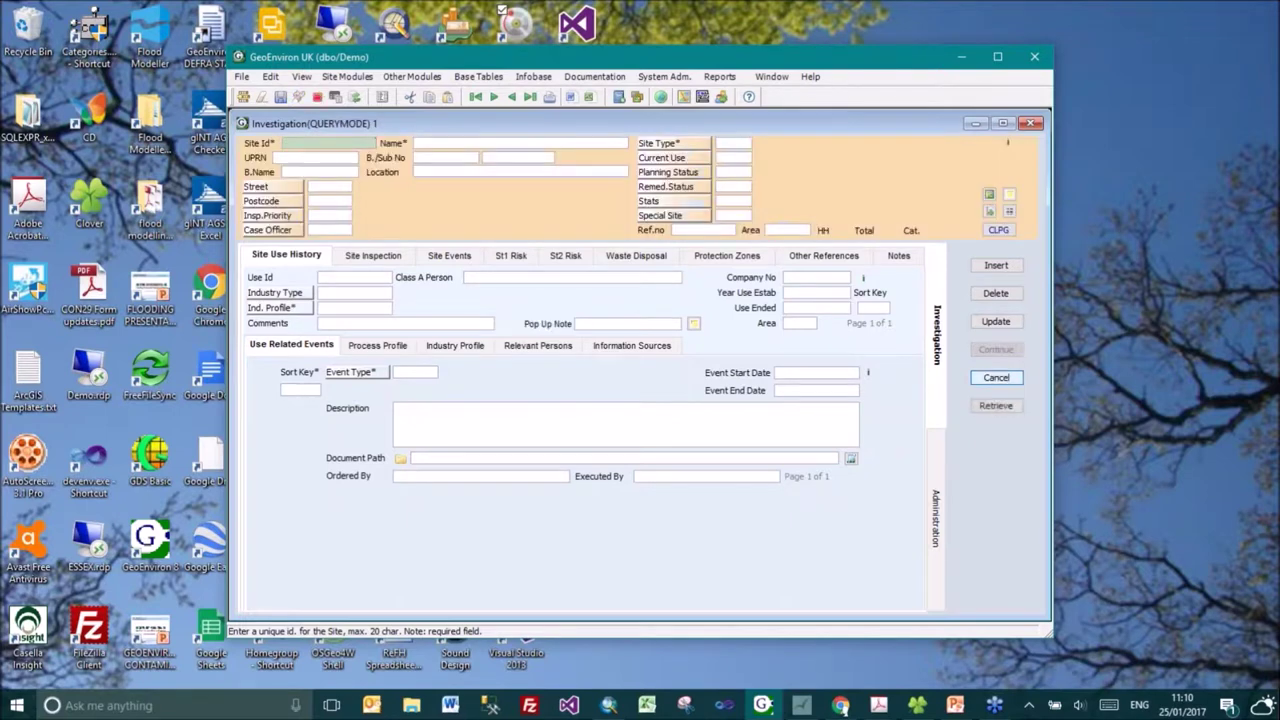
{"action": "left_click", "coordinate": [982, 410]}
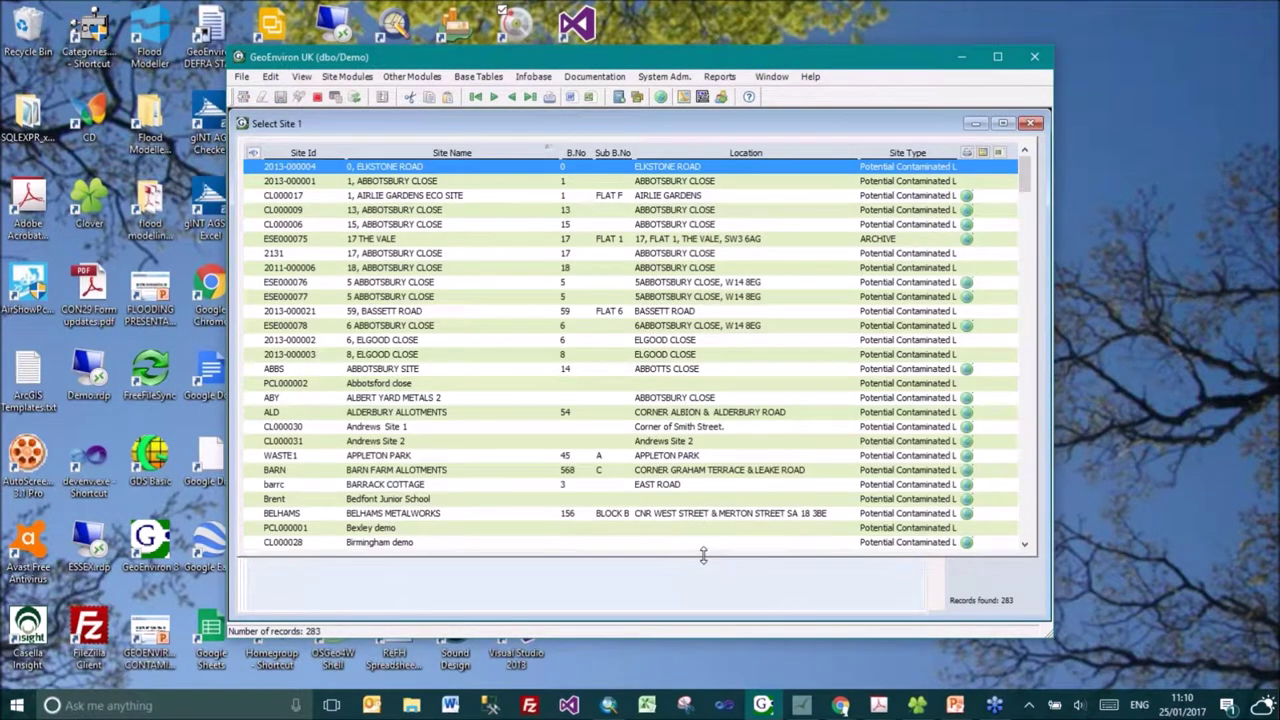
{"action": "left_click_drag", "start_coordinate": [1023, 180], "coordinate": [997, 172]}
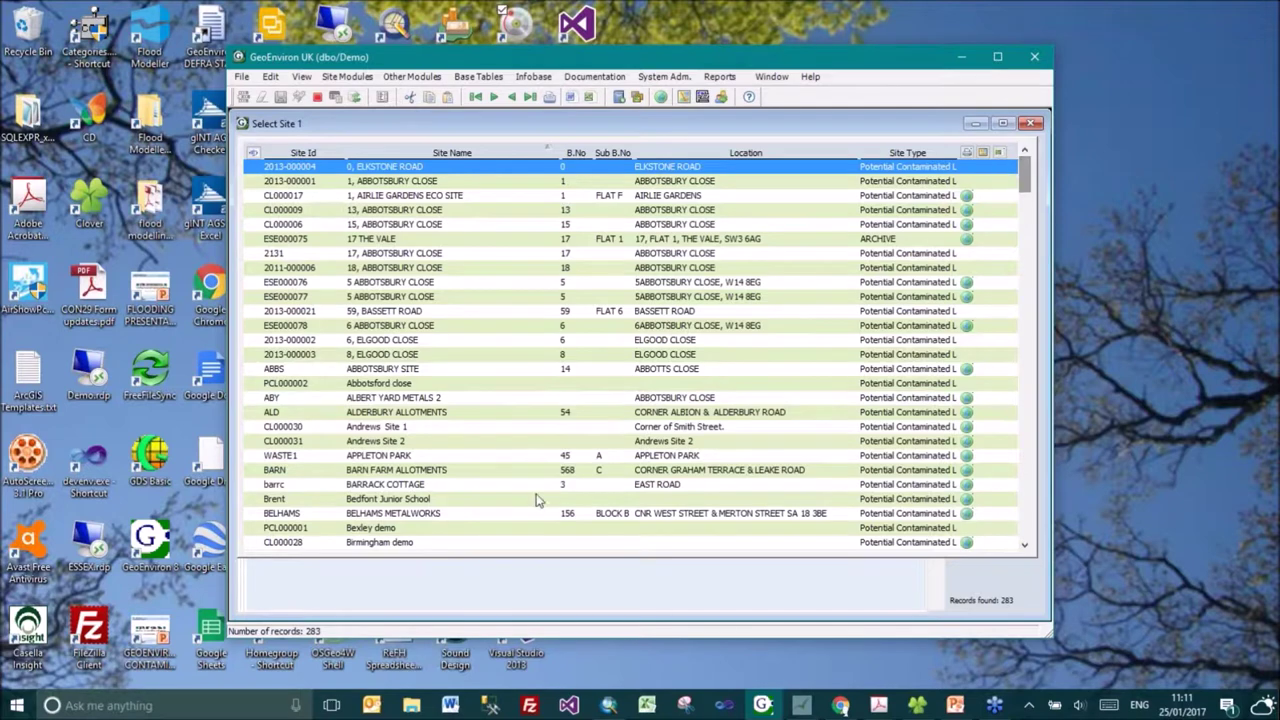
{"action": "left_click", "coordinate": [475, 515]}
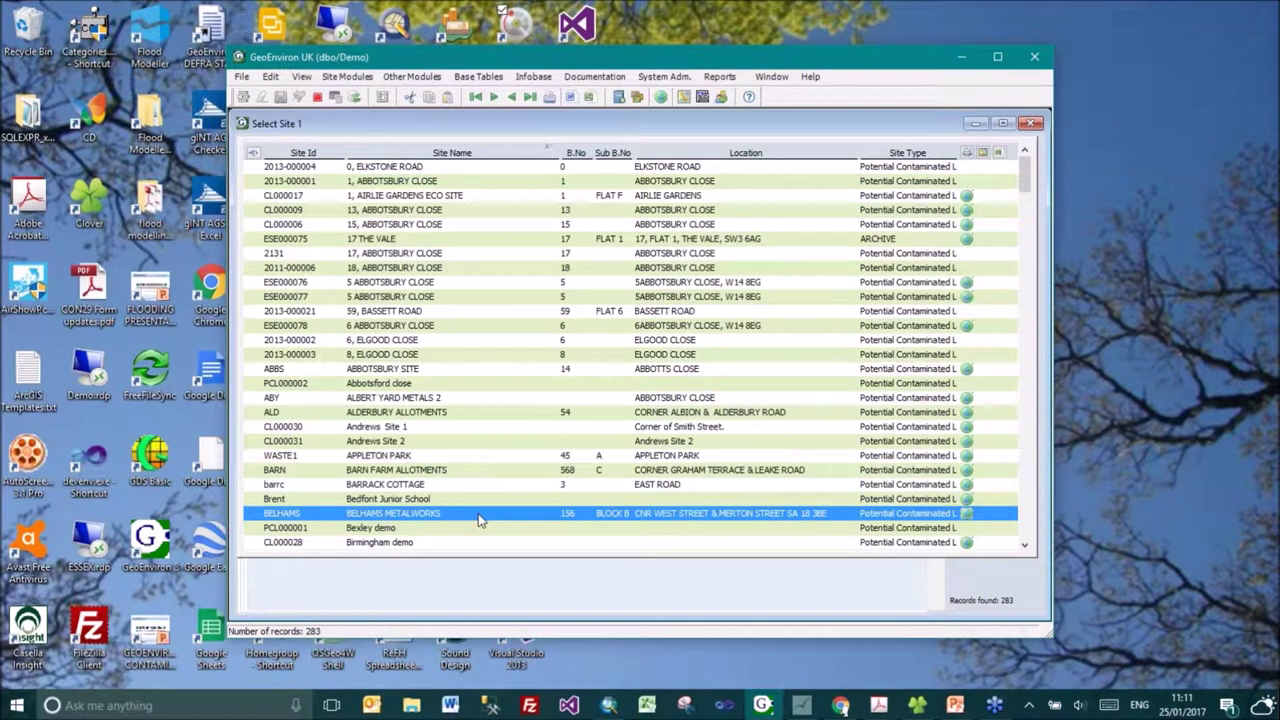
{"action": "double_click", "coordinate": [478, 515]}
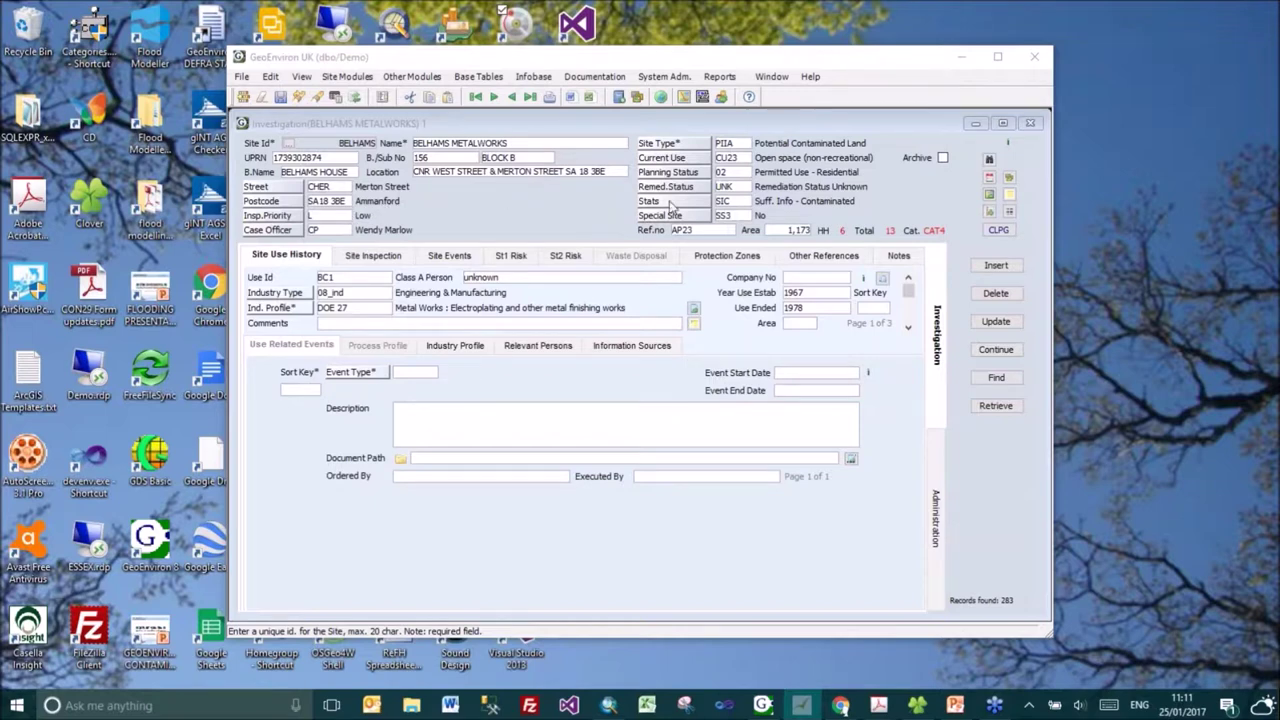
Review the available remediation status codes for the site and keep Remediation Status Unknown (UNK) selected.
{"action": "left_click", "coordinate": [733, 192]}
{"action": "left_click", "coordinate": [733, 192]}
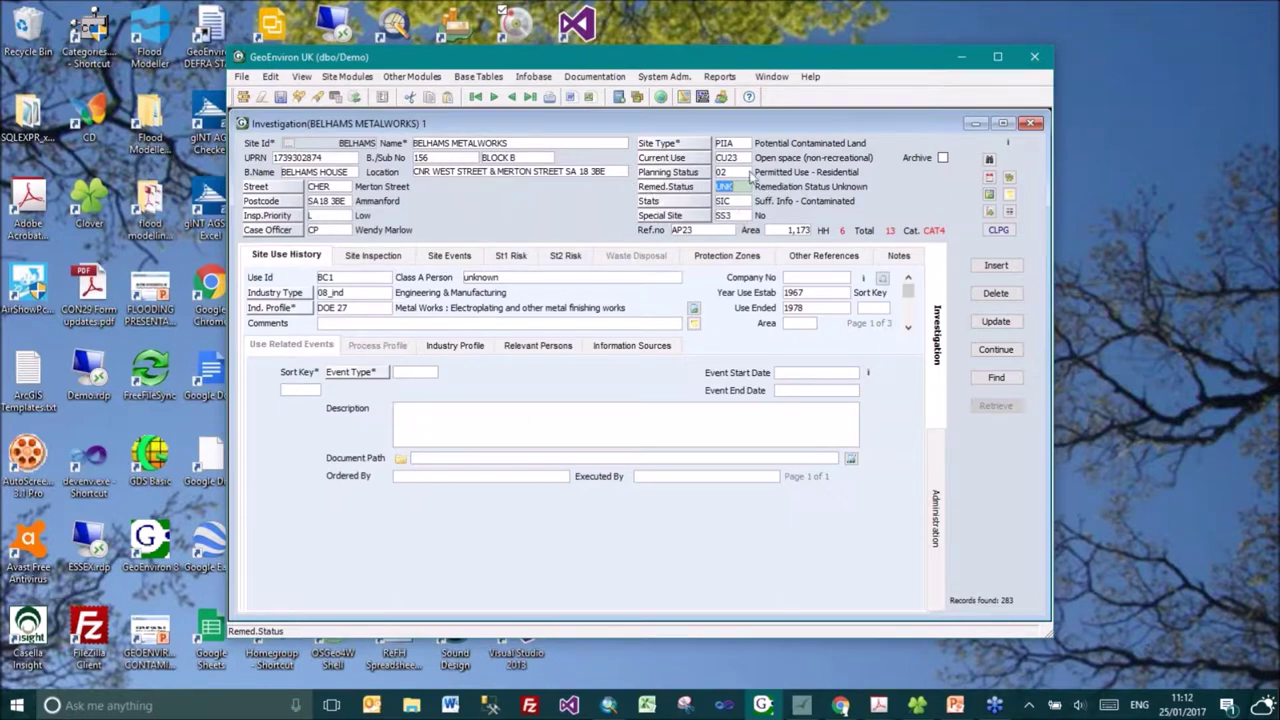
{"action": "left_click", "coordinate": [680, 188]}
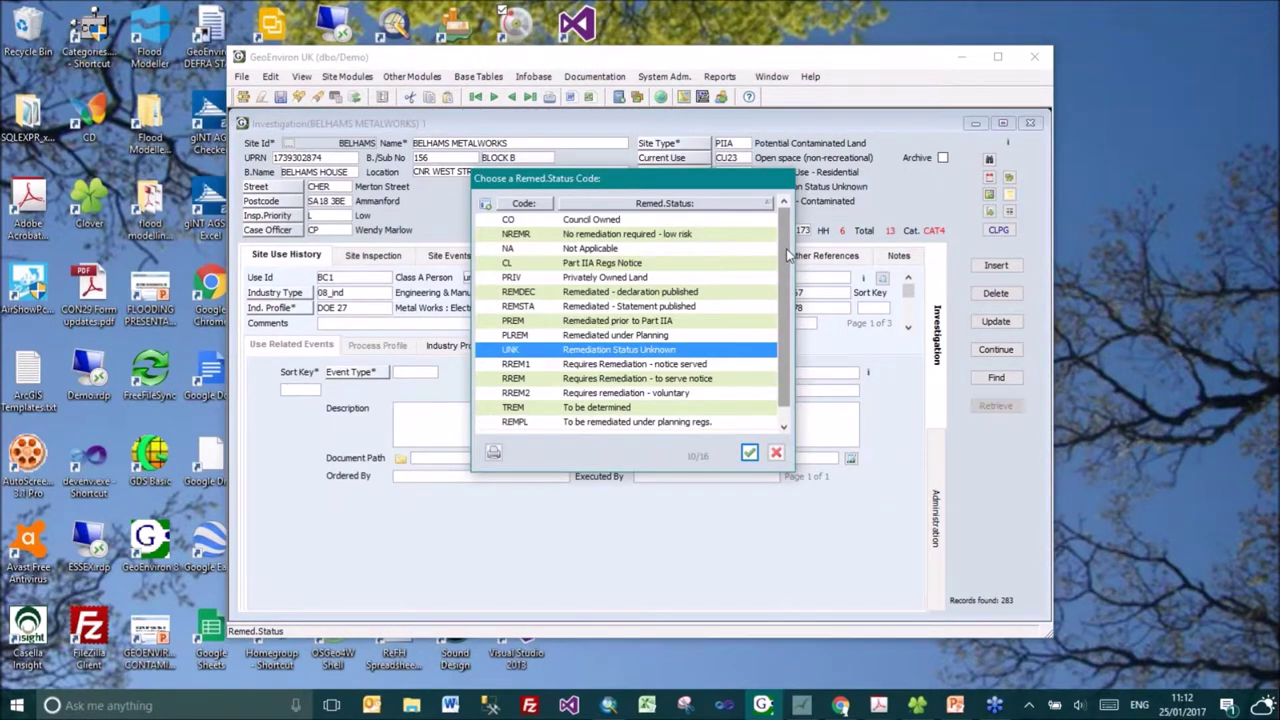
{"action": "left_click_drag", "start_coordinate": [788, 234], "coordinate": [781, 317]}
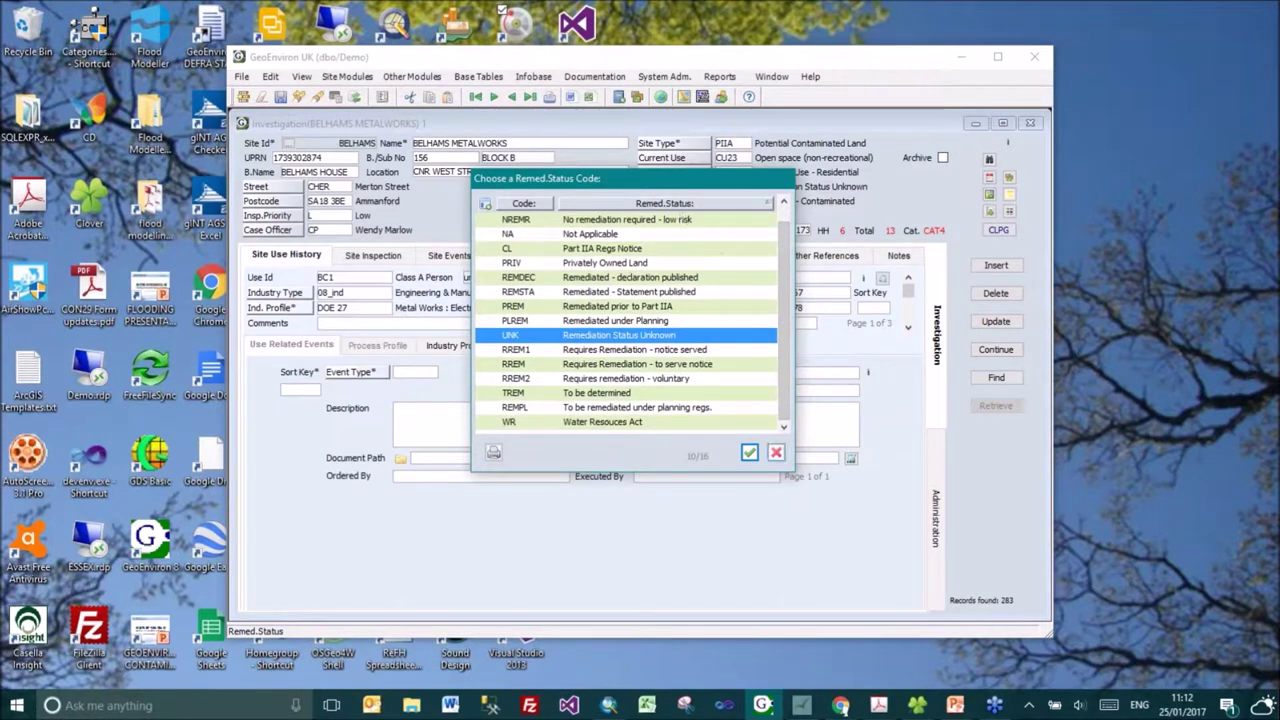
{"action": "left_click", "coordinate": [750, 453]}
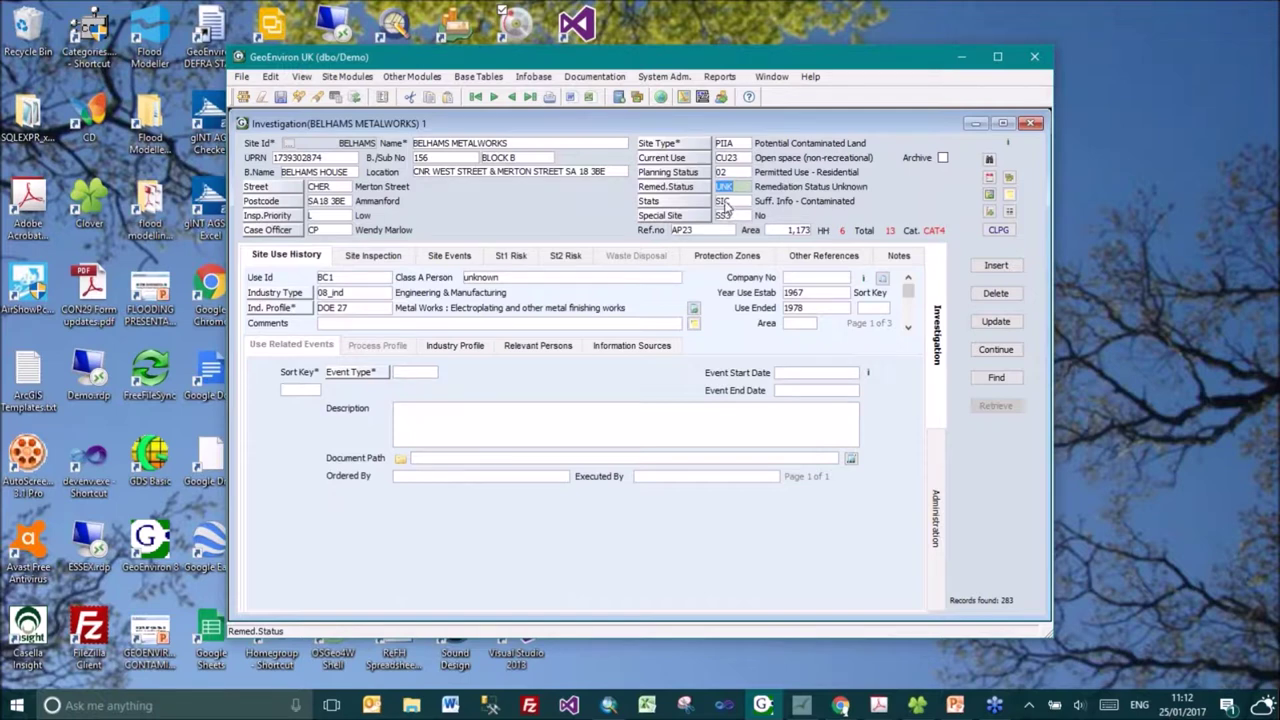
Find the sites with remediation status Remediated under Planning (PLREM) and open the BARN FARM ALLOTMENTS record.
{"action": "left_click", "coordinate": [996, 377]}
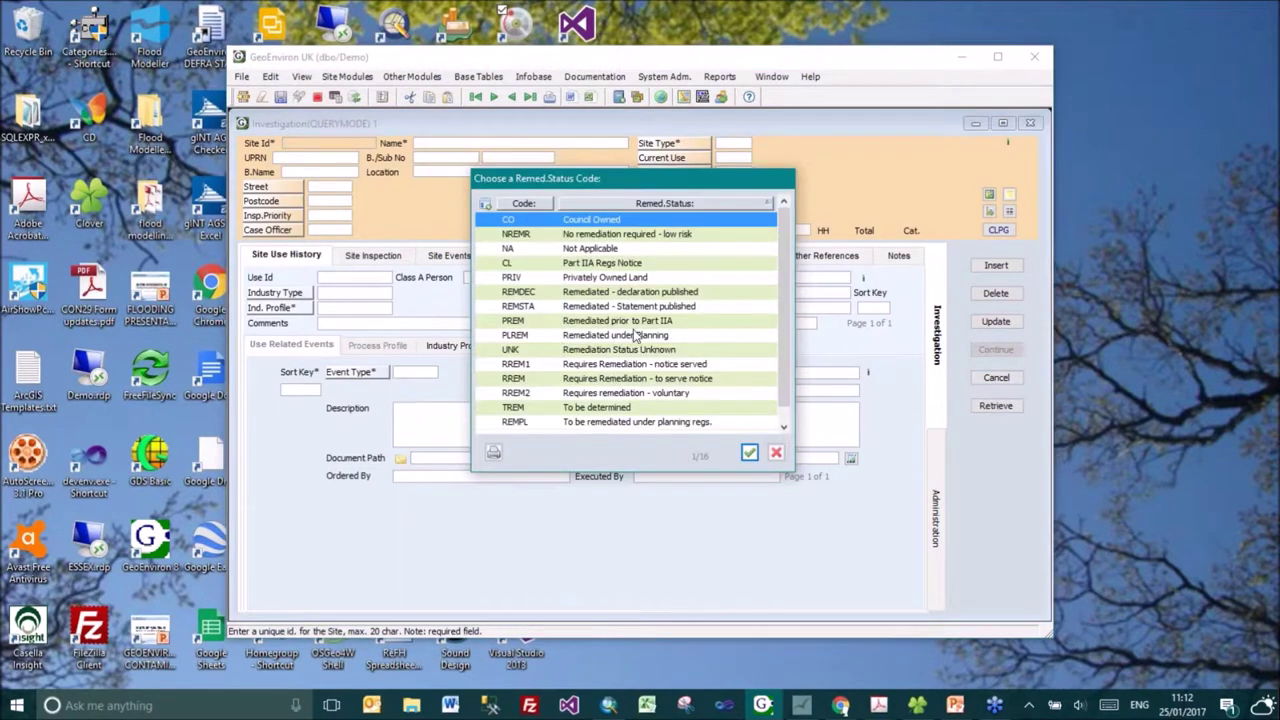
{"action": "left_click", "coordinate": [580, 335]}
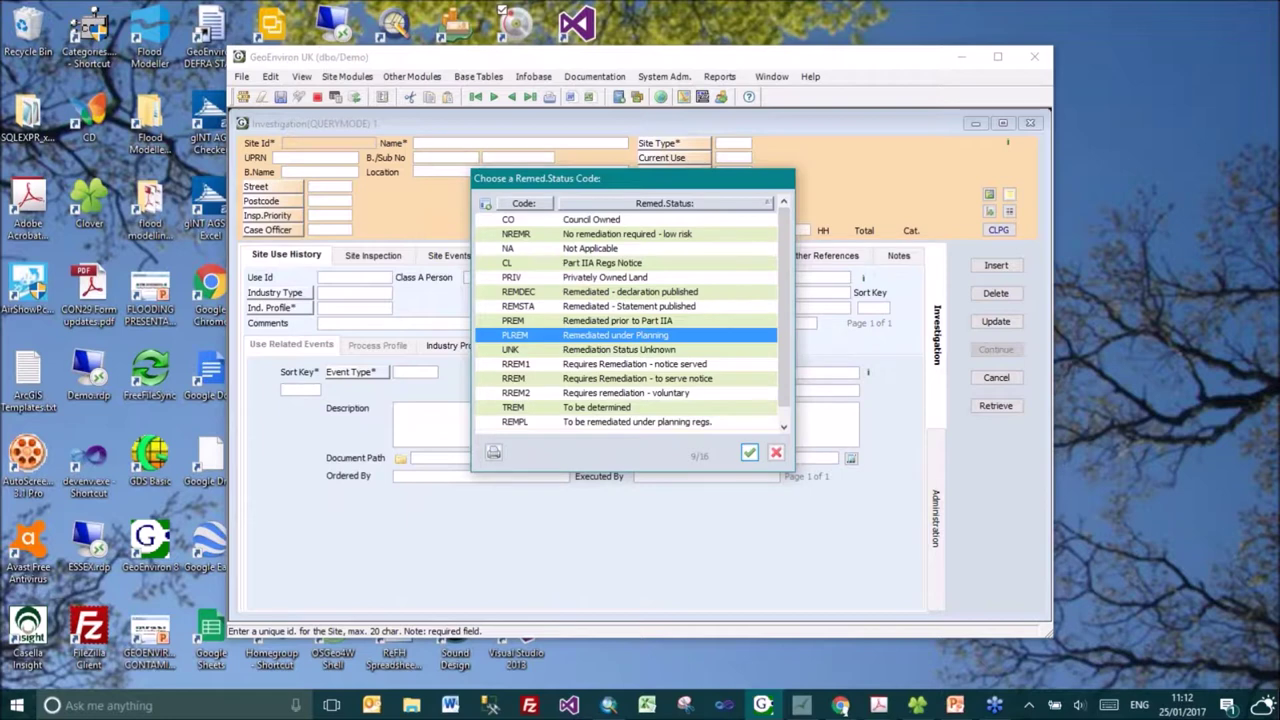
{"action": "left_click", "coordinate": [749, 452]}
{"action": "left_click", "coordinate": [998, 409]}
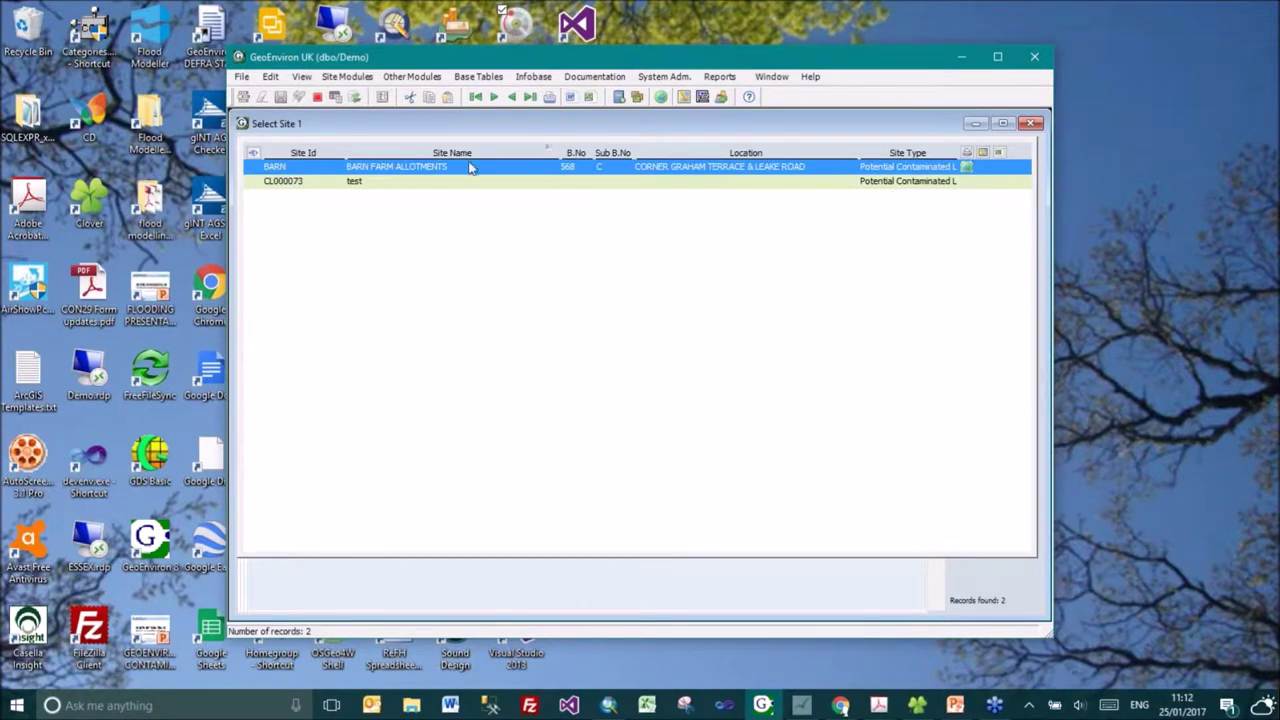
{"action": "left_click", "coordinate": [456, 182]}
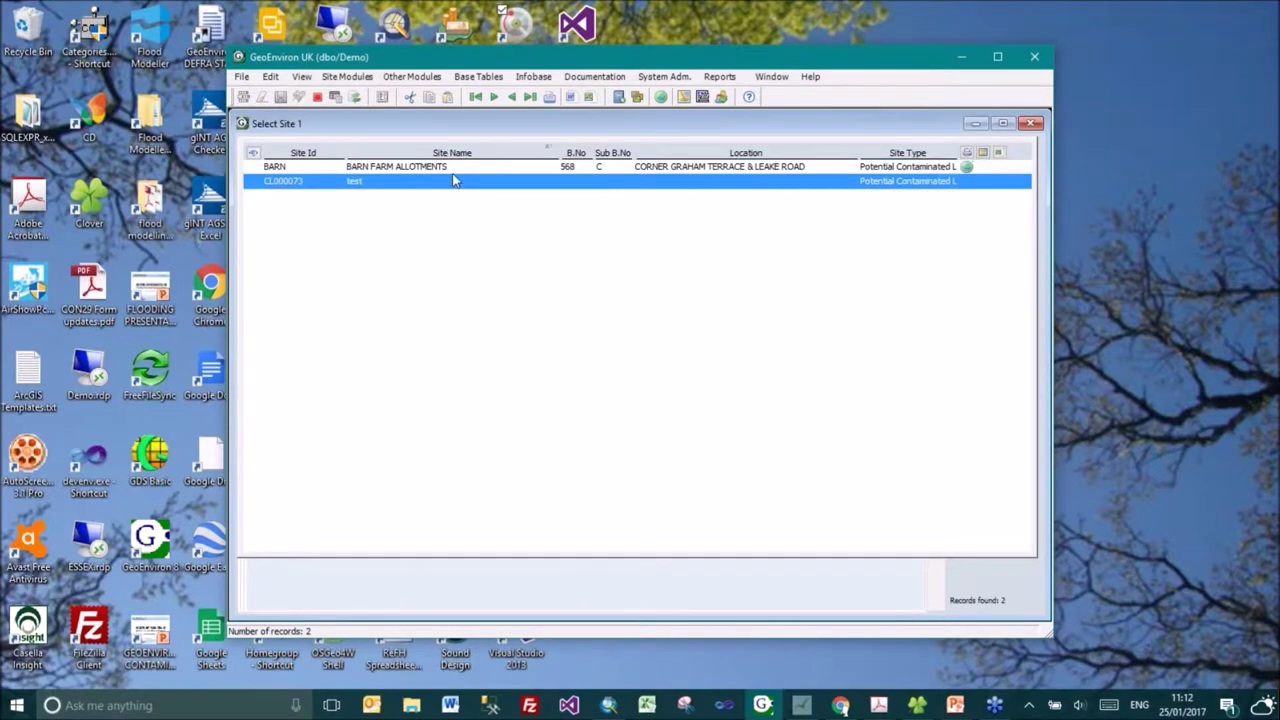
{"action": "double_click", "coordinate": [680, 170]}
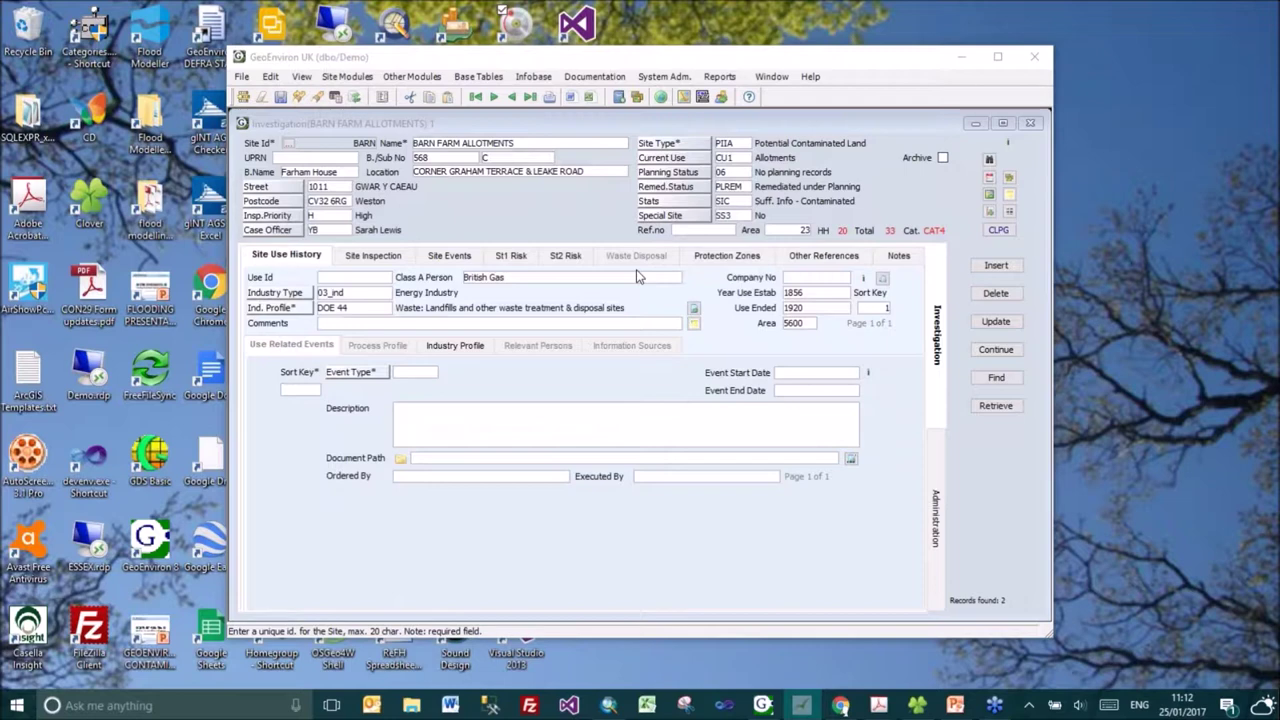
Find the site whose name matches "belham" and load its investigation record.
{"action": "left_click", "coordinate": [1000, 378]}
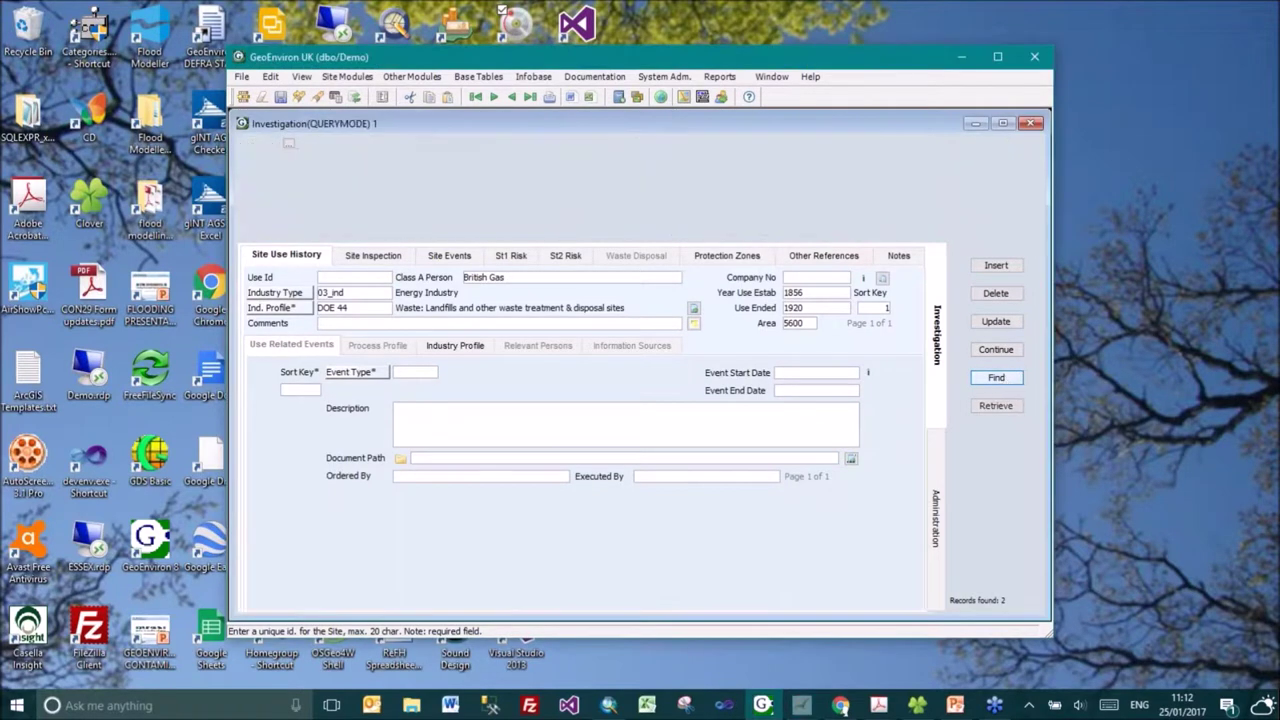
{"action": "left_click", "coordinate": [462, 142]}
{"action": "type", "text": "belham"}
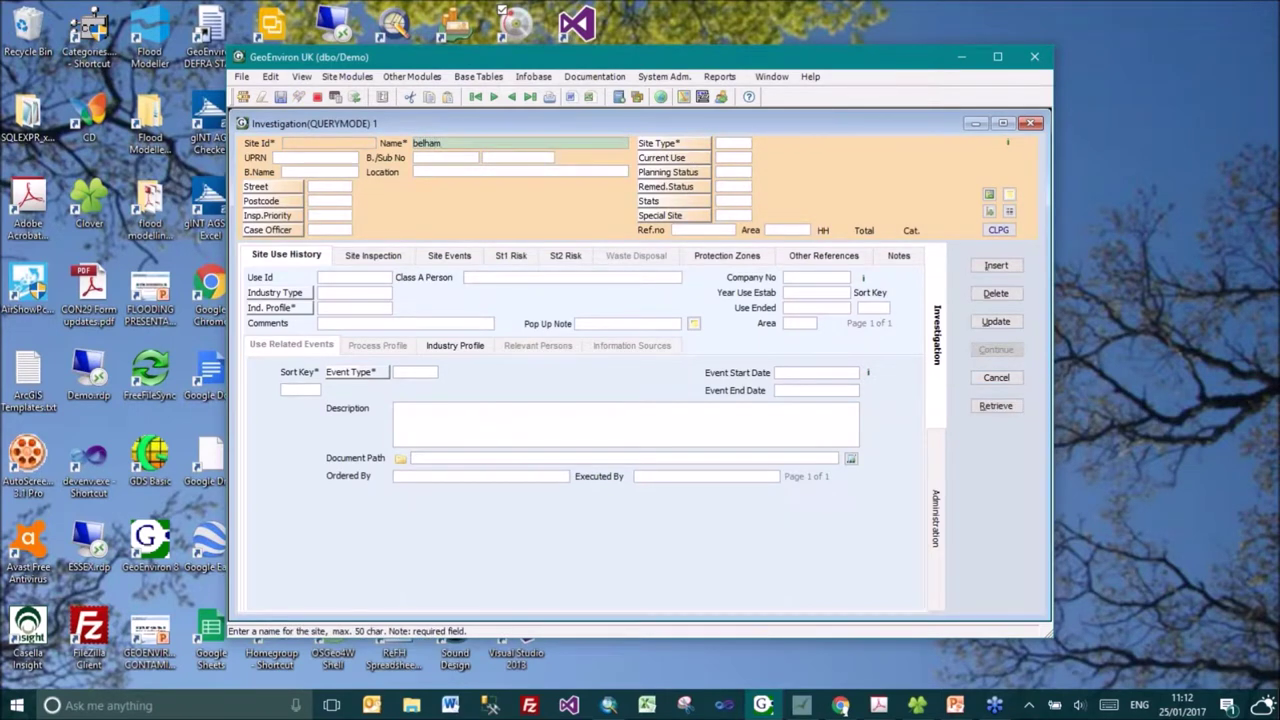
{"action": "key", "text": "Return"}
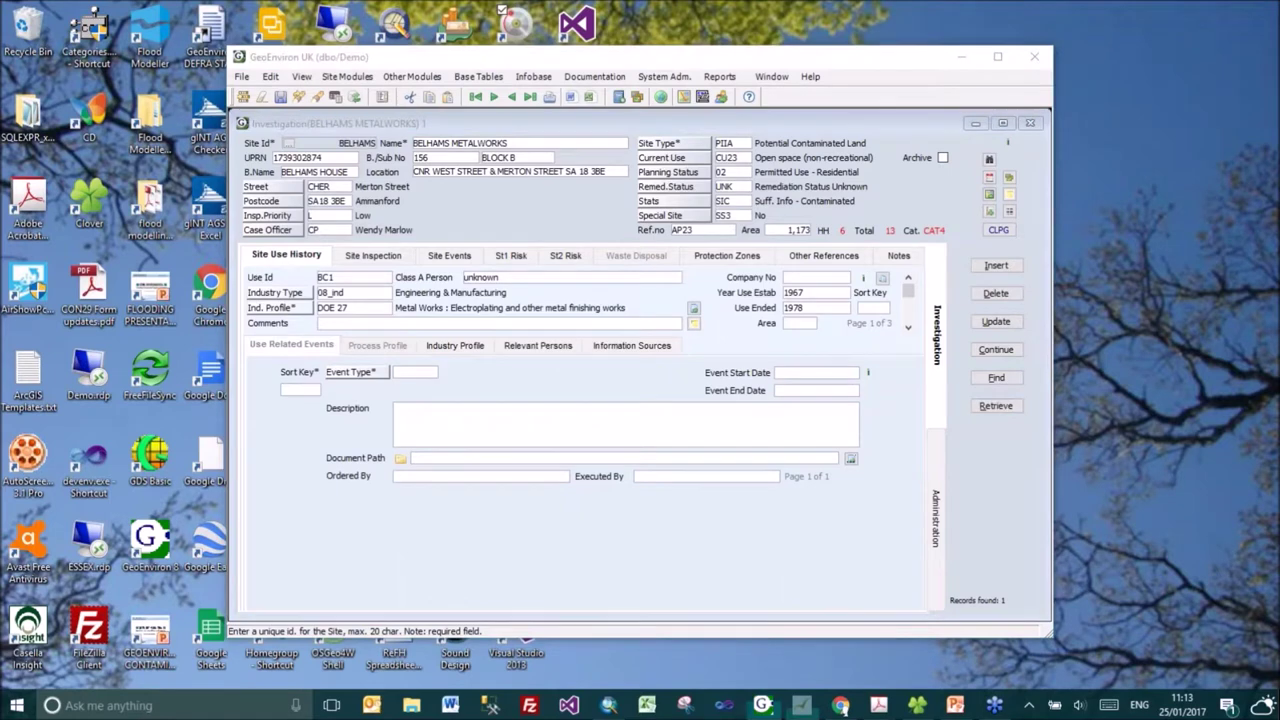
Examine the site's use history, checking the industry profile and end year, and move to the second use record.
{"action": "left_click", "coordinate": [428, 147]}
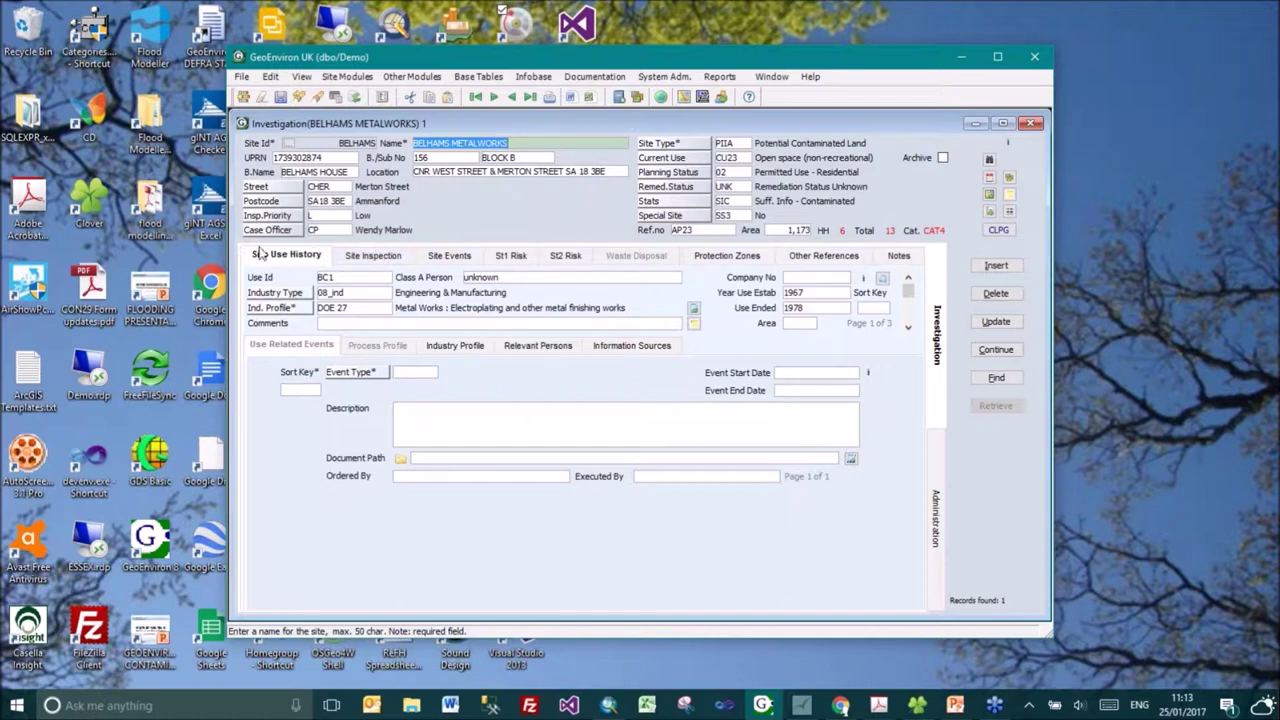
{"action": "left_click", "coordinate": [346, 309]}
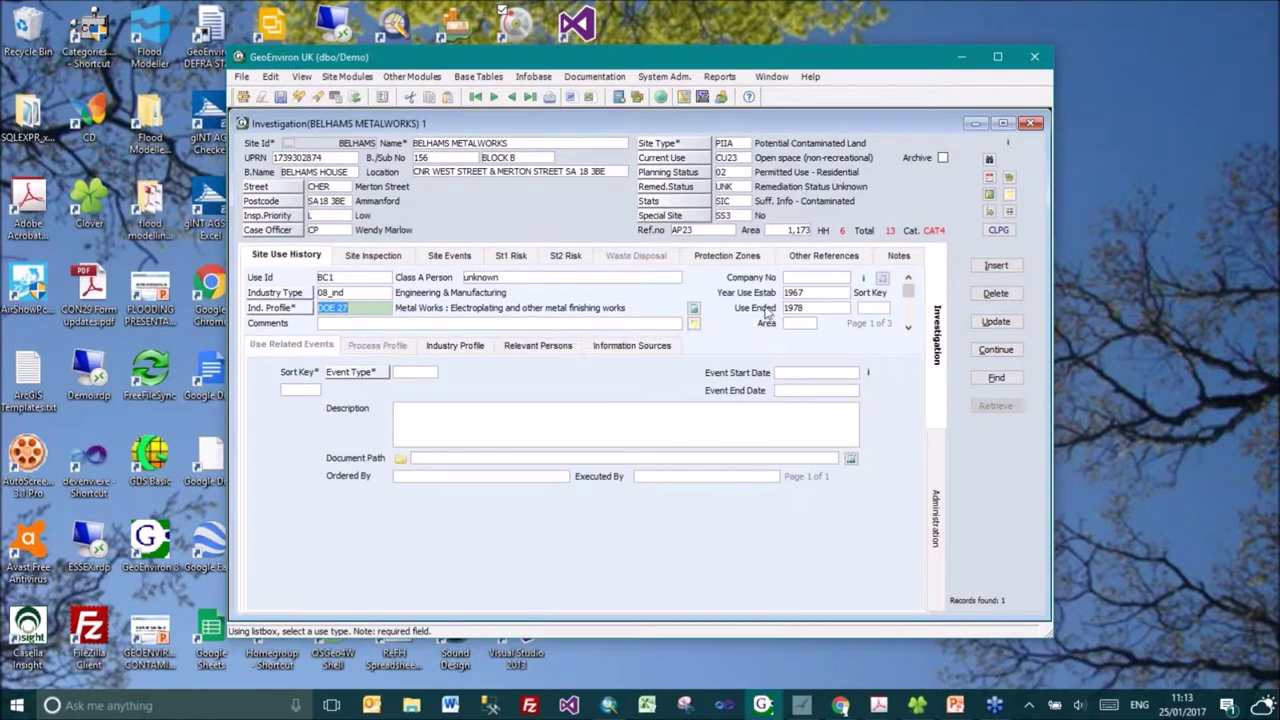
{"action": "left_click", "coordinate": [790, 308]}
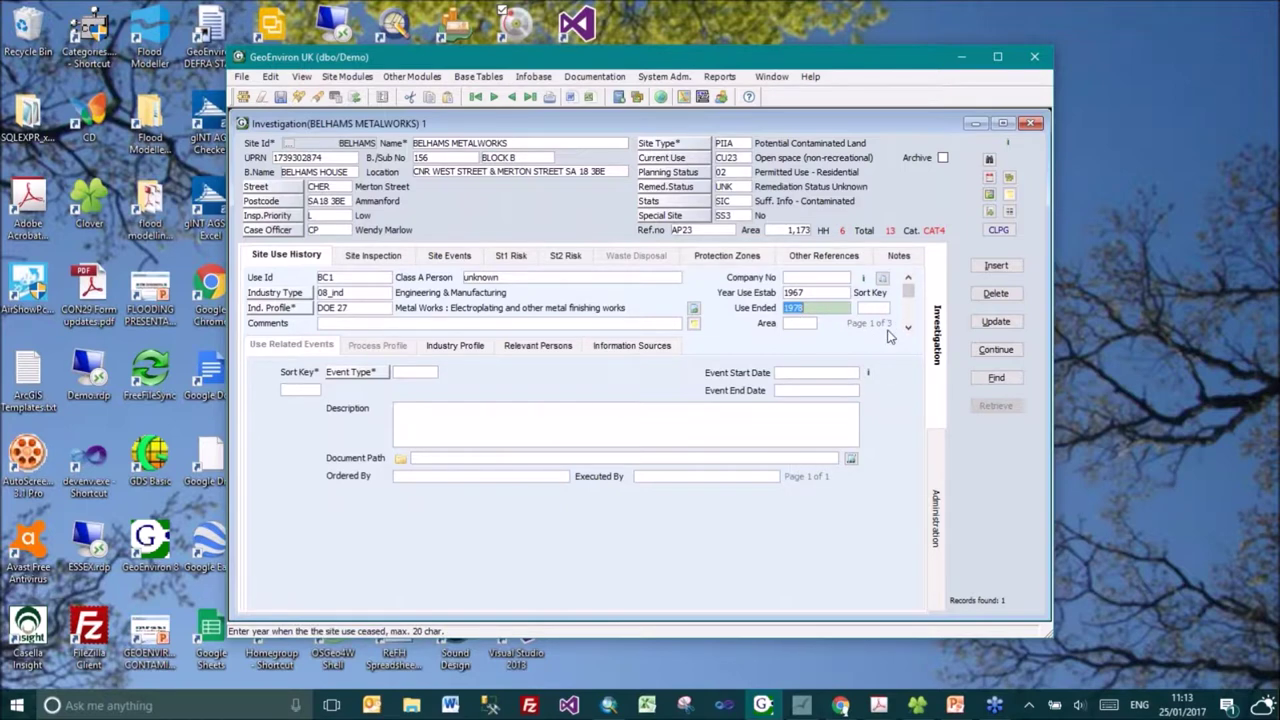
{"action": "left_click", "coordinate": [908, 327]}
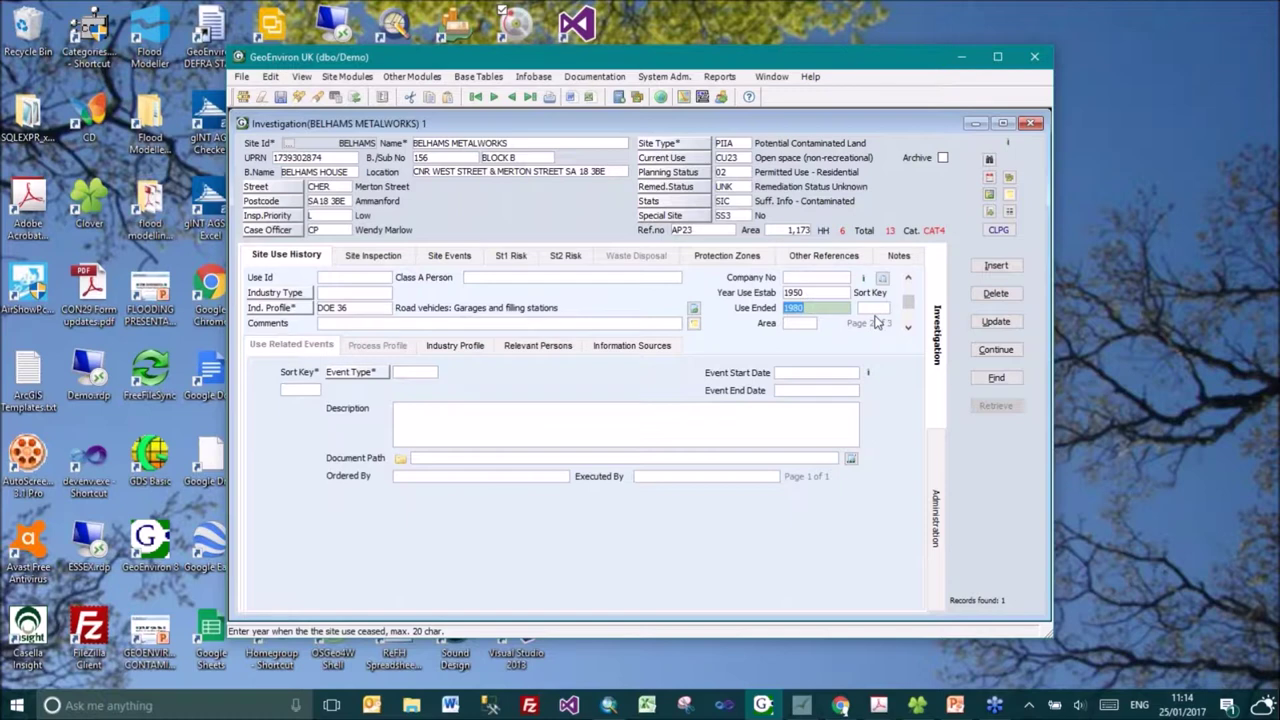
Go to the third site use record and display the industry profile for its asbestos manufacturing works use.
{"action": "left_click", "coordinate": [907, 328]}
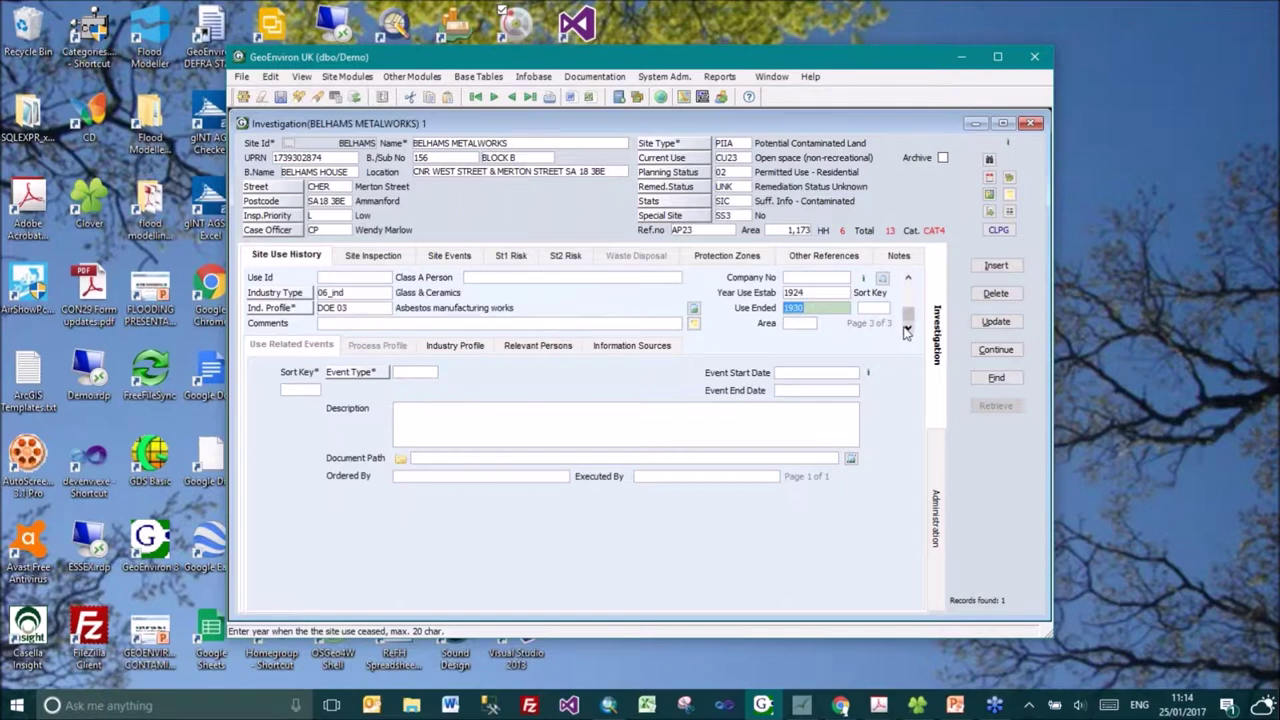
{"action": "left_click", "coordinate": [351, 314]}
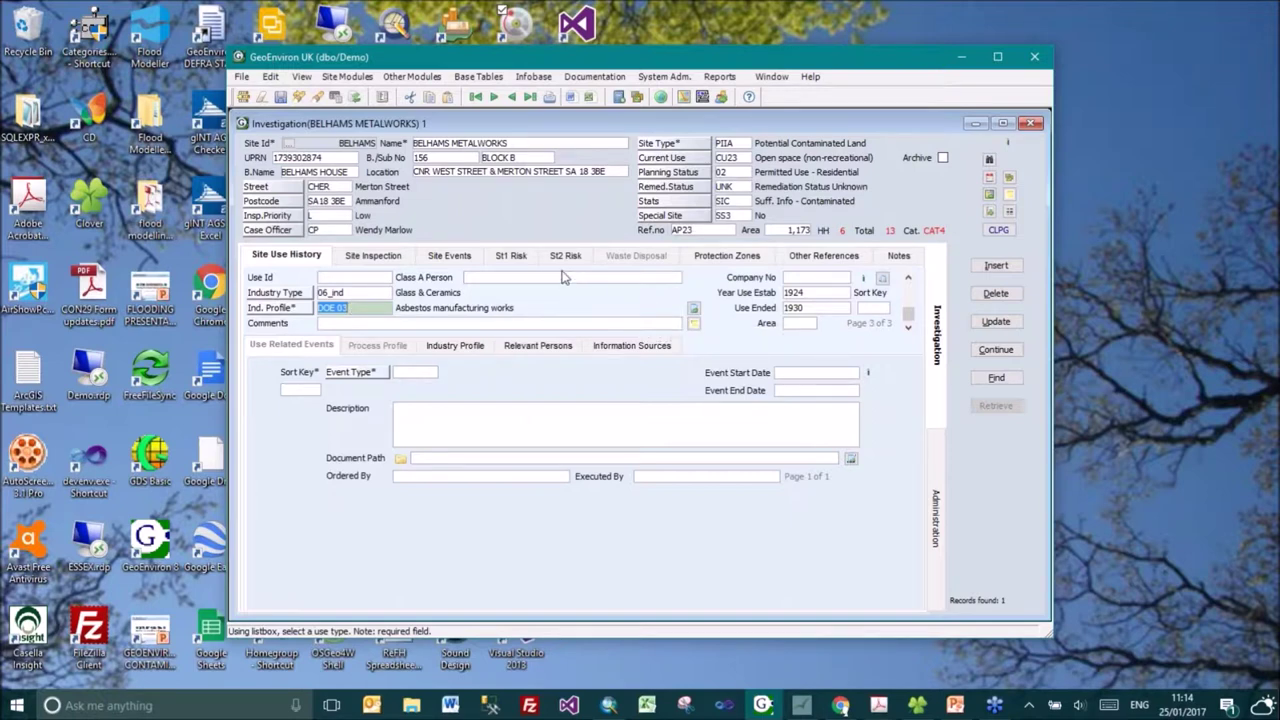
{"action": "left_click", "coordinate": [372, 307]}
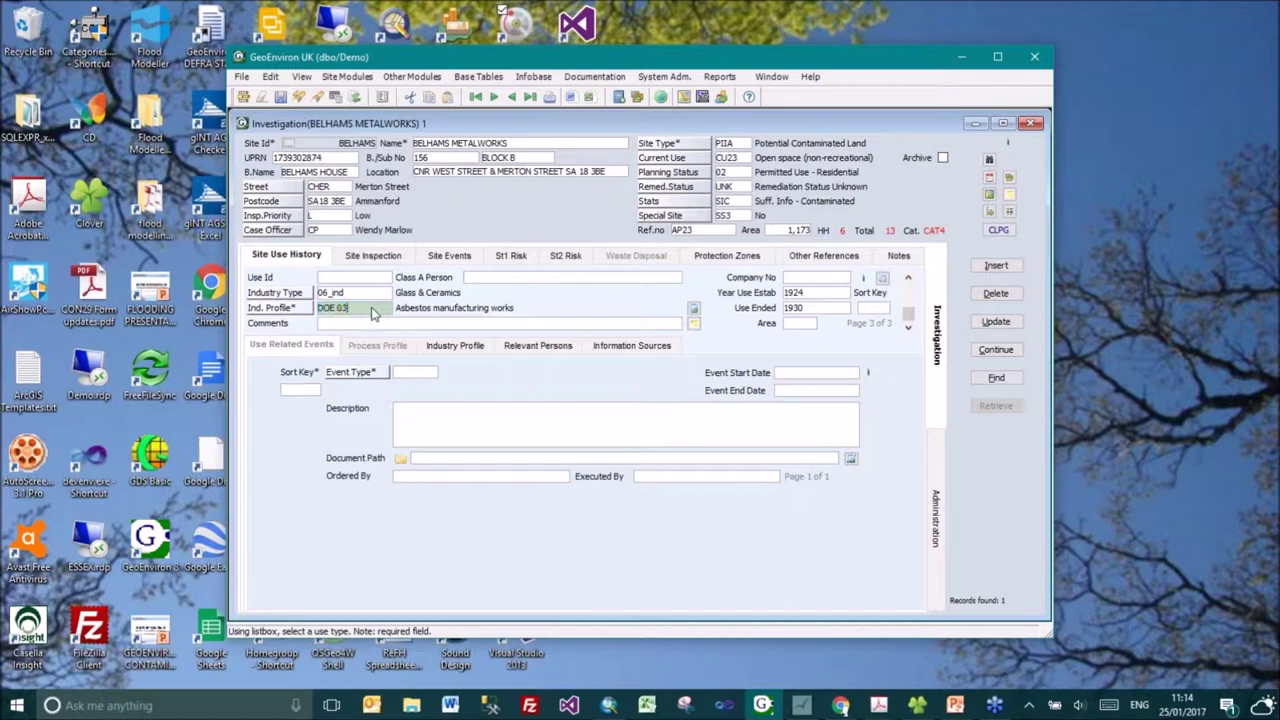
{"action": "left_click", "coordinate": [485, 348]}
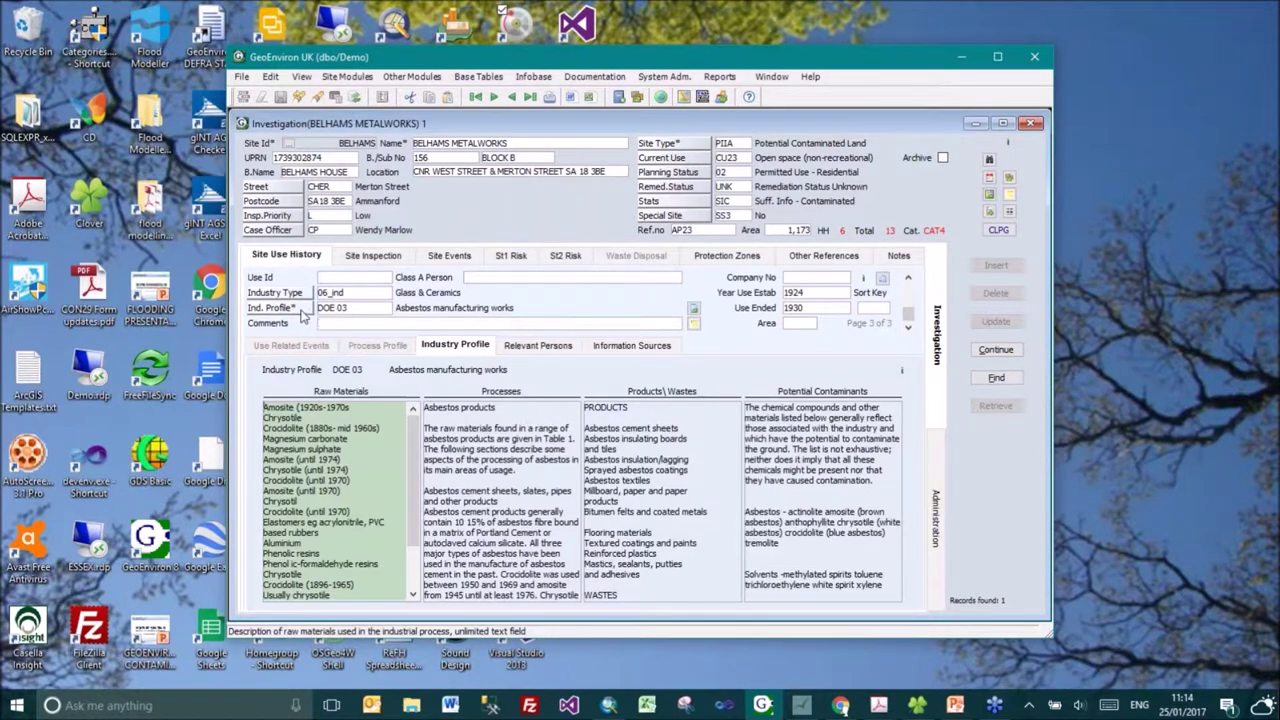
Review the available industry profile codes sorted by type, through the DOE and LM entries, and dismiss the list without choosing one.
{"action": "left_click", "coordinate": [348, 312]}
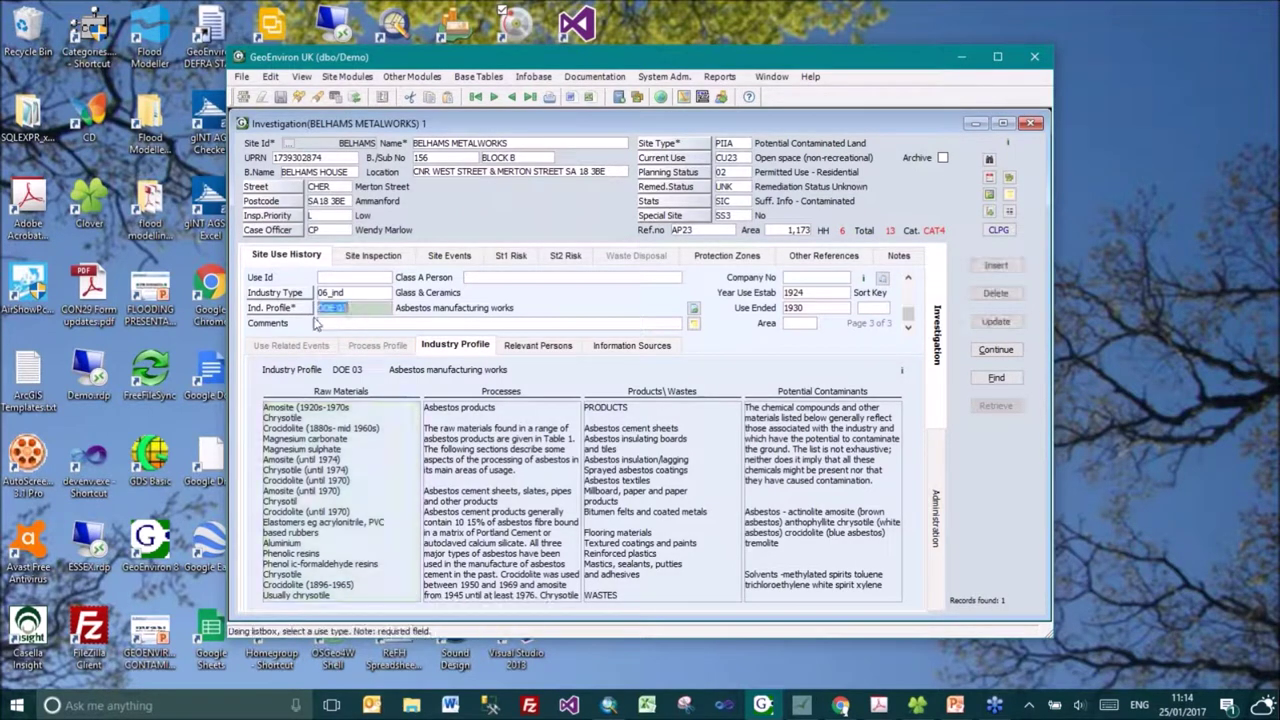
{"action": "double_click", "coordinate": [291, 311]}
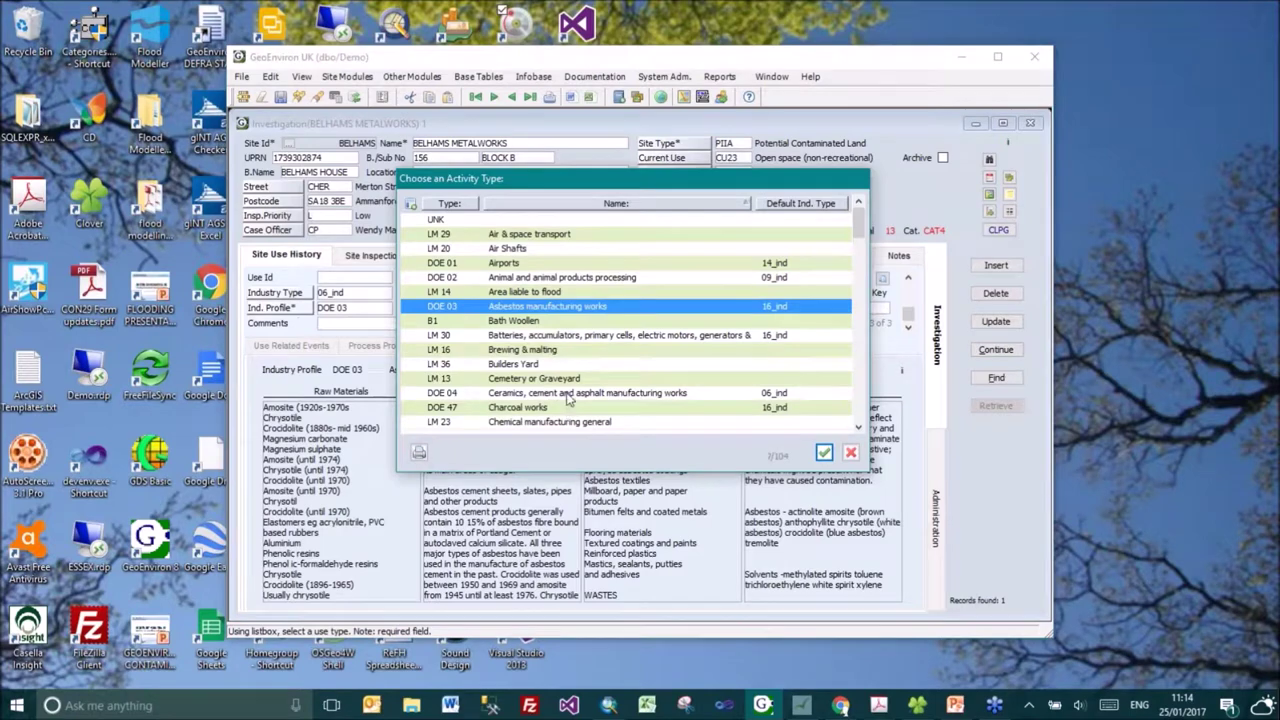
{"action": "left_click", "coordinate": [465, 204]}
{"action": "left_click", "coordinate": [470, 204]}
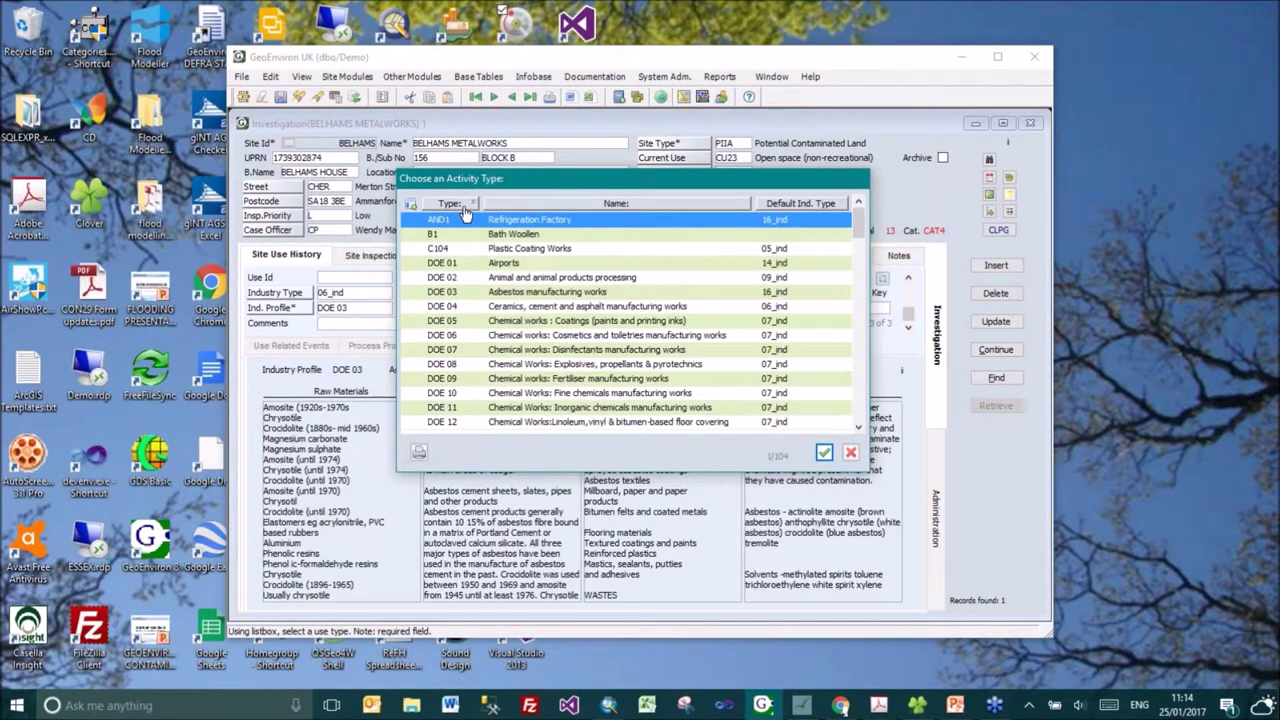
{"action": "left_click_drag", "start_coordinate": [857, 233], "coordinate": [857, 324]}
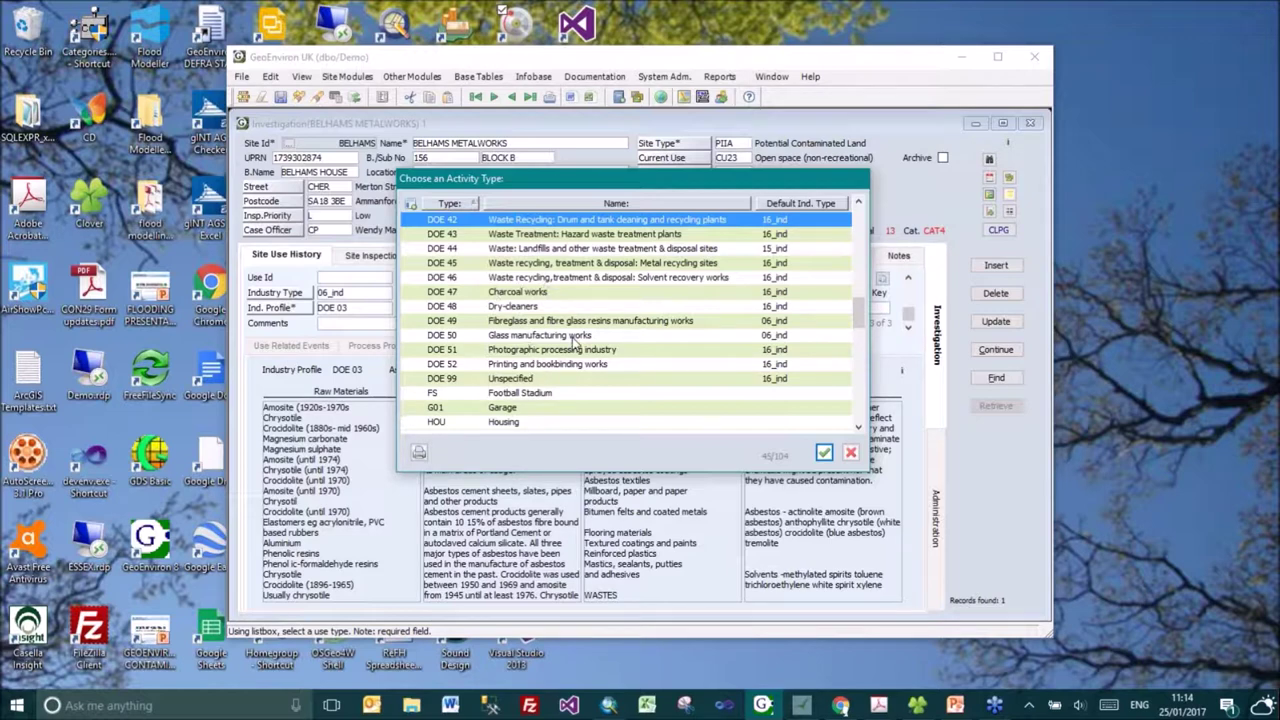
{"action": "left_click_drag", "start_coordinate": [857, 312], "coordinate": [856, 398]}
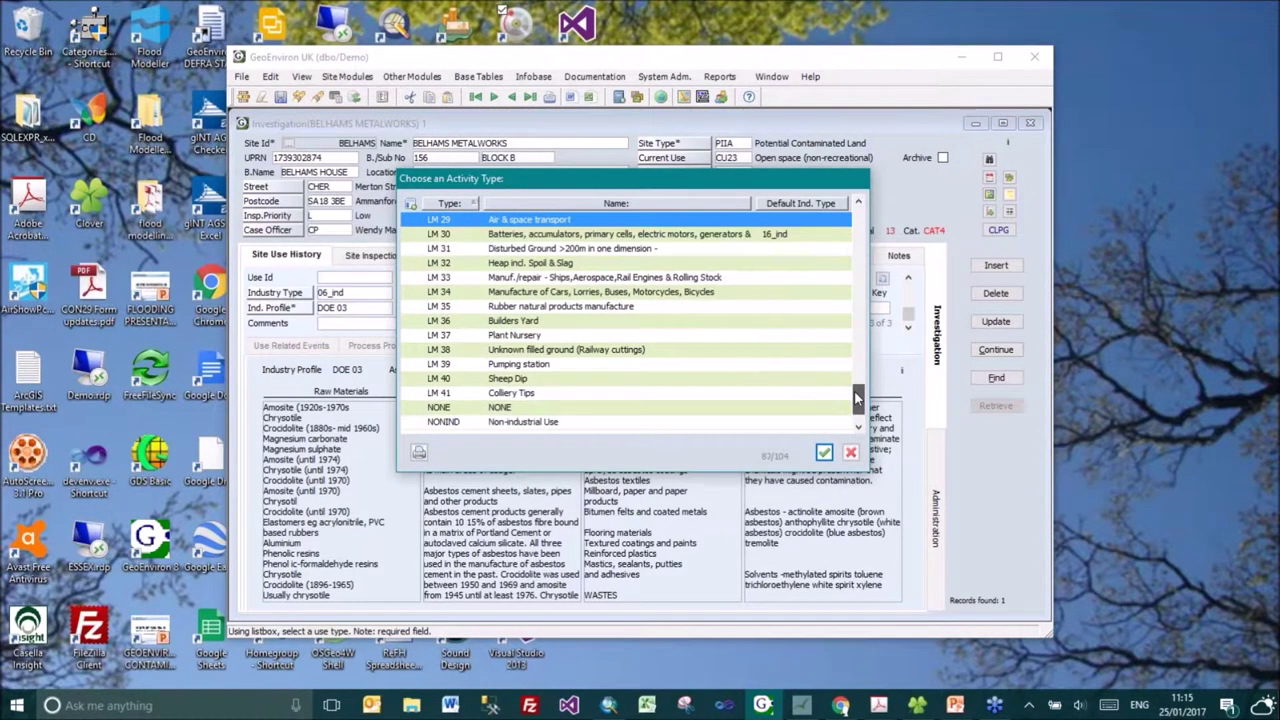
{"action": "left_click", "coordinate": [850, 452]}
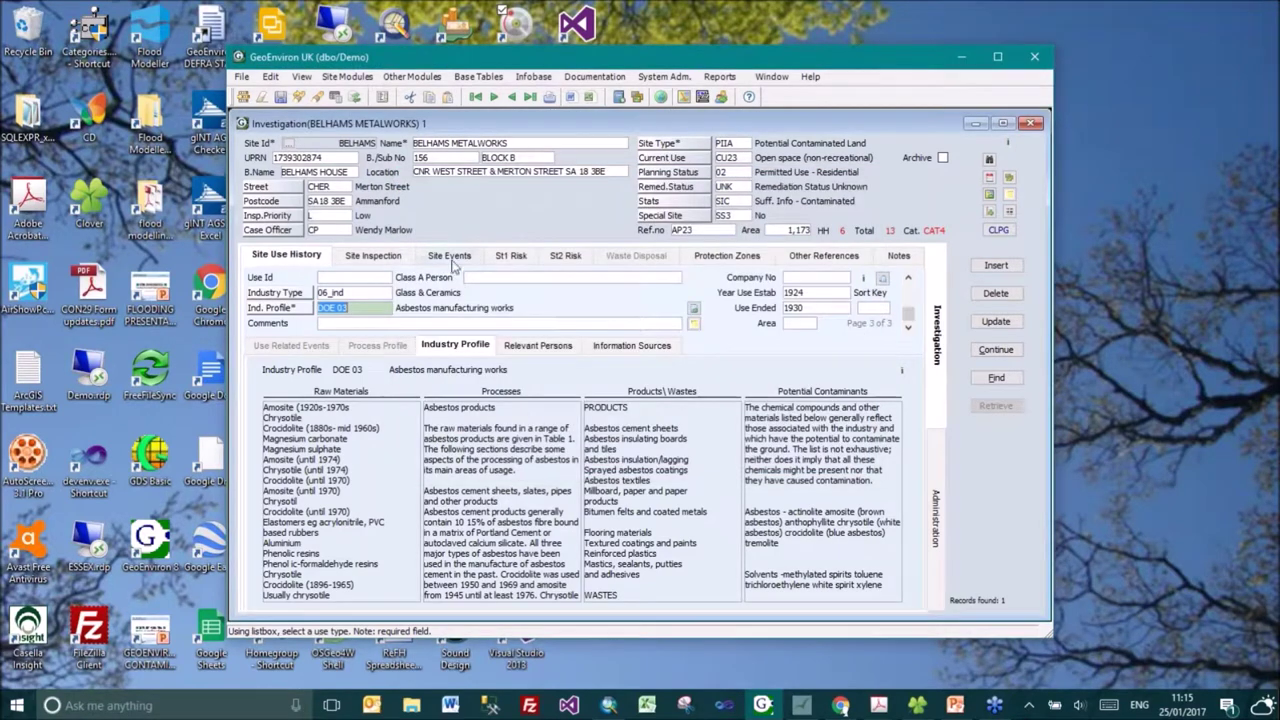
Open the PDF linked to the asbestos industry profile, skim its opening pages at 75% zoom, and close it.
{"action": "left_click", "coordinate": [693, 309]}
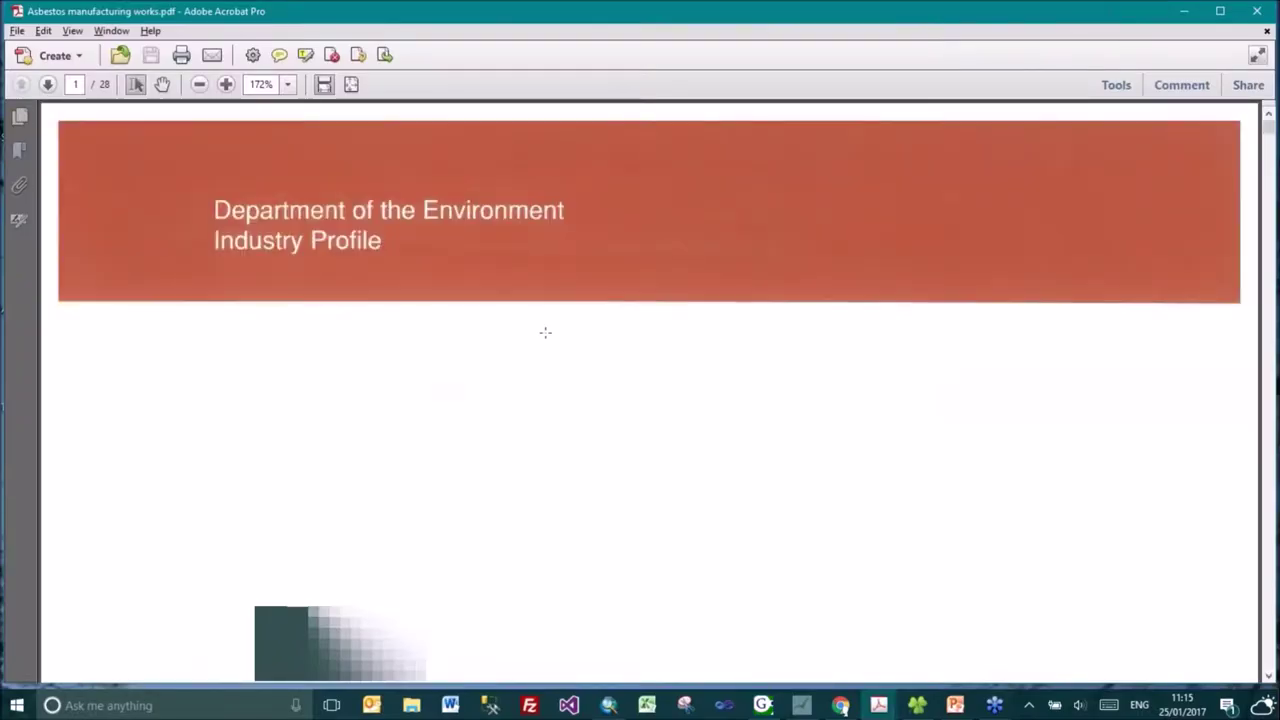
{"action": "scroll", "coordinate": [1266, 128], "scroll_direction": "down", "scroll_amount": 5}
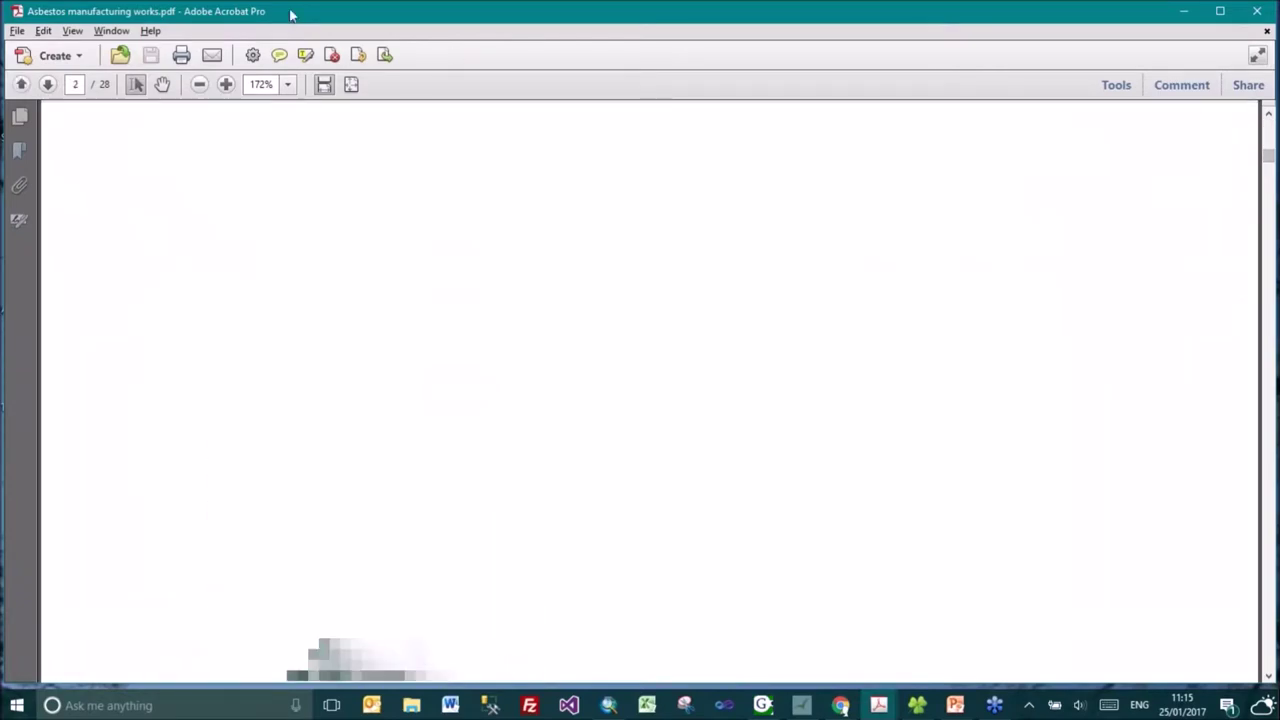
{"action": "left_click", "coordinate": [199, 84]}
{"action": "left_click", "coordinate": [199, 84]}
{"action": "left_click", "coordinate": [199, 84]}
{"action": "left_click", "coordinate": [199, 84]}
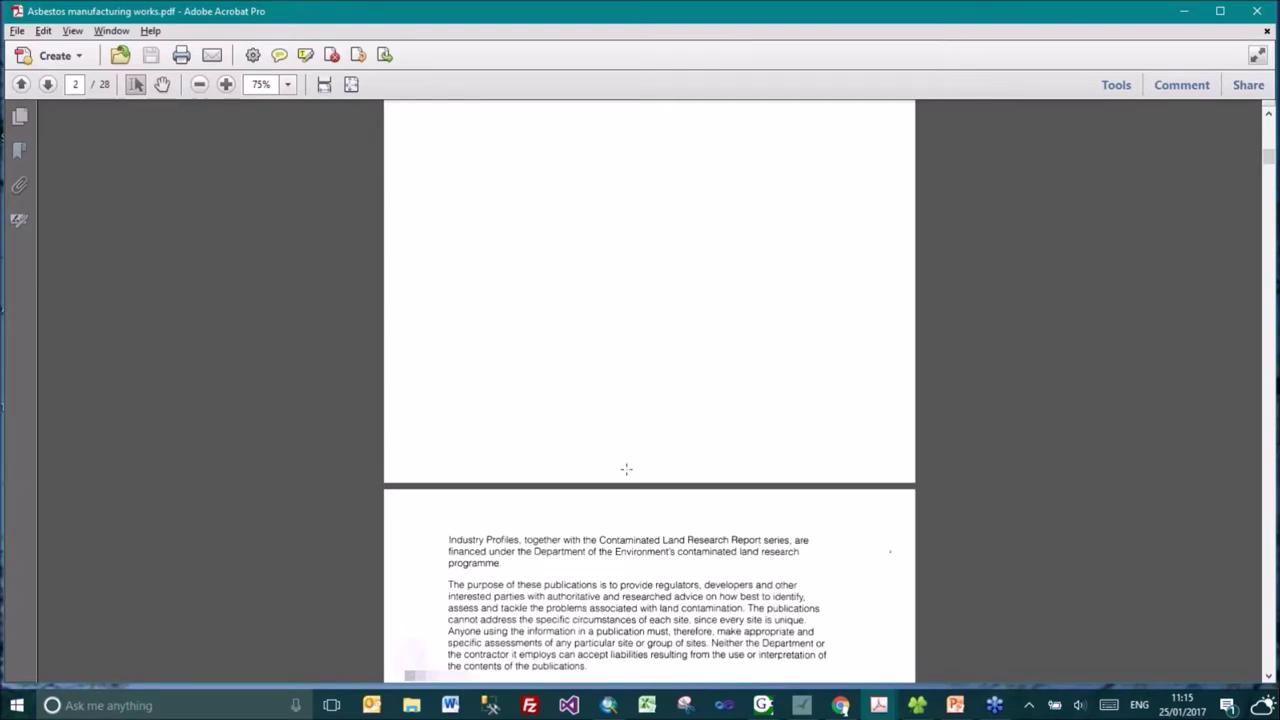
{"action": "scroll", "coordinate": [626, 469], "scroll_direction": "down", "scroll_amount": 10}
{"action": "scroll", "coordinate": [650, 475], "scroll_direction": "down", "scroll_amount": 8}
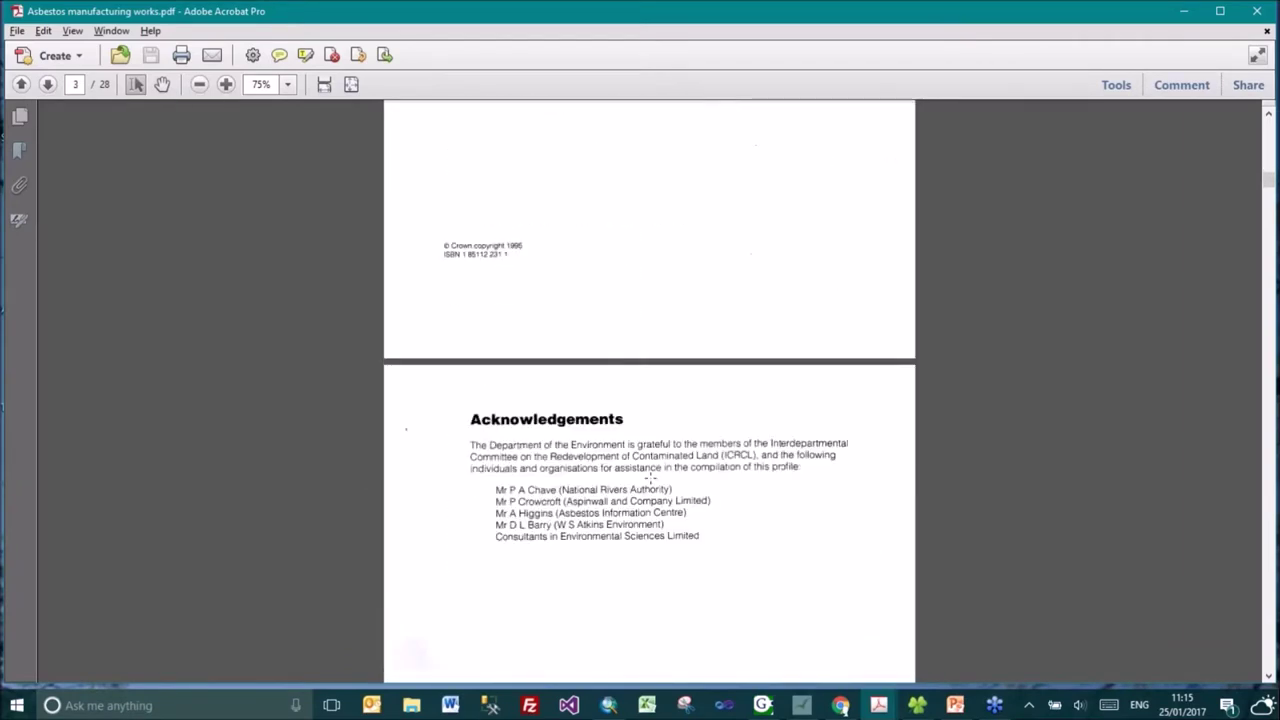
{"action": "left_click", "coordinate": [1255, 13]}
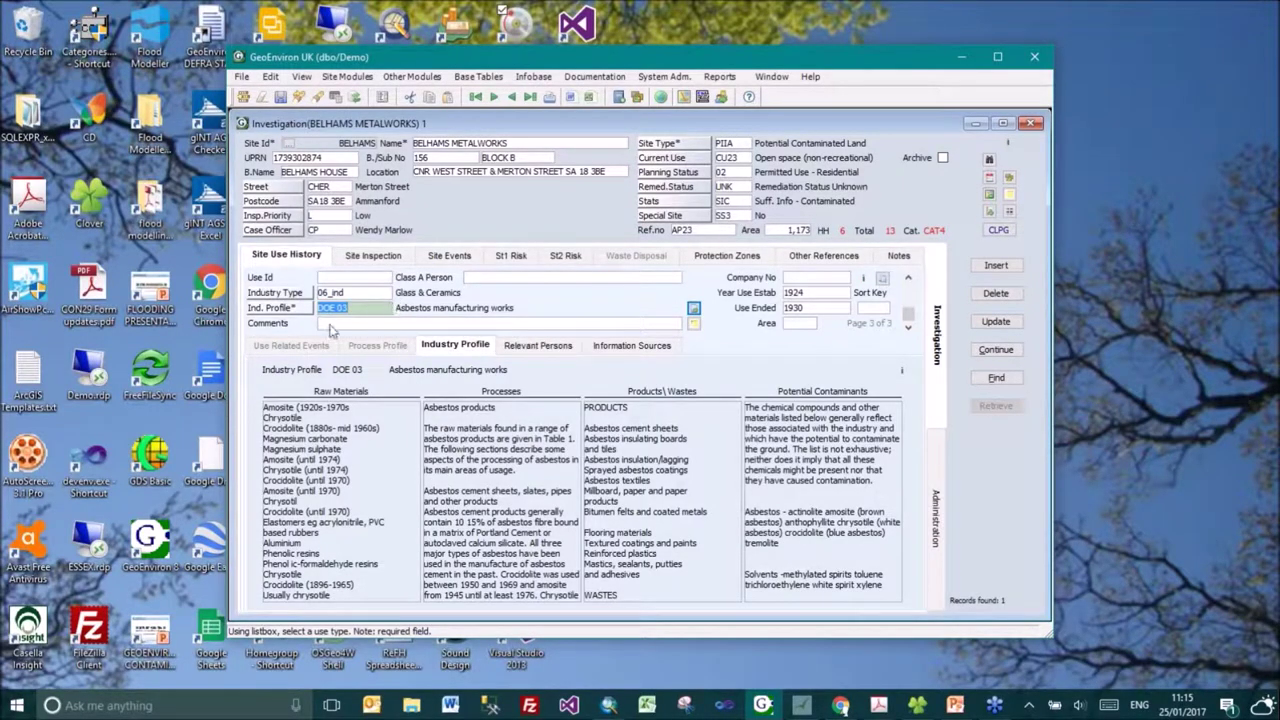
{"action": "key", "text": "shift+Tab"}
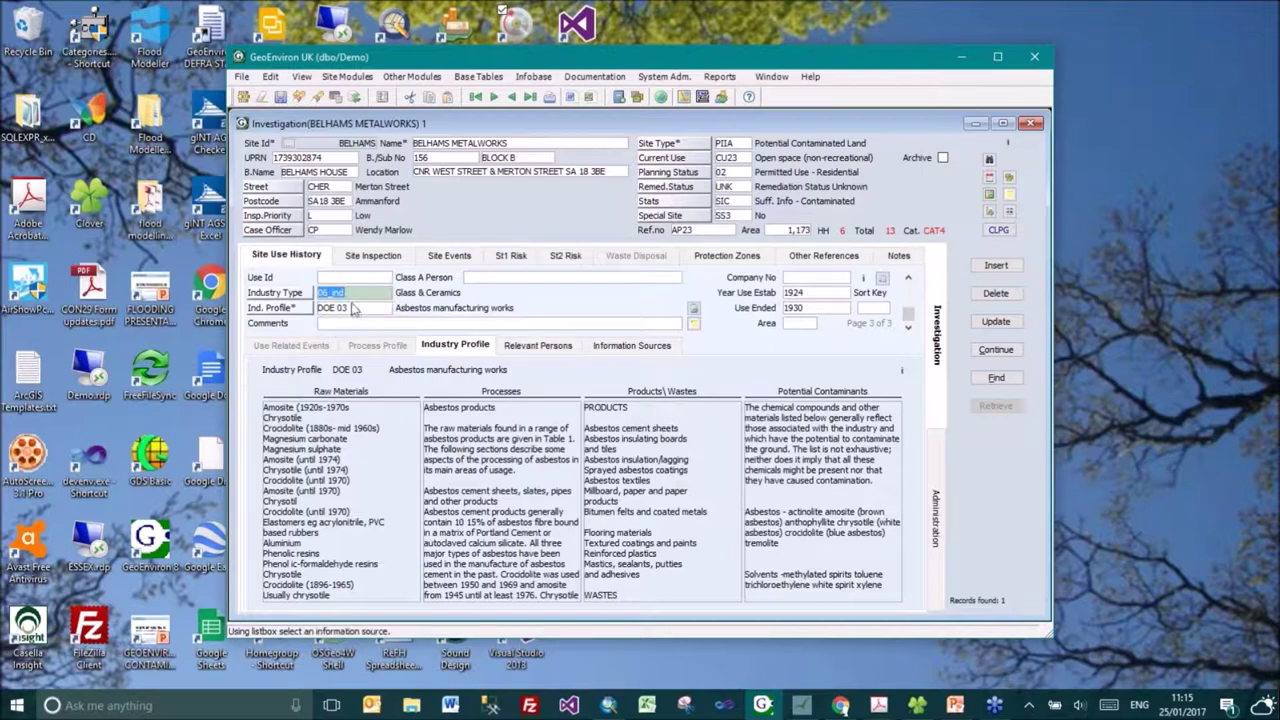
Review the site inspection details, covering walkover/research, geology, made ground, abandoned material and storage tanks.
{"action": "left_click", "coordinate": [373, 255]}
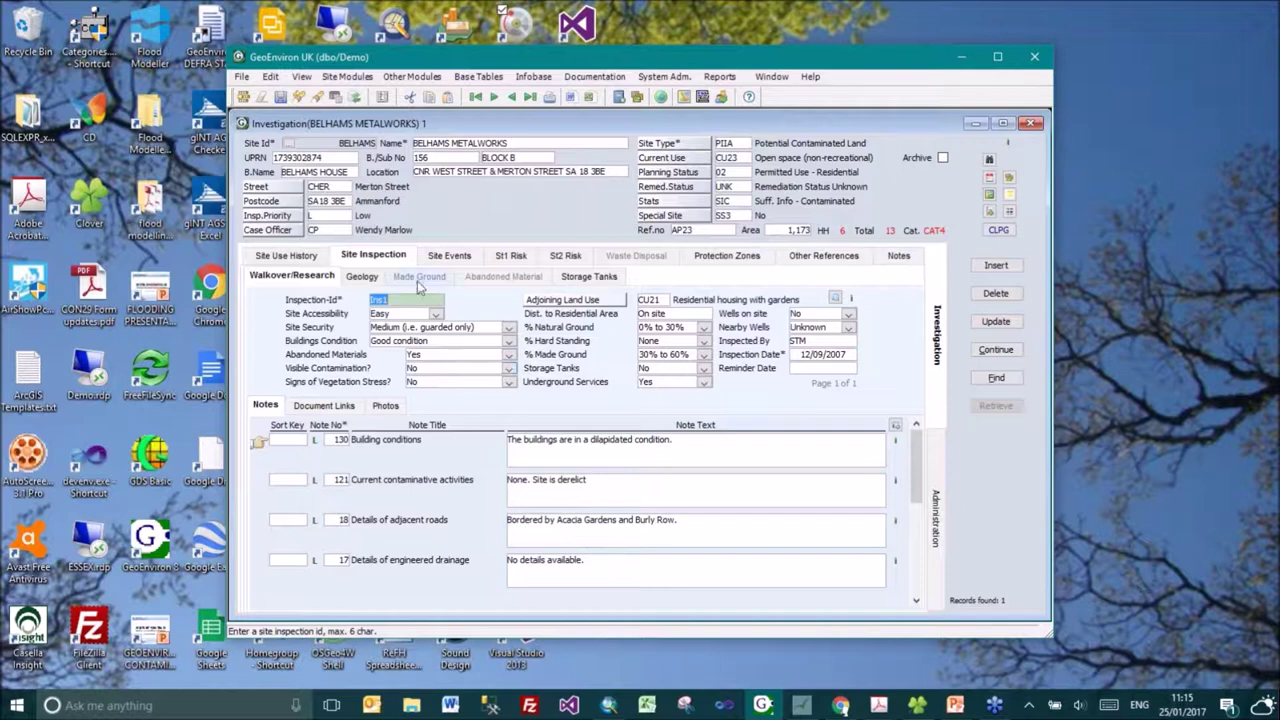
{"action": "left_click", "coordinate": [358, 280]}
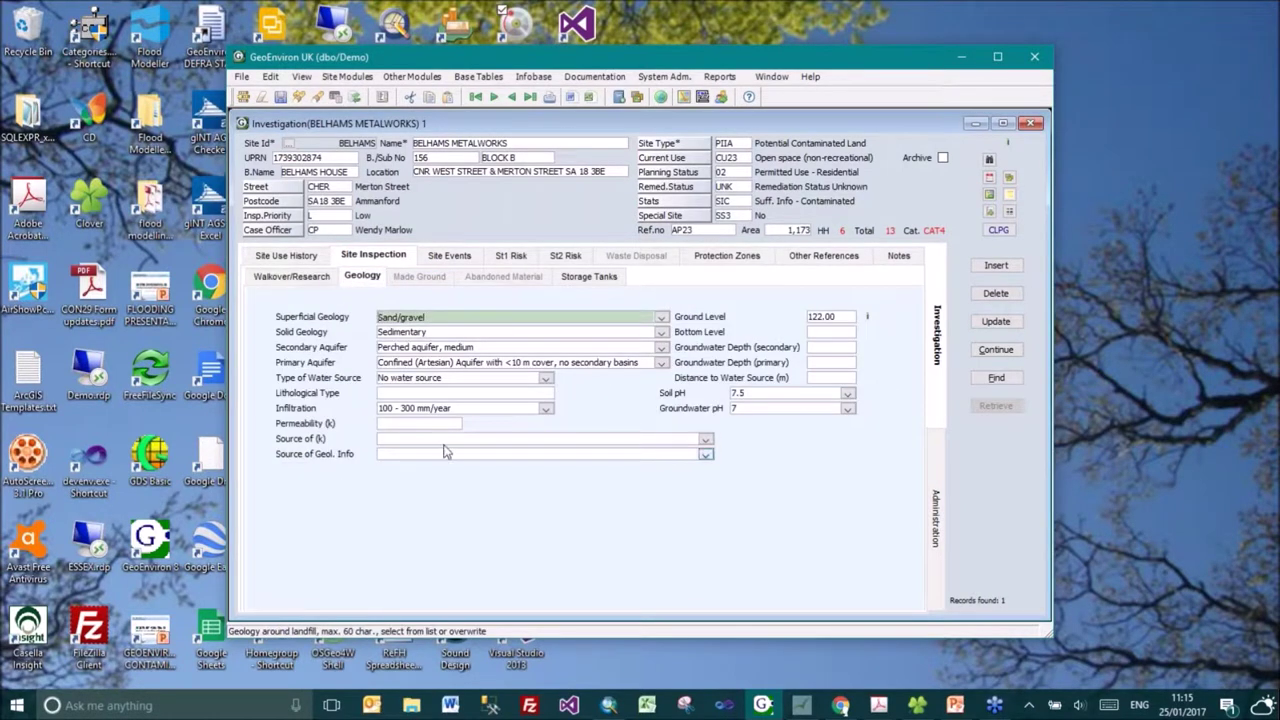
{"action": "left_click", "coordinate": [418, 282]}
{"action": "left_click", "coordinate": [489, 280]}
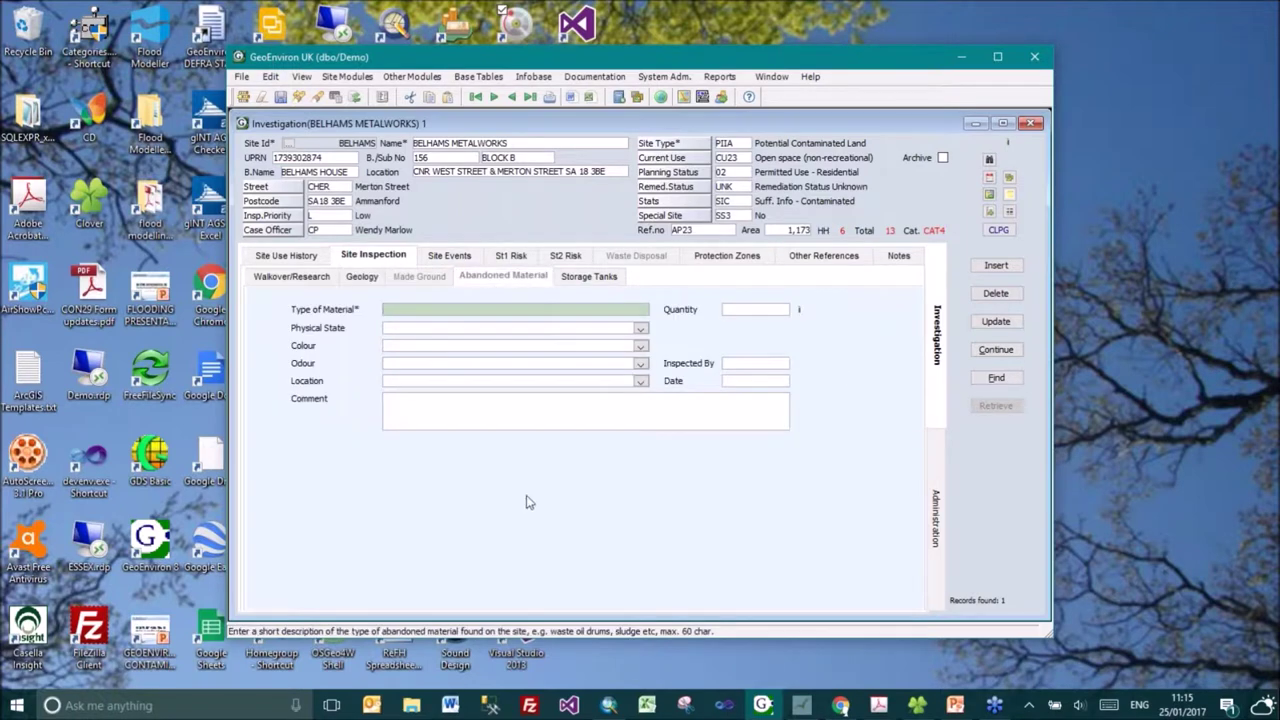
{"action": "left_click", "coordinate": [589, 277]}
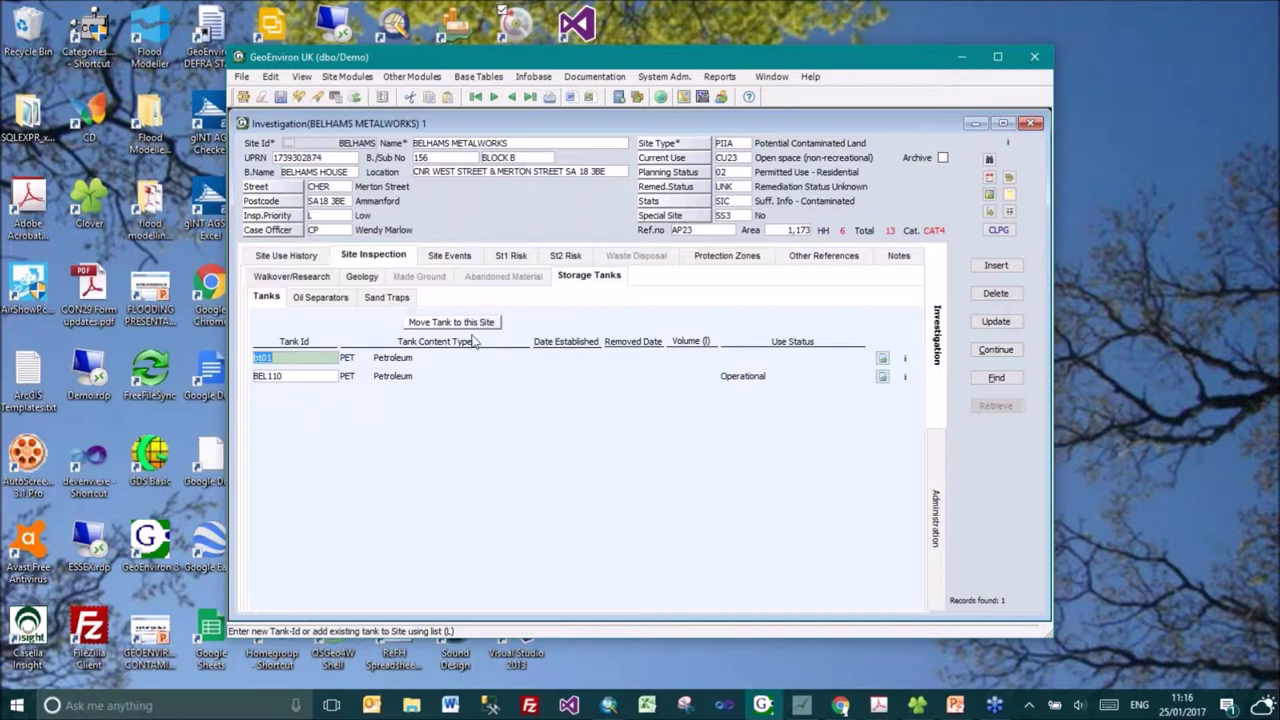
Check the site's Phase 1 (Desk Study) event and view its attached CraysHillDetermination.pdf report at 100% zoom, closing it when done.
{"action": "left_click", "coordinate": [462, 259]}
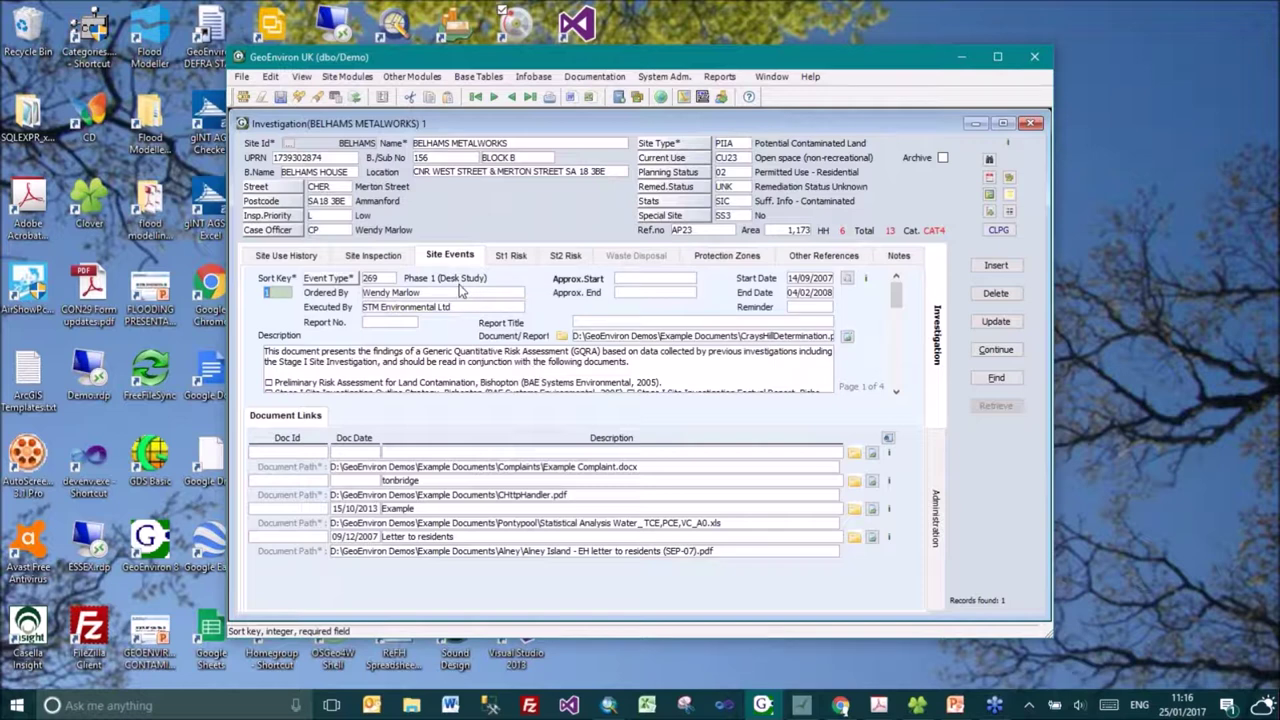
{"action": "left_click", "coordinate": [594, 340]}
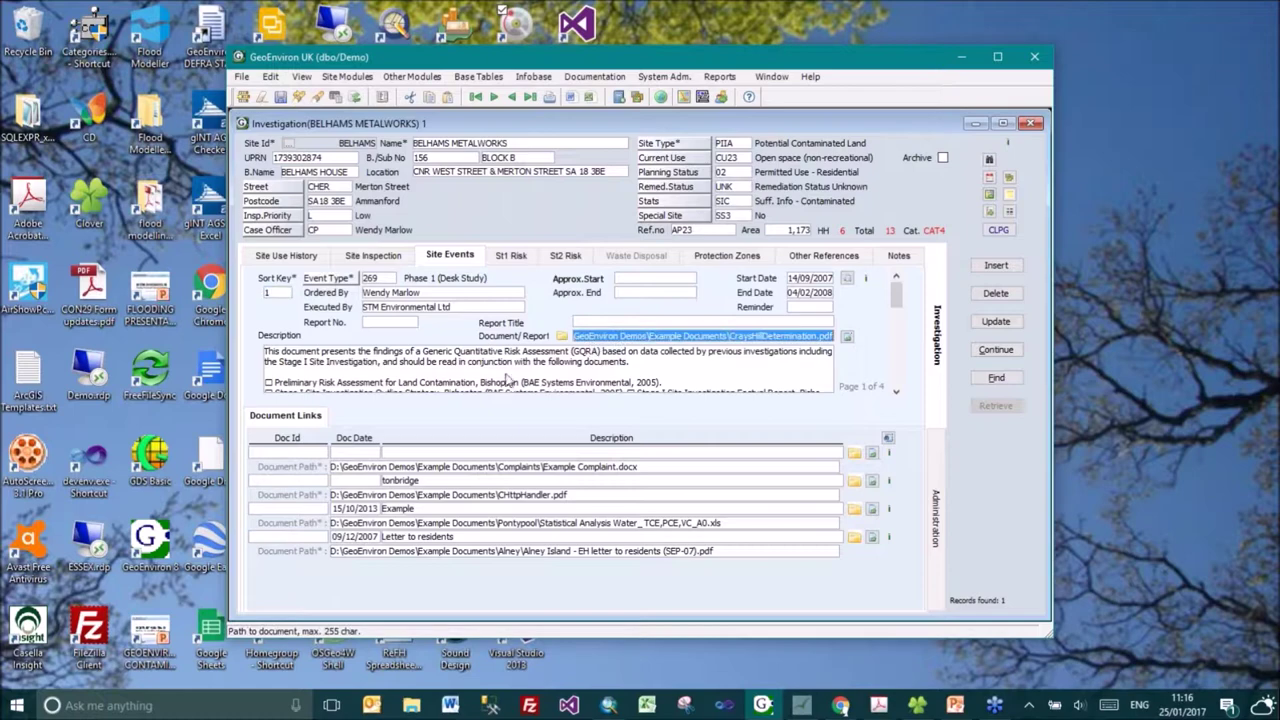
{"action": "left_click", "coordinate": [847, 336]}
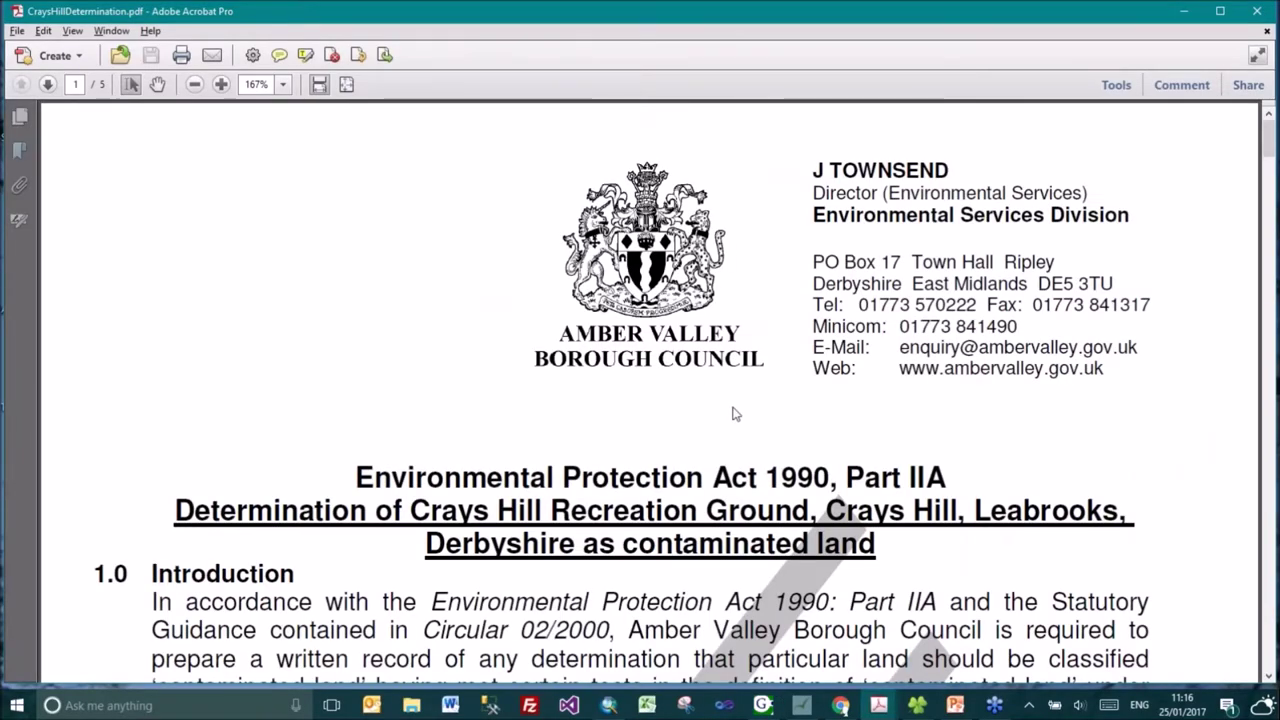
{"action": "left_click", "coordinate": [195, 84]}
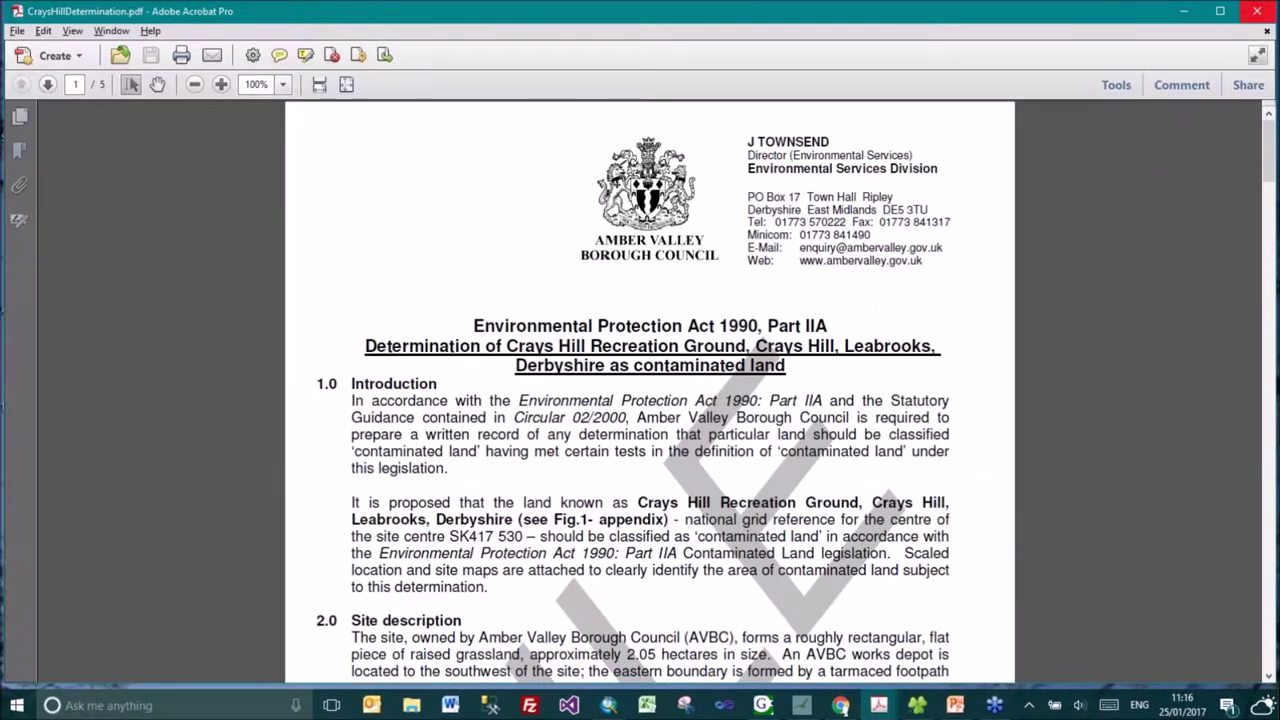
{"action": "left_click", "coordinate": [1256, 12]}
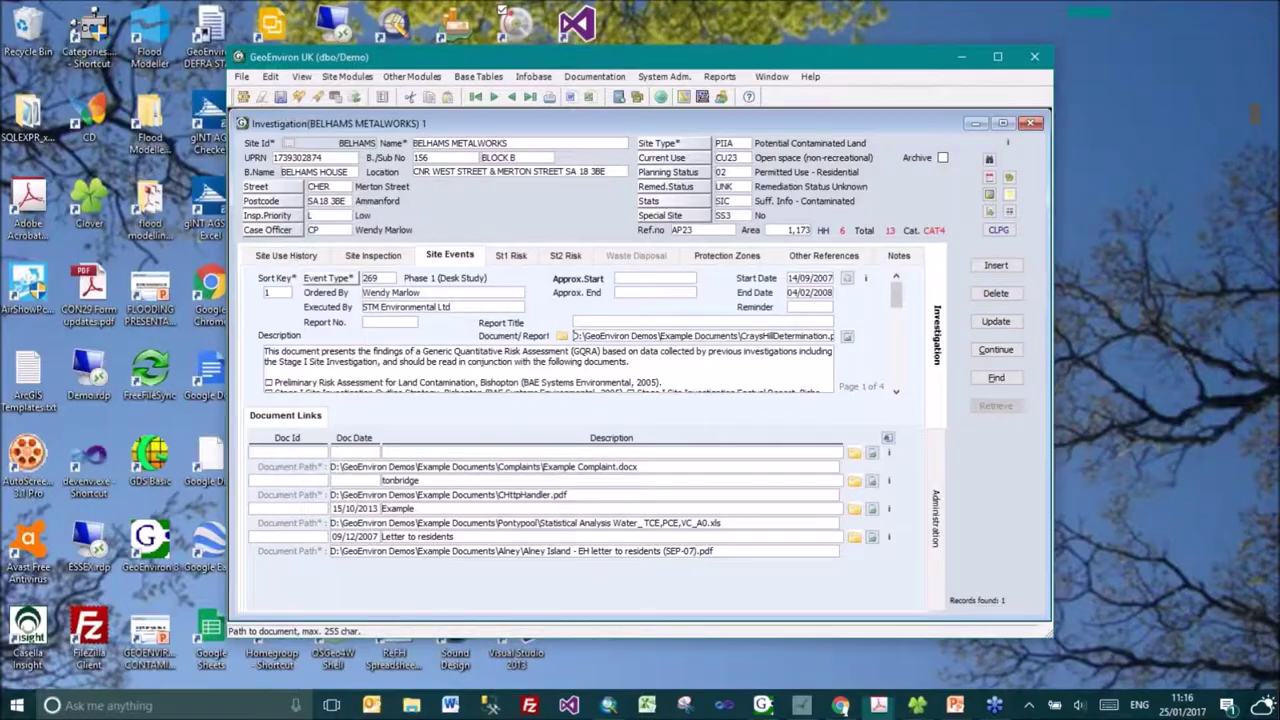
Move to the Phase II Site Investigation event, view its attached Tower Hamlets preliminary risk assessment report, and close the report.
{"action": "left_click", "coordinate": [897, 390]}
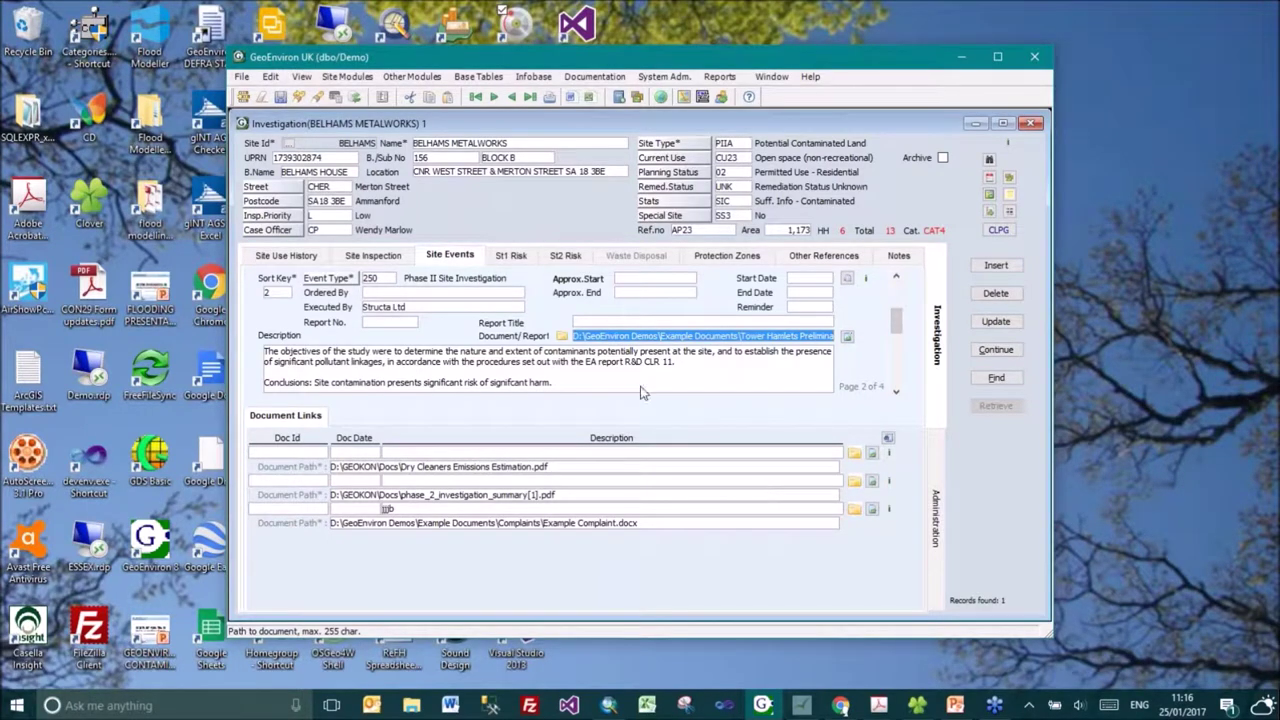
{"action": "left_click", "coordinate": [847, 337]}
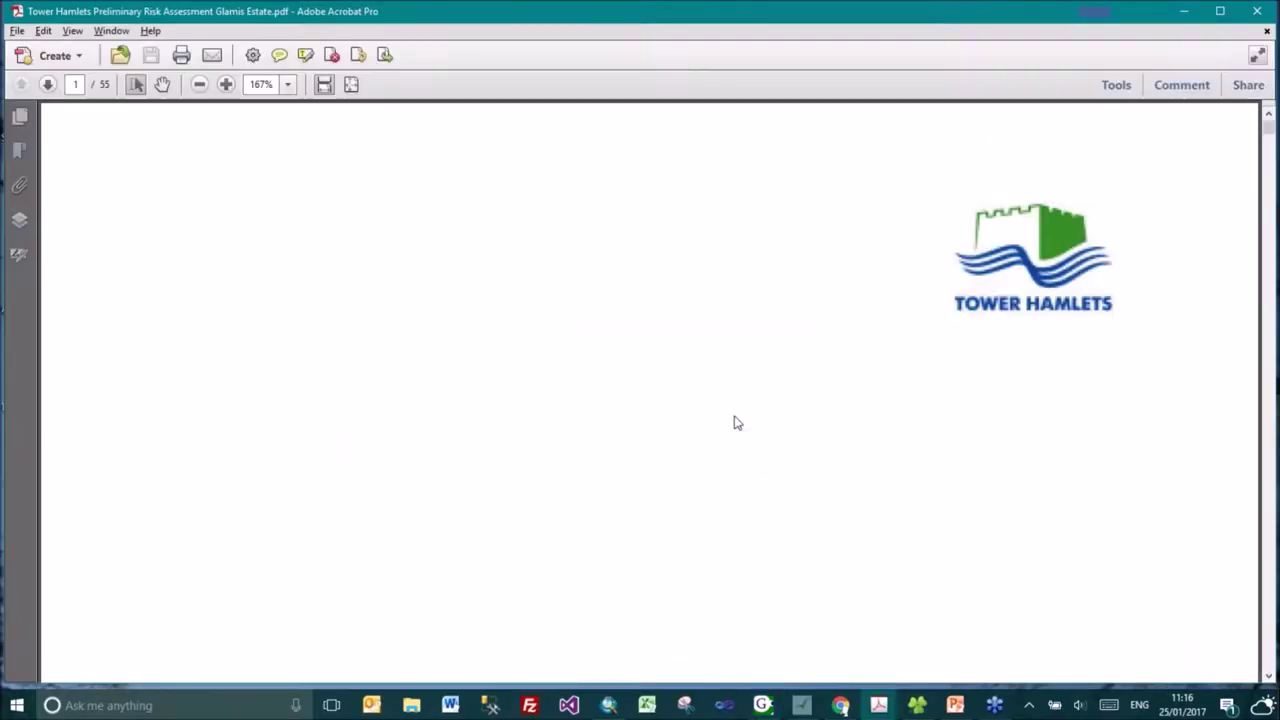
{"action": "left_click", "coordinate": [1257, 12]}
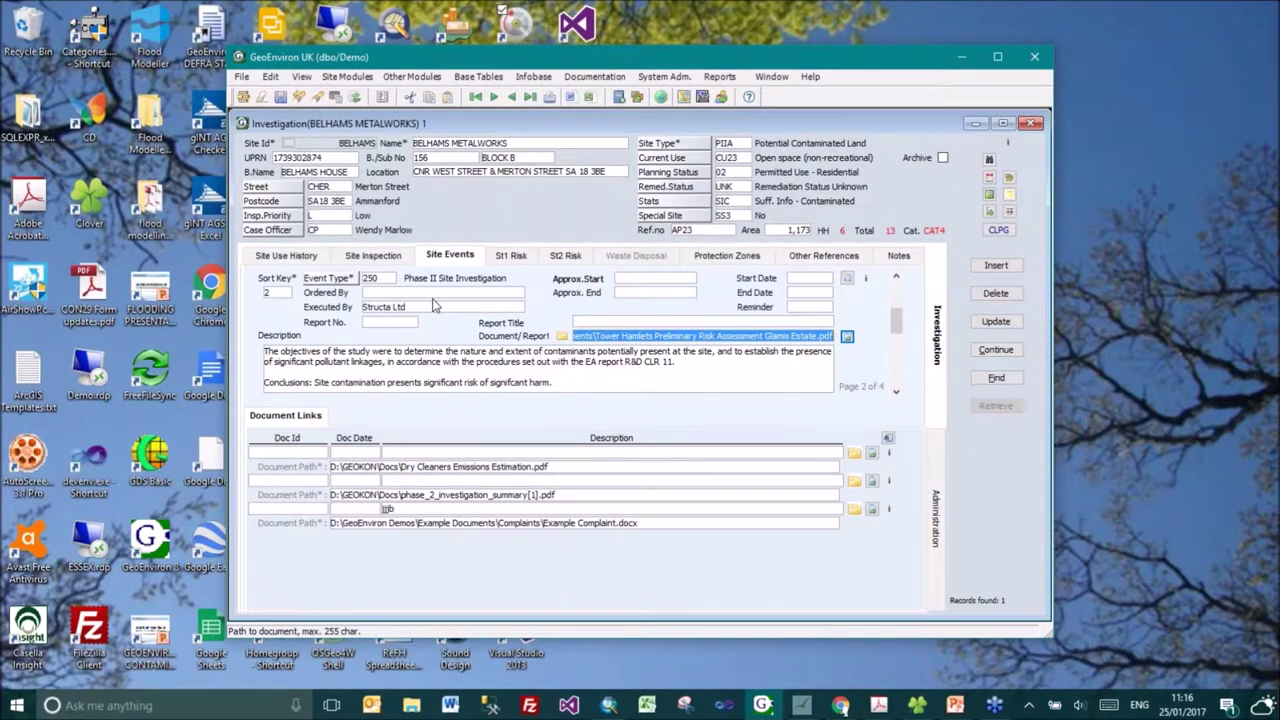
Compare the site's stage 1 risk scores by receptor with the stage 2 risk contaminant list.
{"action": "left_click", "coordinate": [512, 257]}
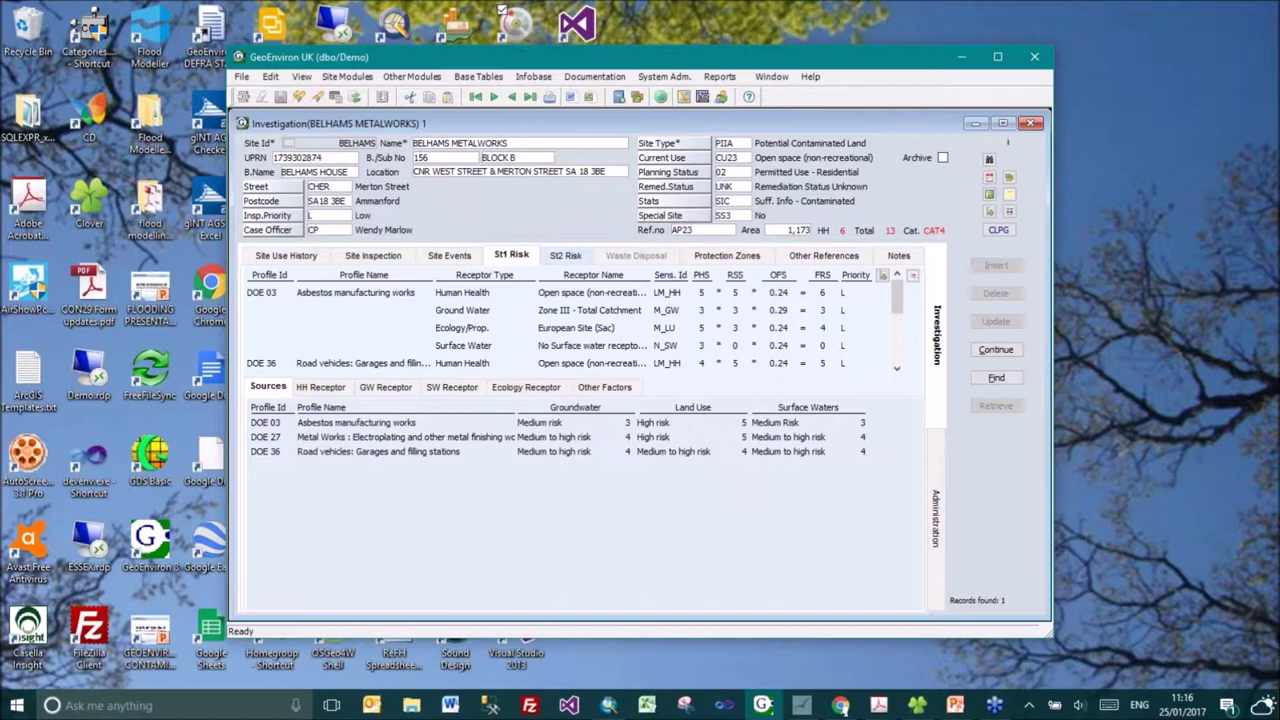
{"action": "left_click", "coordinate": [566, 256]}
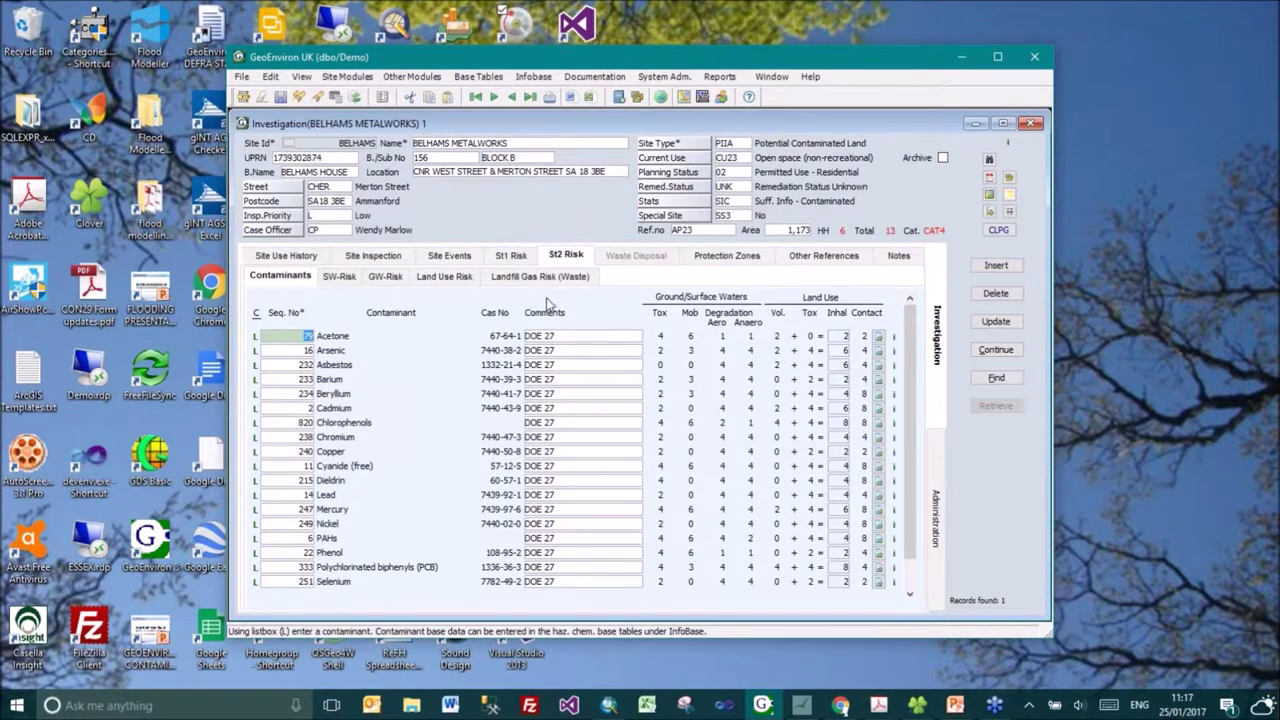
{"action": "left_click", "coordinate": [522, 256]}
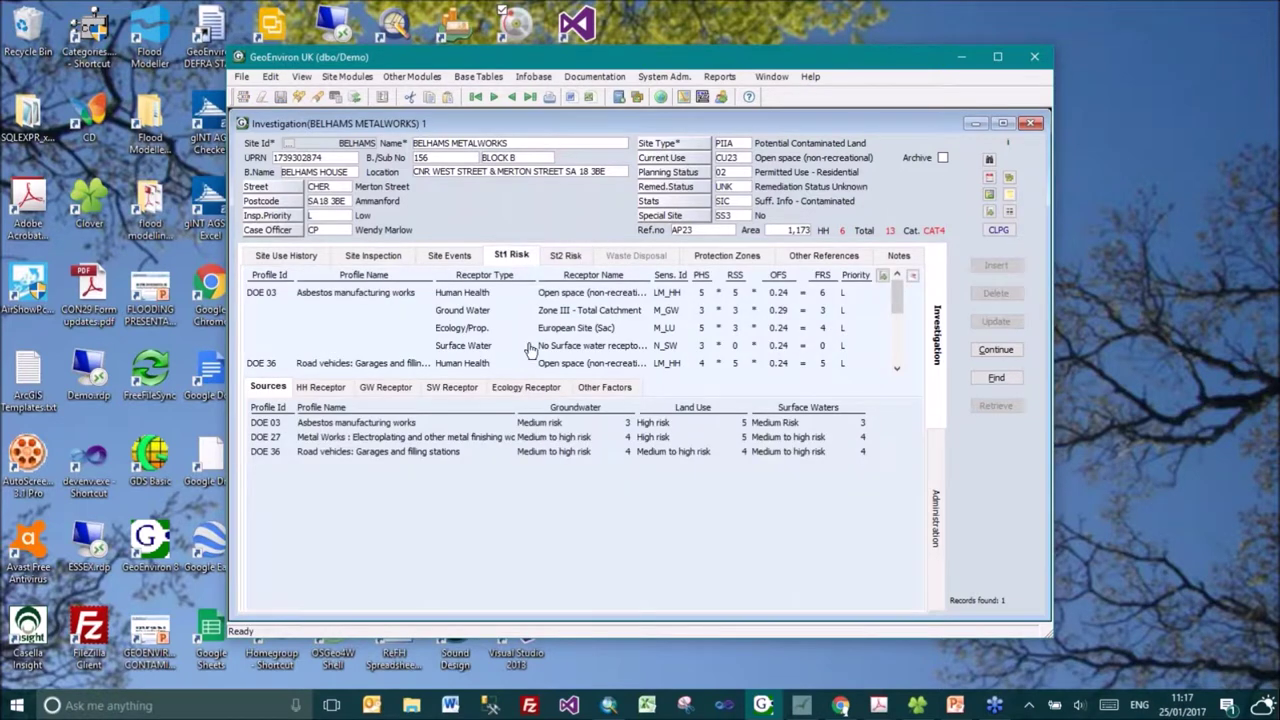
{"action": "left_click", "coordinate": [562, 258]}
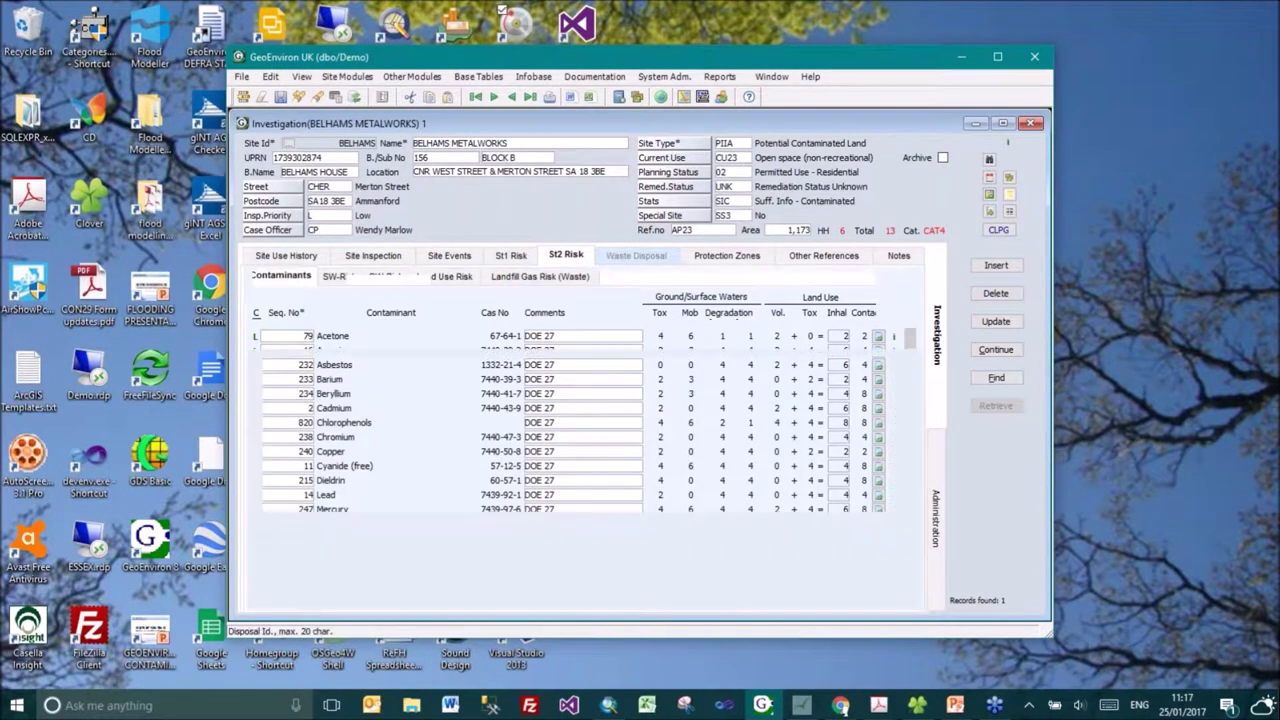
Look through the waste disposal details, covering operation, geology and administration, and return to the site arrangement fields.
{"action": "left_click", "coordinate": [615, 257]}
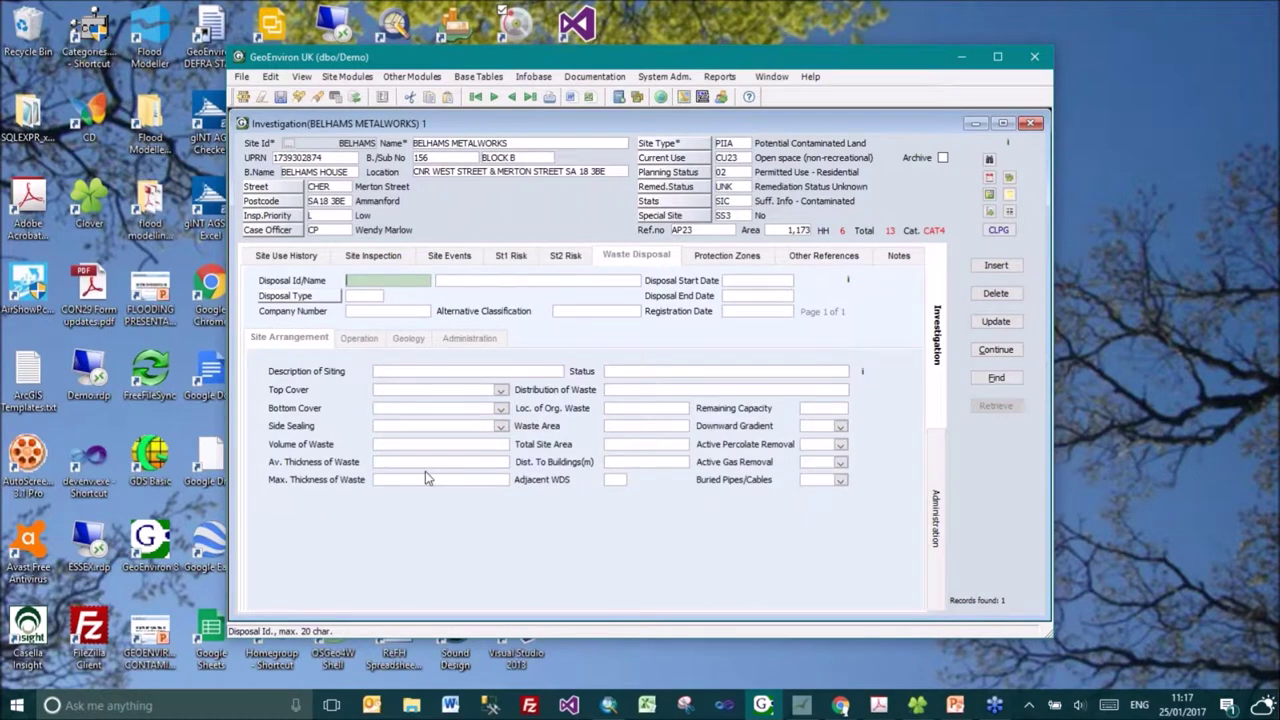
{"action": "left_click", "coordinate": [370, 339]}
{"action": "left_click", "coordinate": [408, 340]}
{"action": "left_click", "coordinate": [466, 342]}
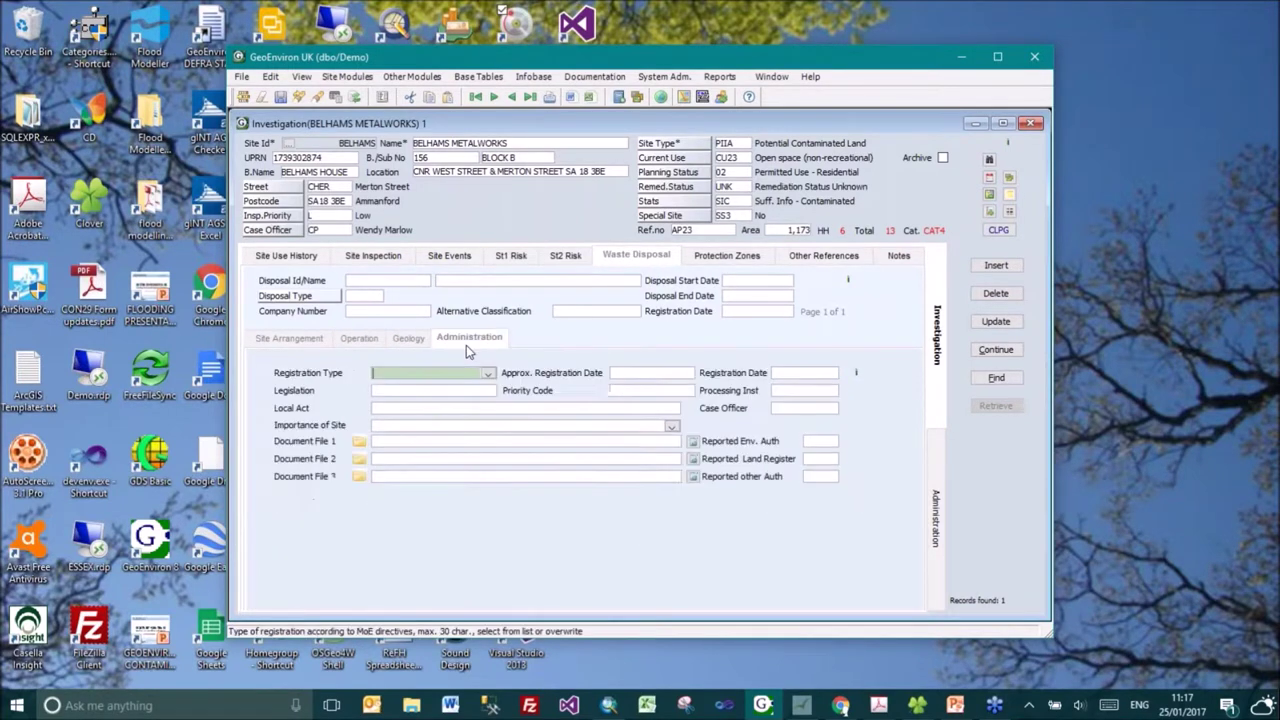
{"action": "left_click", "coordinate": [294, 341]}
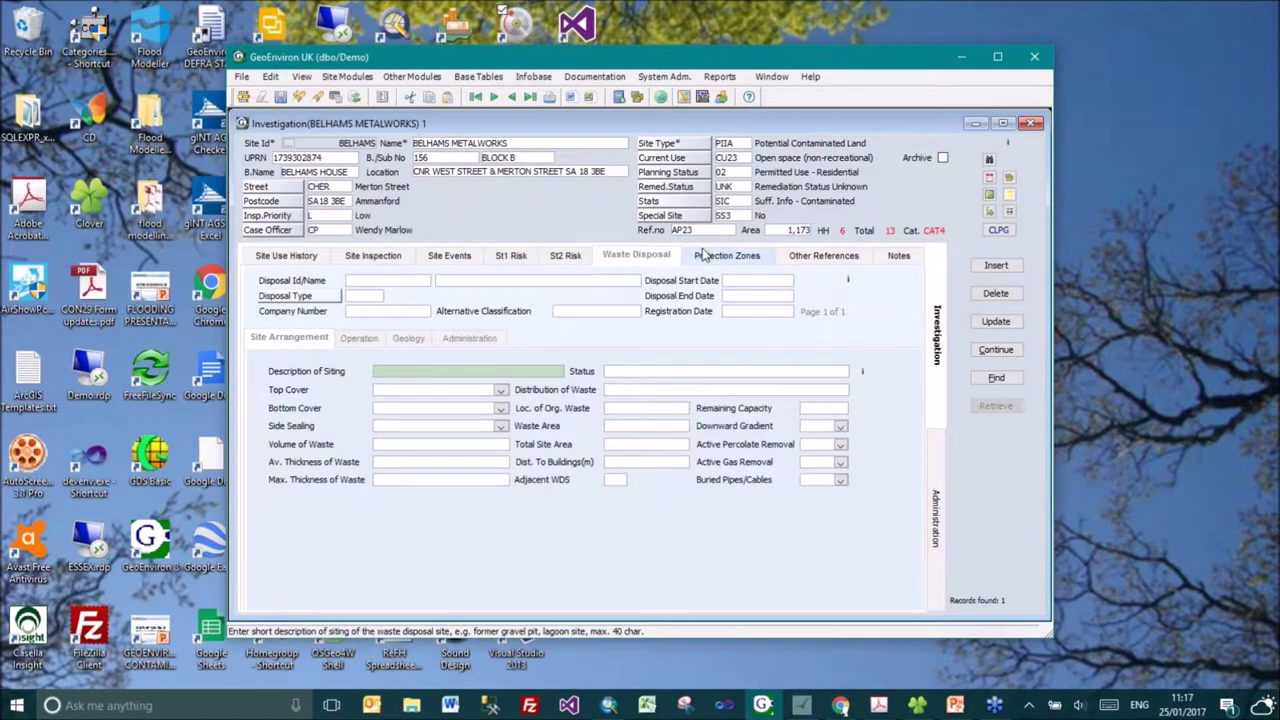
Review the site's protection zones, then its related sites and linked surveys.
{"action": "left_click", "coordinate": [752, 255]}
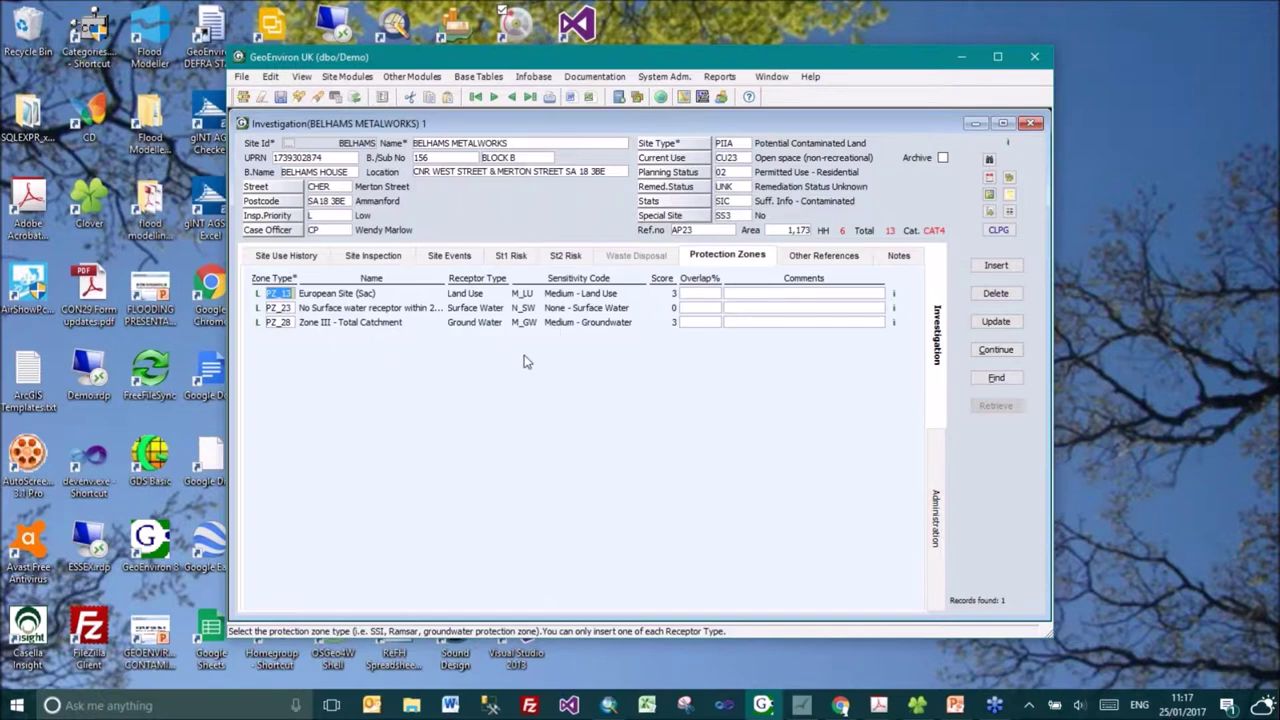
{"action": "left_click", "coordinate": [802, 255]}
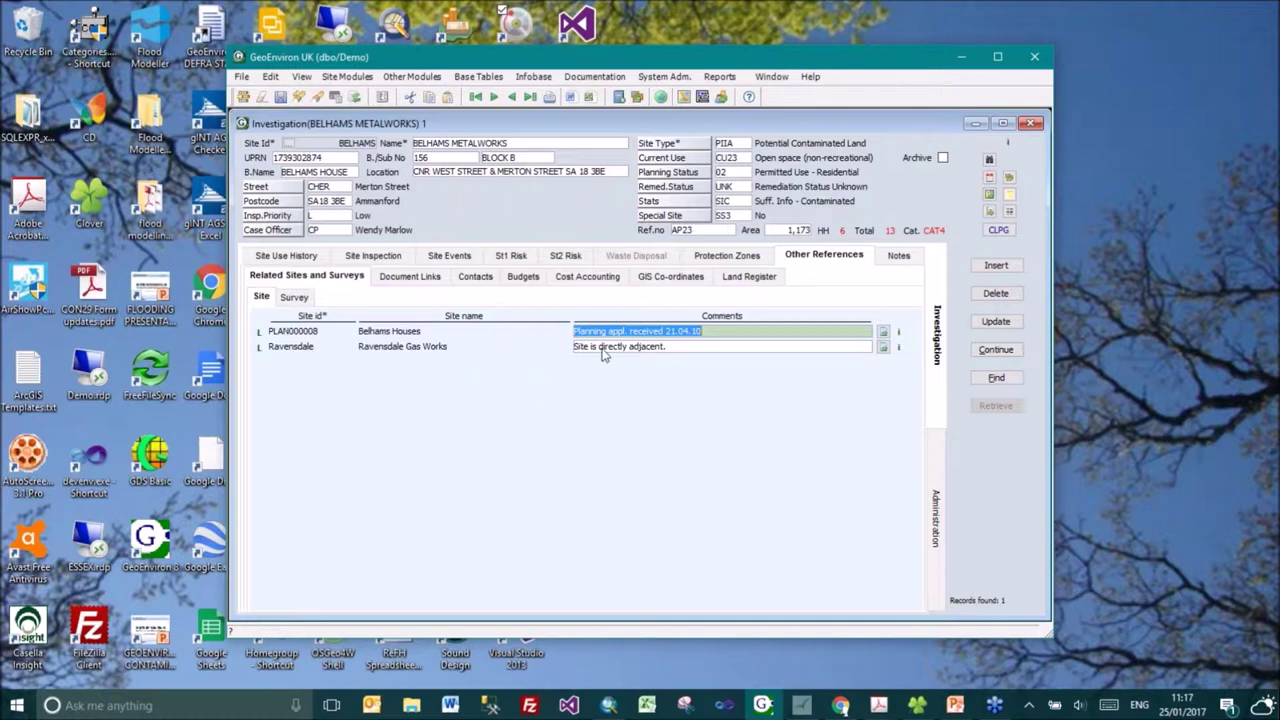
{"action": "left_click", "coordinate": [294, 297]}
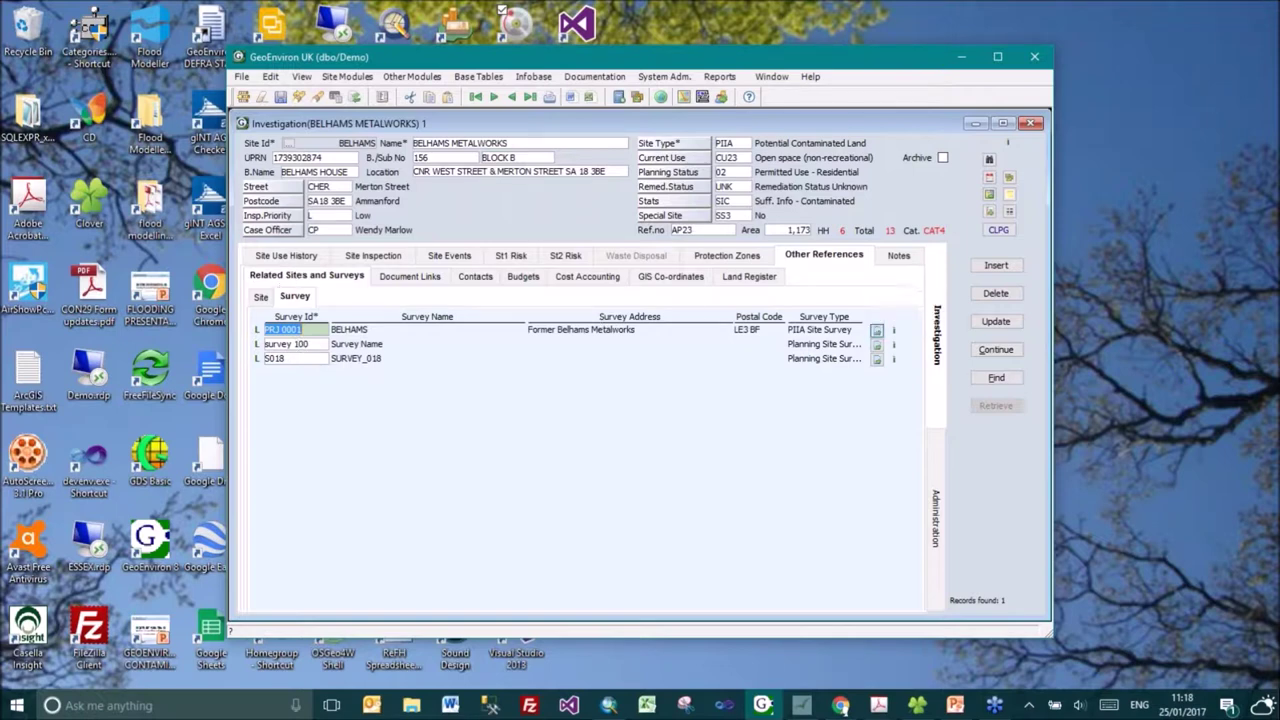
Open linked survey PRJ 0001, look through its samples, boreholes and survey events, and close the survey record.
{"action": "left_click", "coordinate": [876, 330]}
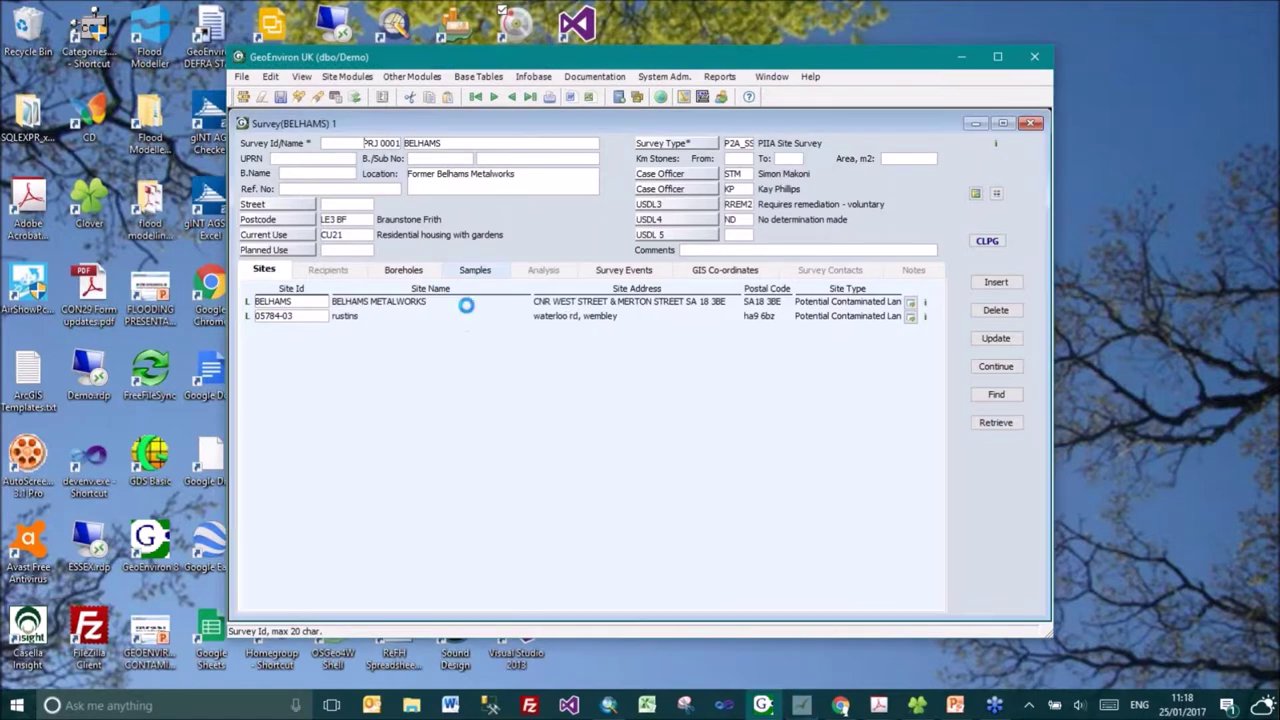
{"action": "left_click", "coordinate": [475, 270]}
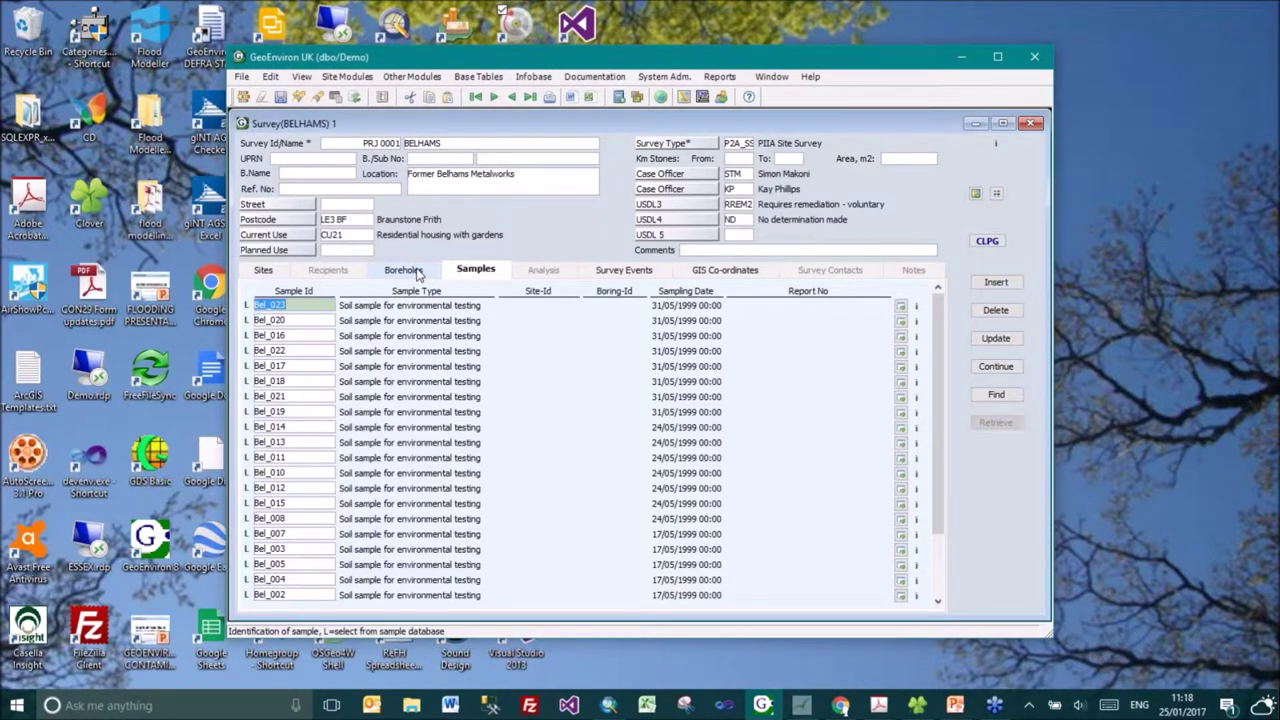
{"action": "left_click", "coordinate": [416, 272]}
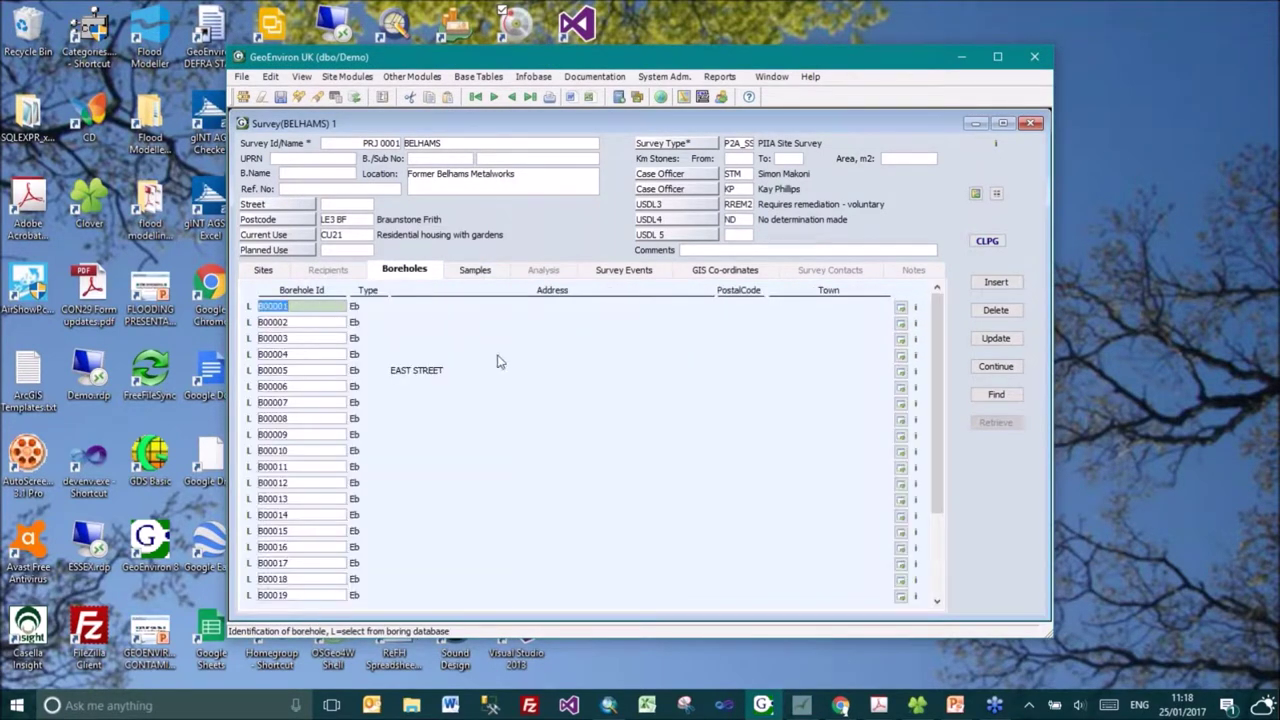
{"action": "left_click", "coordinate": [624, 270]}
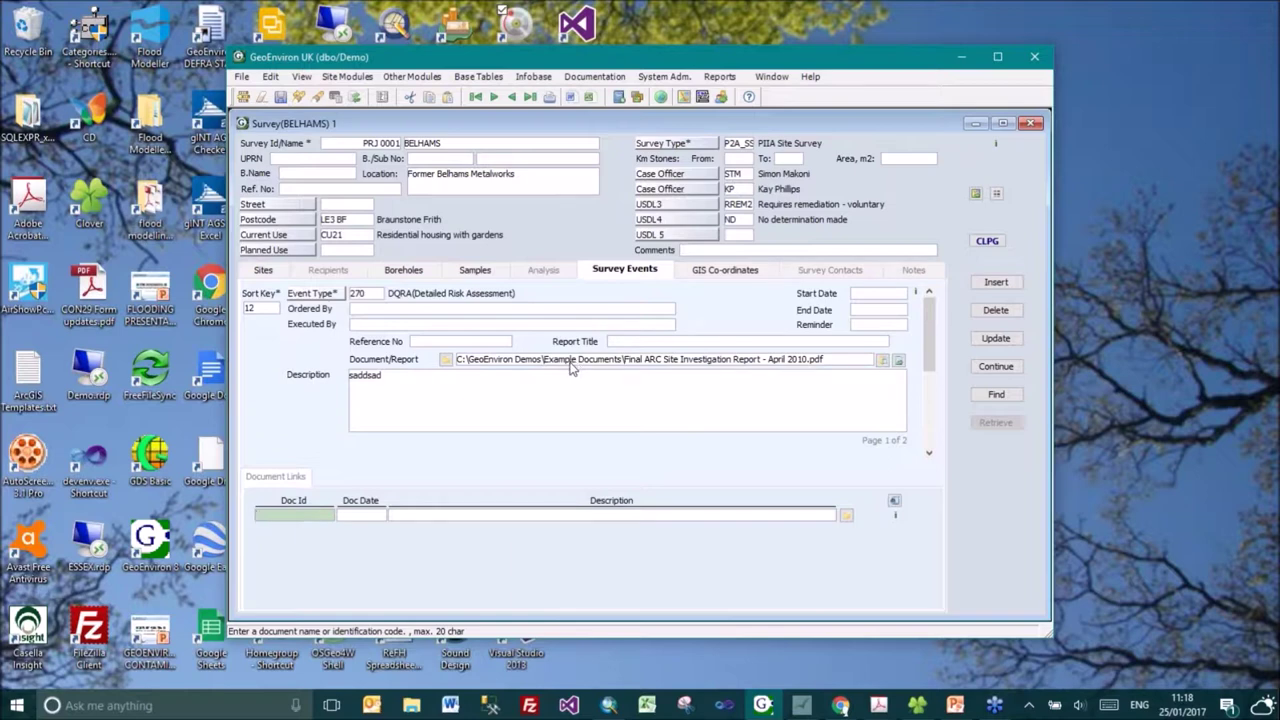
{"action": "left_click", "coordinate": [1027, 124]}
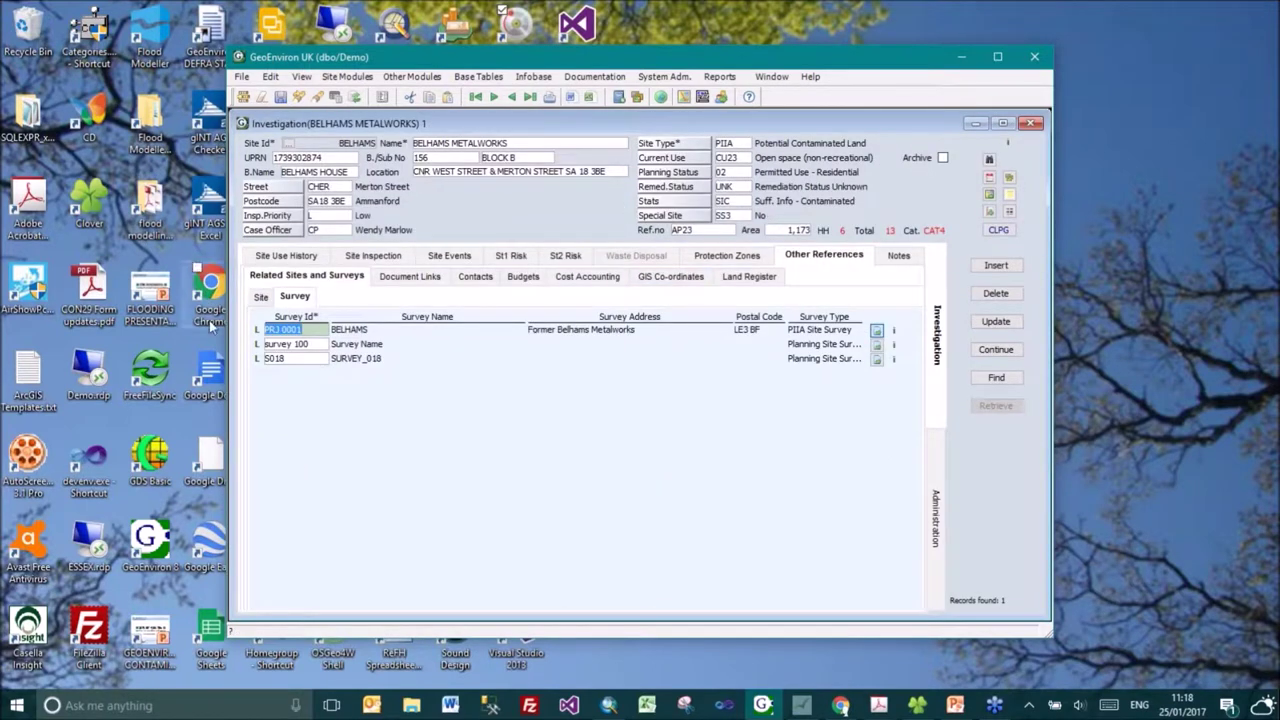
Insert a new blank entry in the site's document links.
{"action": "left_click", "coordinate": [410, 277]}
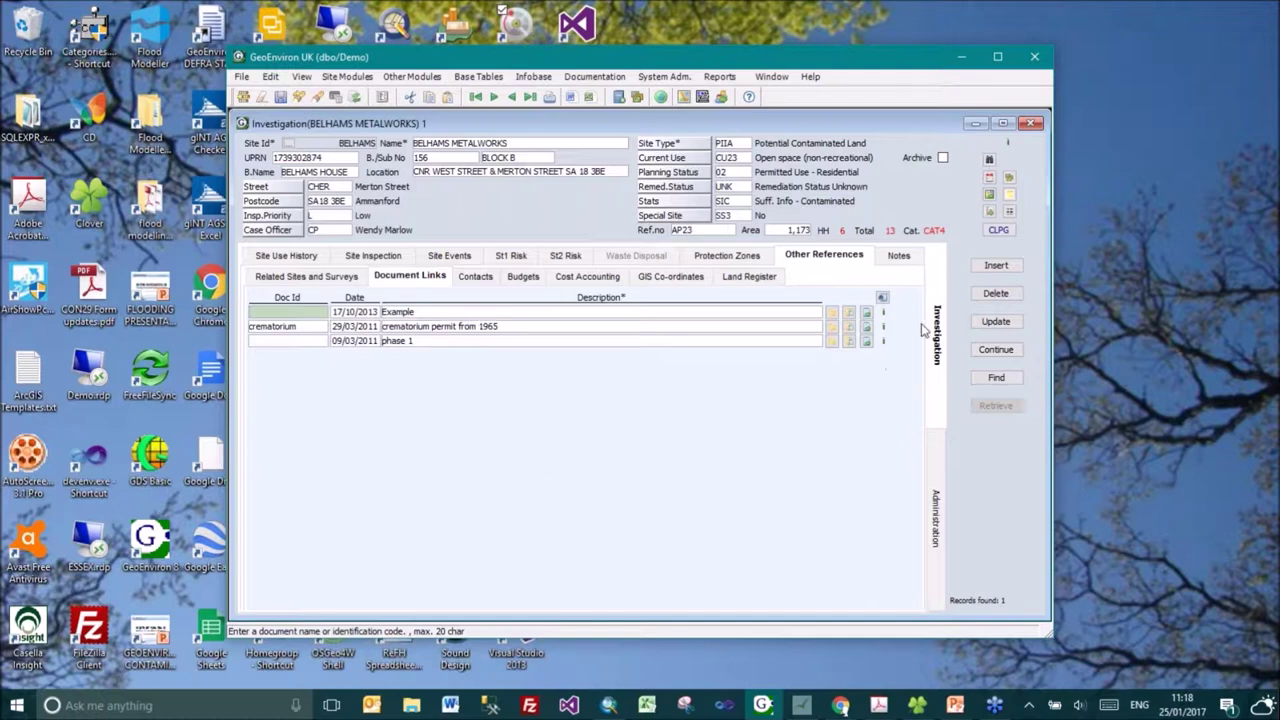
{"action": "left_click", "coordinate": [990, 268]}
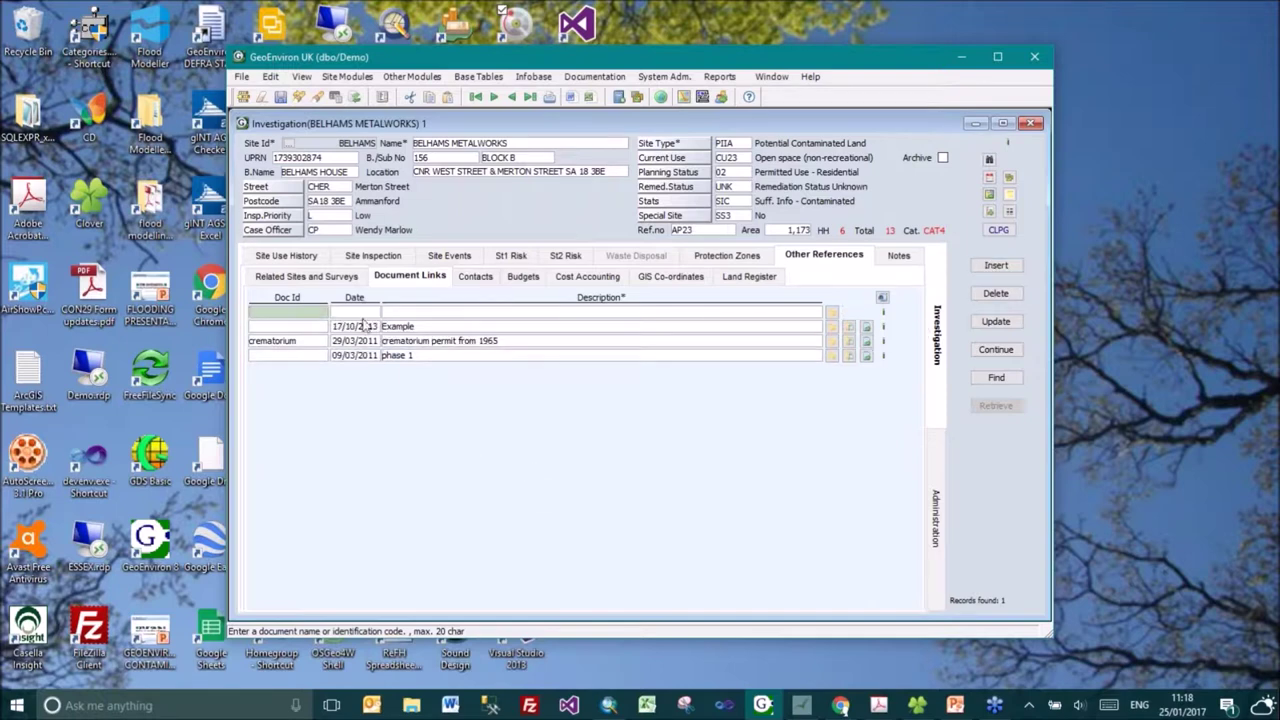
{"action": "left_click", "coordinate": [380, 314]}
Attach Watling_Street_Factual_Rotary_Drilling_Briefing_Redacted.pdf from D:\GeoEnviron Demos\Example Documents to the new document link.
{"action": "left_click", "coordinate": [831, 313]}
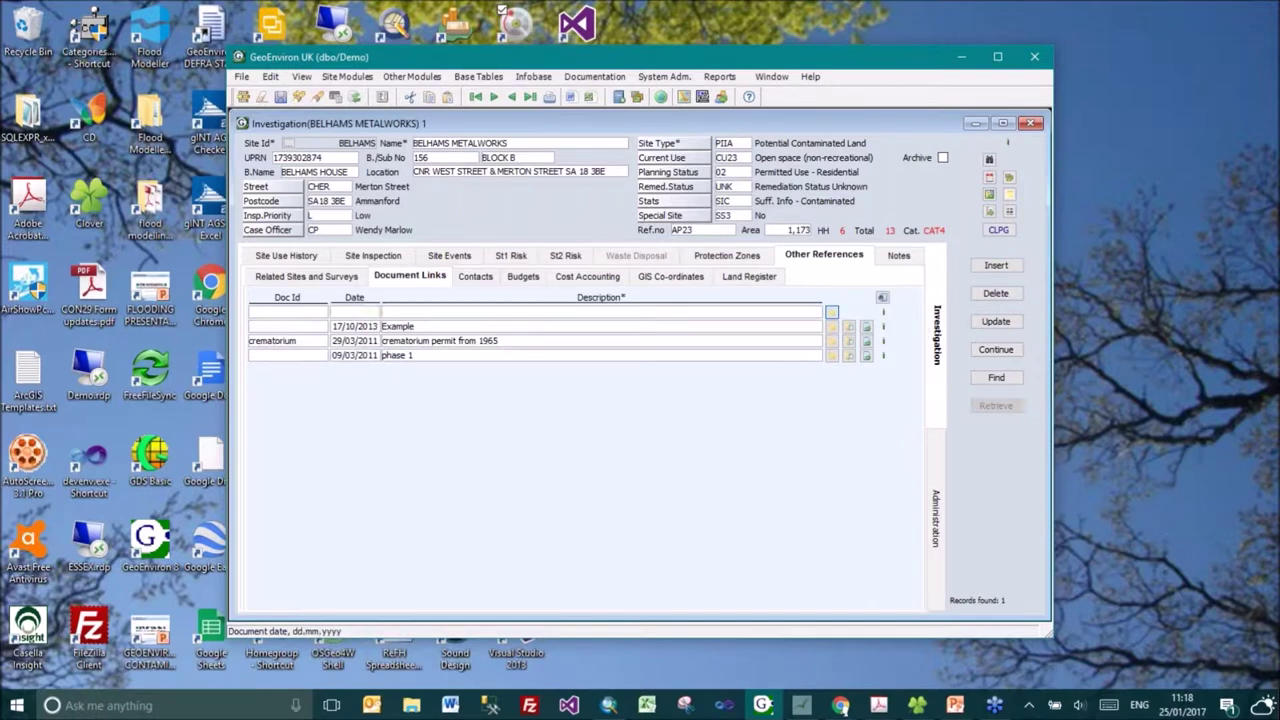
{"action": "left_click", "coordinate": [429, 127]}
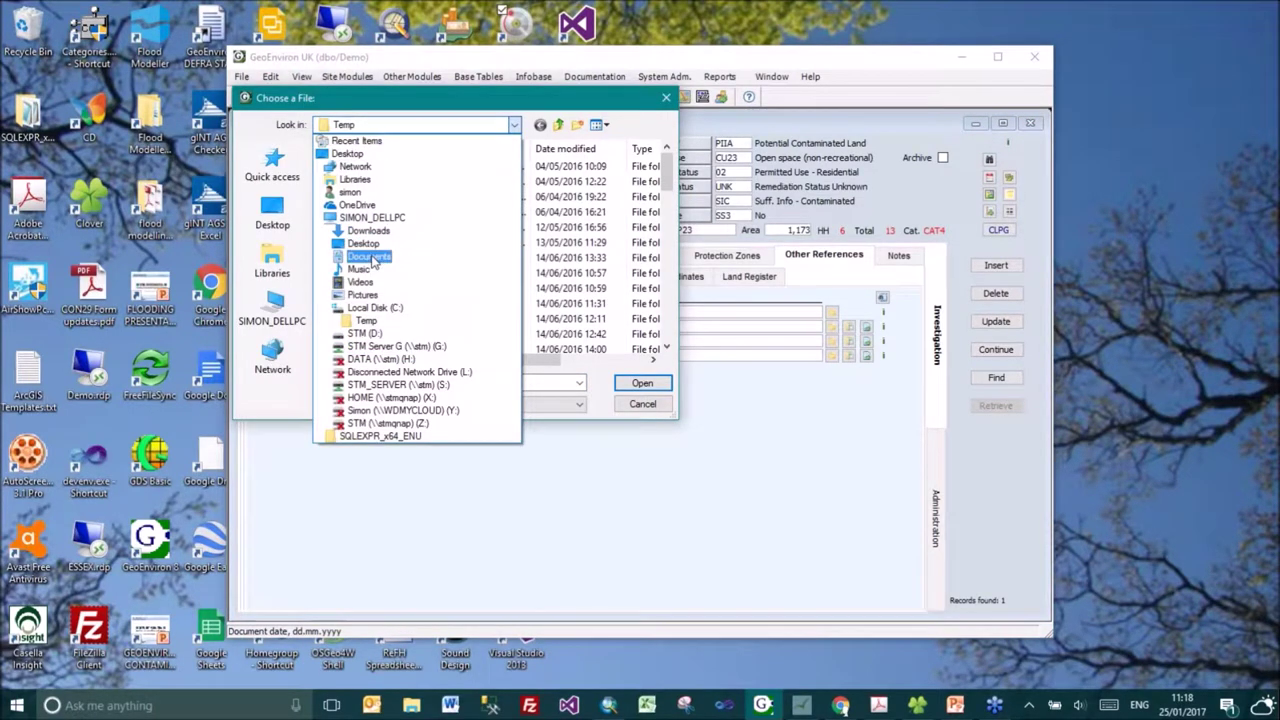
{"action": "left_click", "coordinate": [370, 257]}
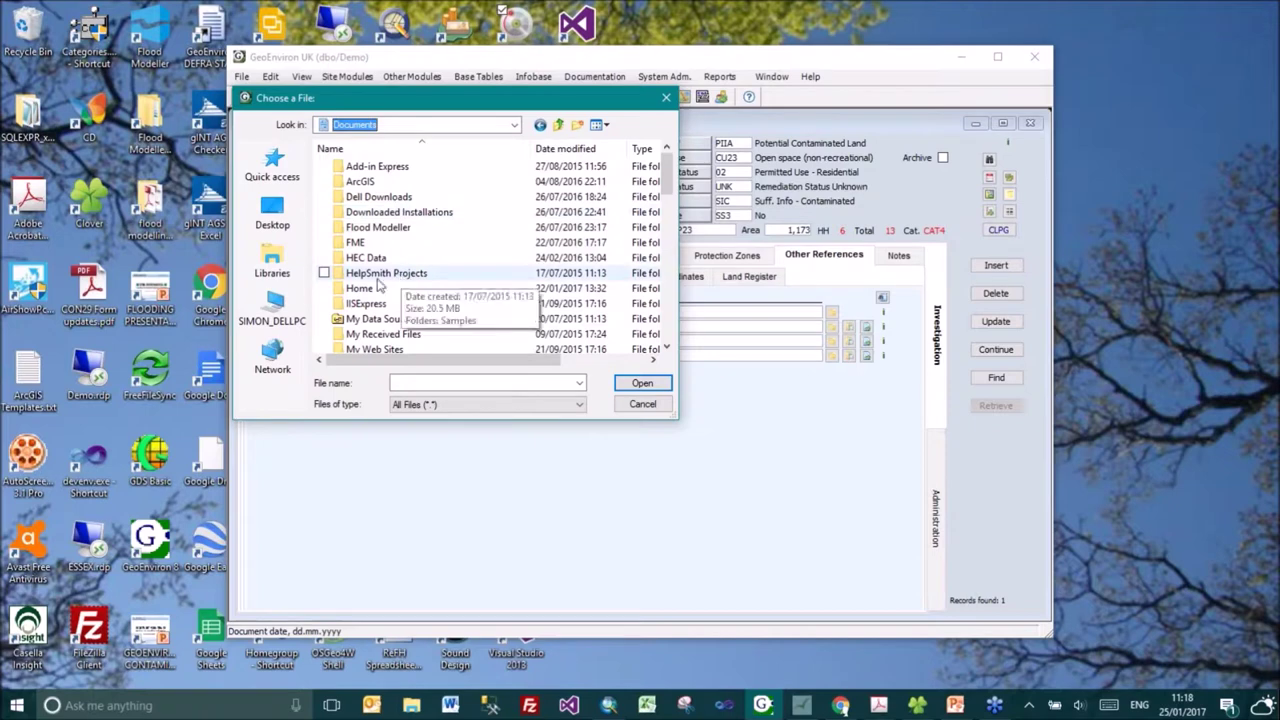
{"action": "left_click", "coordinate": [387, 127]}
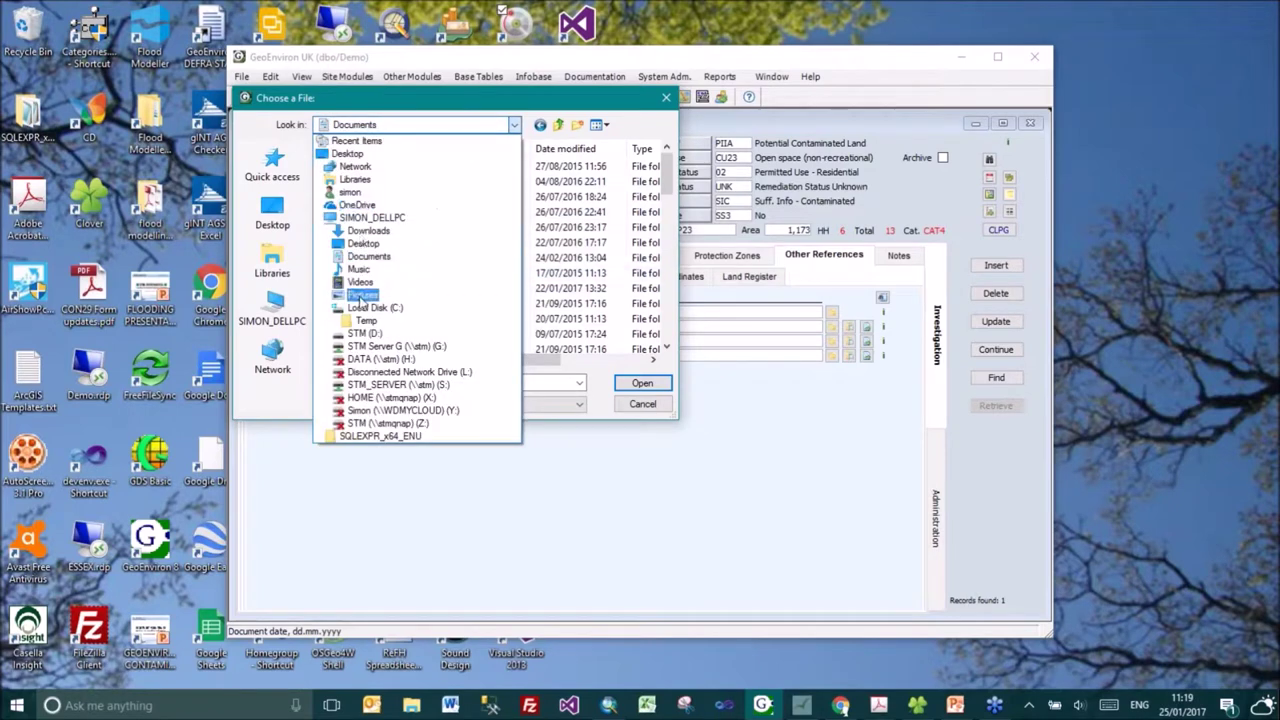
{"action": "left_click", "coordinate": [365, 333]}
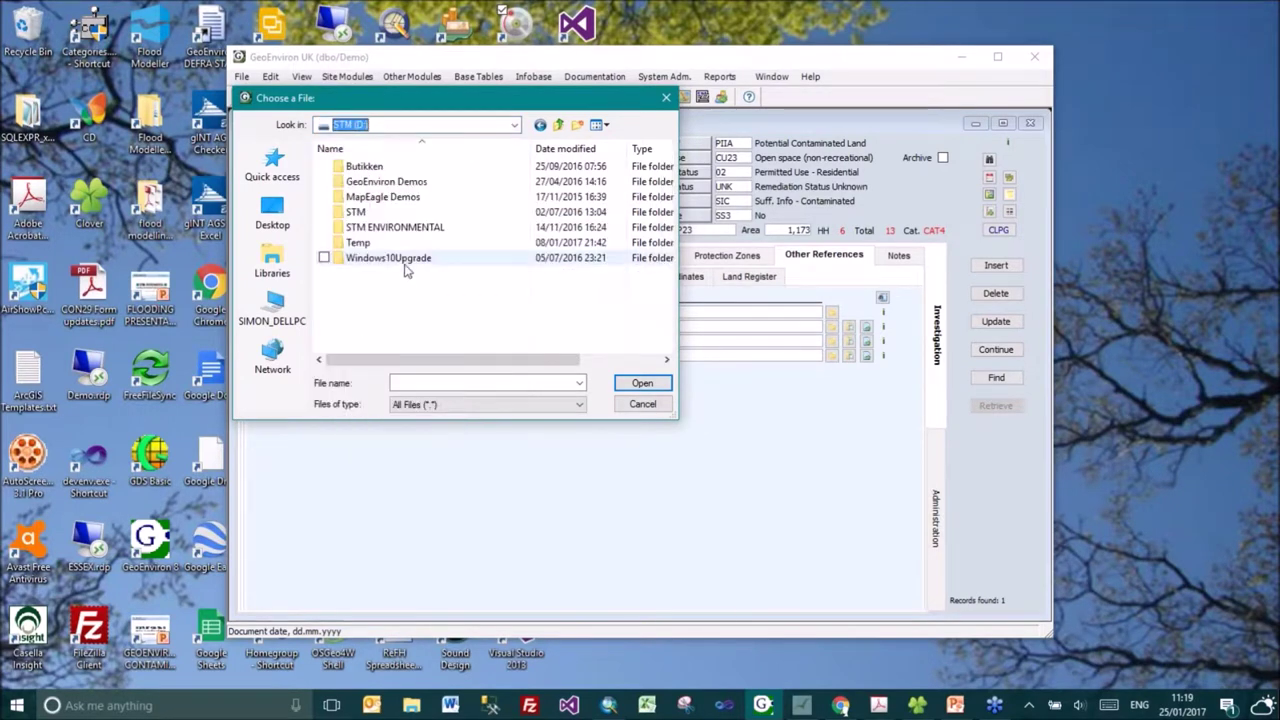
{"action": "double_click", "coordinate": [398, 197]}
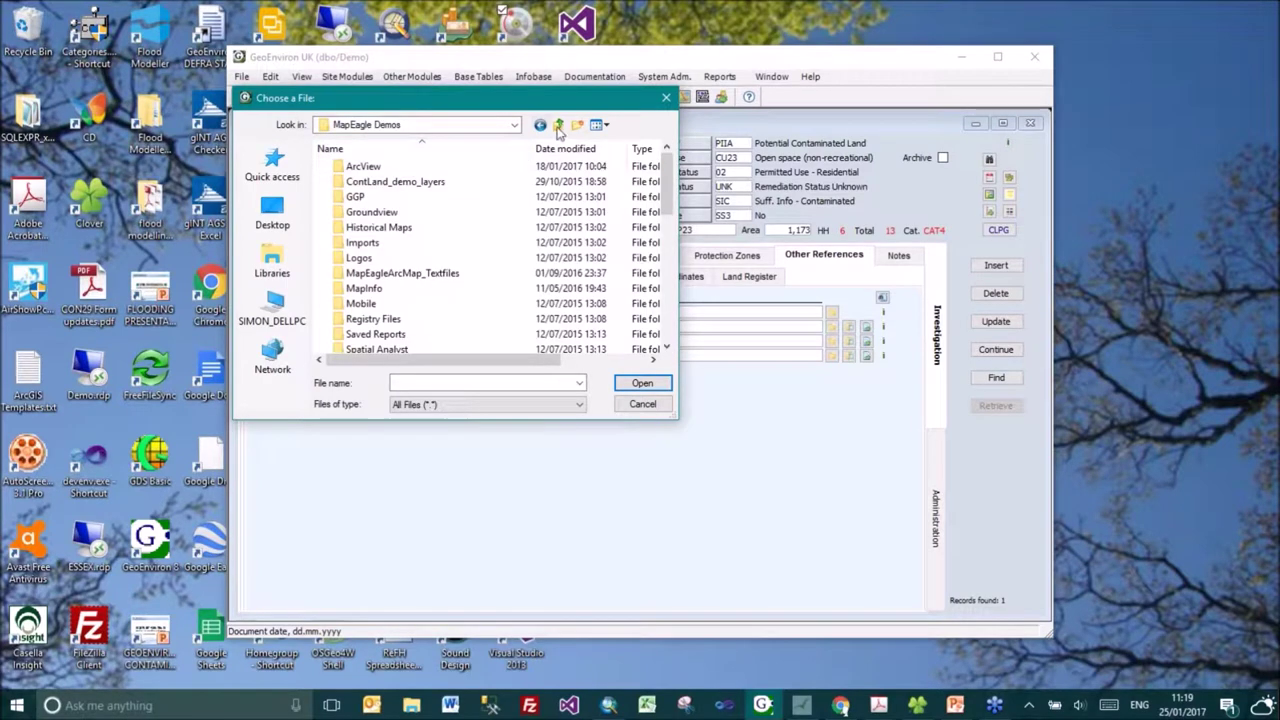
{"action": "left_click", "coordinate": [558, 124]}
{"action": "double_click", "coordinate": [386, 181]}
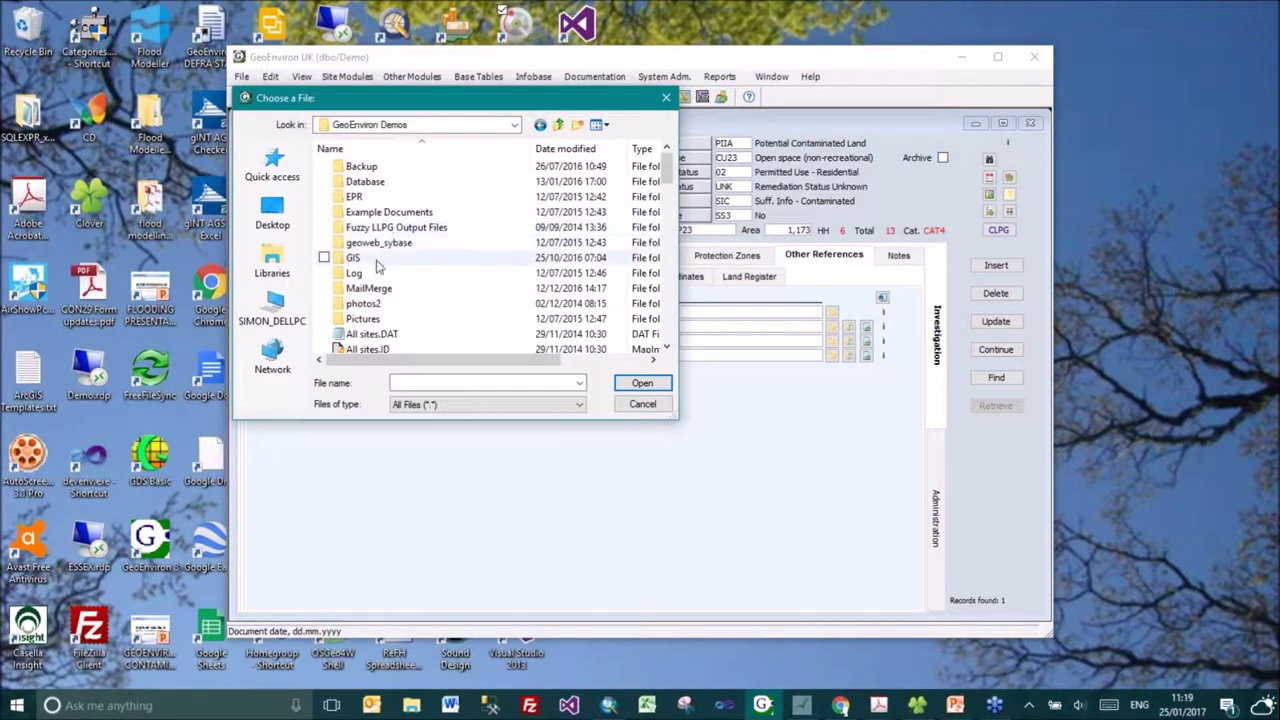
{"action": "double_click", "coordinate": [398, 211]}
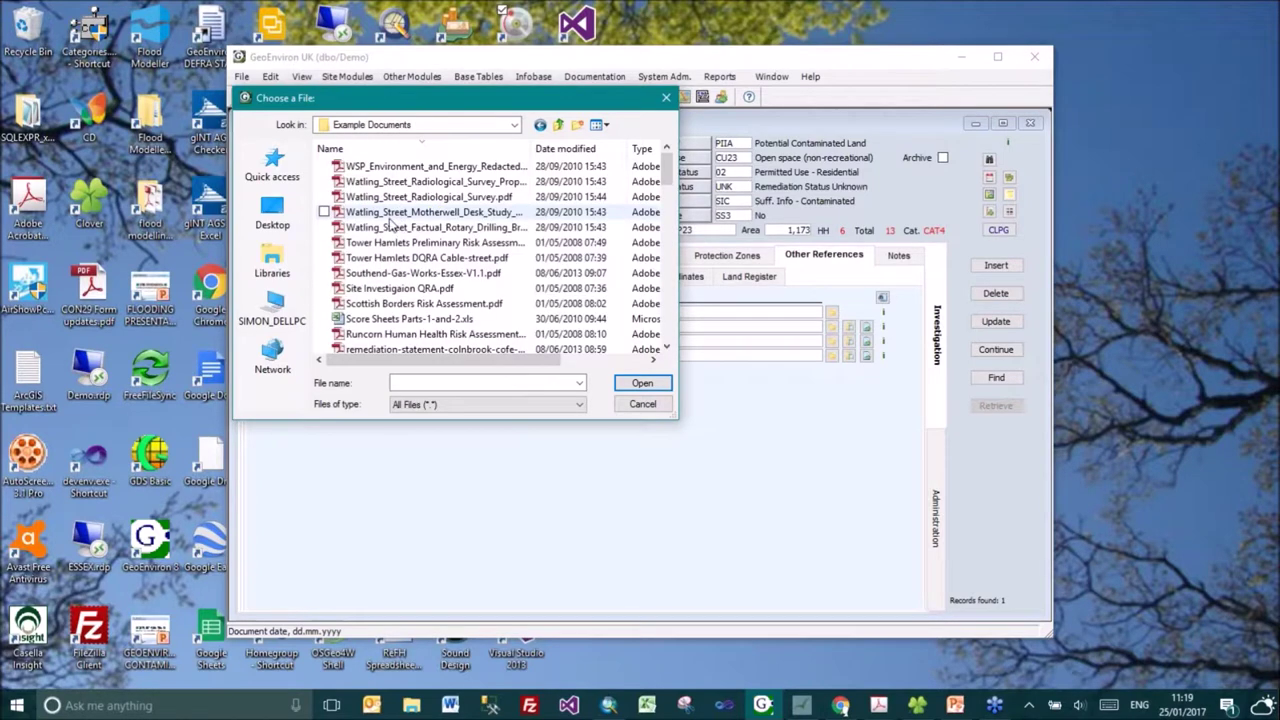
{"action": "double_click", "coordinate": [389, 229]}
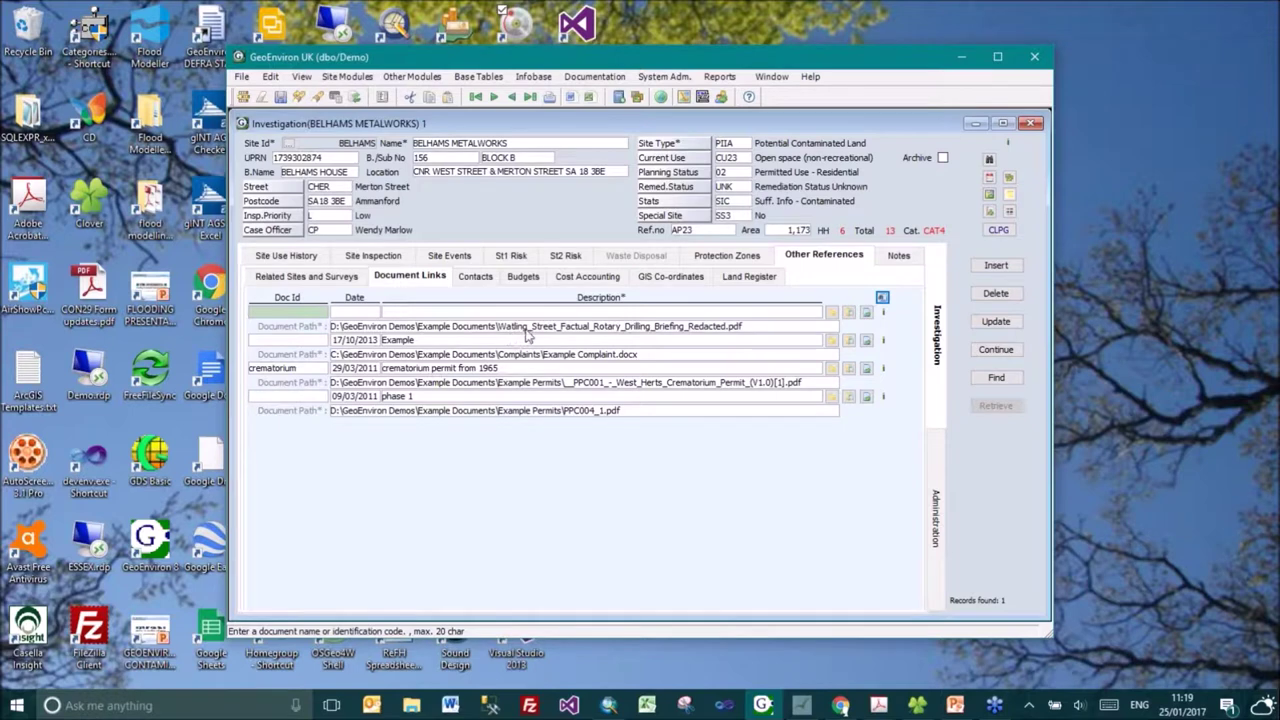
Describe the new document link as "Factual" and date it 25/01/2017.
{"action": "left_click", "coordinate": [527, 313]}
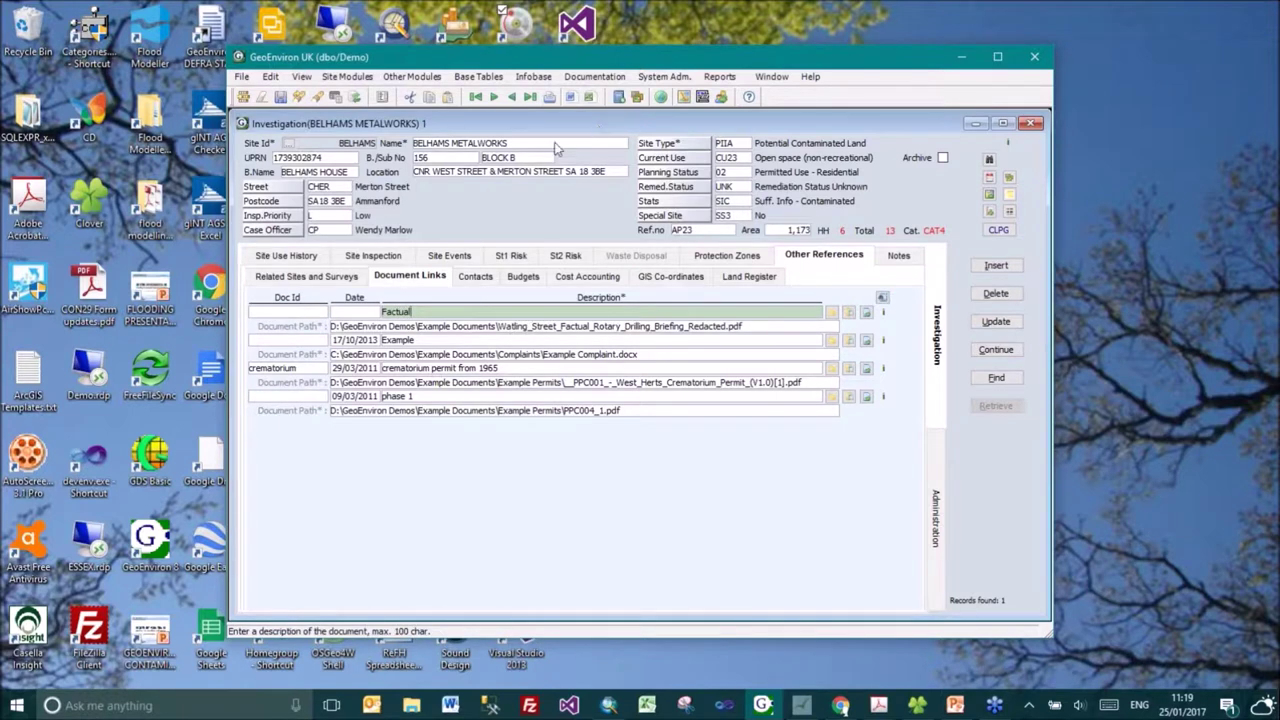
{"action": "left_click", "coordinate": [370, 313]}
{"action": "key", "text": "Tab"}
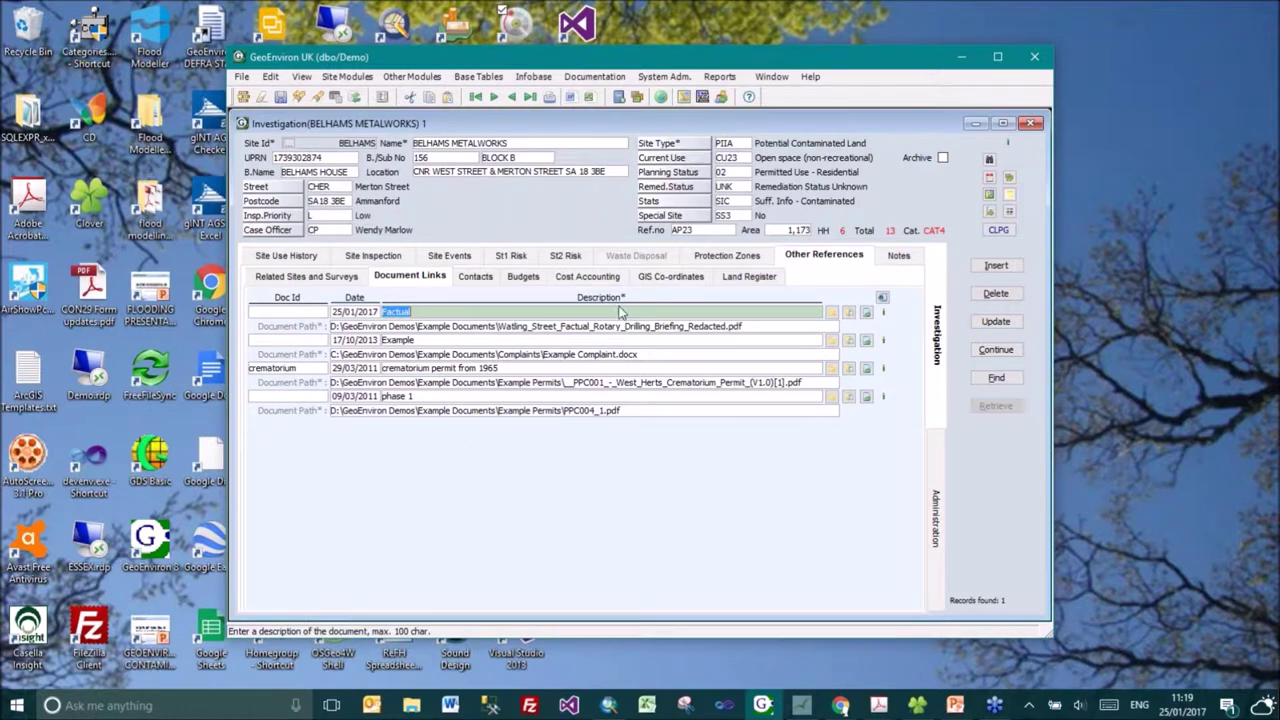
View the newly linked drilling briefing PDF at a smaller zoom, and close it.
{"action": "left_click", "coordinate": [866, 312]}
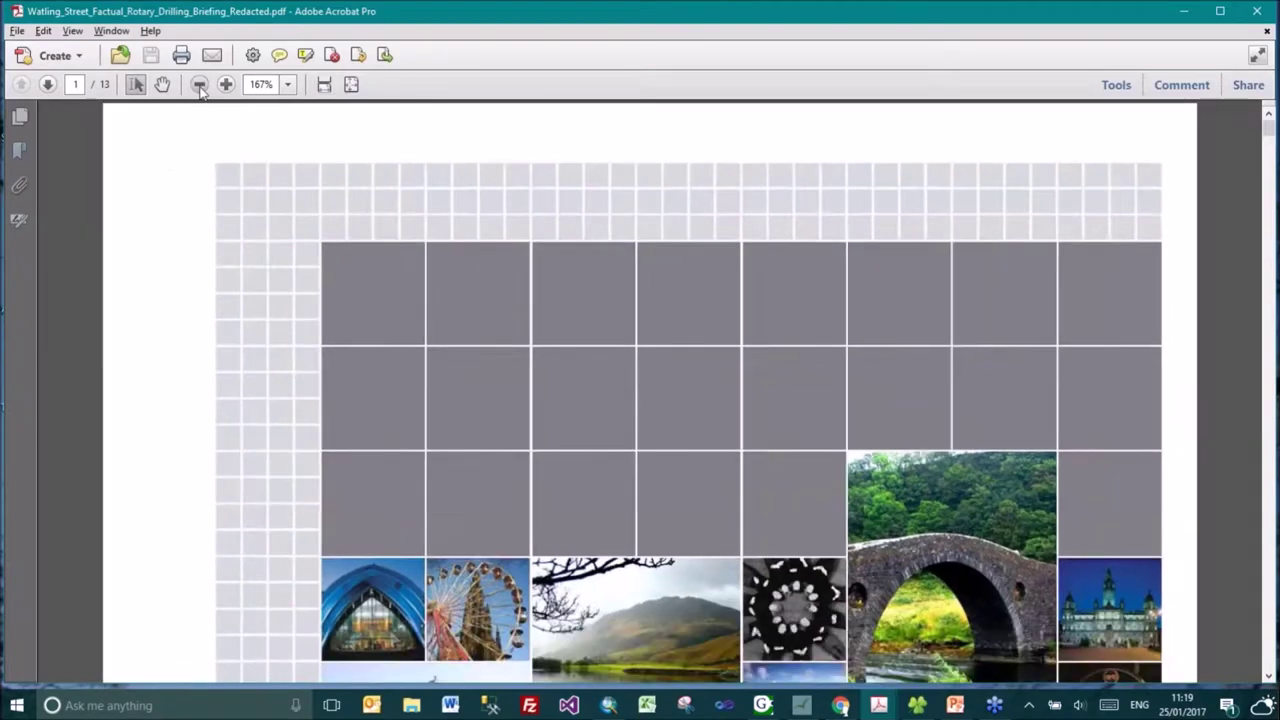
{"action": "left_click", "coordinate": [199, 85]}
{"action": "left_click", "coordinate": [1257, 11]}
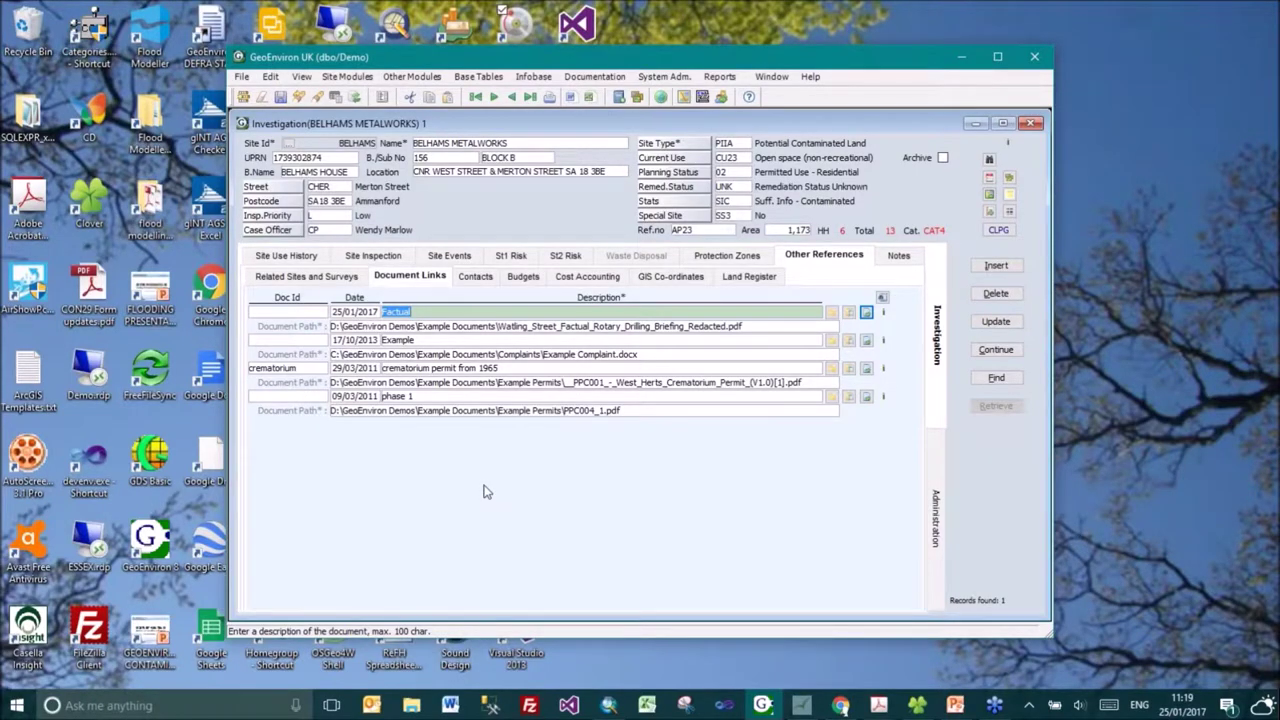
Look through the site's contacts, budgets and cost accounting details.
{"action": "left_click", "coordinate": [476, 280]}
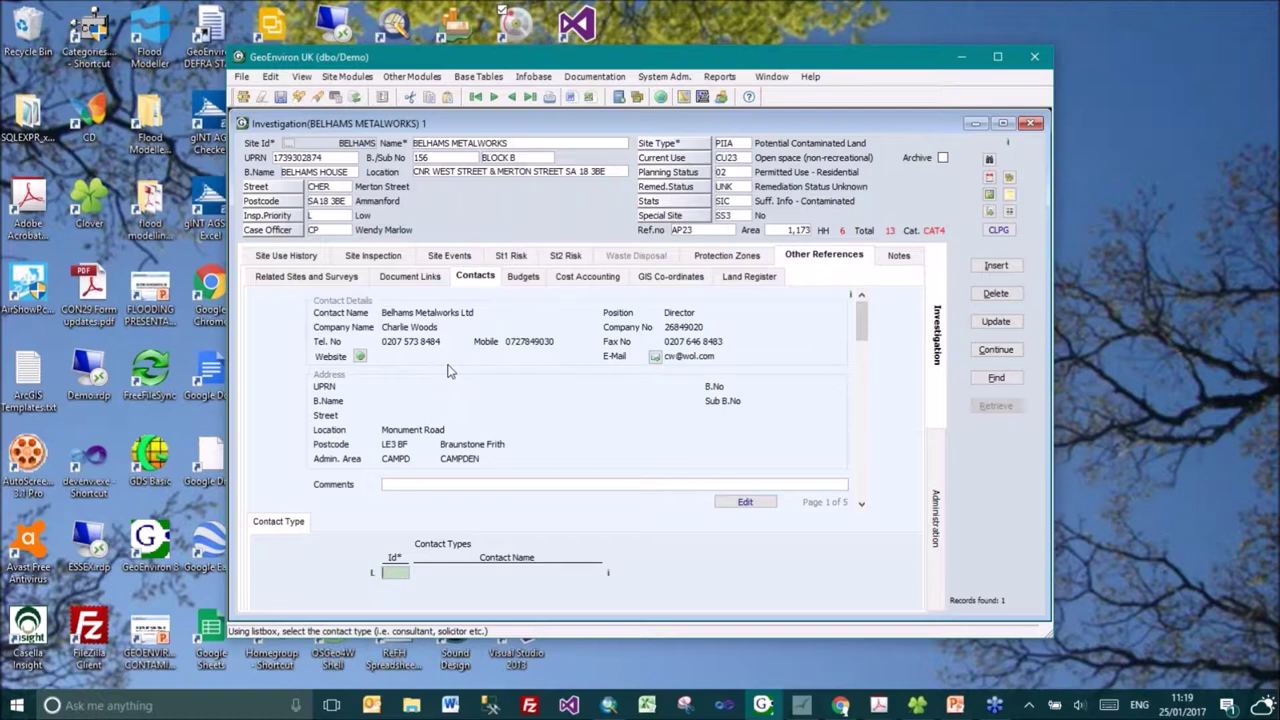
{"action": "left_click", "coordinate": [521, 277]}
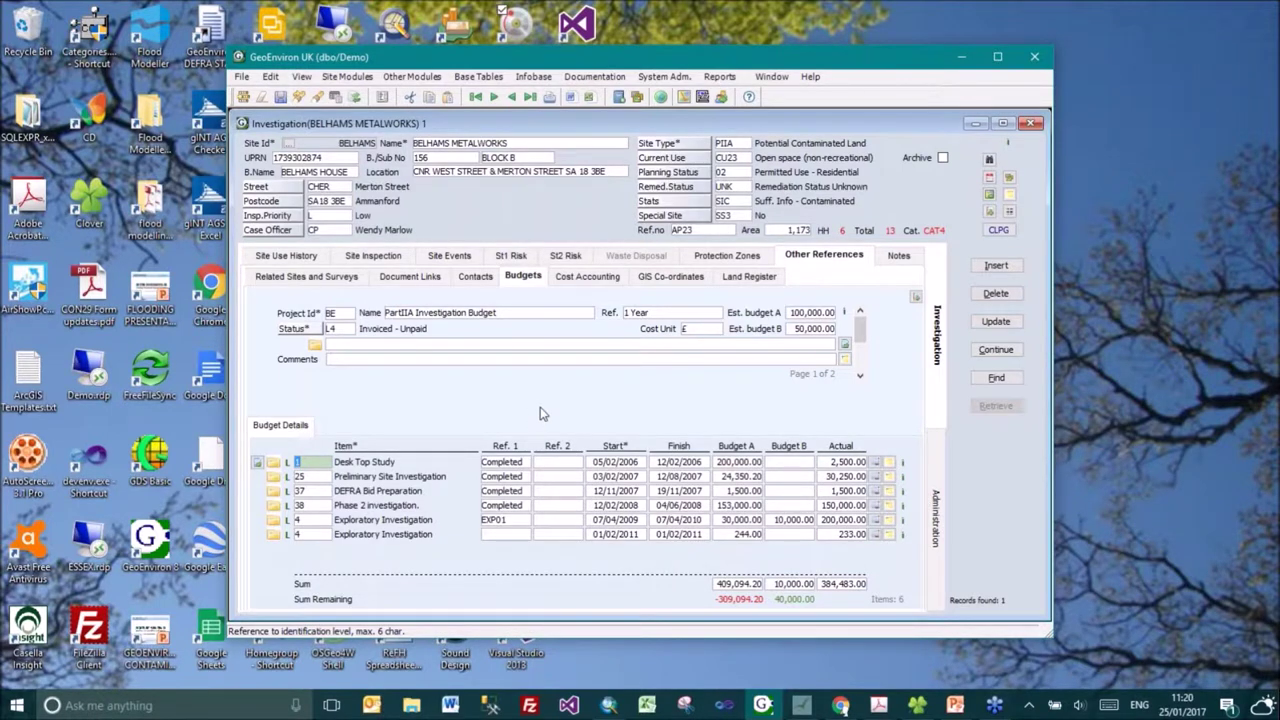
{"action": "left_click", "coordinate": [588, 277]}
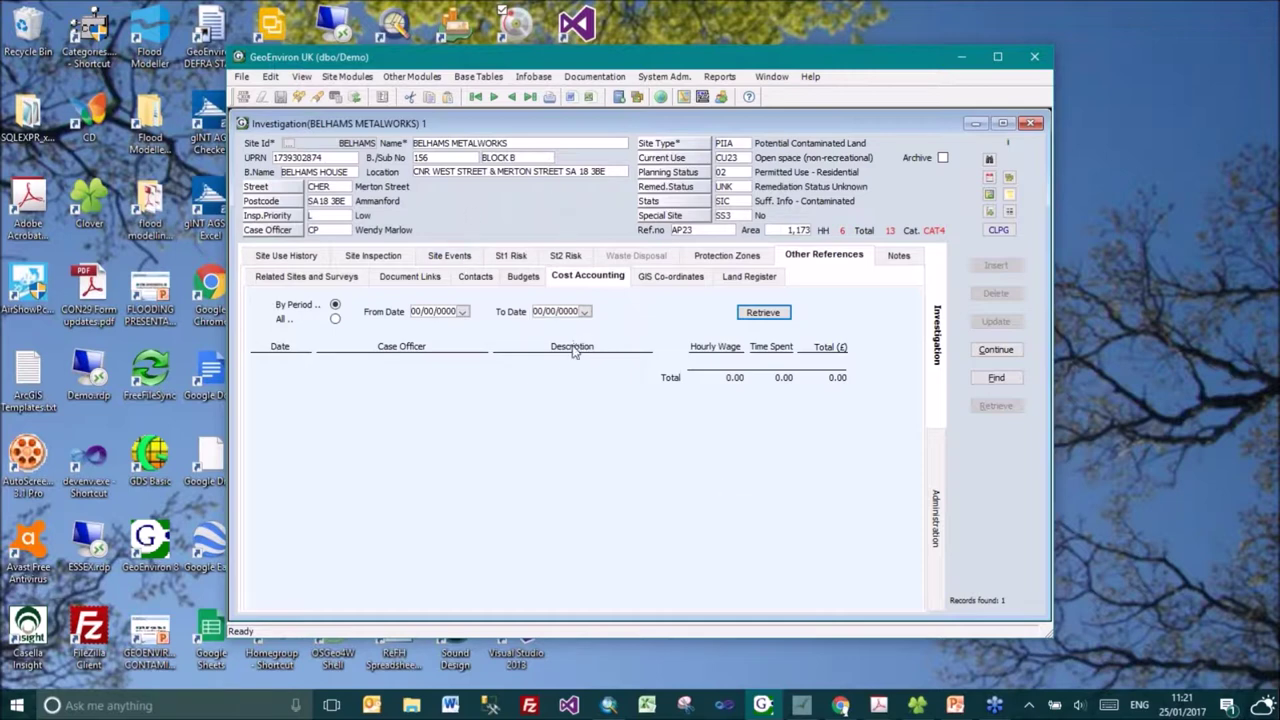
Switch to MapEagle to view the BELHAMS site on the map, and return to the GeoEnviron record.
{"action": "mouse_move", "coordinate": [806, 712]}
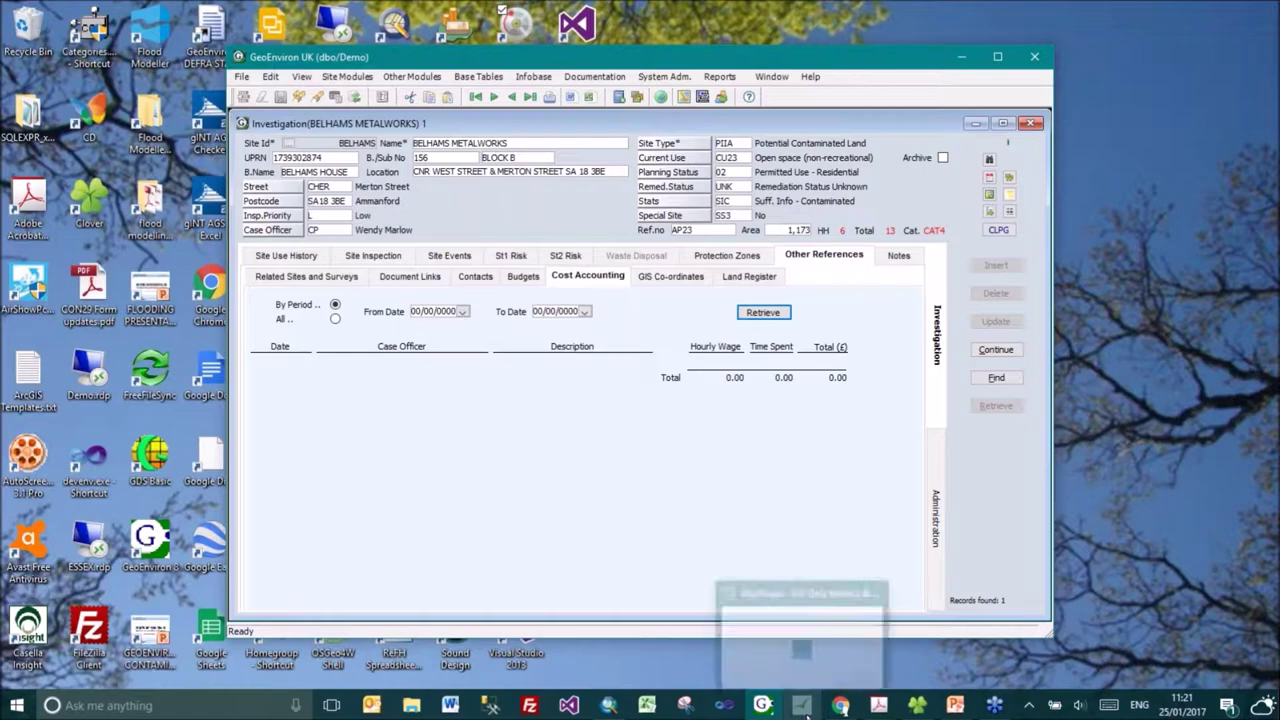
{"action": "left_click", "coordinate": [804, 645]}
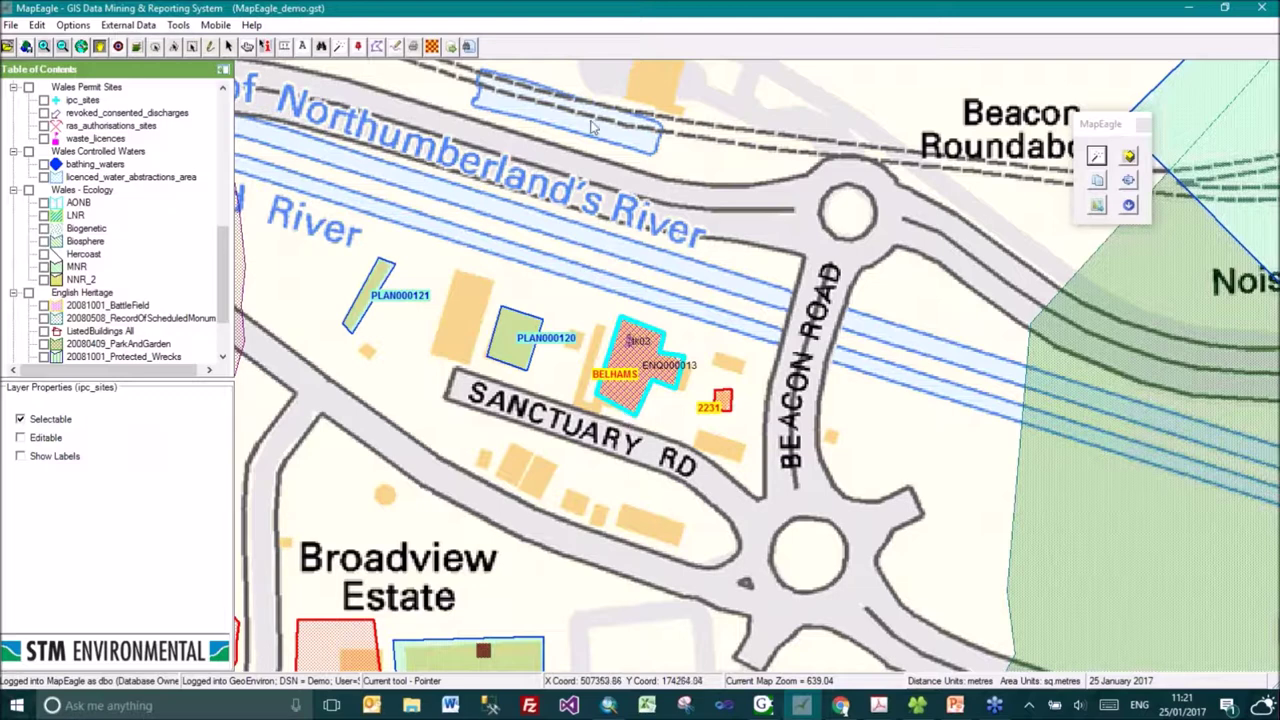
{"action": "left_click", "coordinate": [762, 705]}
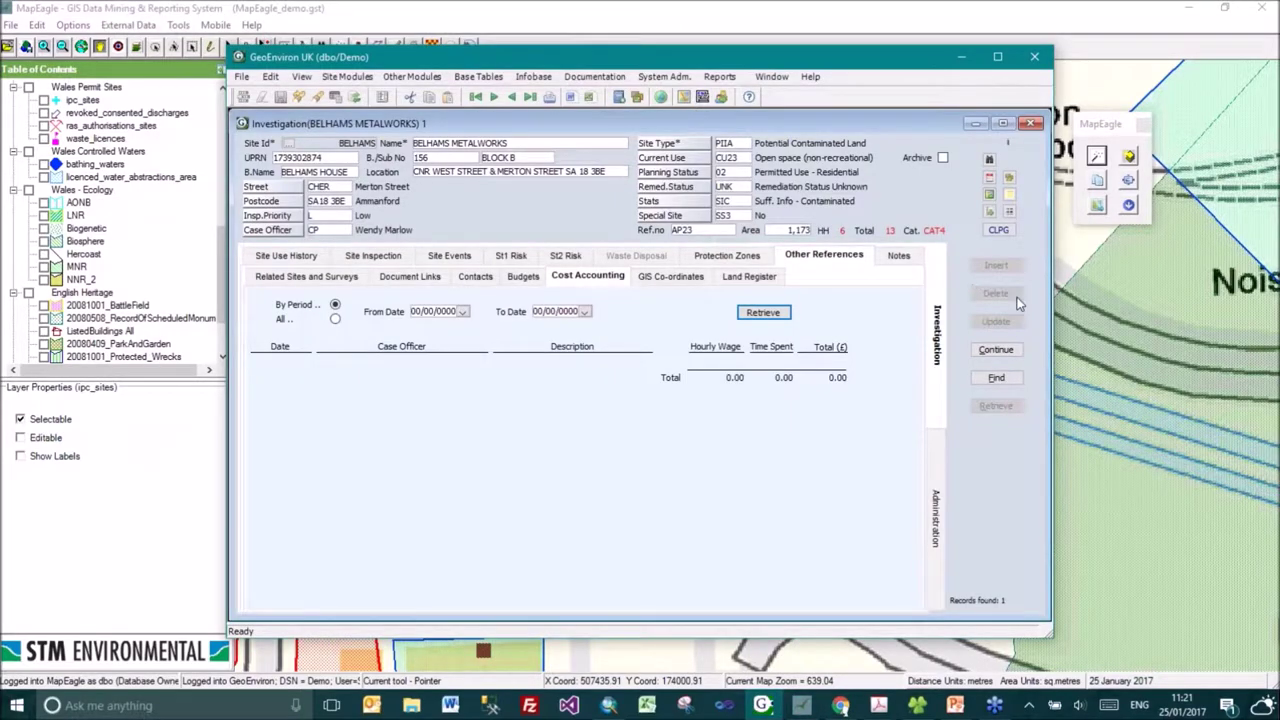
Retrieve all sites with an unfiltered search and shrink the results list to expose the detail area.
{"action": "left_click", "coordinate": [996, 377]}
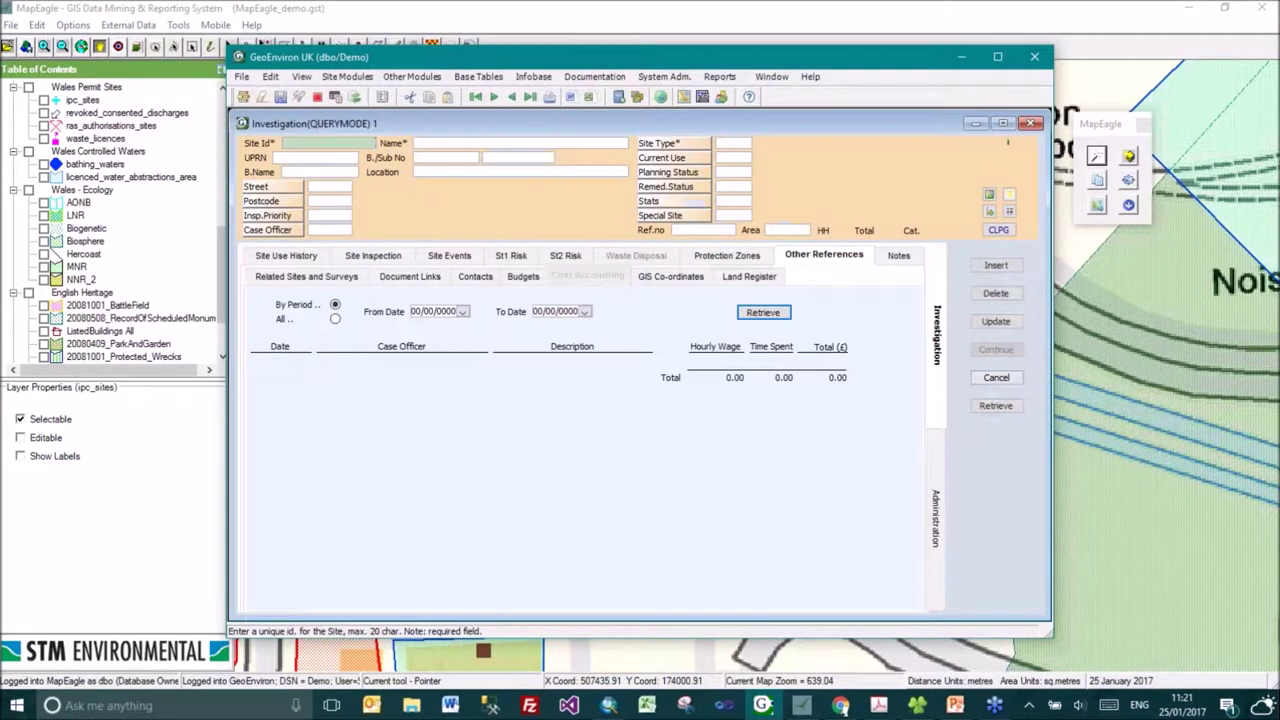
{"action": "left_click", "coordinate": [996, 405]}
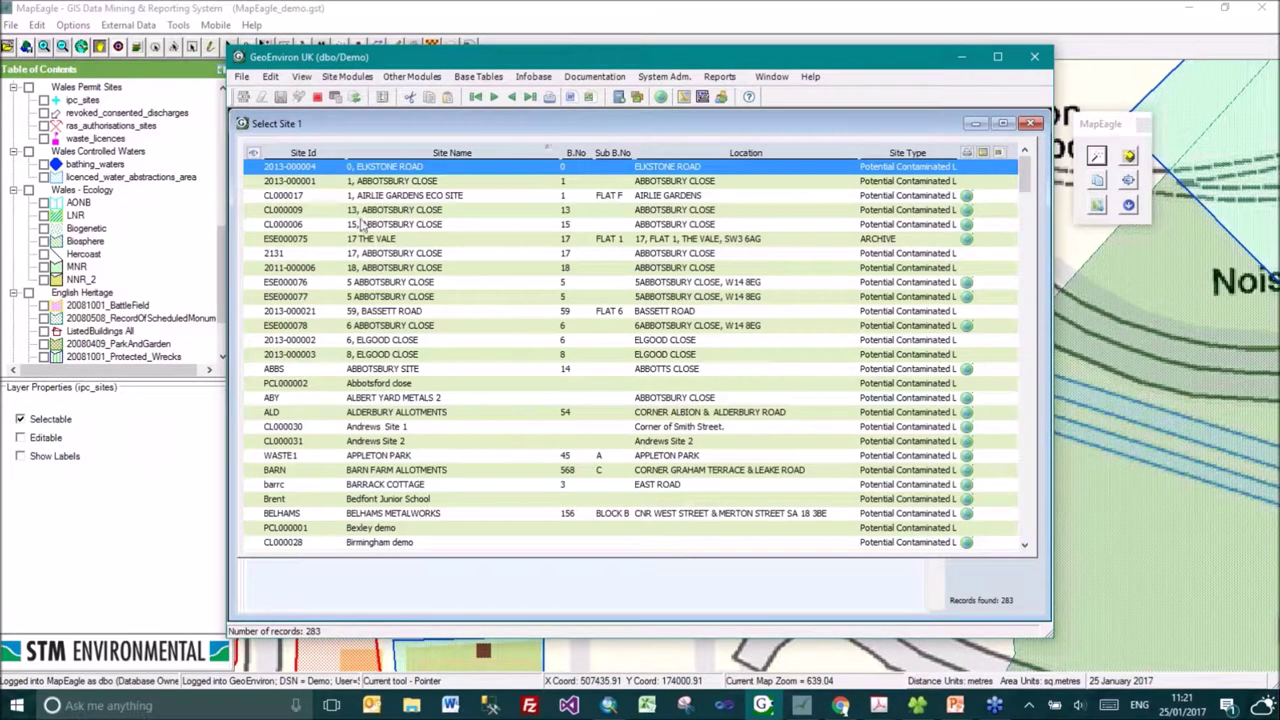
{"action": "left_click", "coordinate": [254, 152]}
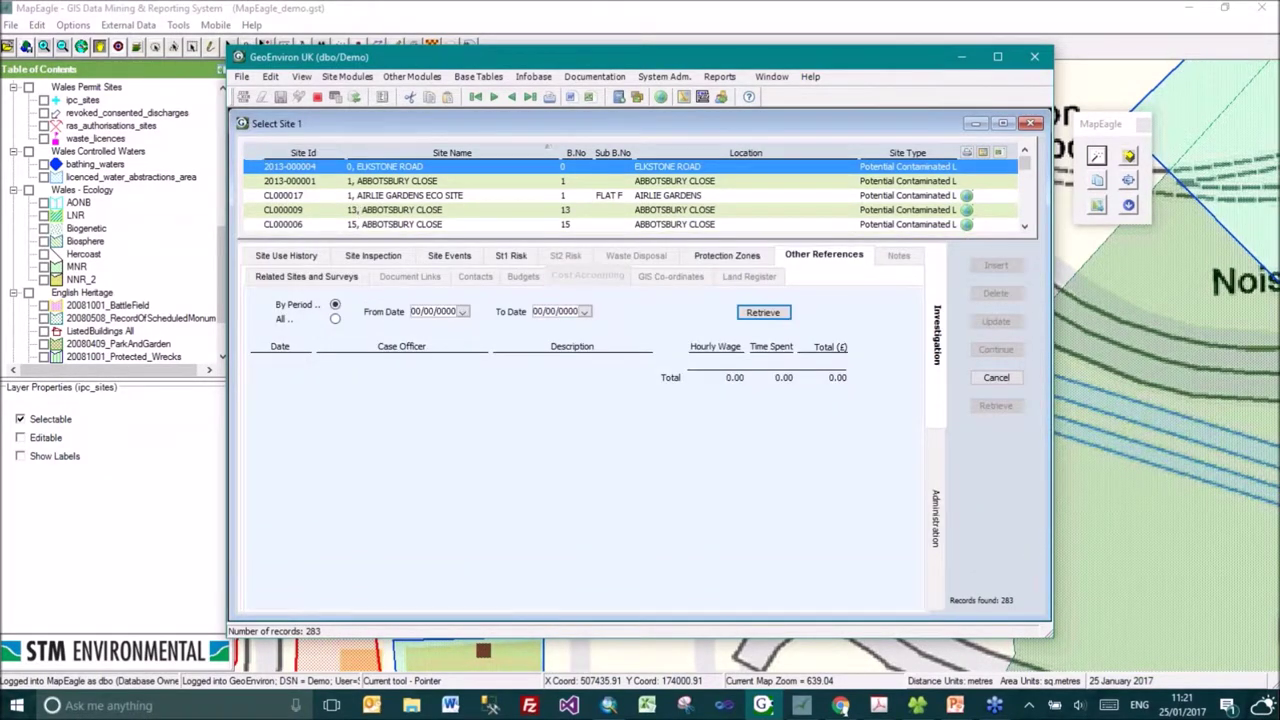
Check the GIS co-ordinates of site CL000009, view its boundary in MapEagle, and return from the map to its GeoEnviron record.
{"action": "left_click", "coordinate": [690, 212]}
{"action": "left_click", "coordinate": [690, 276]}
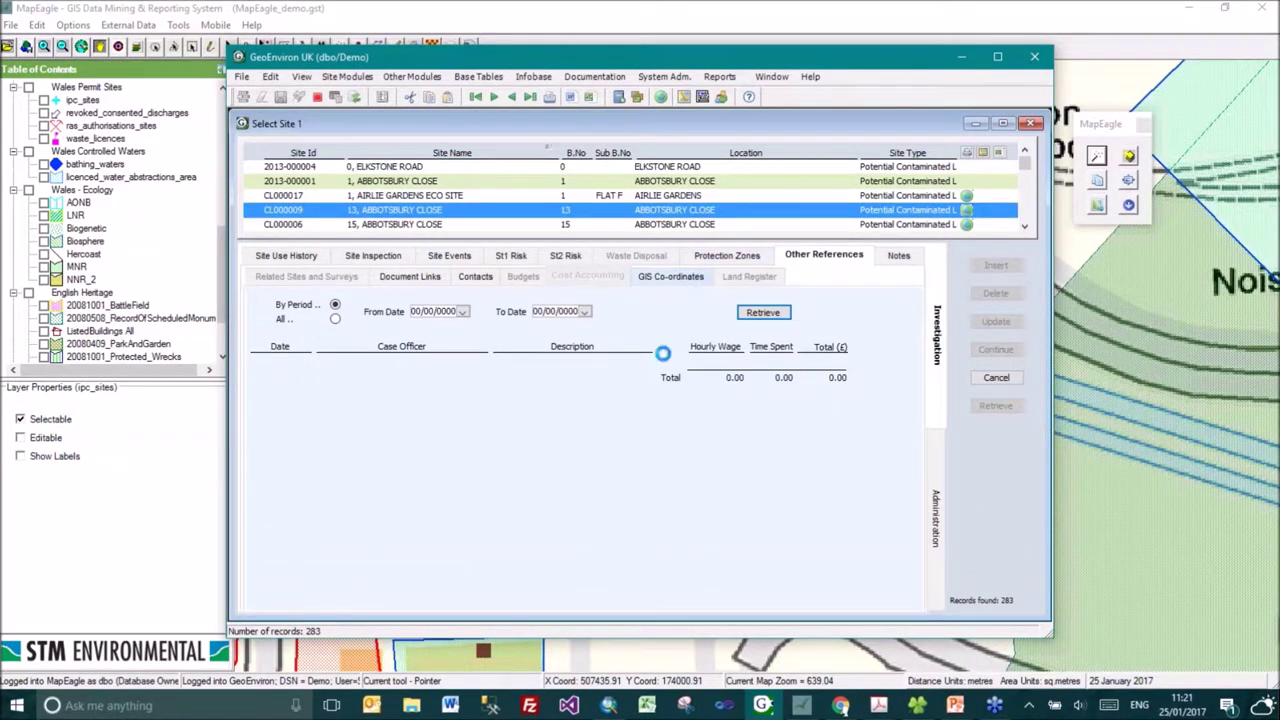
{"action": "double_click", "coordinate": [583, 216]}
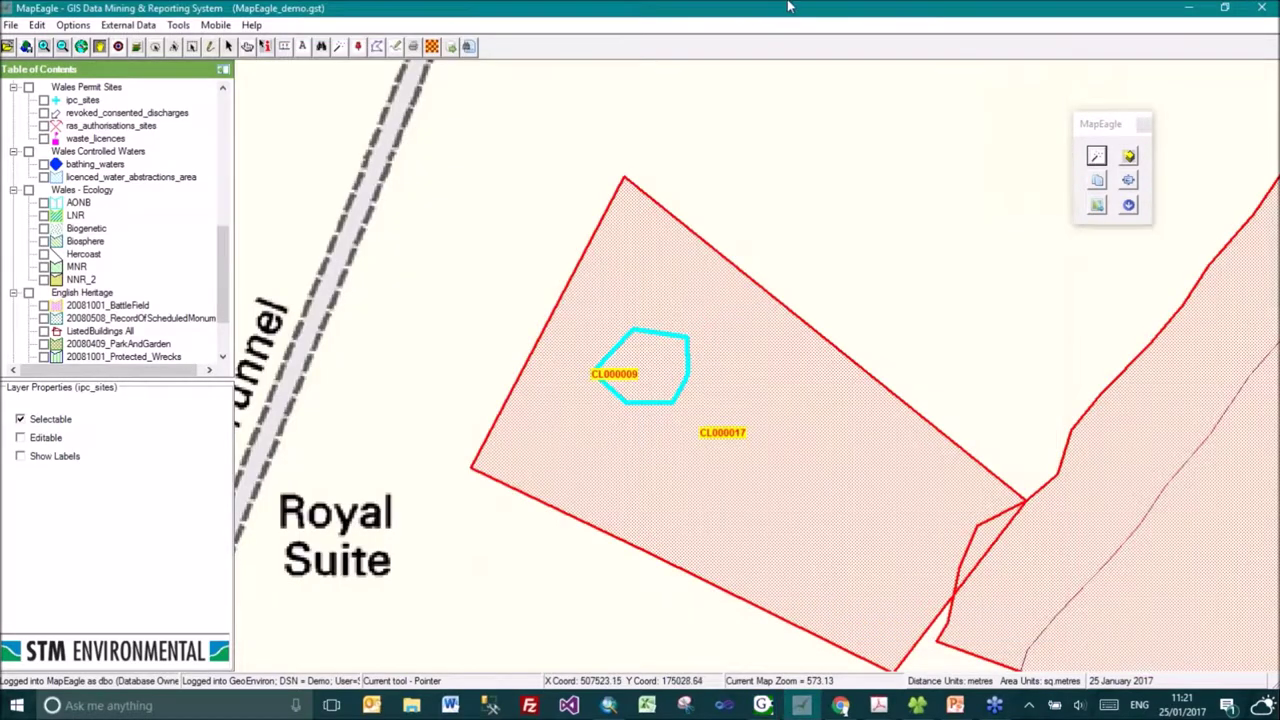
{"action": "double_click", "coordinate": [655, 374]}
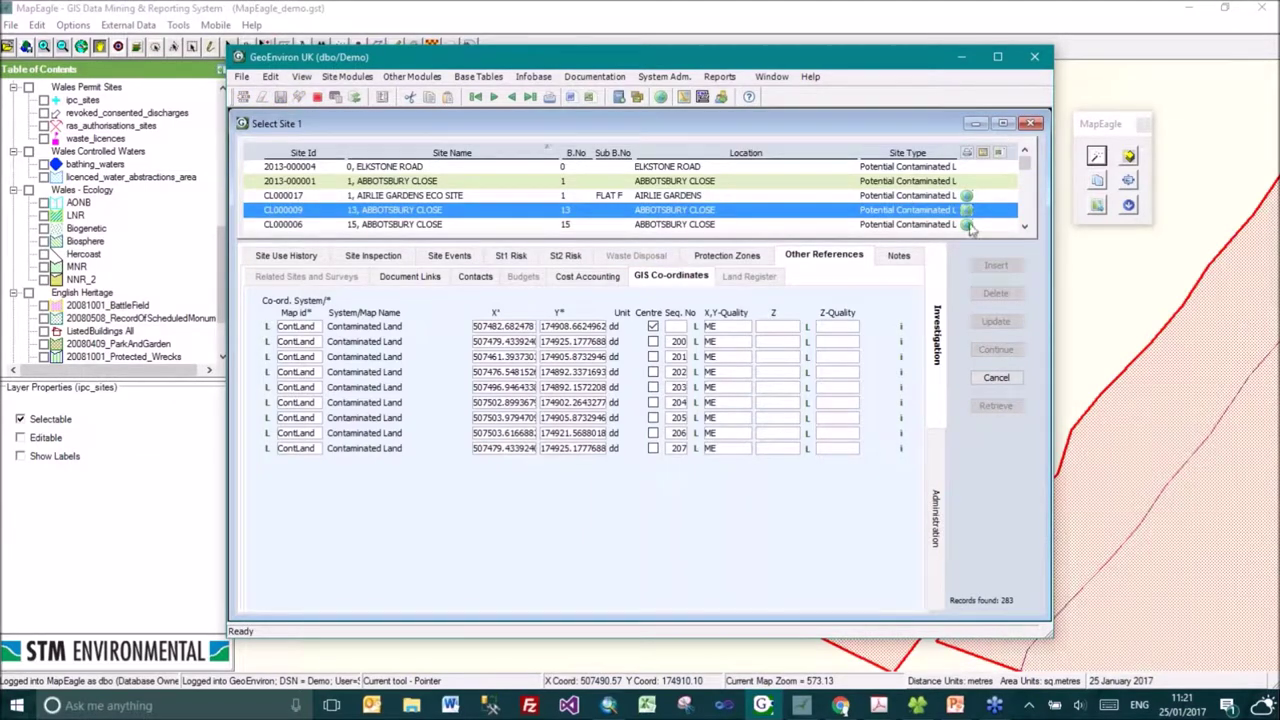
Find site CL000168 in the results, view its boundary in MapEagle, and check the site use history in its GeoEnviron record.
{"action": "left_click_drag", "start_coordinate": [1024, 166], "coordinate": [1024, 182]}
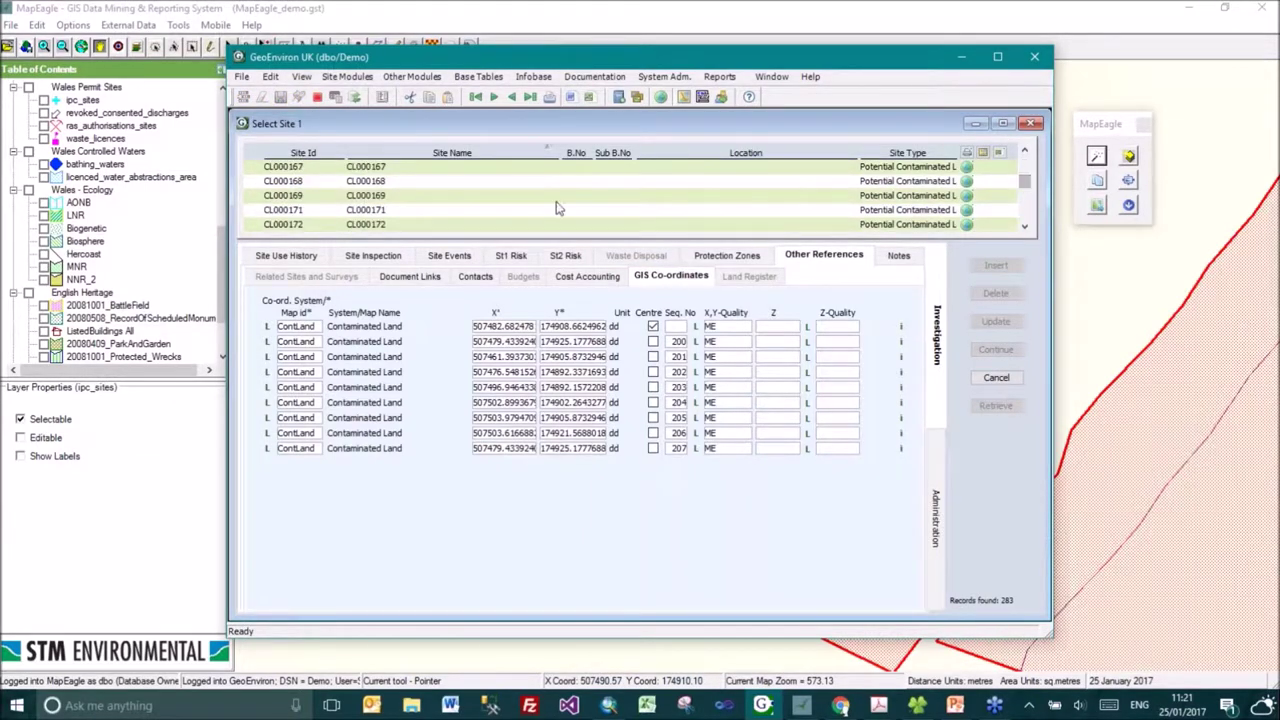
{"action": "double_click", "coordinate": [445, 182]}
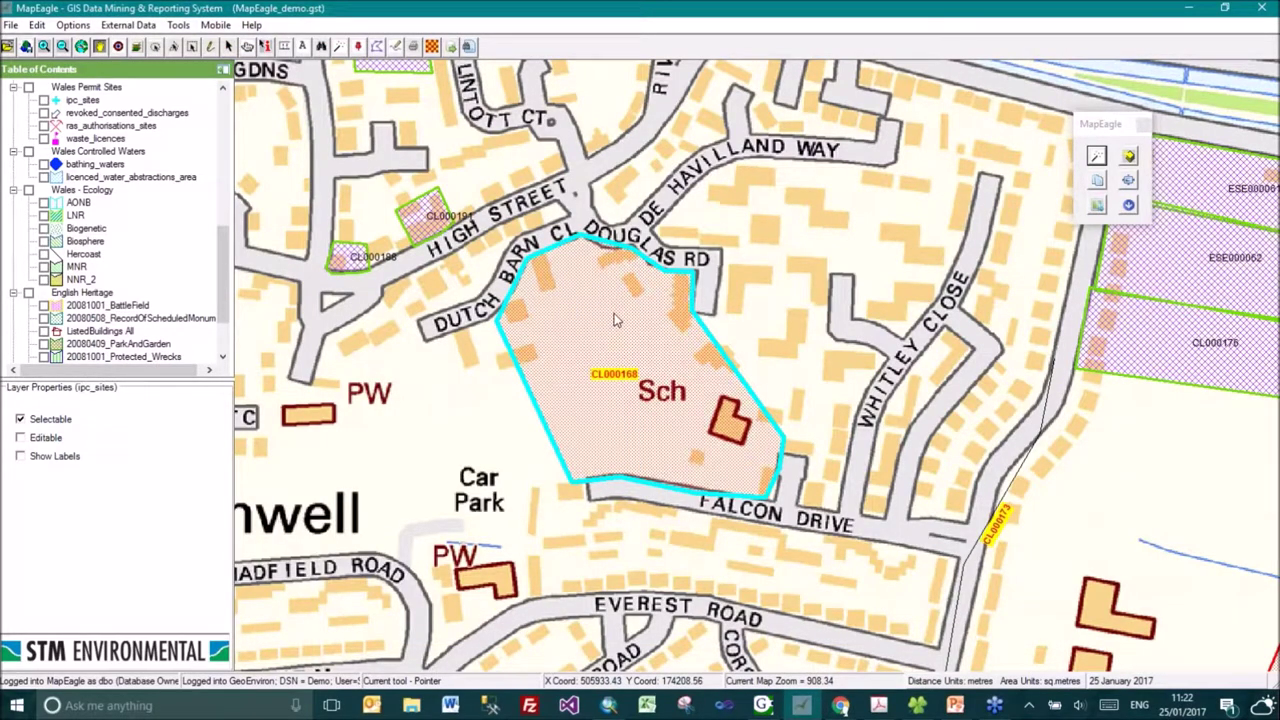
{"action": "left_click", "coordinate": [497, 316]}
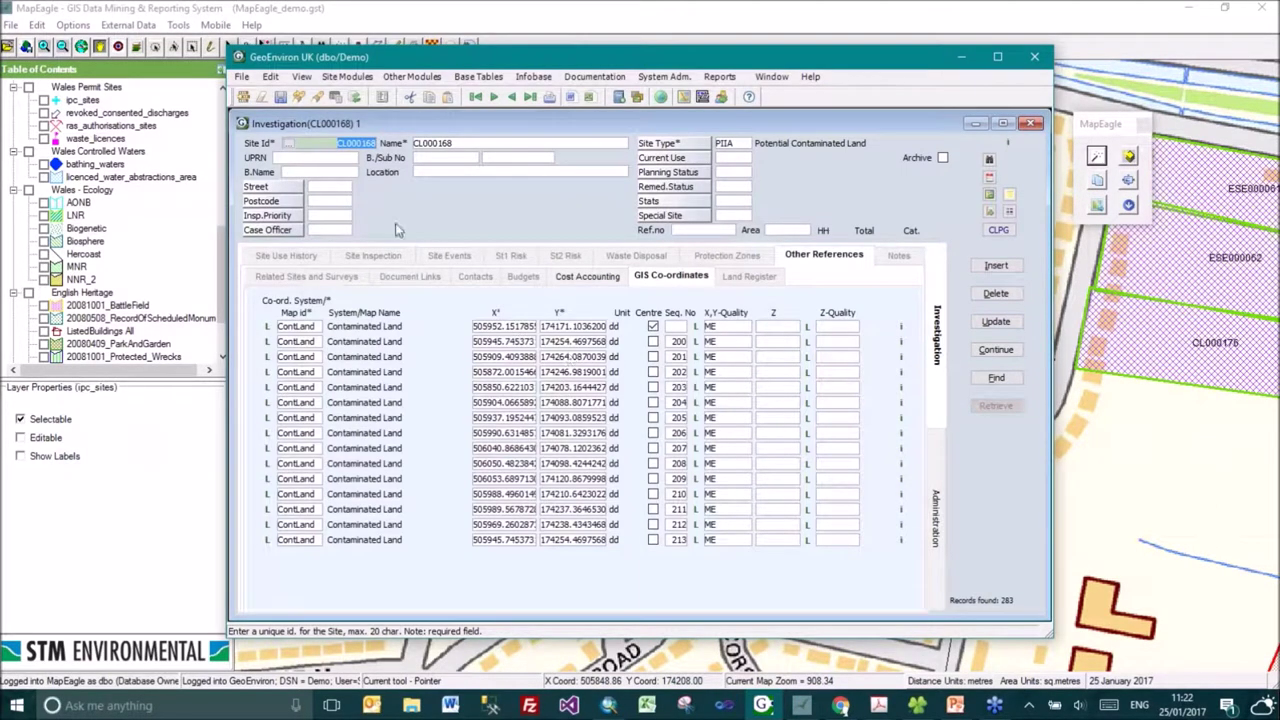
{"action": "left_click", "coordinate": [310, 257]}
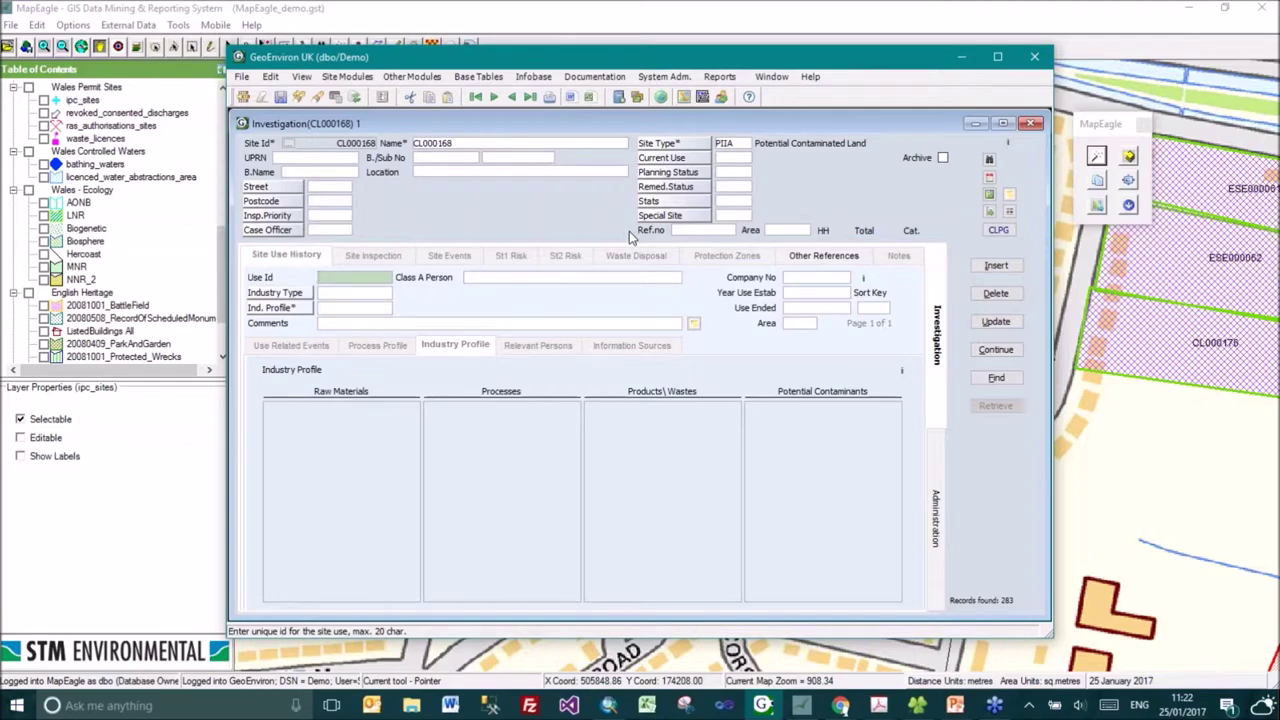
Switch to MapEagle, show the wider map area, and display the GeoEnviron toolbar beside the MapEagle toolbar.
{"action": "left_click", "coordinate": [682, 24]}
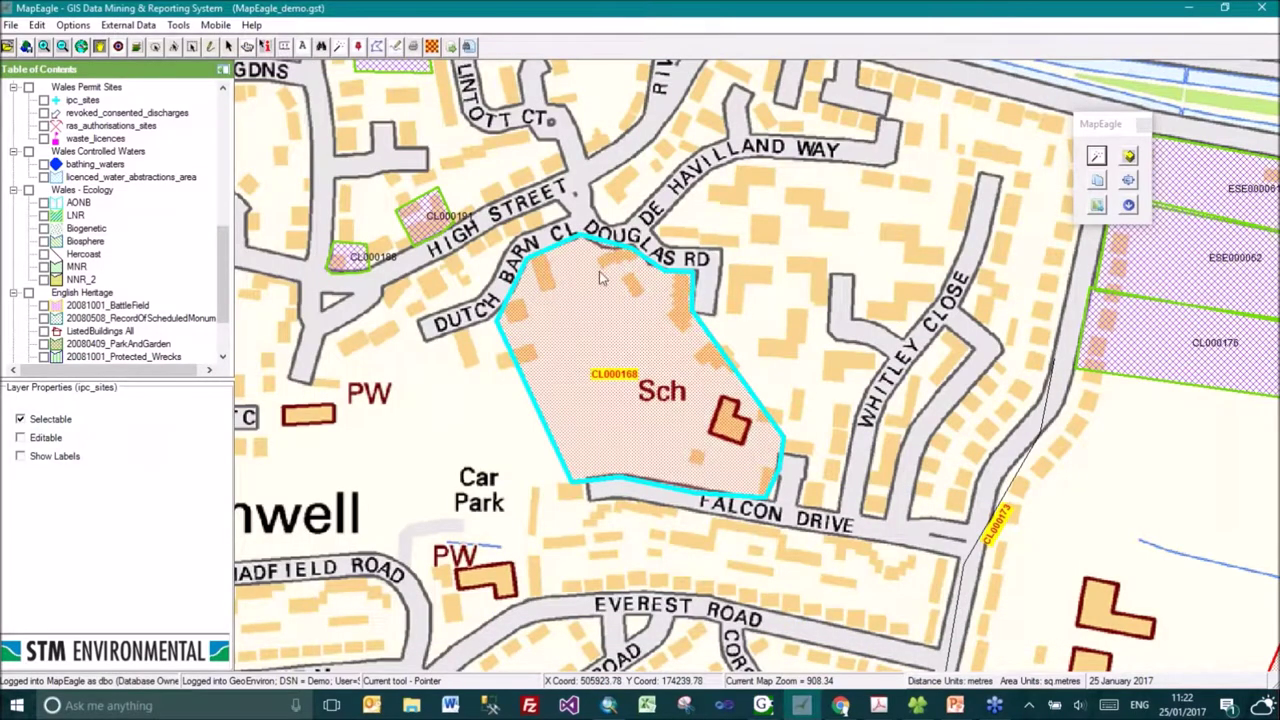
{"action": "scroll", "coordinate": [600, 278], "scroll_direction": "down", "scroll_amount": 4}
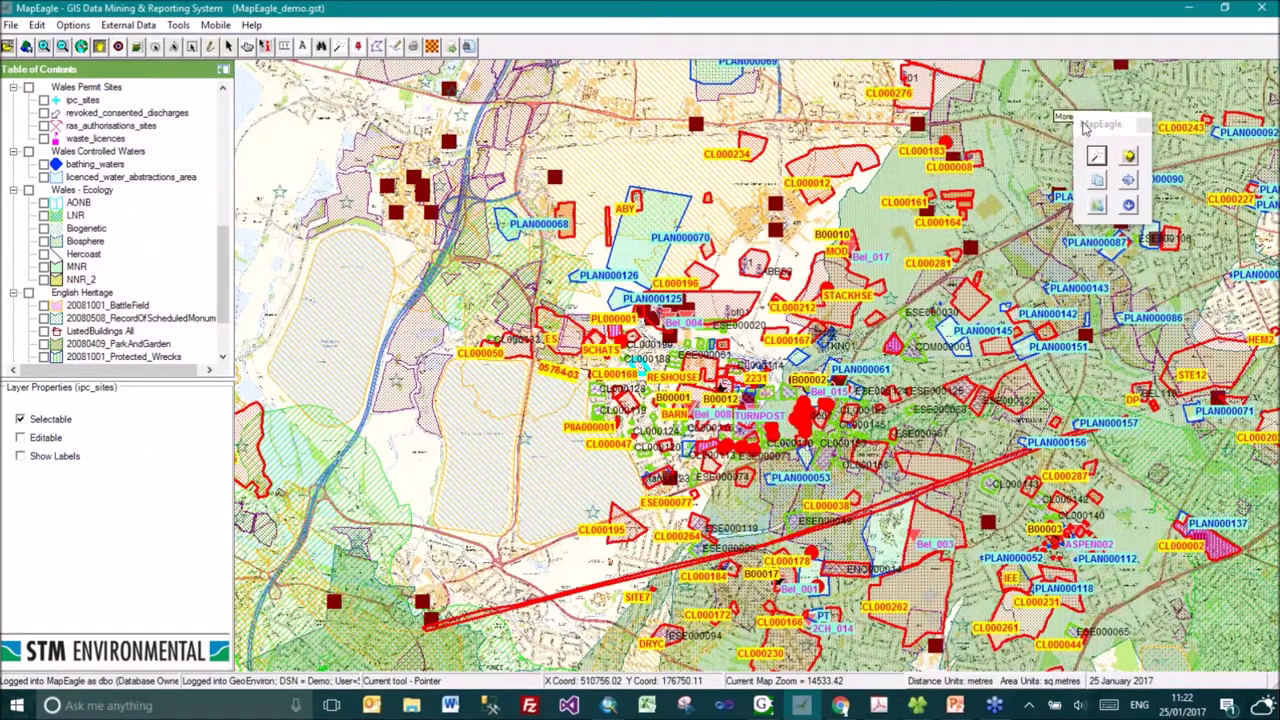
{"action": "left_click_drag", "start_coordinate": [1085, 127], "coordinate": [928, 112]}
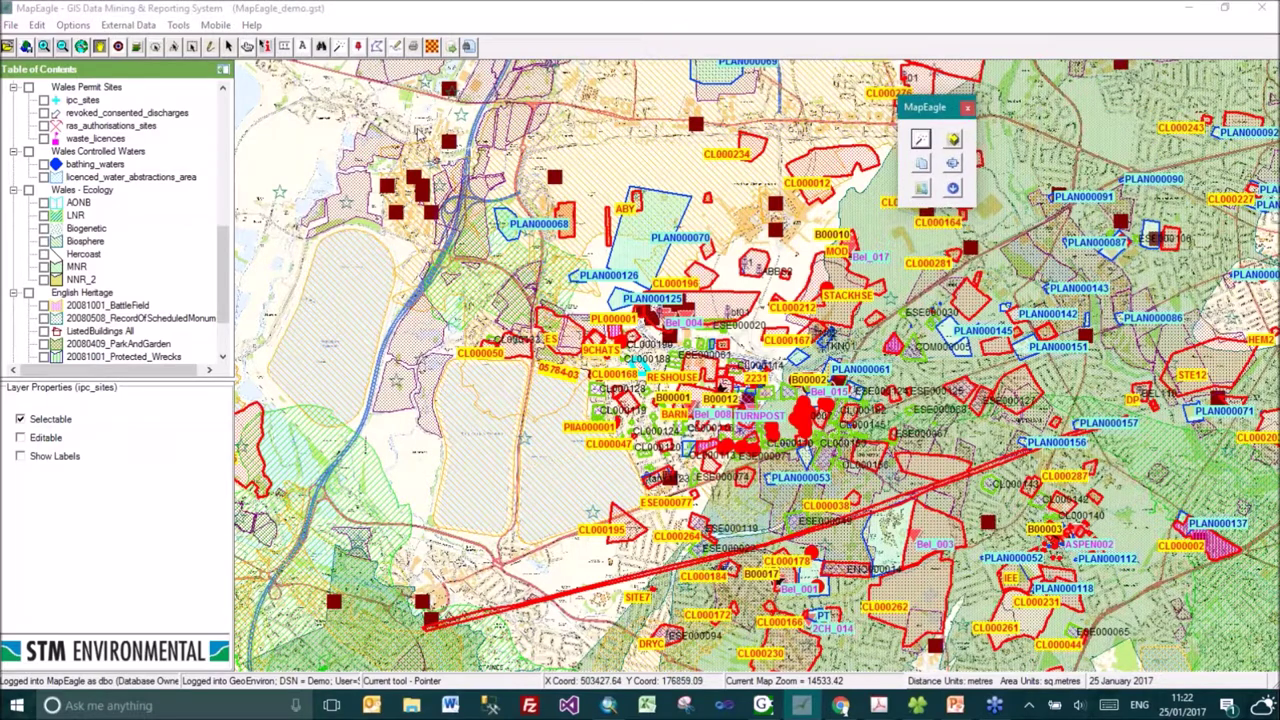
{"action": "right_click", "coordinate": [416, 128]}
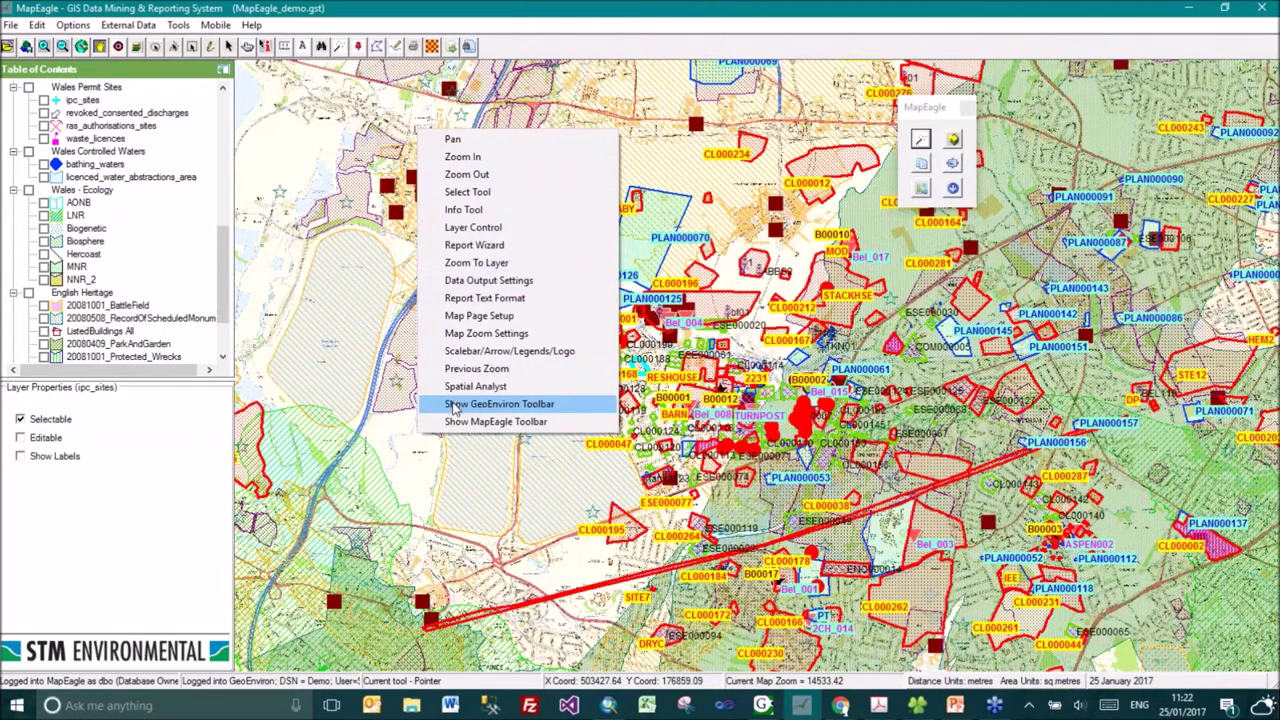
{"action": "left_click", "coordinate": [458, 405]}
{"action": "left_click_drag", "start_coordinate": [107, 92], "coordinate": [554, 115]}
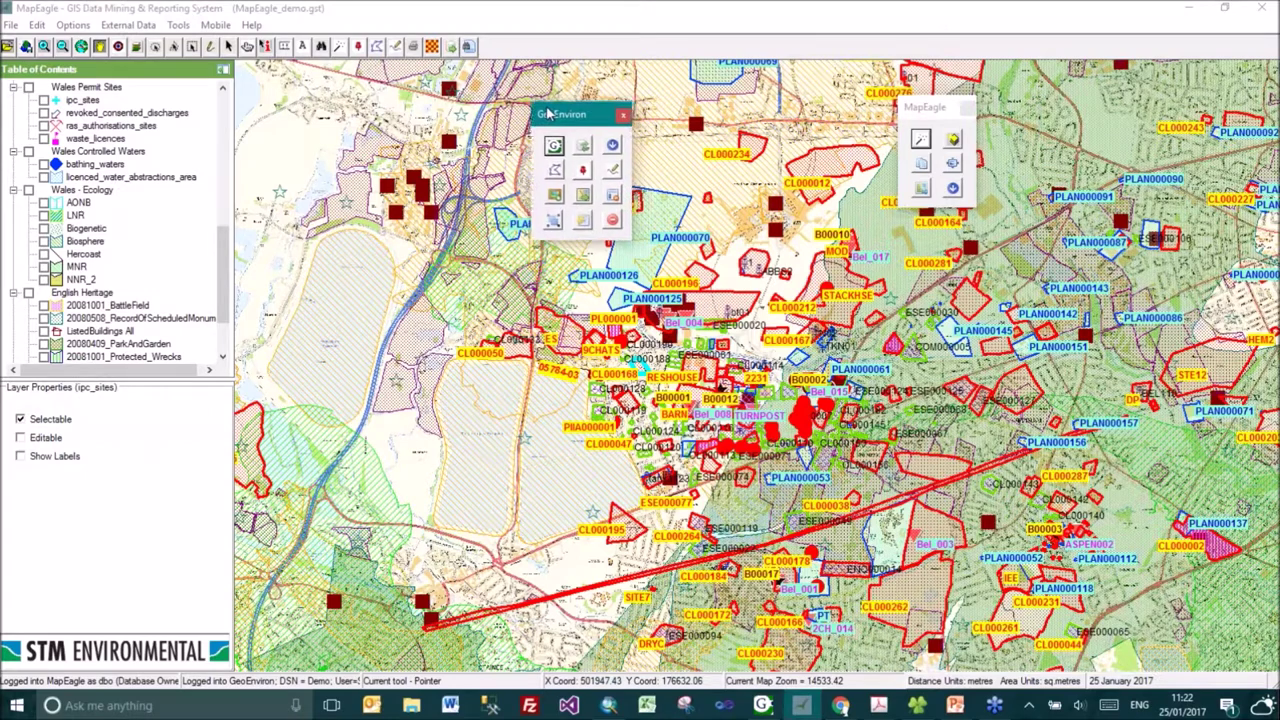
Query the Brentford Lock polygon with GeoEnviron Info, look up its GeoEnviron record, and return to the map.
{"action": "left_click", "coordinate": [554, 146]}
{"action": "left_click", "coordinate": [700, 320]}
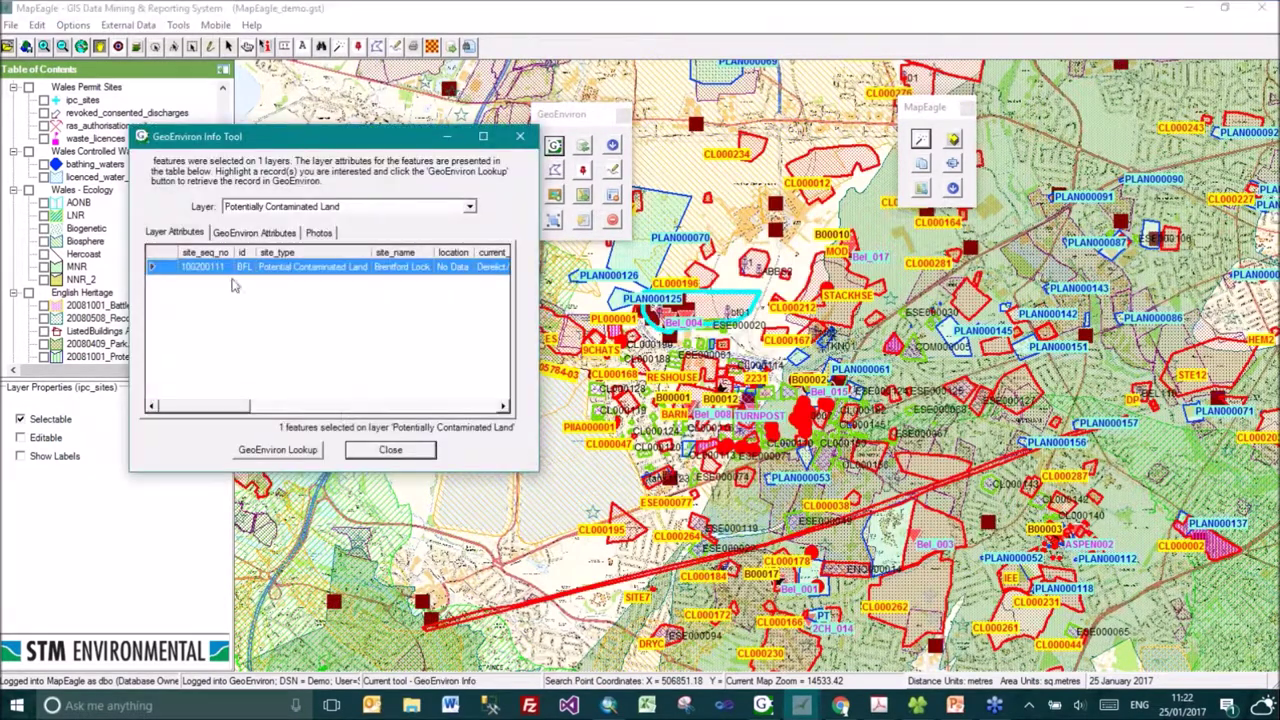
{"action": "left_click", "coordinate": [264, 455]}
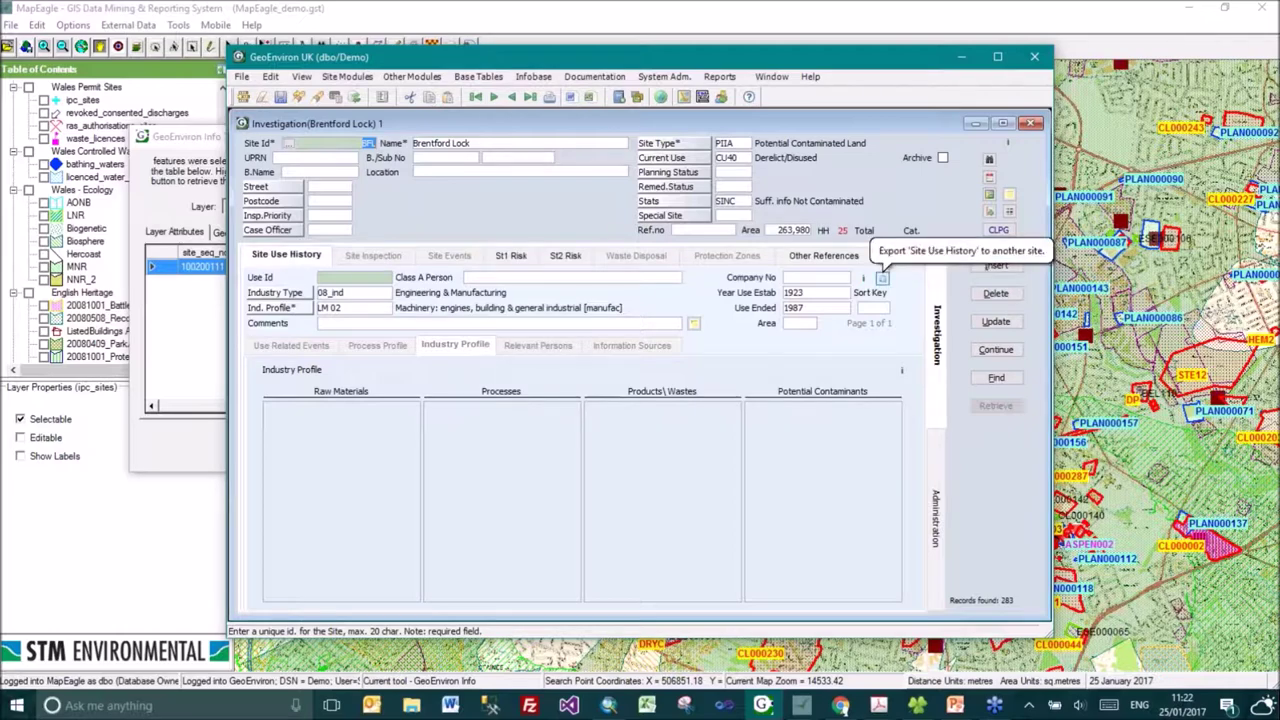
{"action": "left_click", "coordinate": [178, 452]}
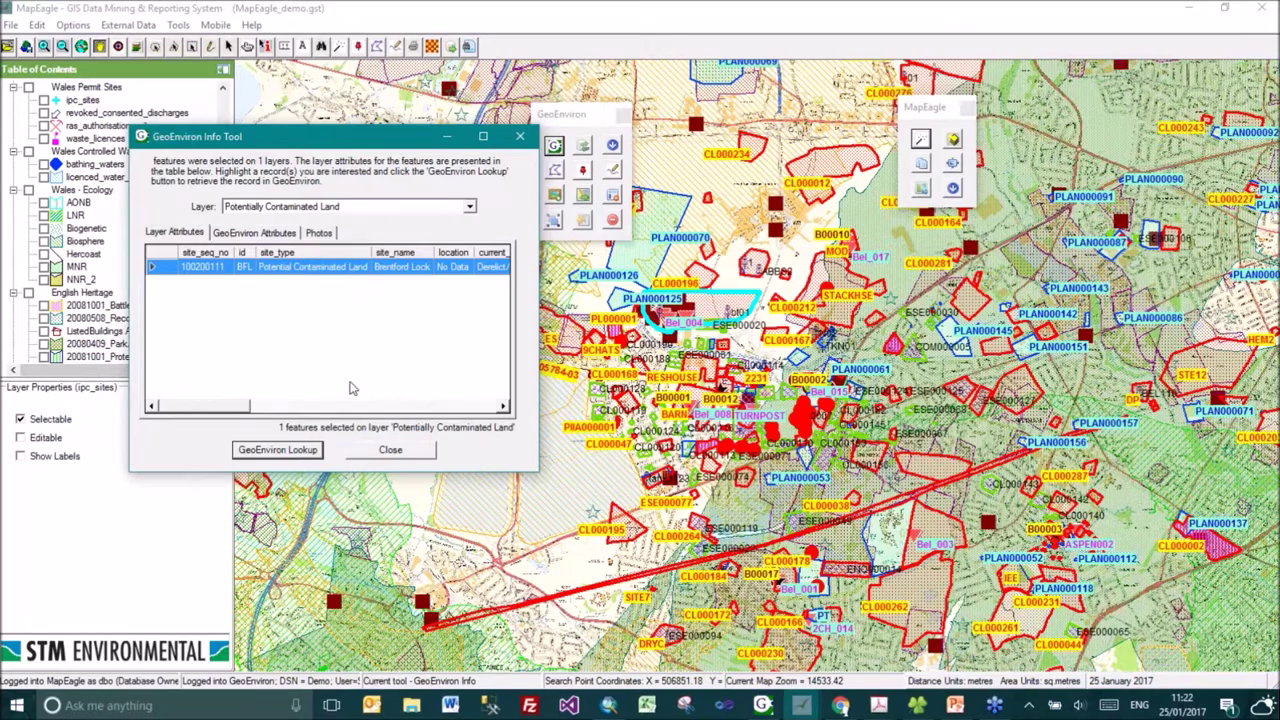
{"action": "left_click", "coordinate": [358, 450]}
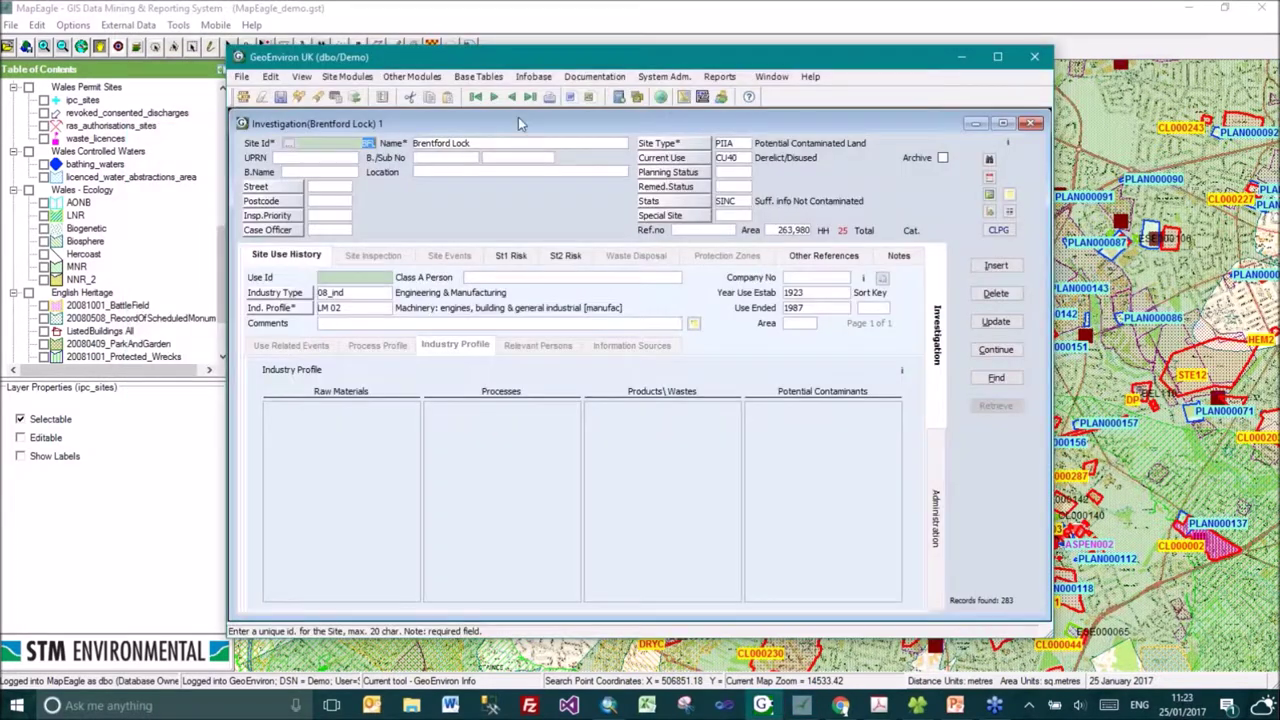
{"action": "left_click", "coordinate": [734, 32]}
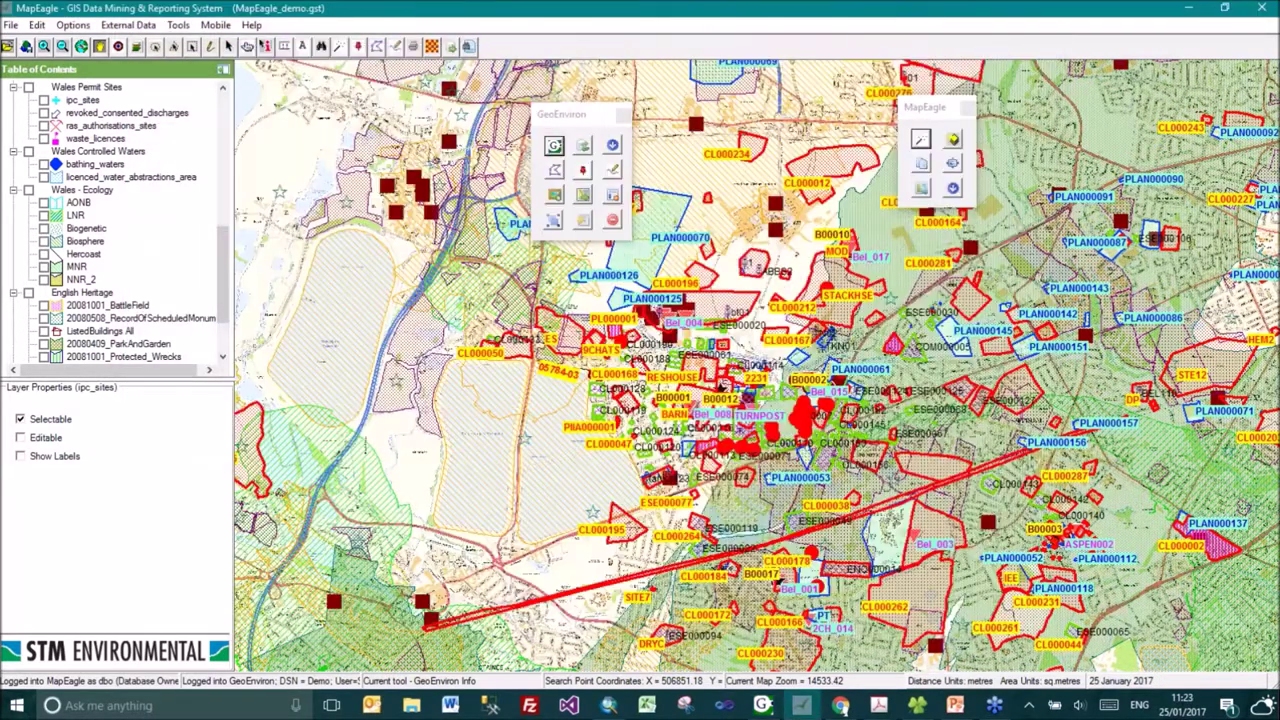
Select map features within a radius of about 760 m, look up the BELHAMS record in GeoEnviron, and return to the map.
{"action": "left_click", "coordinate": [155, 47]}
{"action": "left_click_drag", "start_coordinate": [753, 404], "coordinate": [653, 570]}
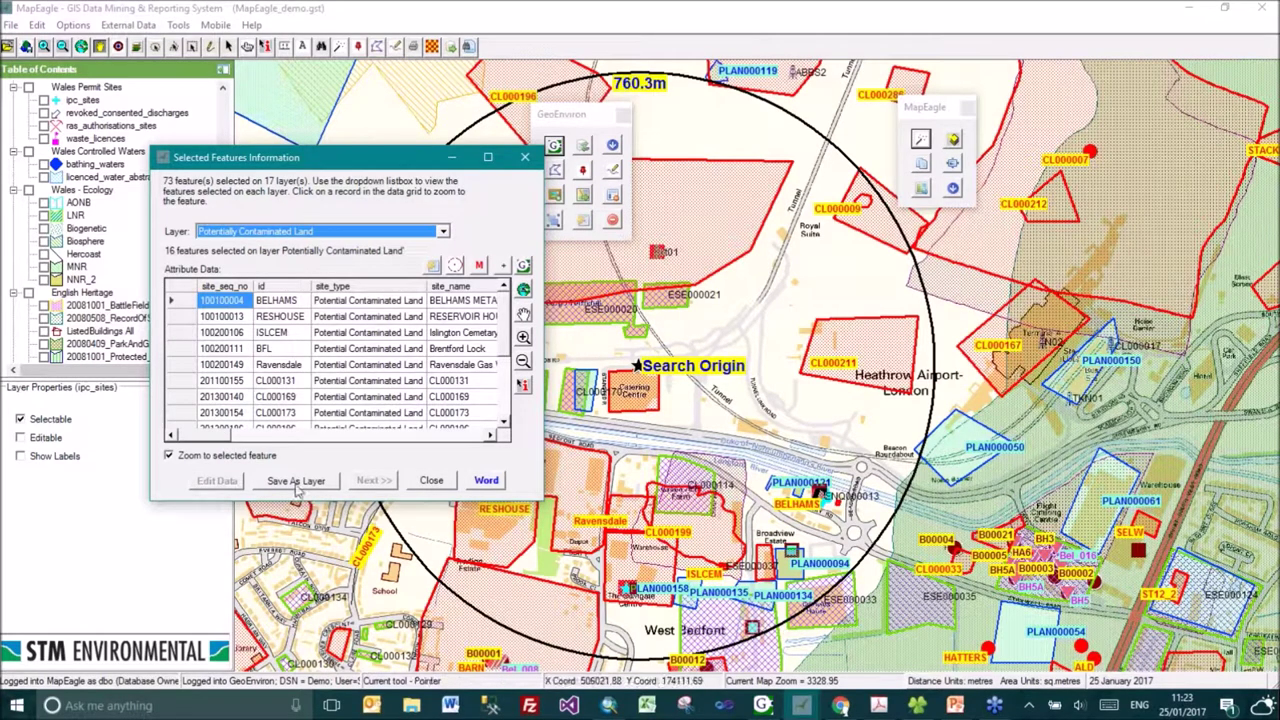
{"action": "left_click", "coordinate": [523, 265]}
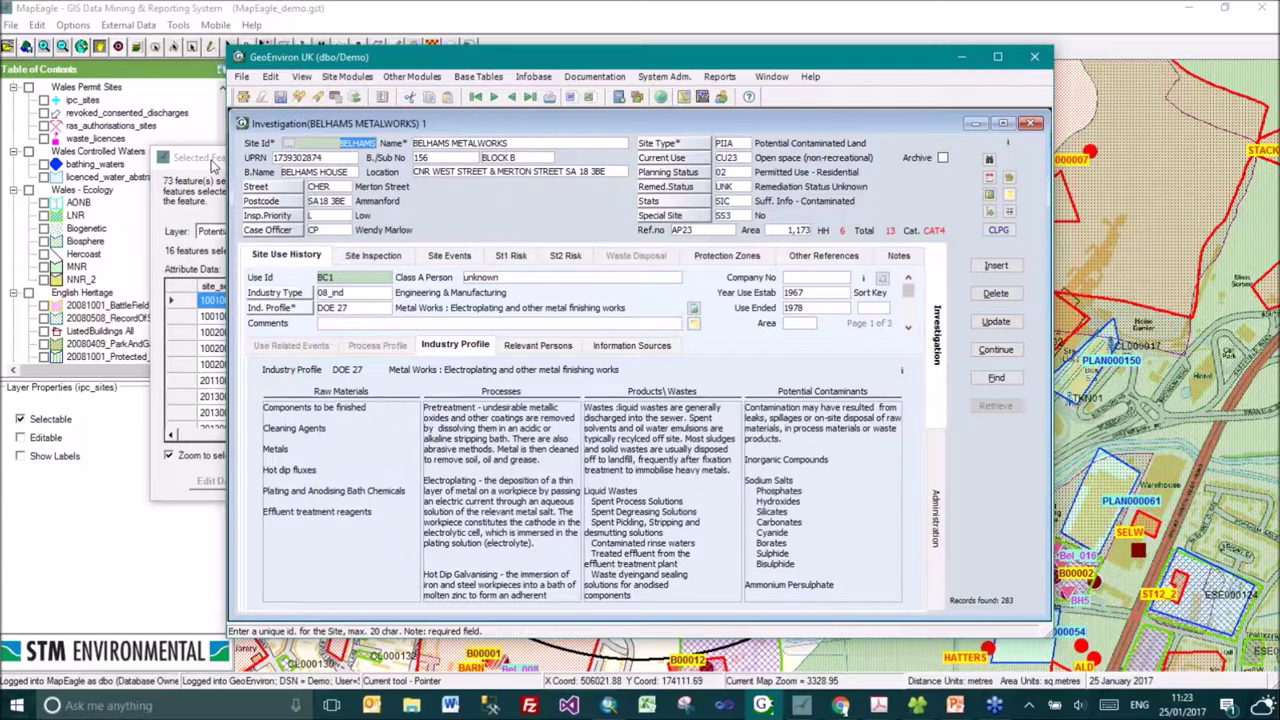
{"action": "left_click", "coordinate": [213, 160]}
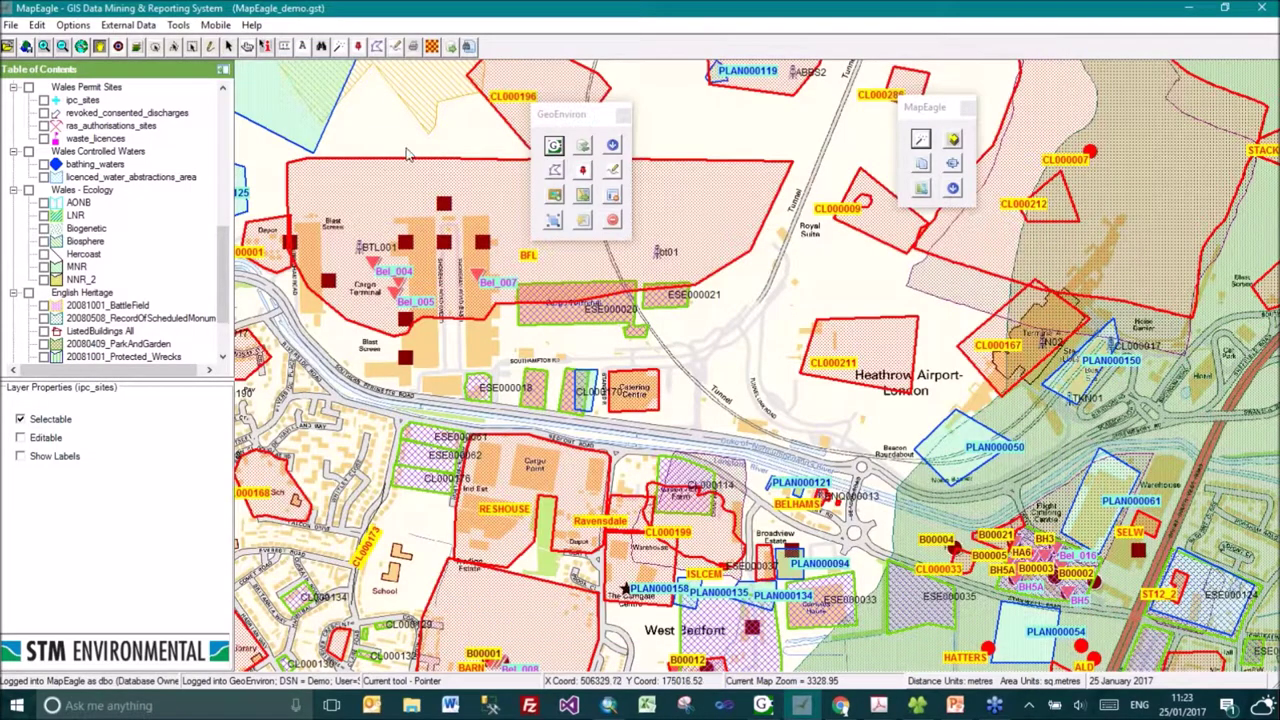
Draw a polygon on the Potentially Contaminated Land layer around the building between Tunnel Link Road and the Duke of Northumberland's River.
{"action": "left_click", "coordinate": [44, 46]}
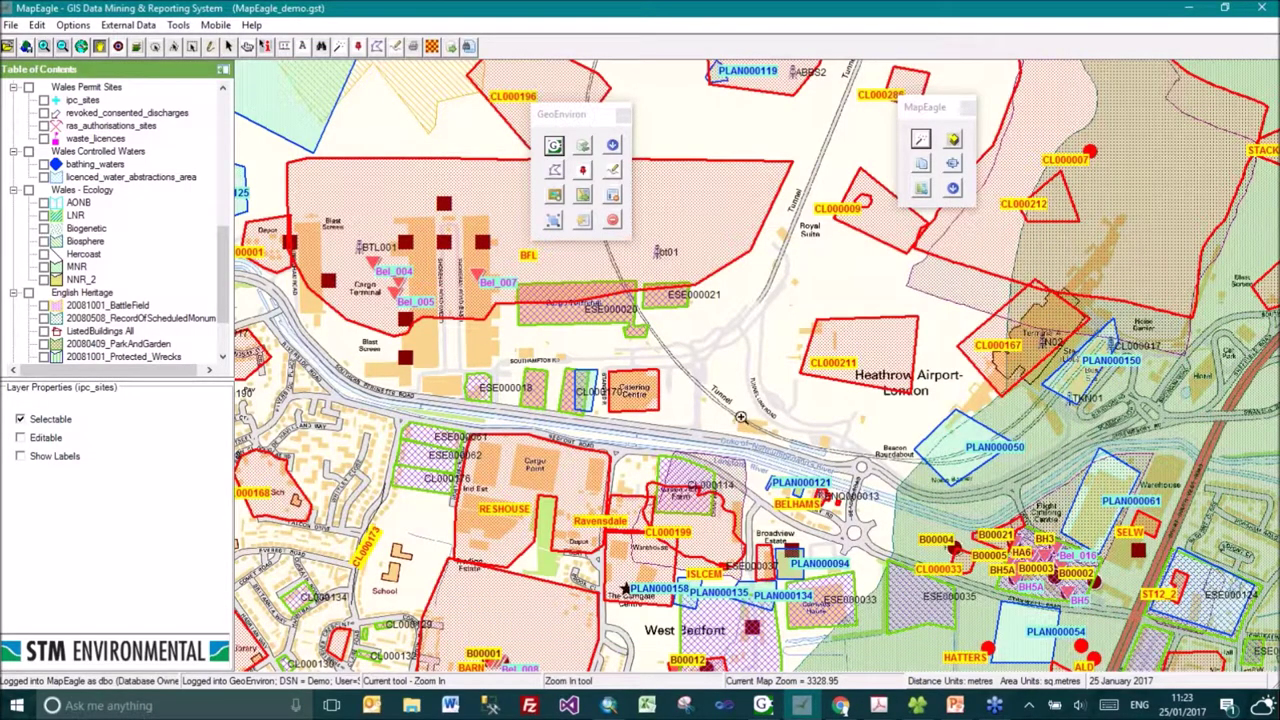
{"action": "left_click", "coordinate": [741, 417]}
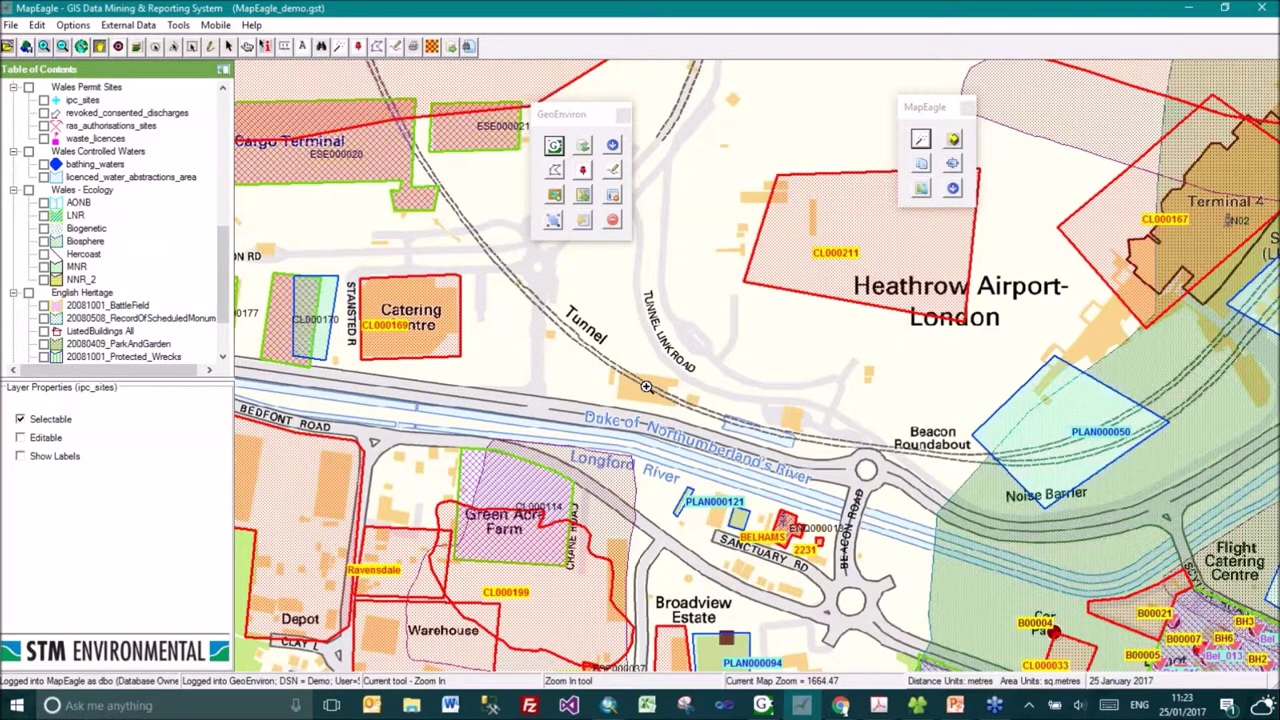
{"action": "left_click", "coordinate": [646, 388]}
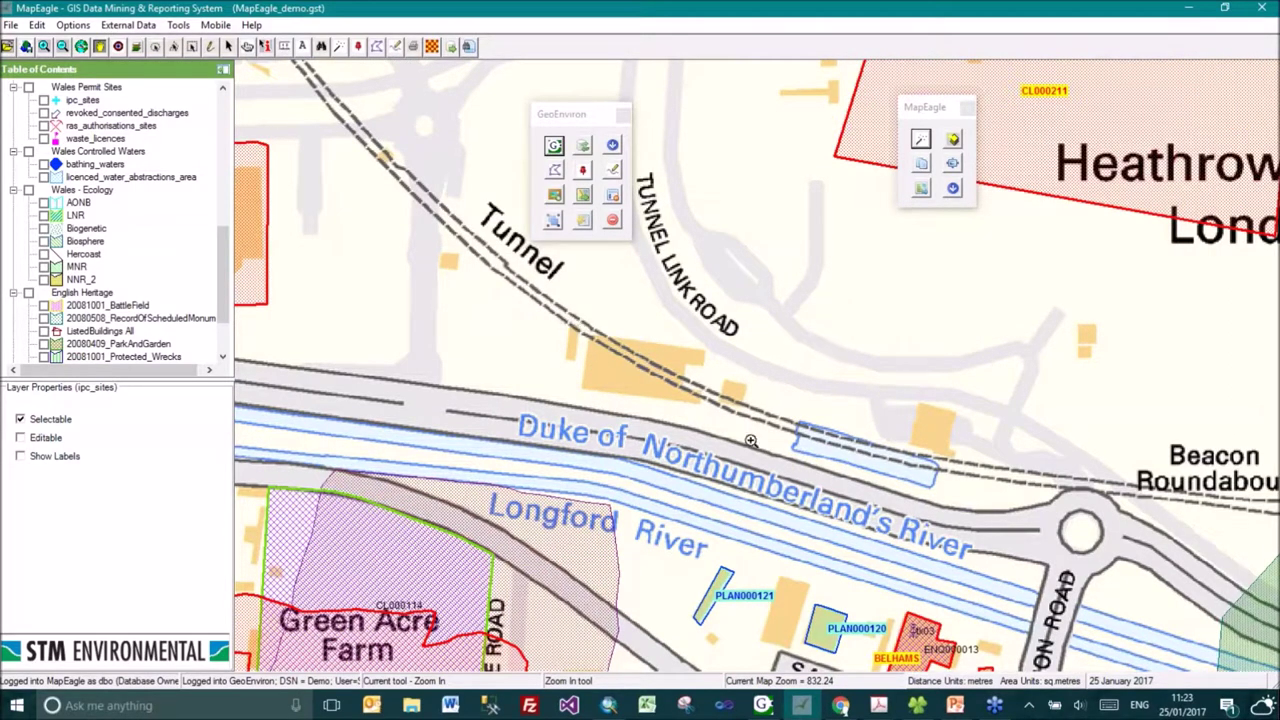
{"action": "left_click", "coordinate": [553, 172]}
{"action": "left_click", "coordinate": [553, 172]}
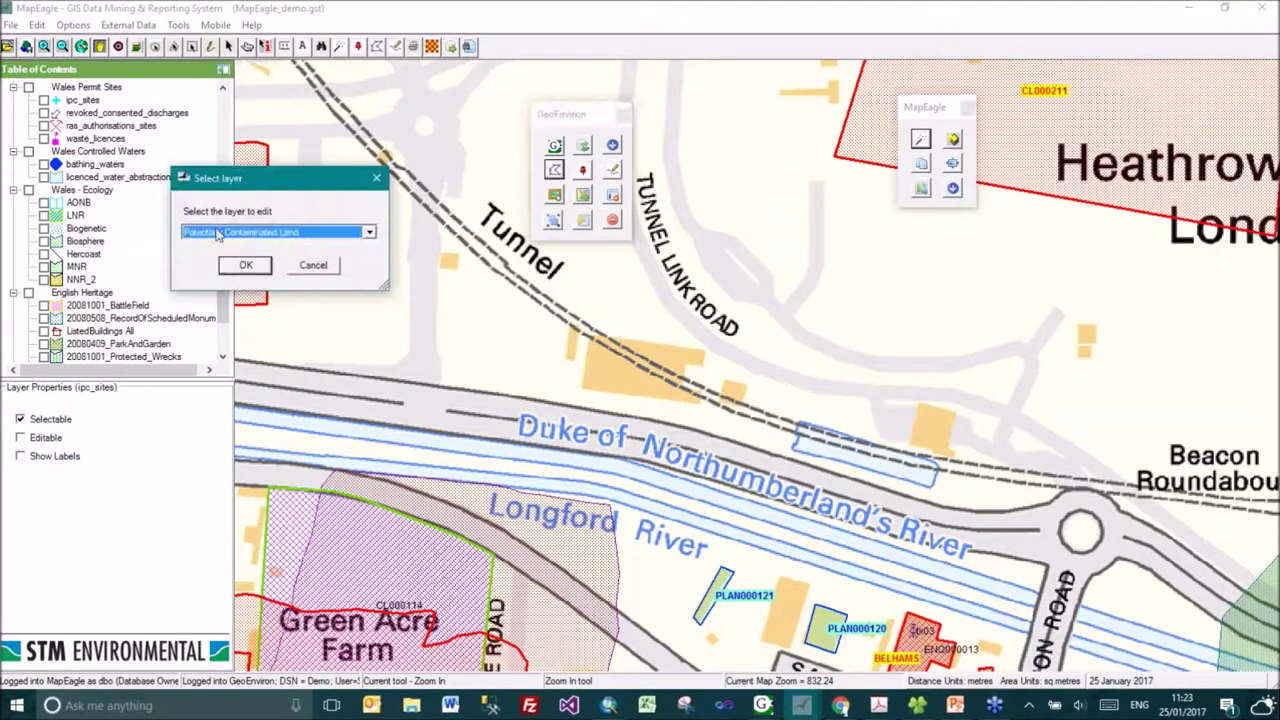
{"action": "left_click", "coordinate": [247, 263]}
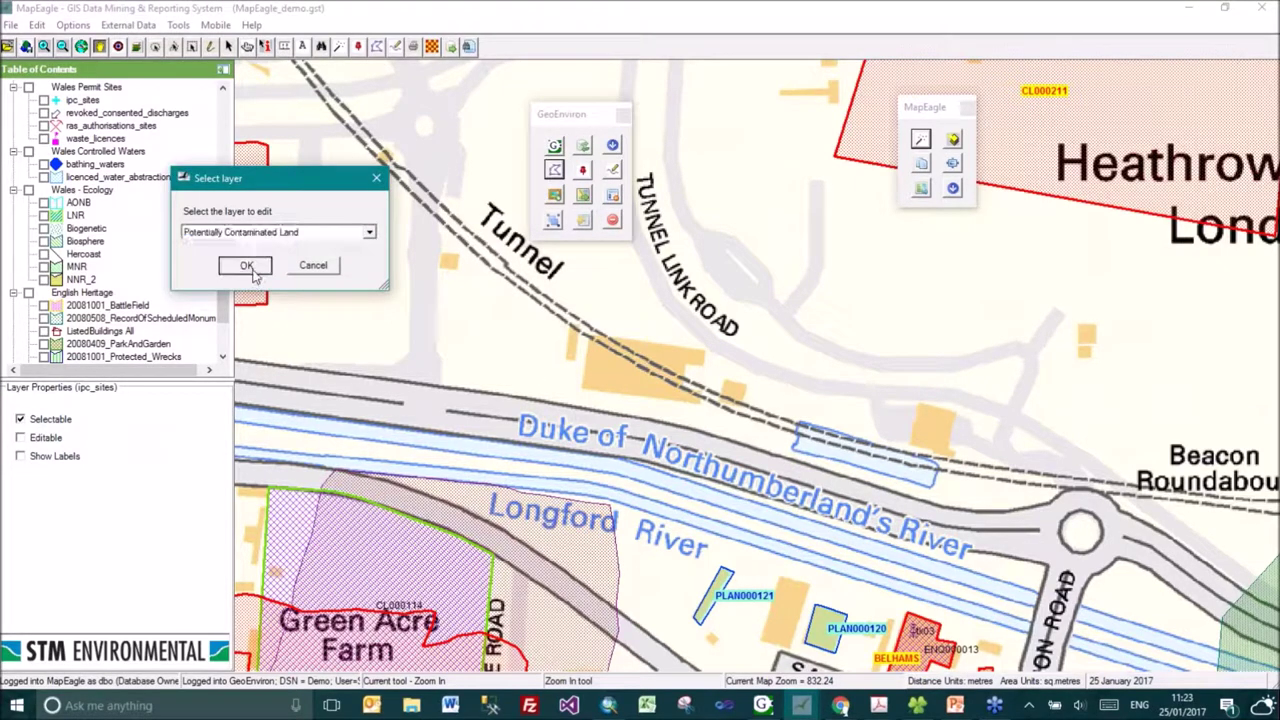
{"action": "left_click", "coordinate": [572, 320]}
{"action": "left_click", "coordinate": [771, 341]}
{"action": "left_click", "coordinate": [749, 437]}
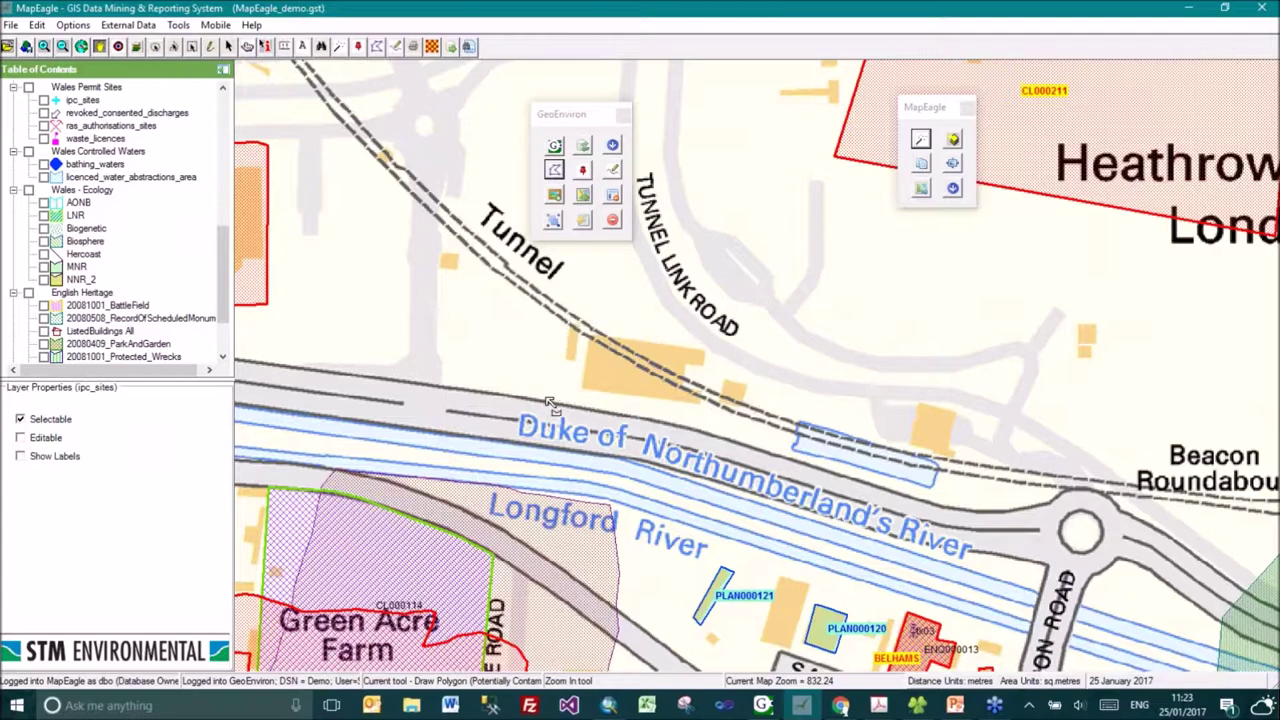
{"action": "double_click", "coordinate": [549, 403]}
Create a new GeoEnviron site record for the polygon, name it Railway Depot, and enter its location description.
{"action": "left_click_drag", "start_coordinate": [672, 162], "coordinate": [488, 140]}
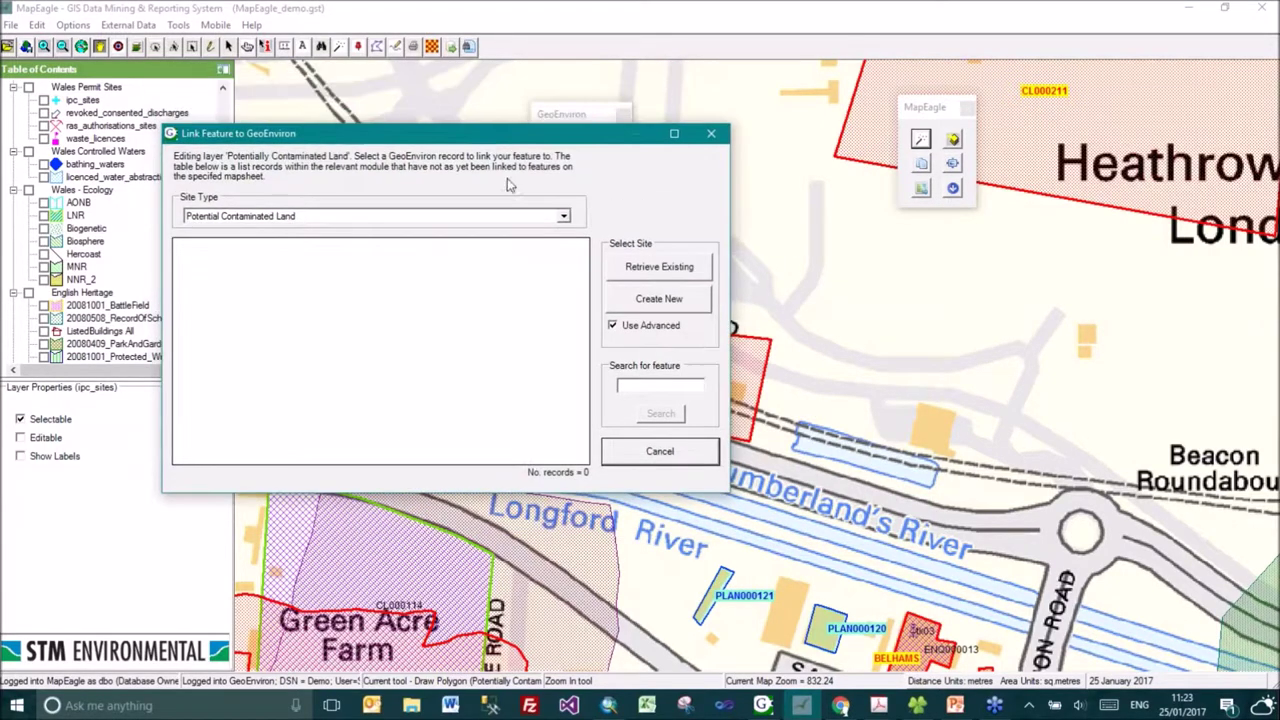
{"action": "left_click", "coordinate": [652, 300]}
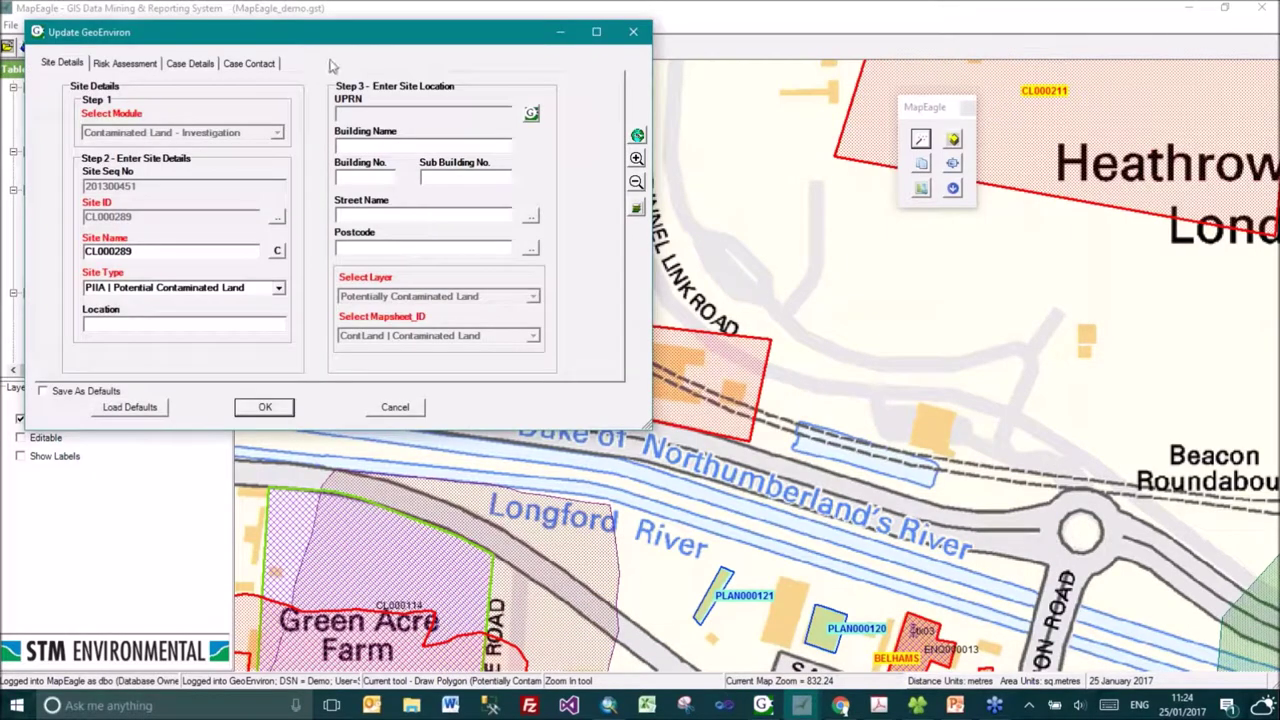
{"action": "left_click_drag", "start_coordinate": [320, 36], "coordinate": [524, 176]}
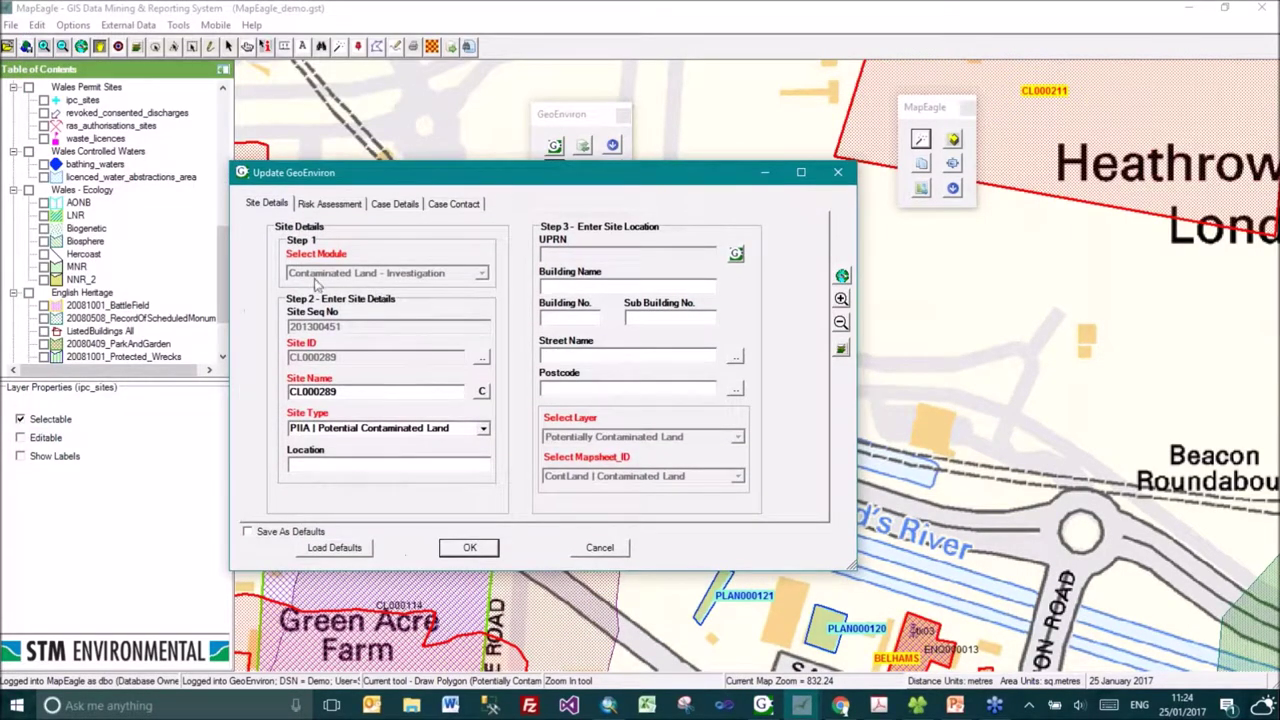
{"action": "double_click", "coordinate": [363, 394]}
{"action": "type", "text": "Railway Depot"}
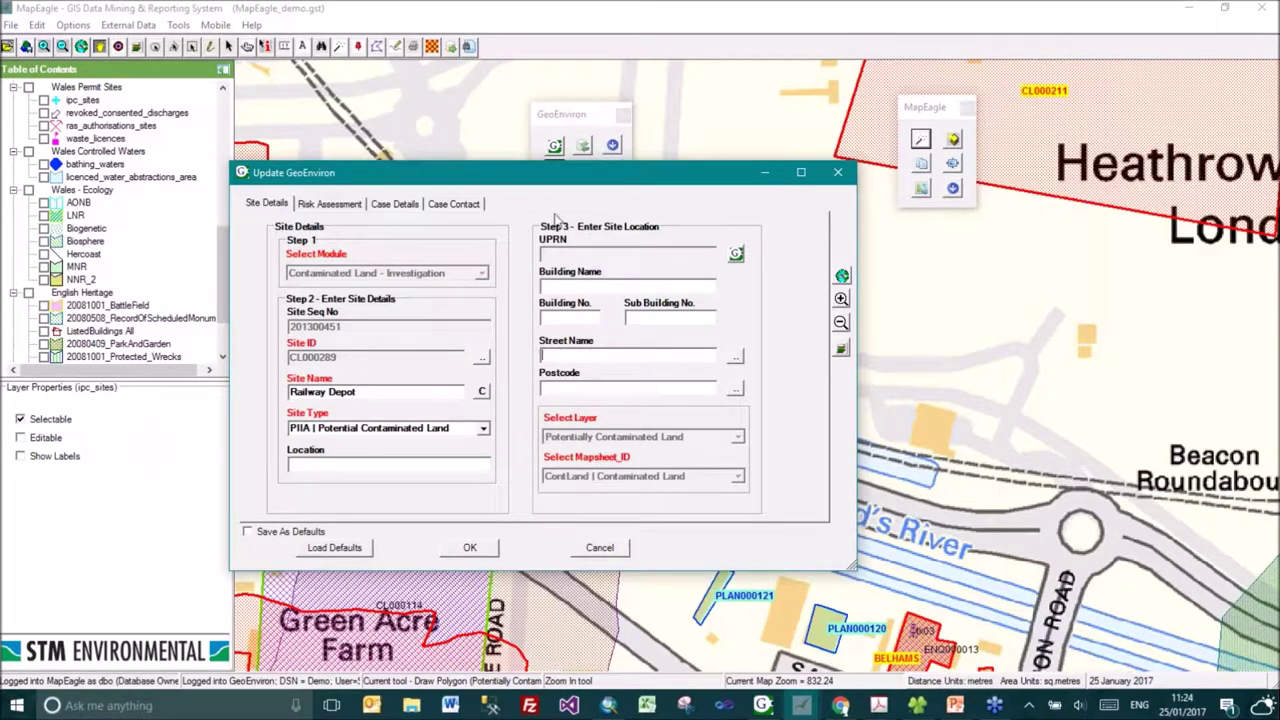
{"action": "left_click_drag", "start_coordinate": [550, 180], "coordinate": [747, 117]}
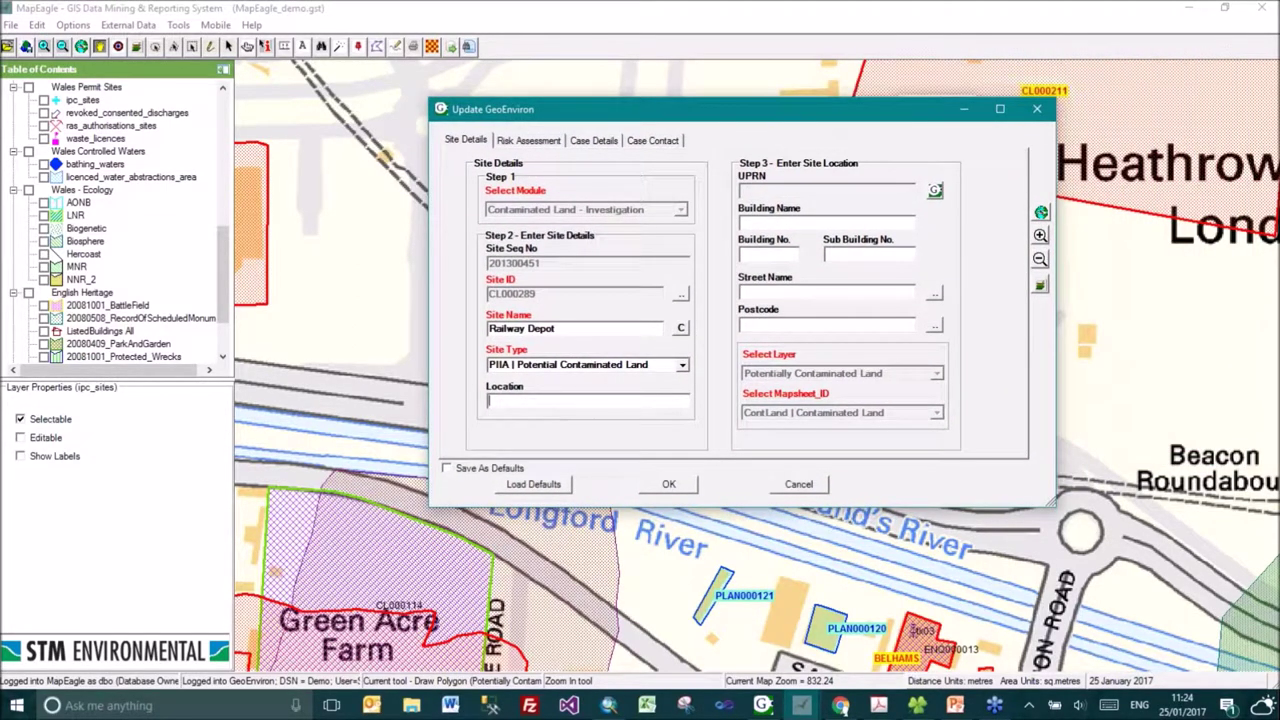
{"action": "type", "text": "Land "}
{"action": "type", "text": "River"}
Set the industry profile in the new site's risk assessment to Railway land.
{"action": "left_click", "coordinate": [560, 142]}
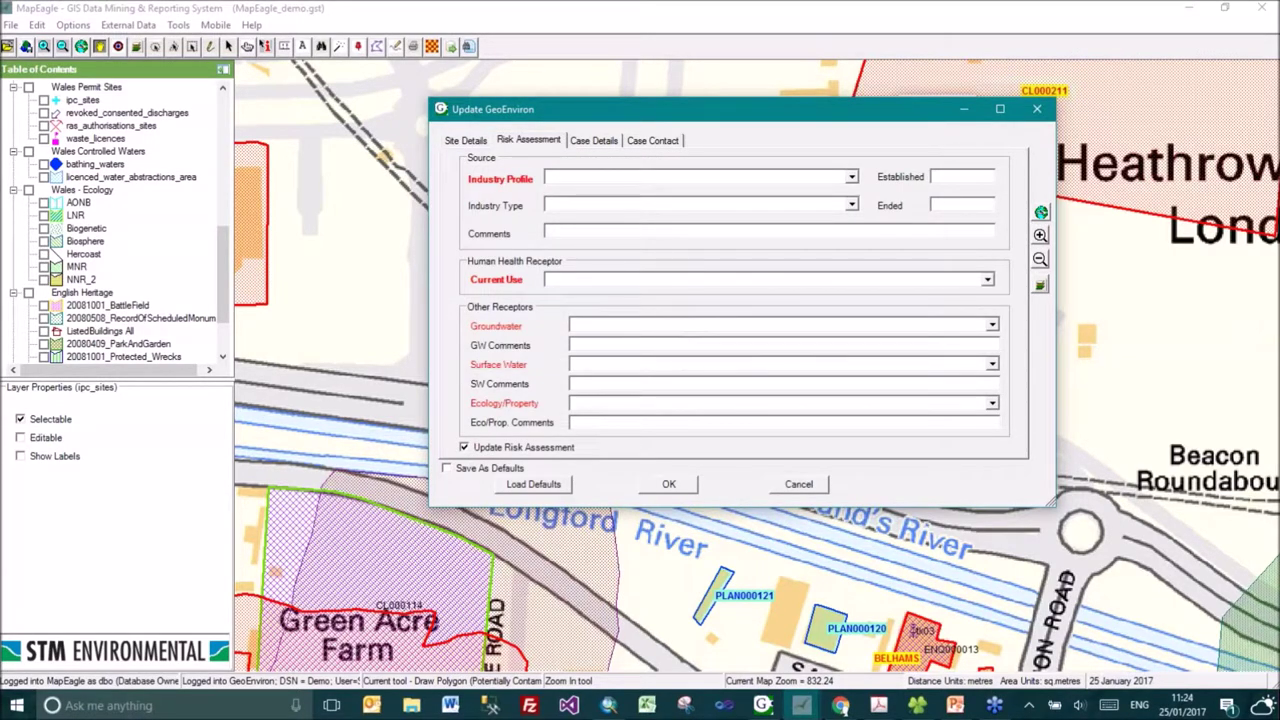
{"action": "left_click_drag", "start_coordinate": [783, 114], "coordinate": [714, 49]}
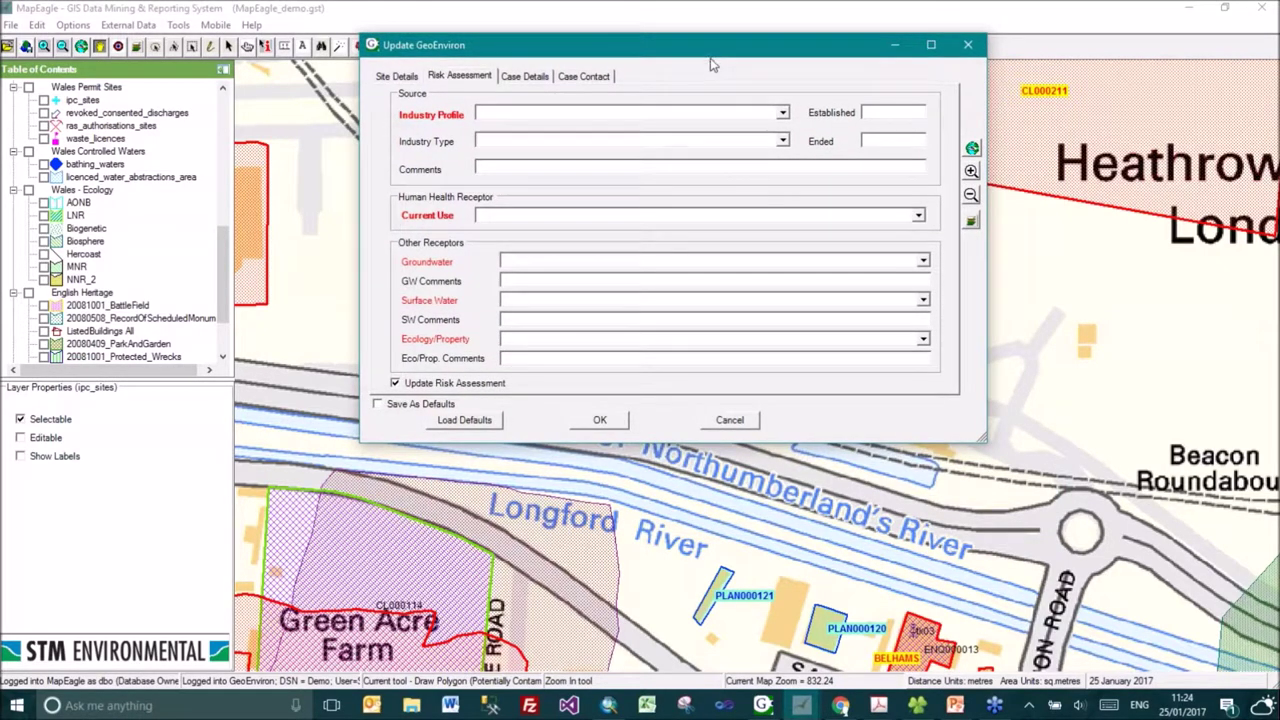
{"action": "left_click_drag", "start_coordinate": [704, 55], "coordinate": [486, 106]}
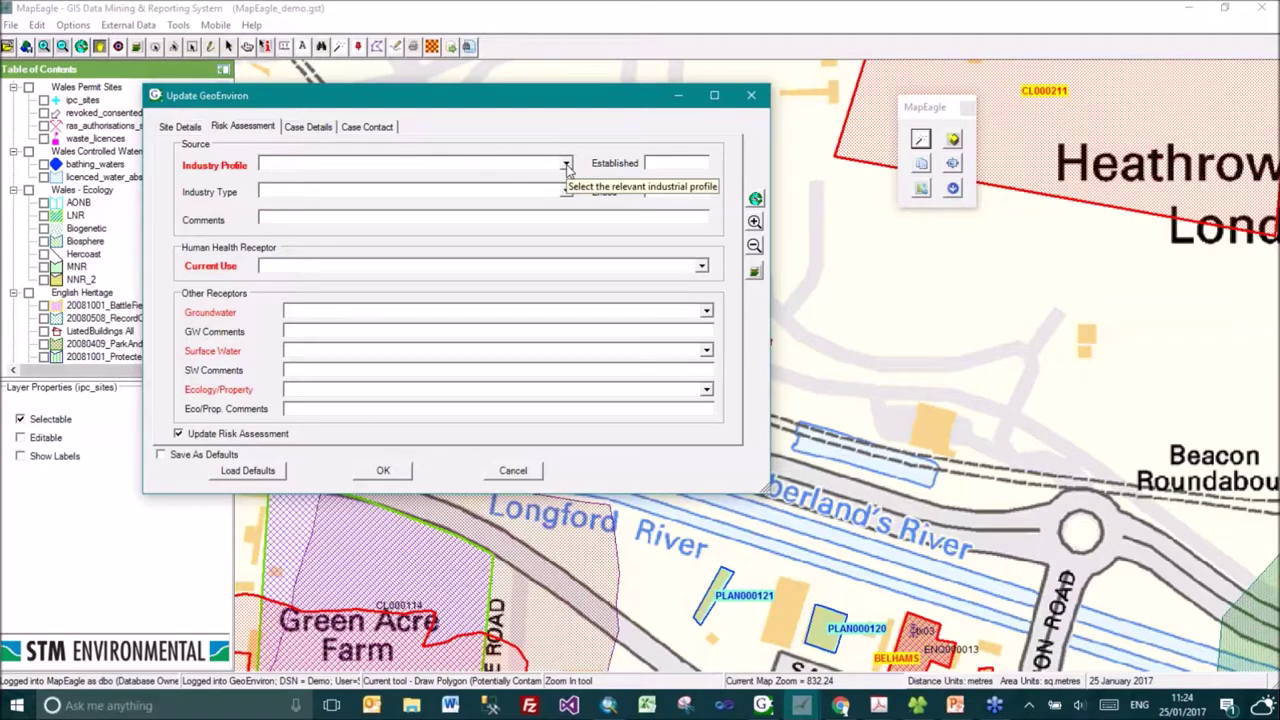
{"action": "left_click", "coordinate": [566, 166]}
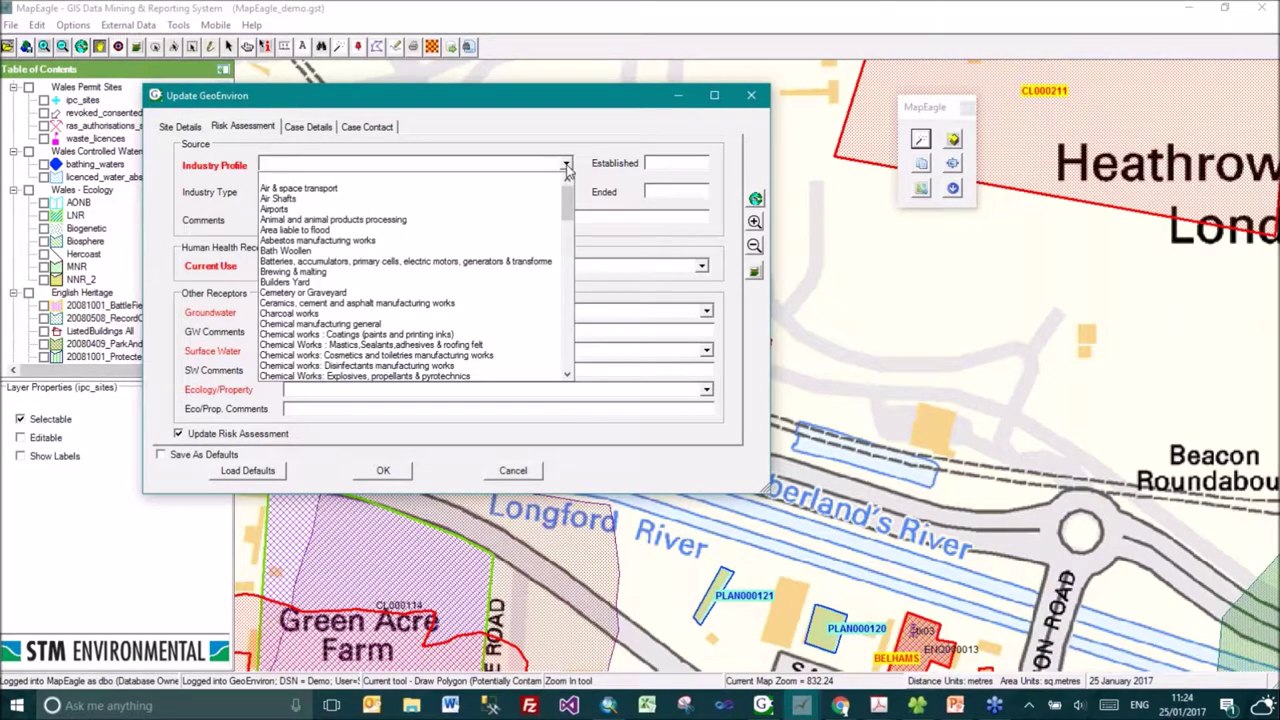
{"action": "key", "text": "r"}
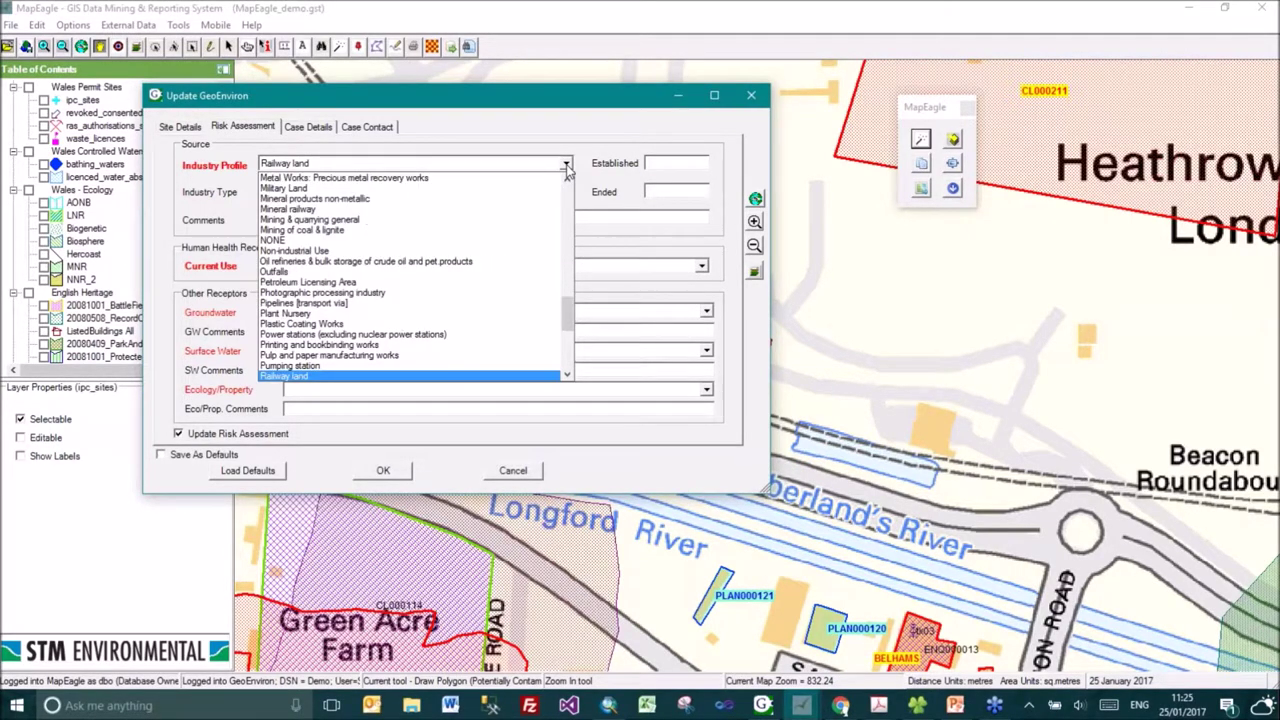
{"action": "key", "text": "Return"}
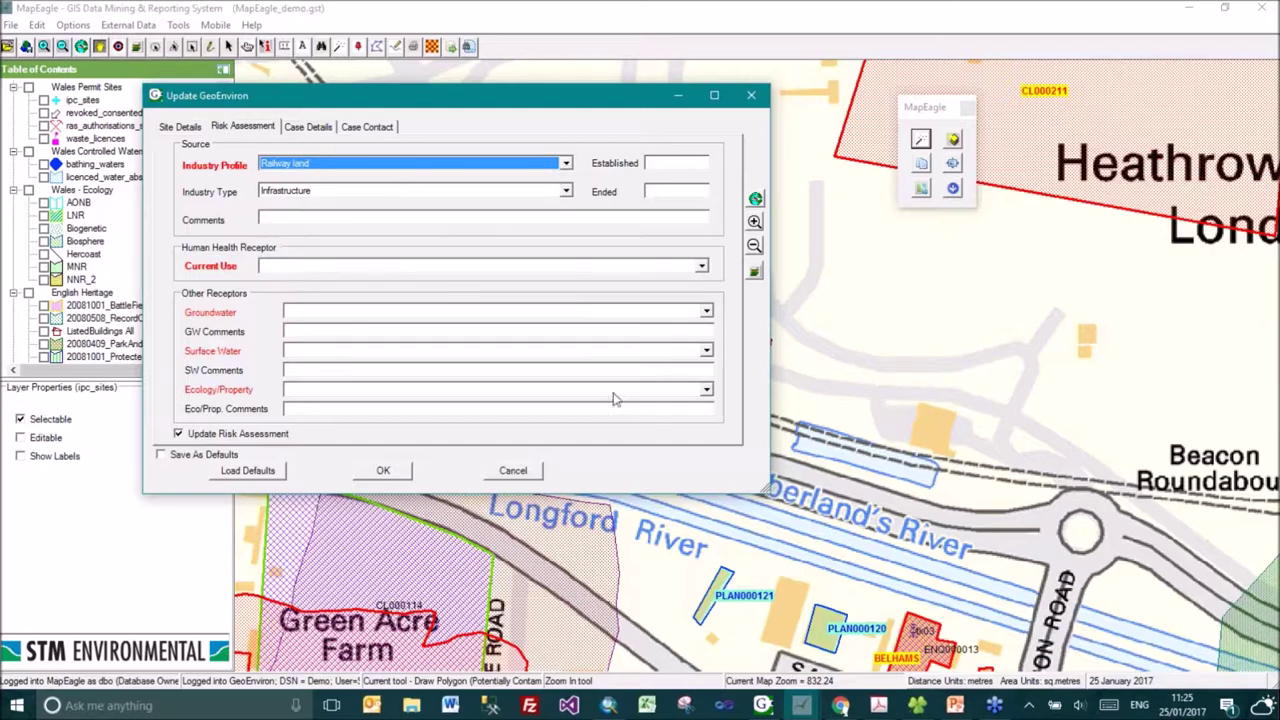
Set the new site's current use to Industrial and its groundwater receptor to Zone III - Total Catchment.
{"action": "left_click_drag", "start_coordinate": [544, 122], "coordinate": [672, 115]}
{"action": "left_click", "coordinate": [829, 276]}
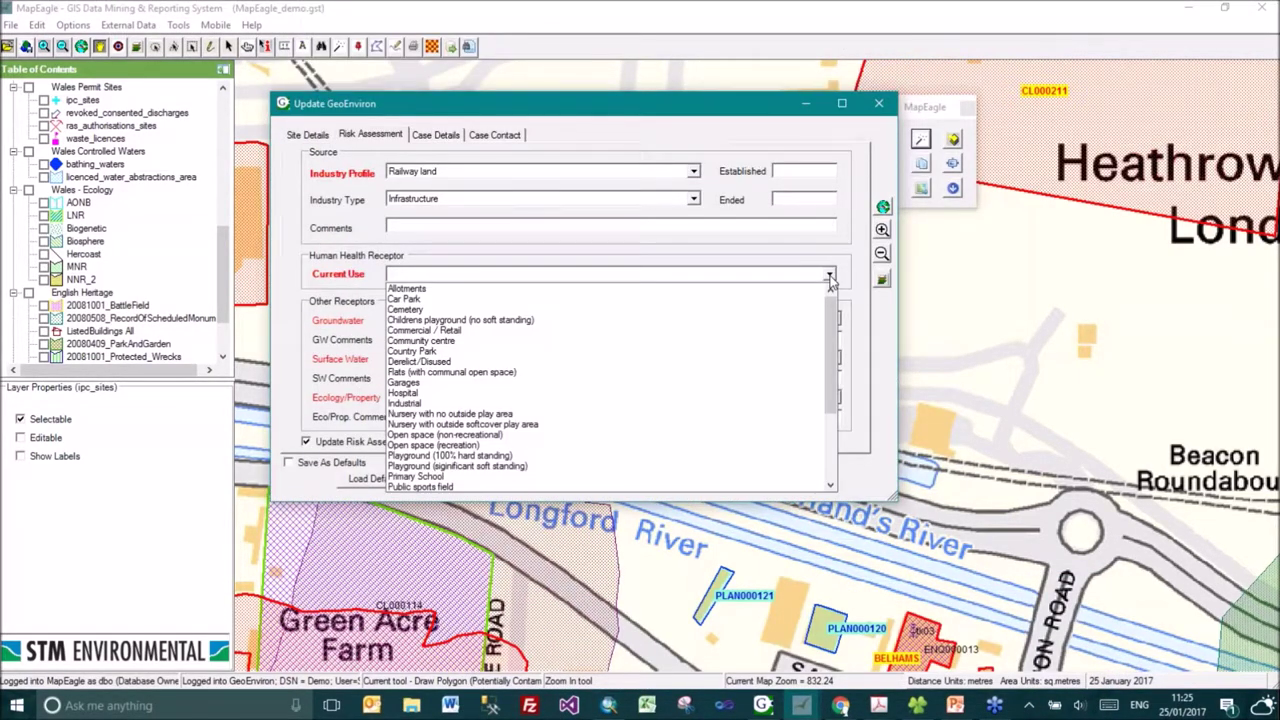
{"action": "key", "text": "i"}
{"action": "left_click", "coordinate": [829, 277]}
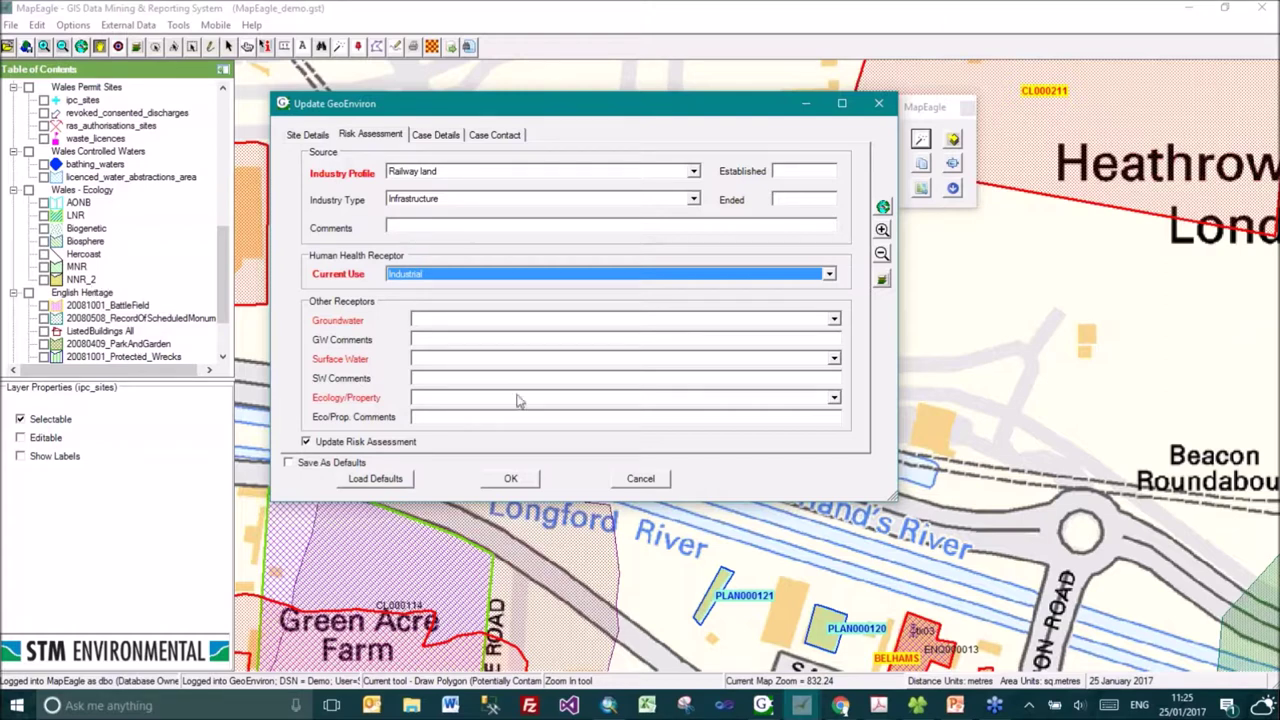
{"action": "left_click", "coordinate": [829, 320]}
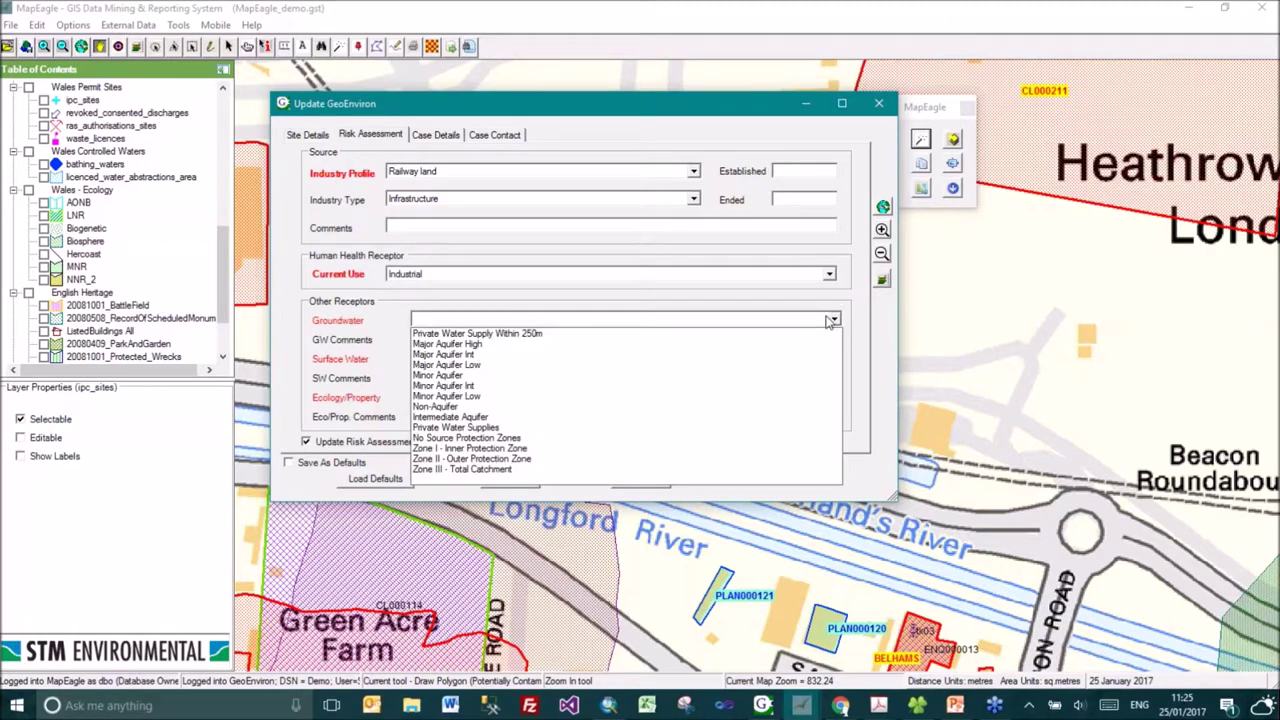
{"action": "left_click", "coordinate": [462, 469]}
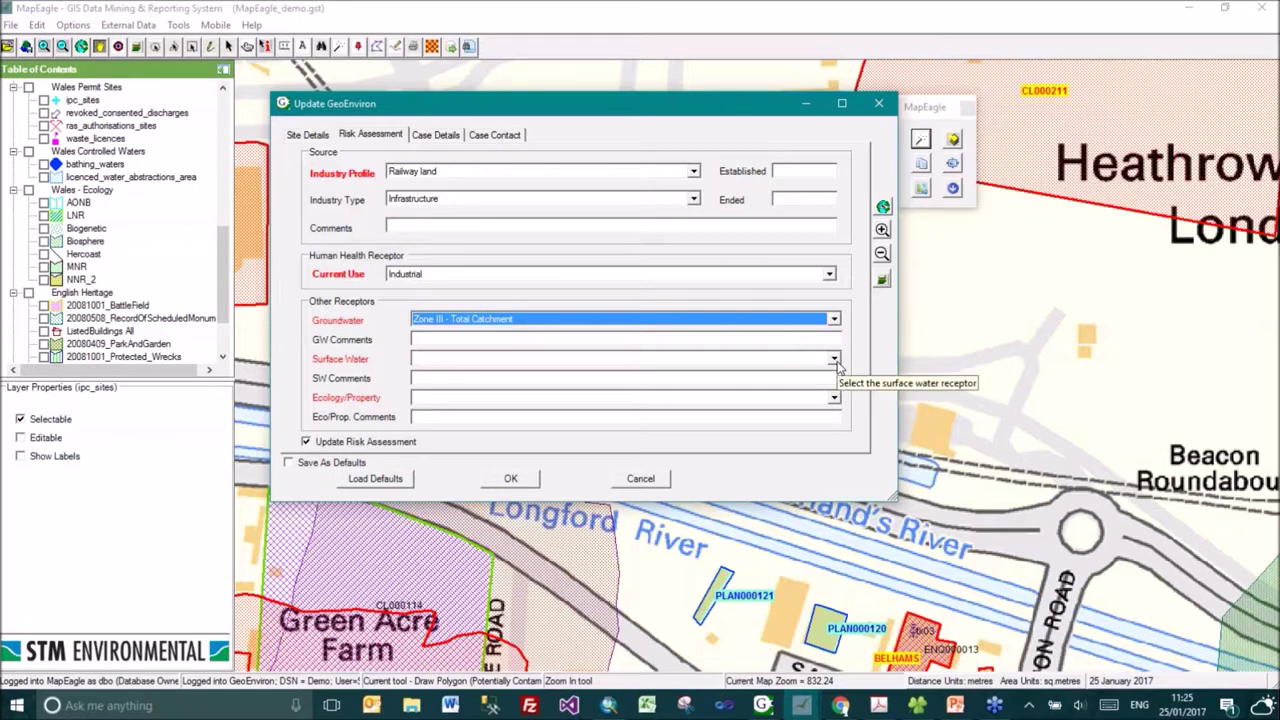
Set the surface water receptor to Surface Water within 50m and the ecology/property receptor to No Ecology/Property Receptors.
{"action": "left_click_drag", "start_coordinate": [617, 112], "coordinate": [745, 74]}
{"action": "left_click", "coordinate": [960, 318]}
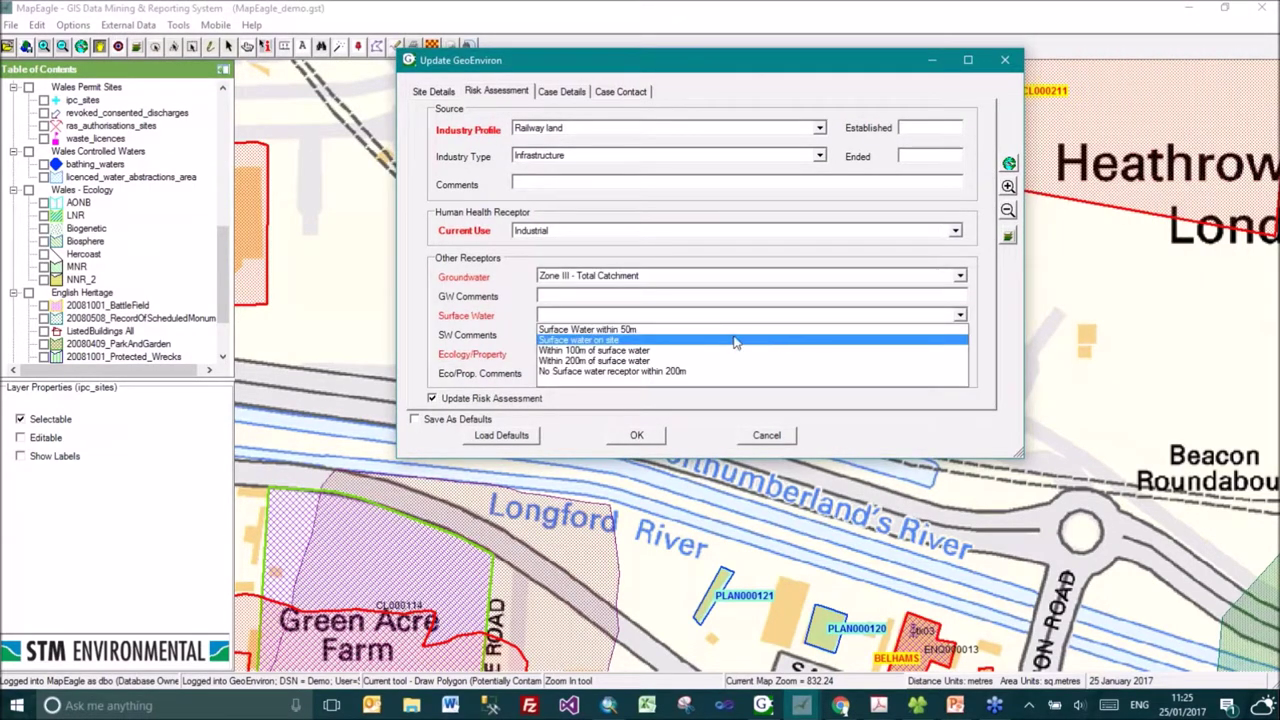
{"action": "left_click", "coordinate": [660, 331]}
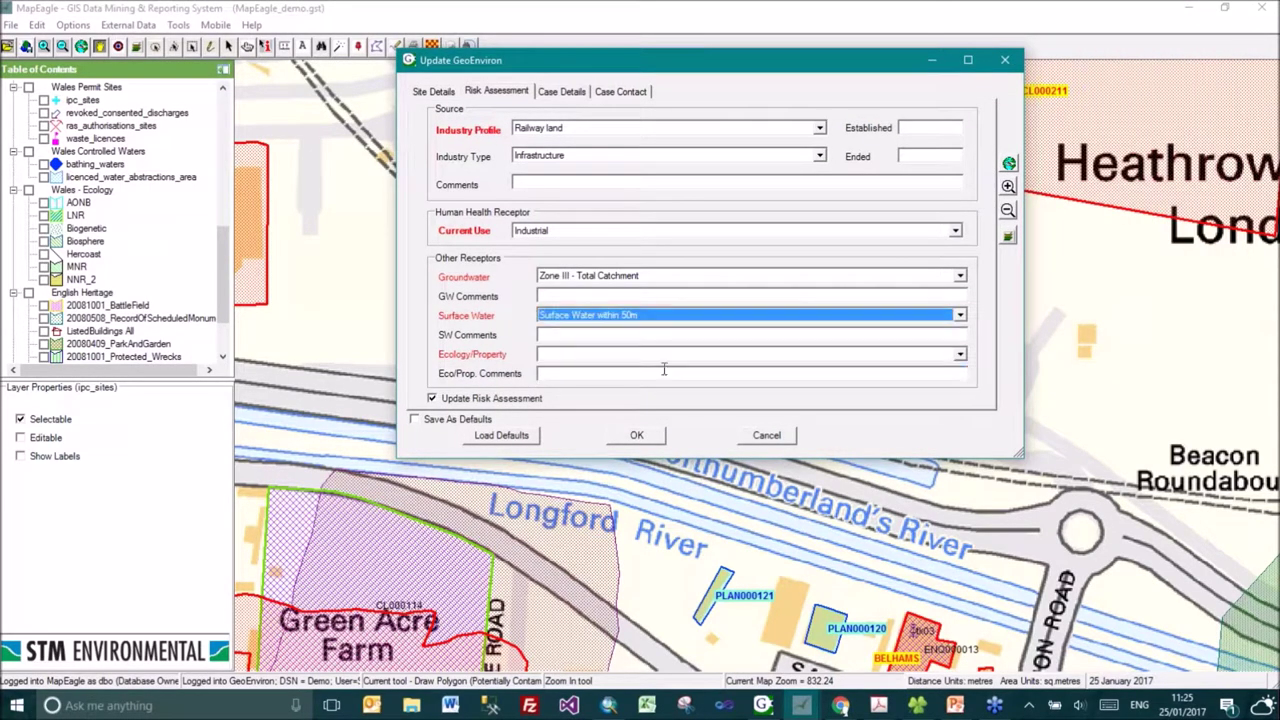
{"action": "left_click", "coordinate": [959, 357]}
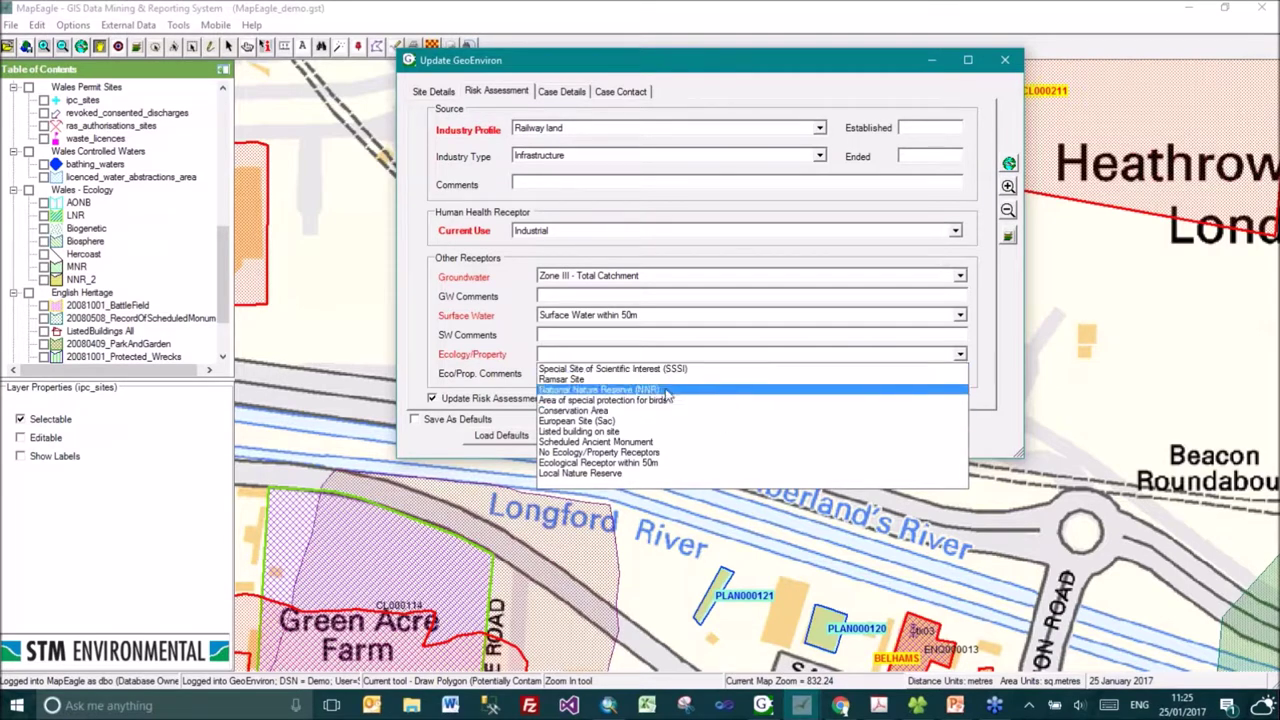
{"action": "left_click", "coordinate": [572, 454]}
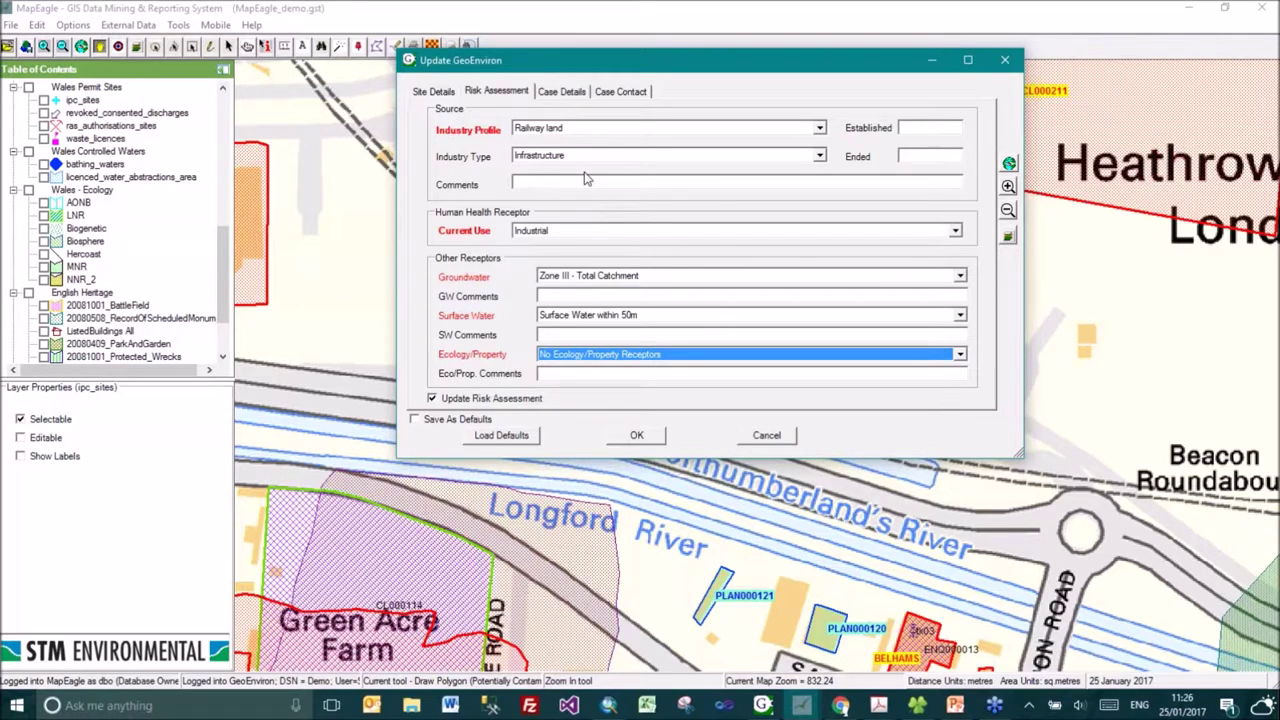
Create the Railway Depot site without adding case details and open its record in GeoEnviron.
{"action": "left_click", "coordinate": [567, 89]}
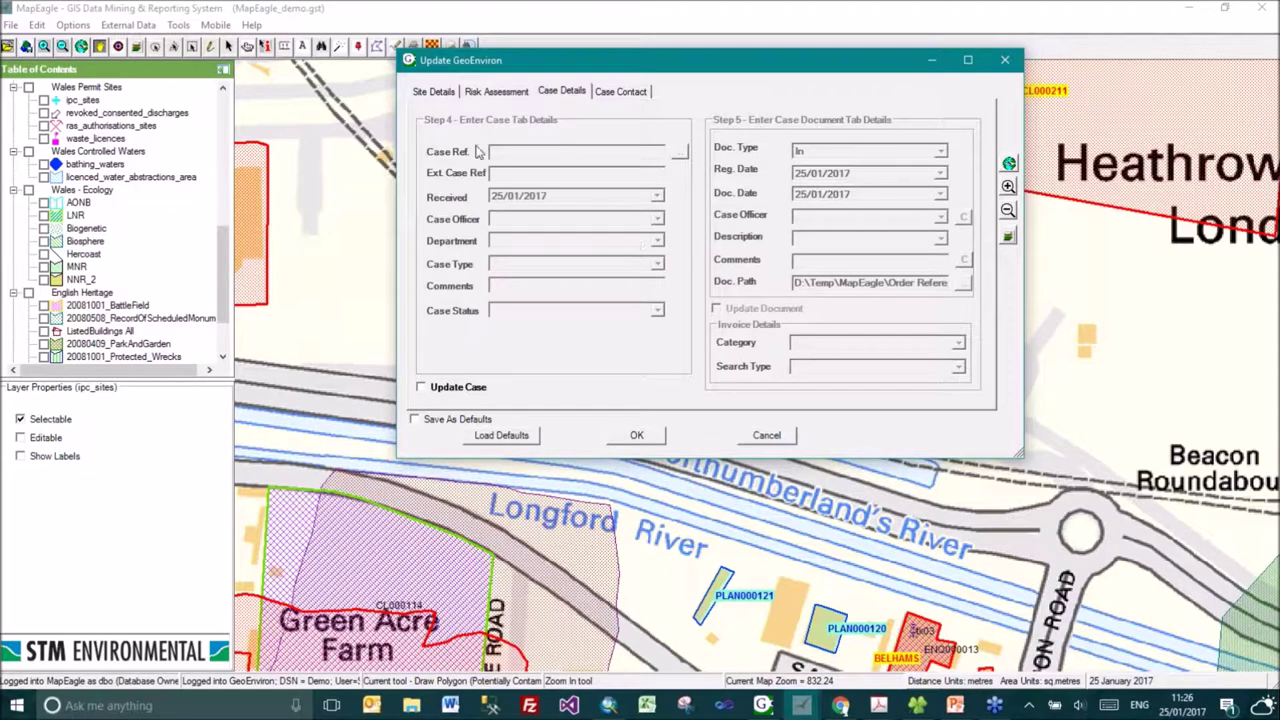
{"action": "left_click", "coordinate": [498, 93]}
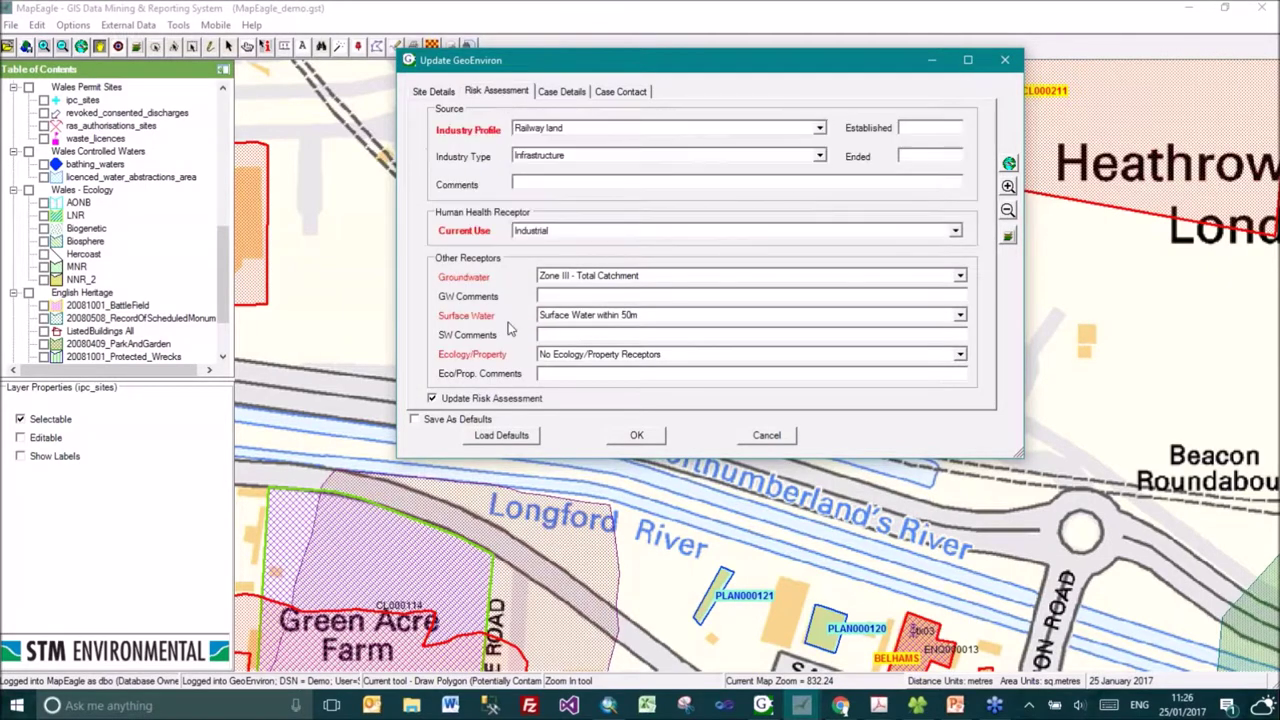
{"action": "left_click", "coordinate": [628, 433]}
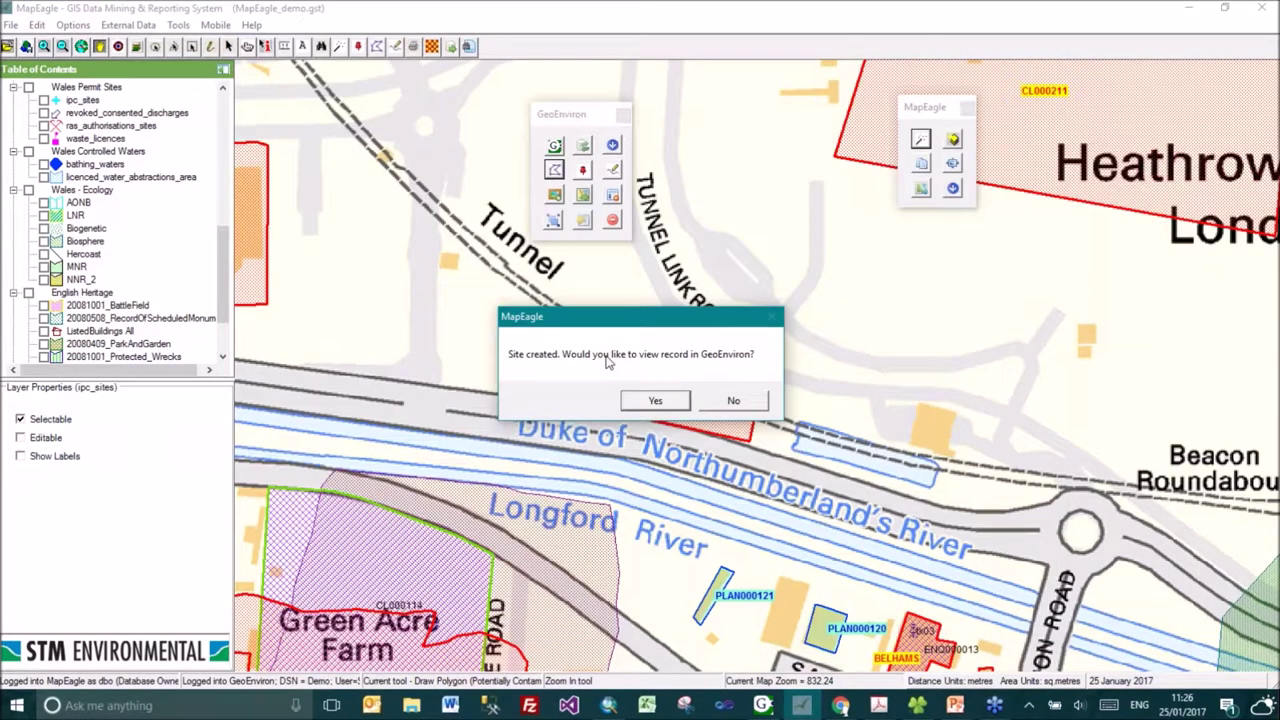
{"action": "left_click", "coordinate": [637, 406]}
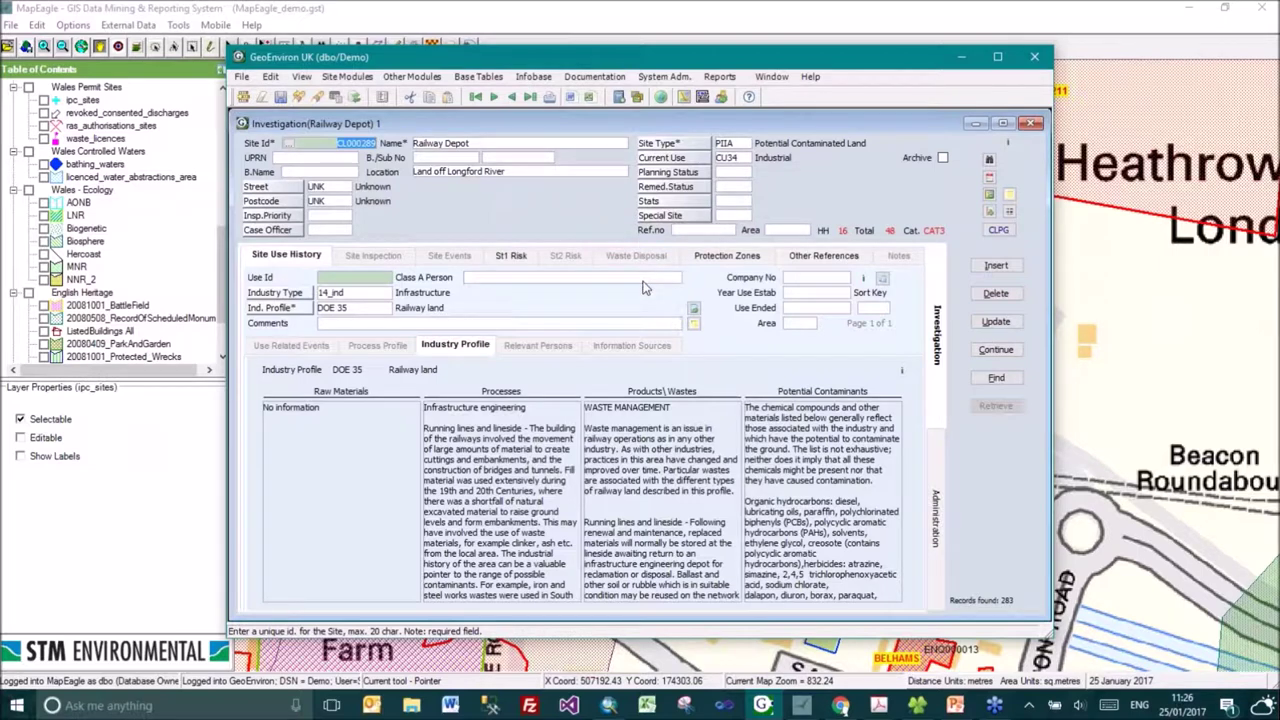
Check the Railway Depot record's current use, industry profile, protection zones and stage 1 risk assessment.
{"action": "left_click", "coordinate": [734, 163]}
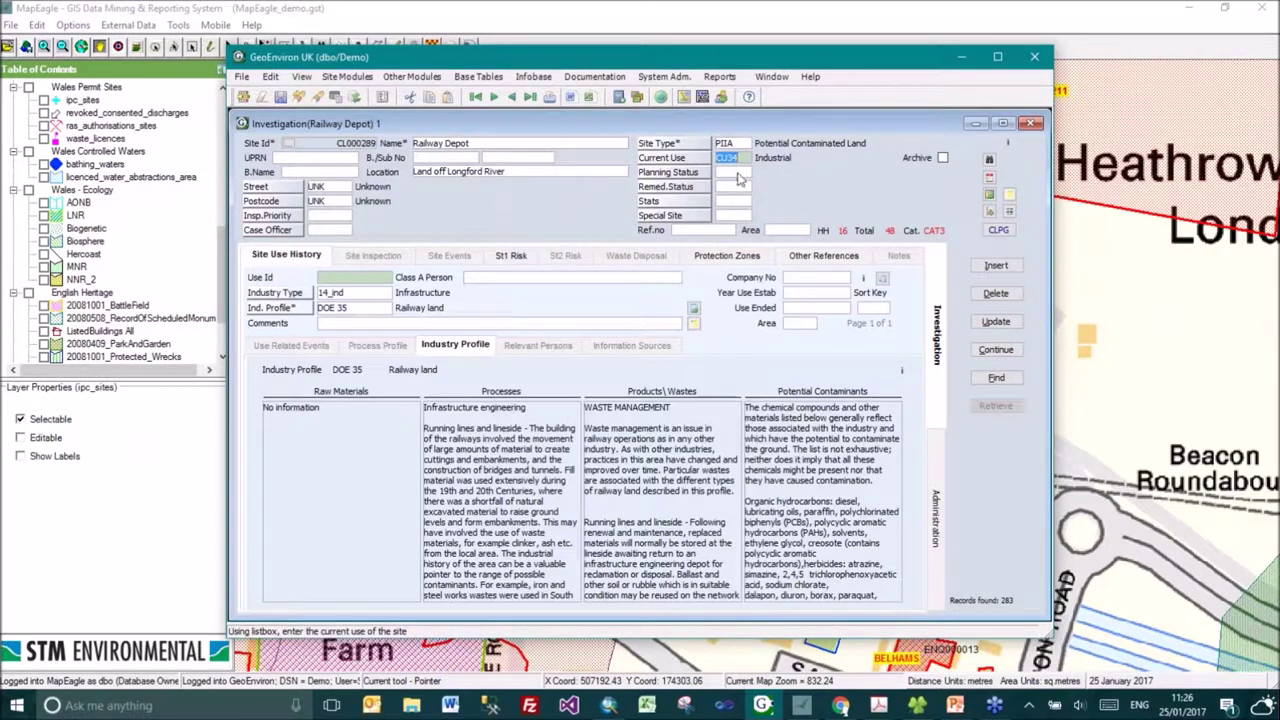
{"action": "left_click", "coordinate": [365, 311]}
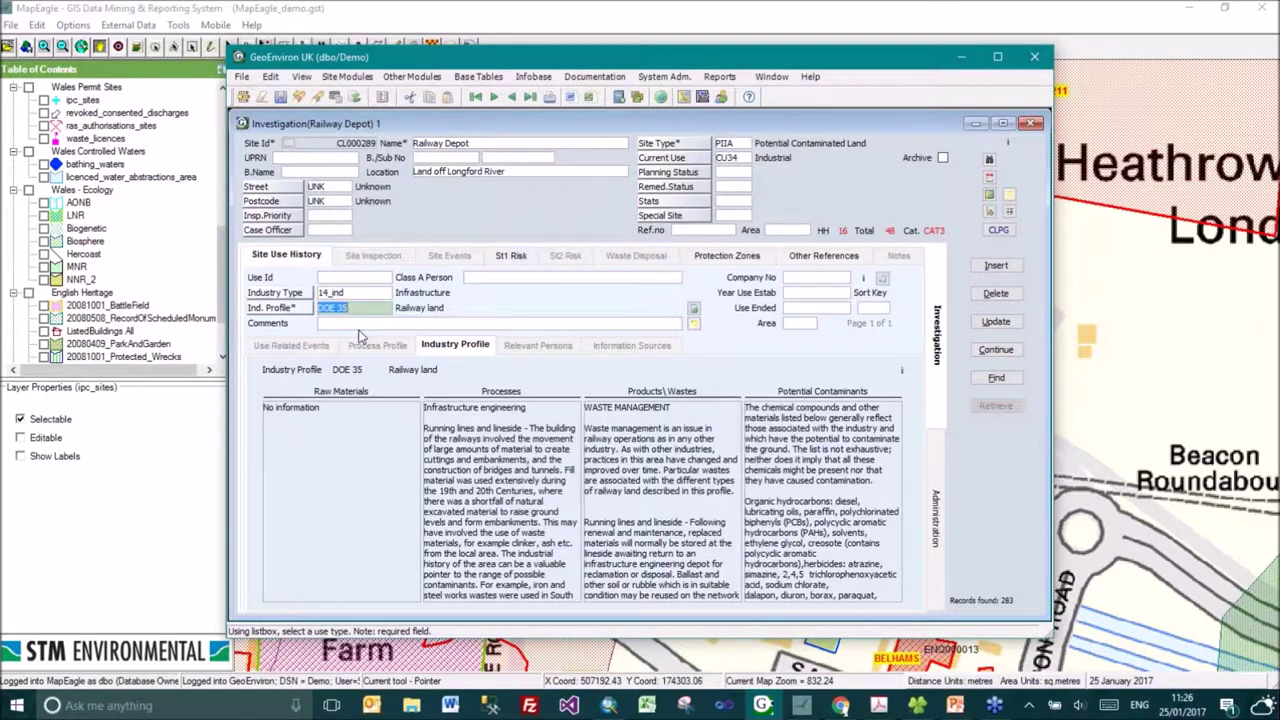
{"action": "left_click", "coordinate": [702, 256]}
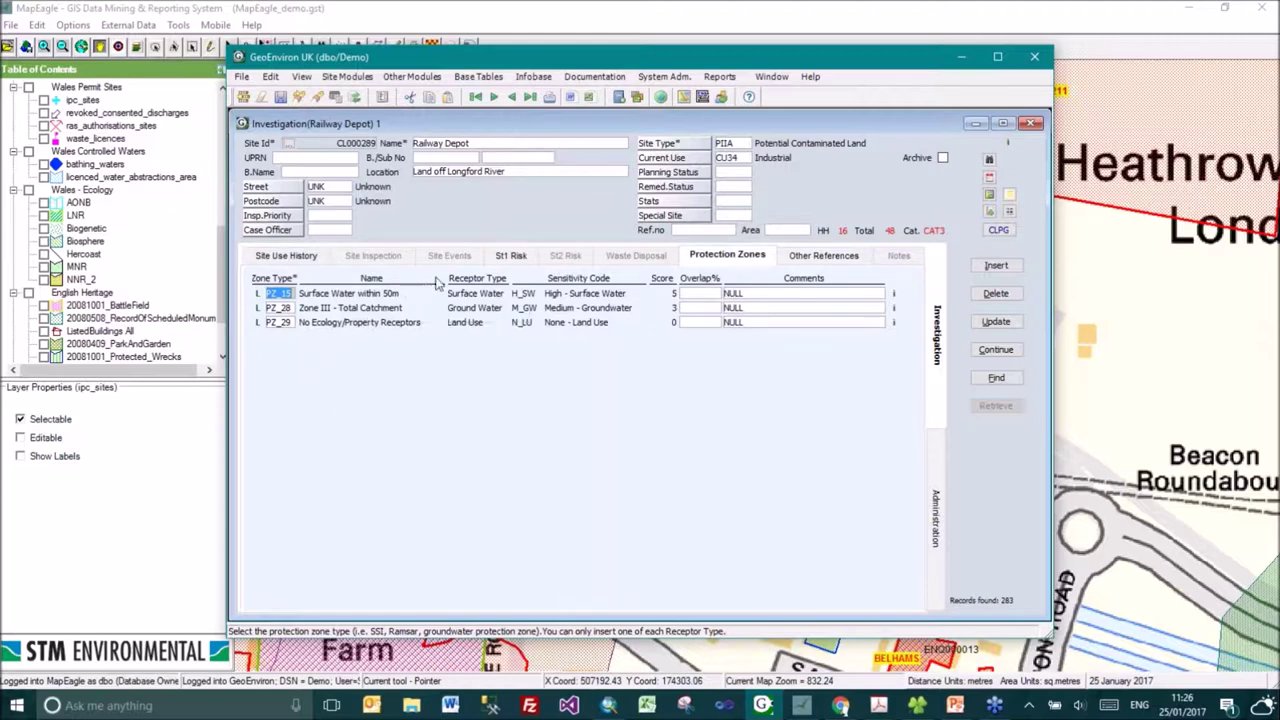
{"action": "left_click", "coordinate": [505, 256]}
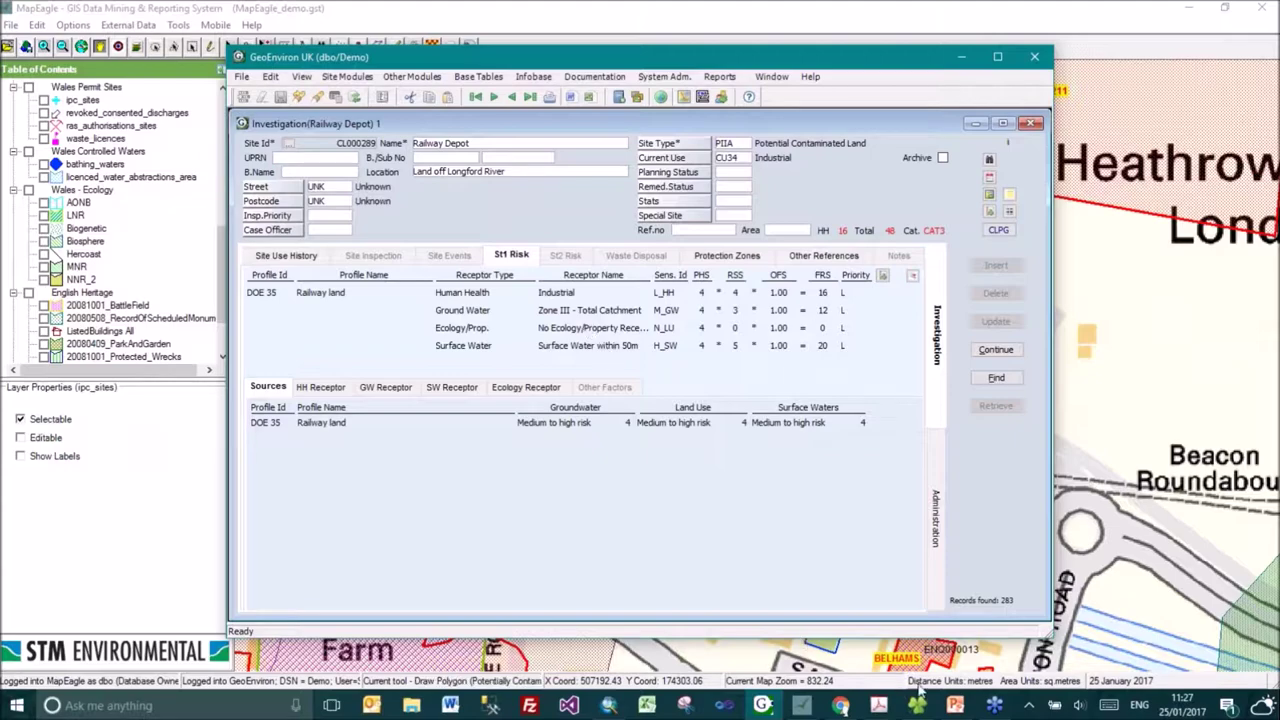
Switch to PowerPoint, start the slide show from the beginning and go to the Contaminated Land Site Prioritisation section.
{"action": "left_click", "coordinate": [955, 705]}
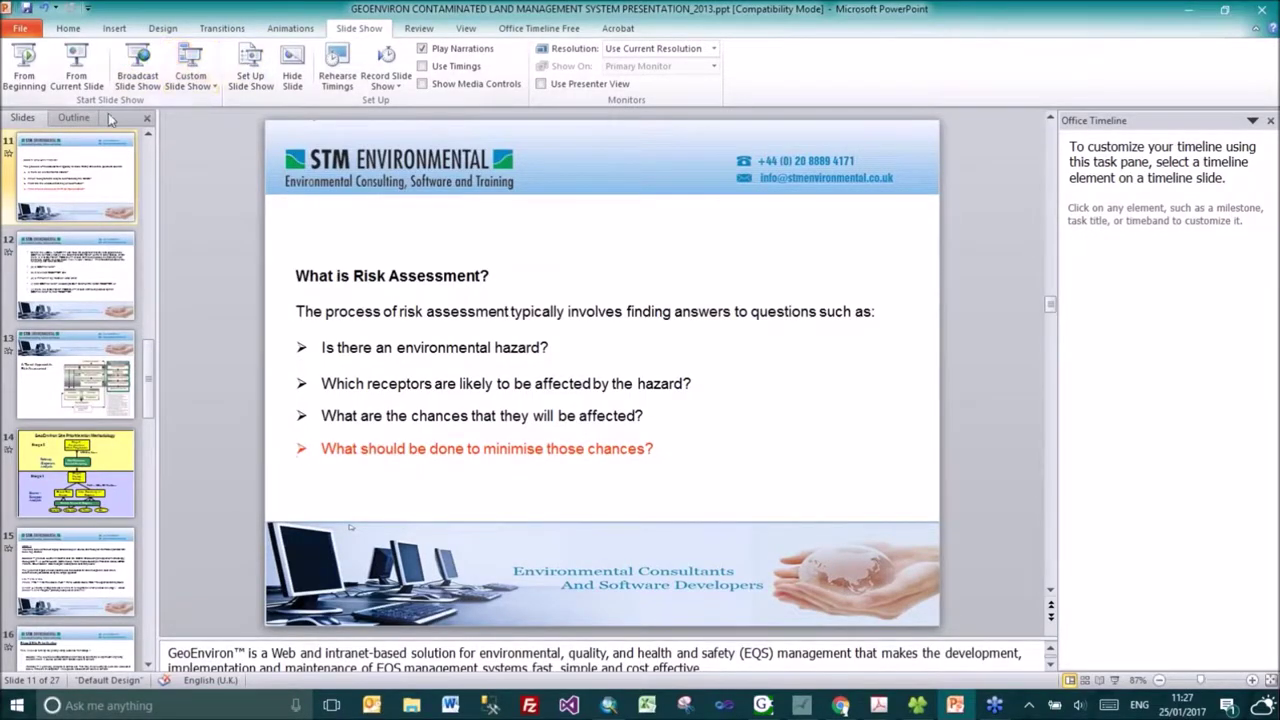
{"action": "left_click", "coordinate": [24, 65]}
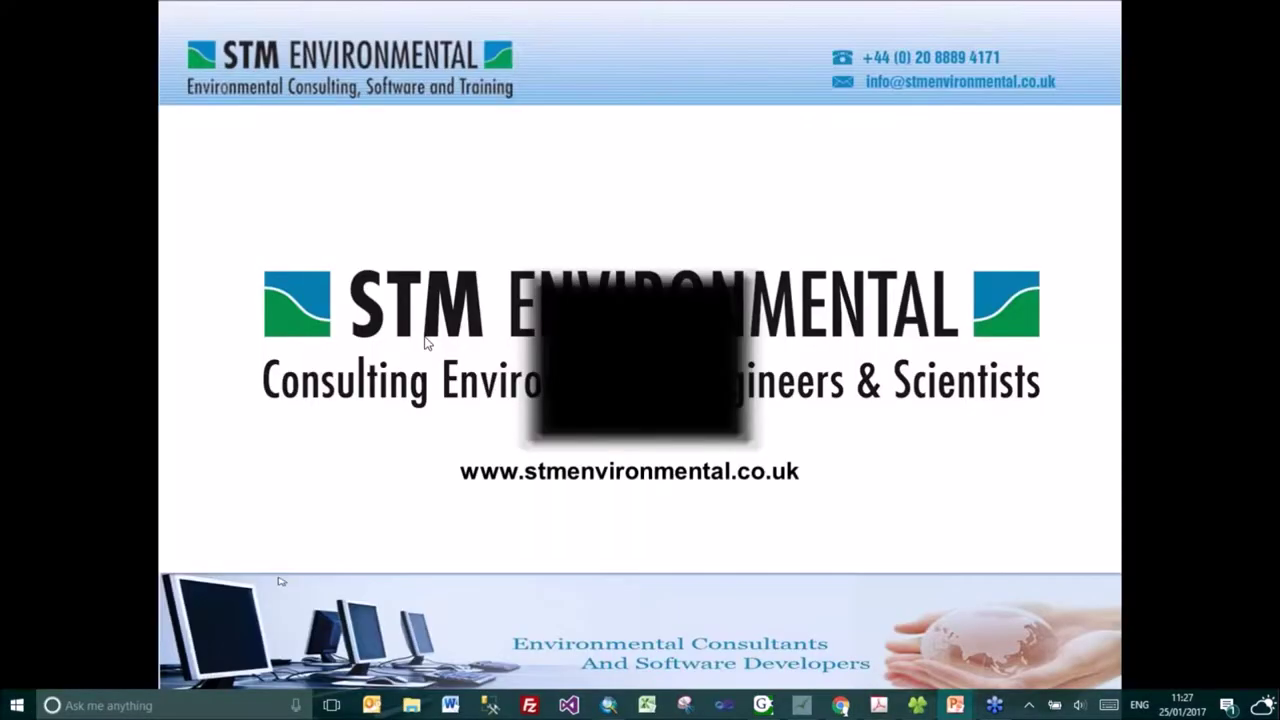
{"action": "key", "text": "Right"}
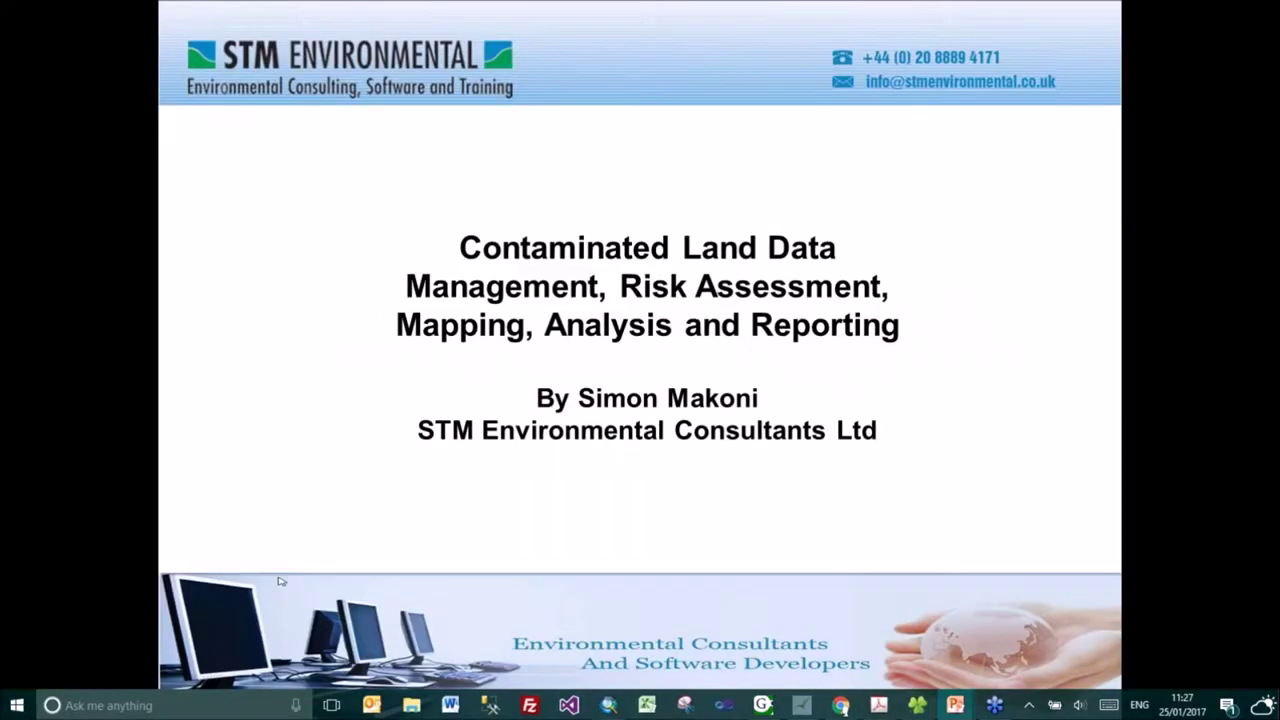
{"action": "key", "text": "Right"}
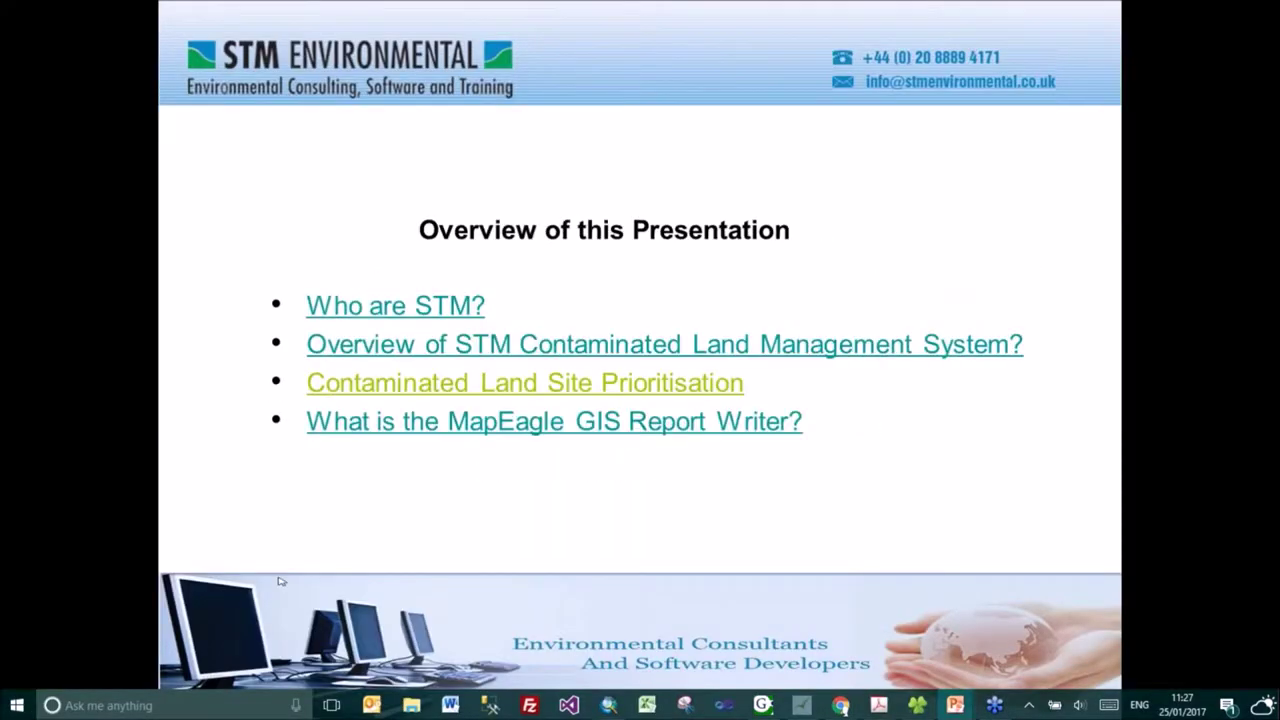
{"action": "left_click", "coordinate": [474, 386]}
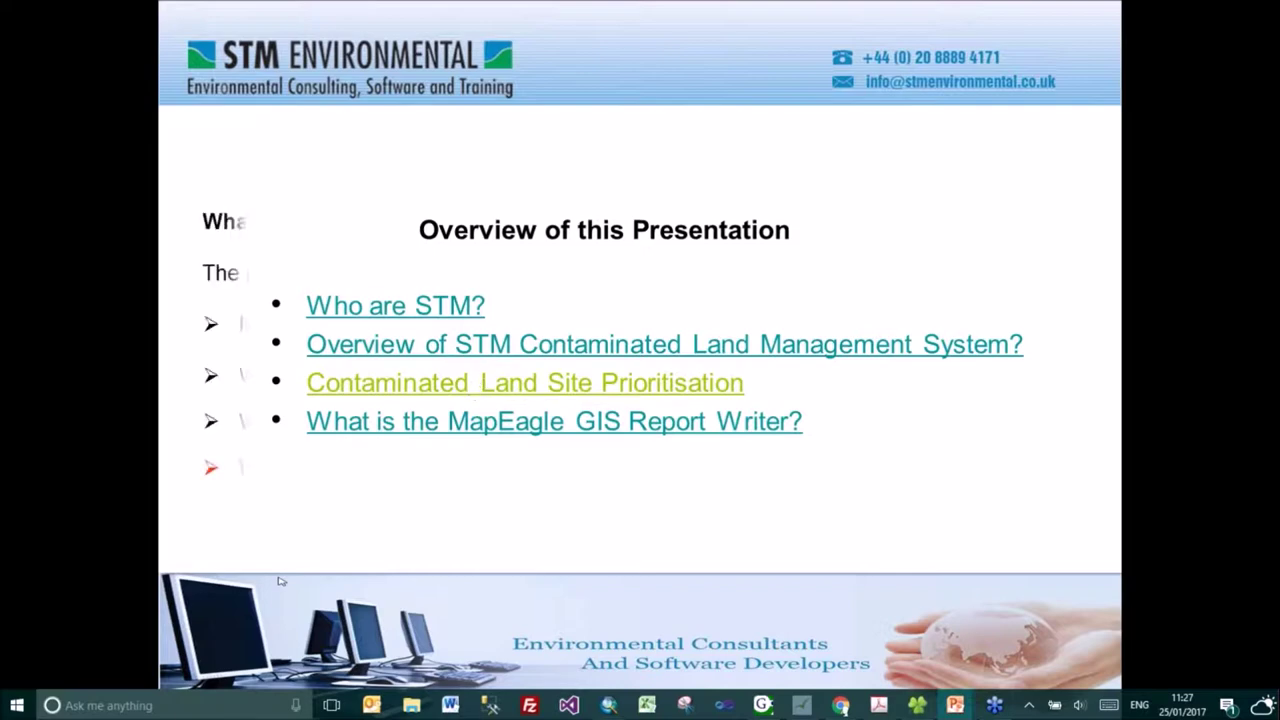
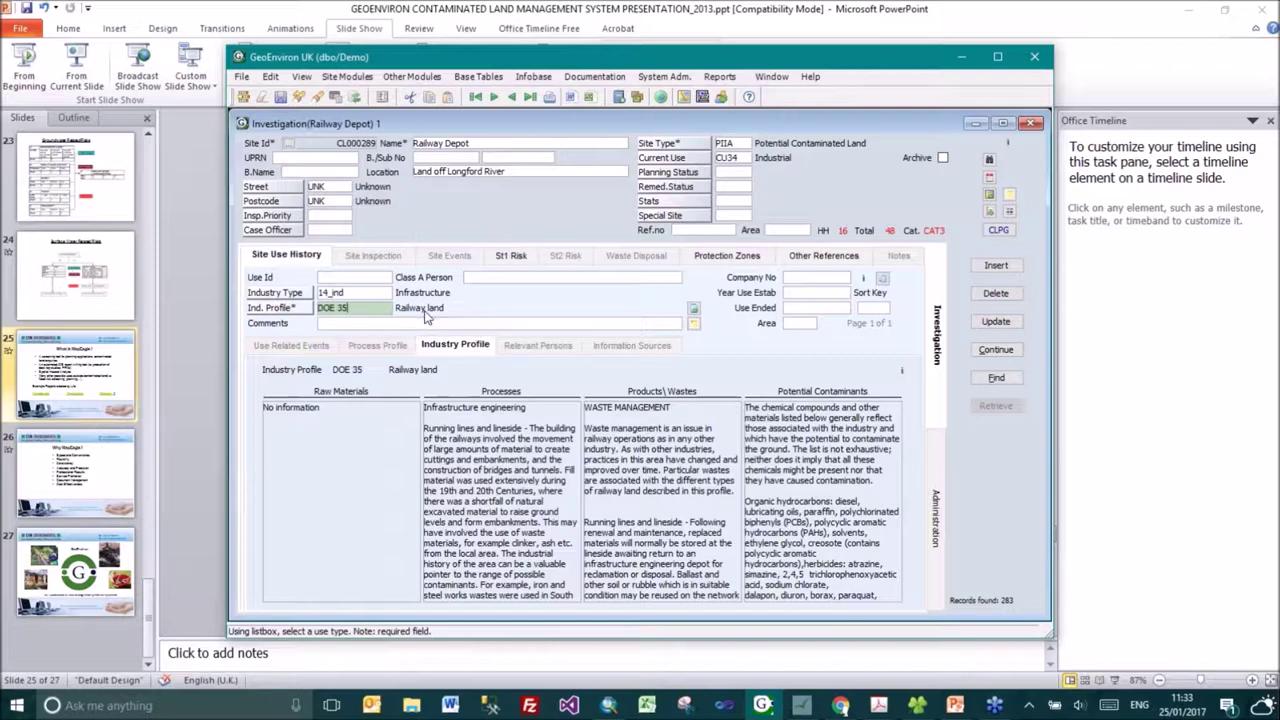
Look up the hazard scores of the Railway land industry profile in the base tables and return to the site record.
{"action": "double_click", "coordinate": [426, 314]}
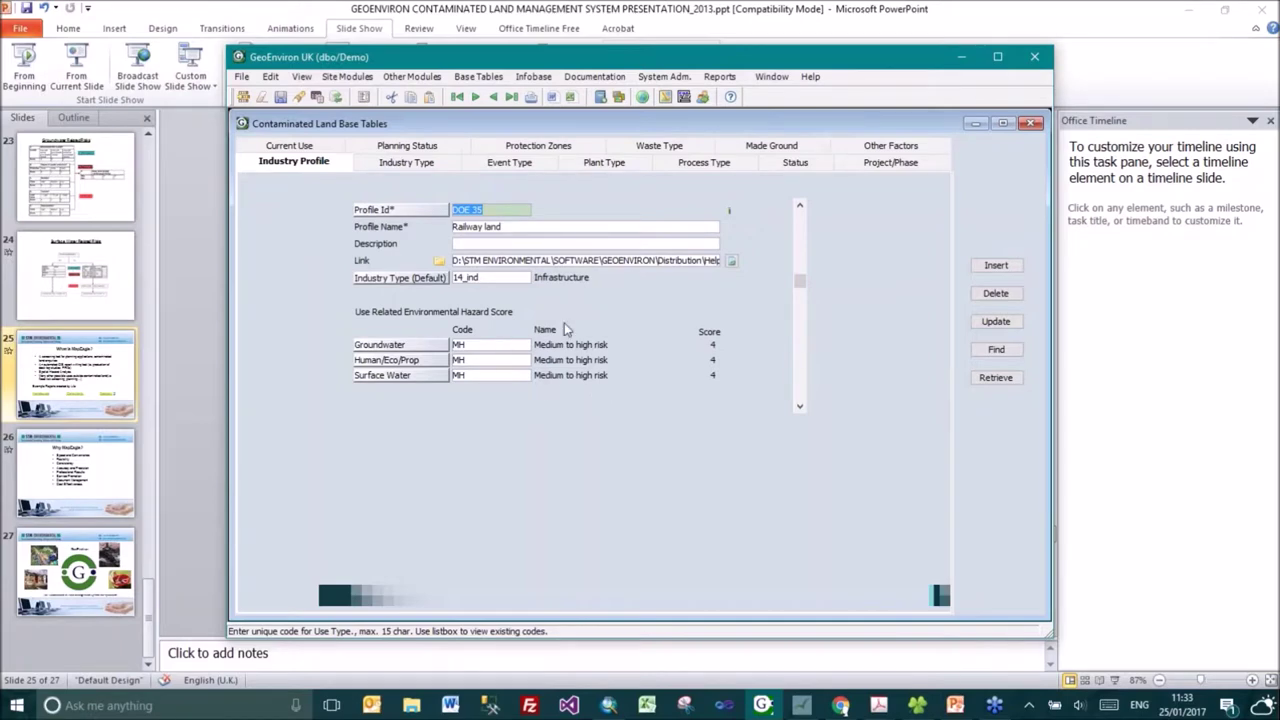
{"action": "left_click", "coordinate": [482, 361]}
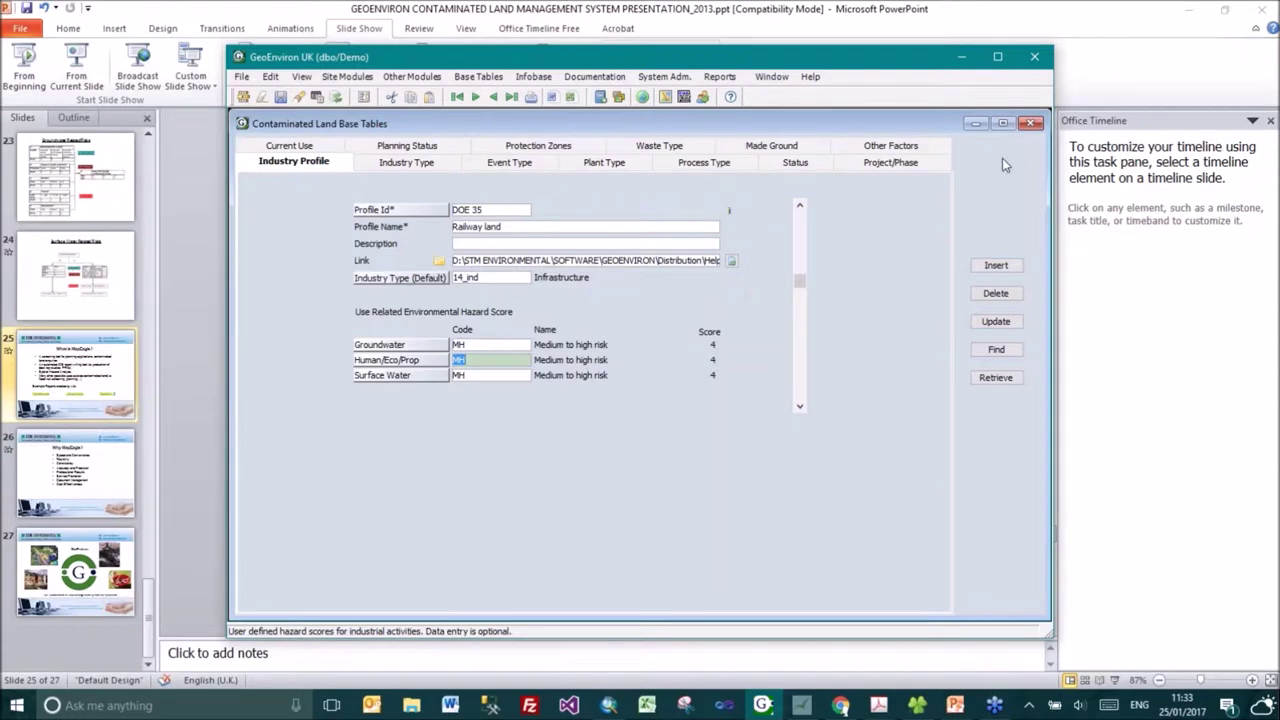
{"action": "left_click", "coordinate": [1031, 125]}
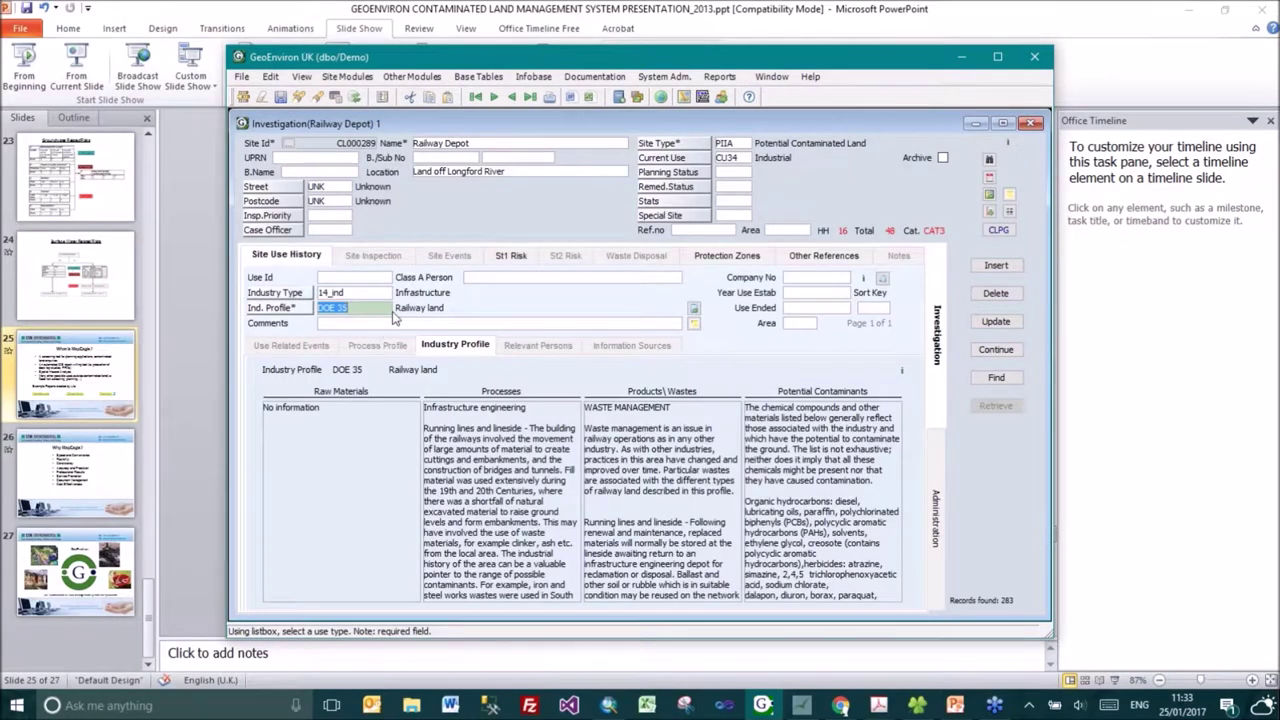
Open the current use base table from the site record and compare the land use sensitivity of Industrial, Allotments and Residential housing with gardens.
{"action": "left_click", "coordinate": [733, 161]}
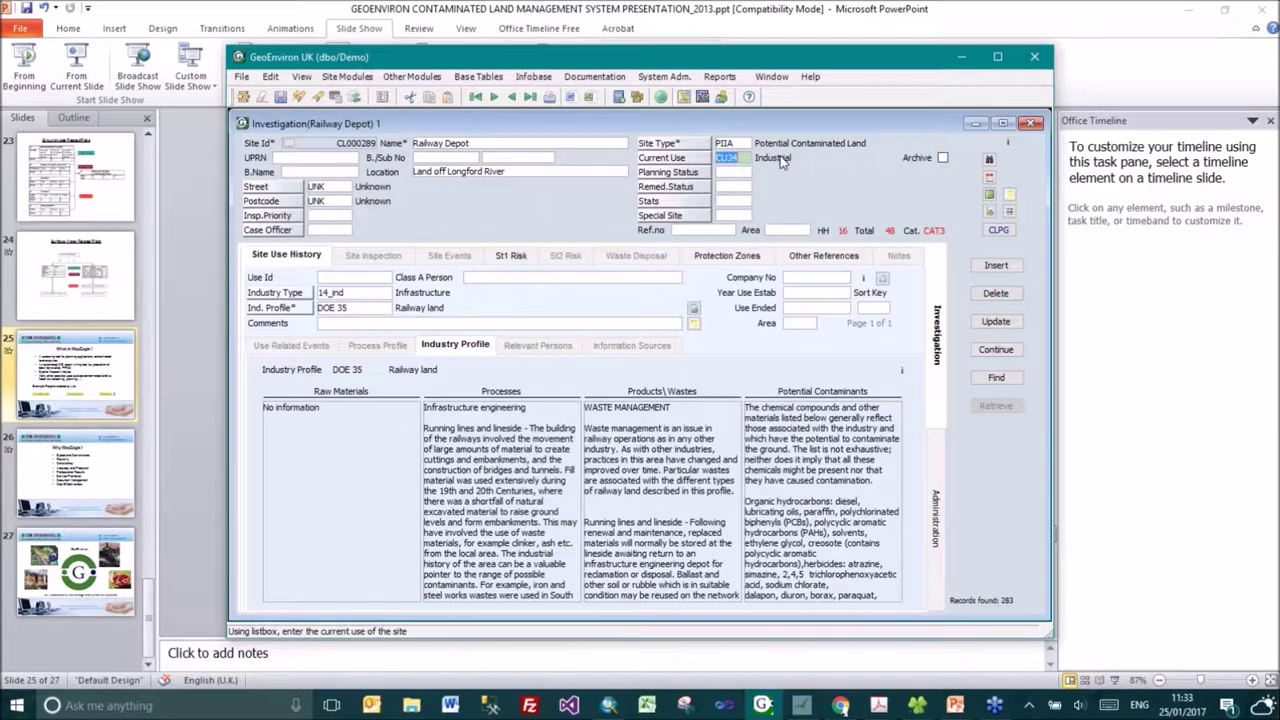
{"action": "key", "text": "Return"}
{"action": "double_click", "coordinate": [630, 236]}
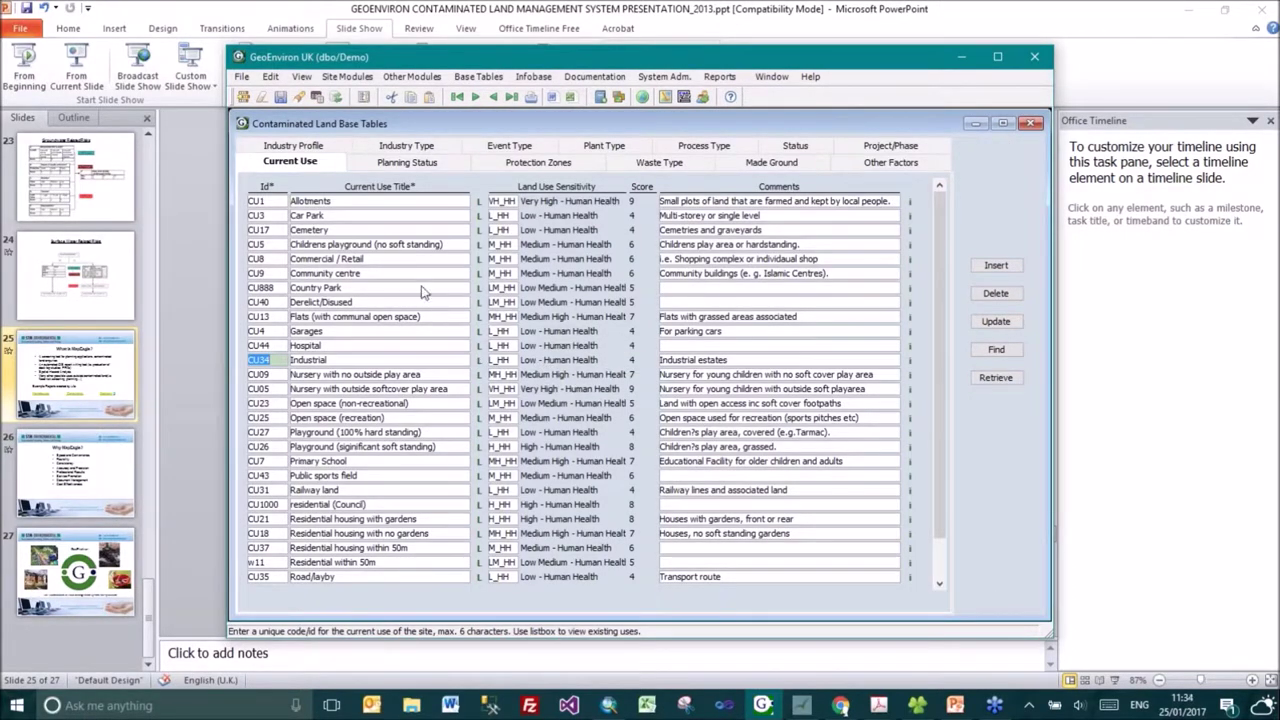
{"action": "key", "text": "Tab"}
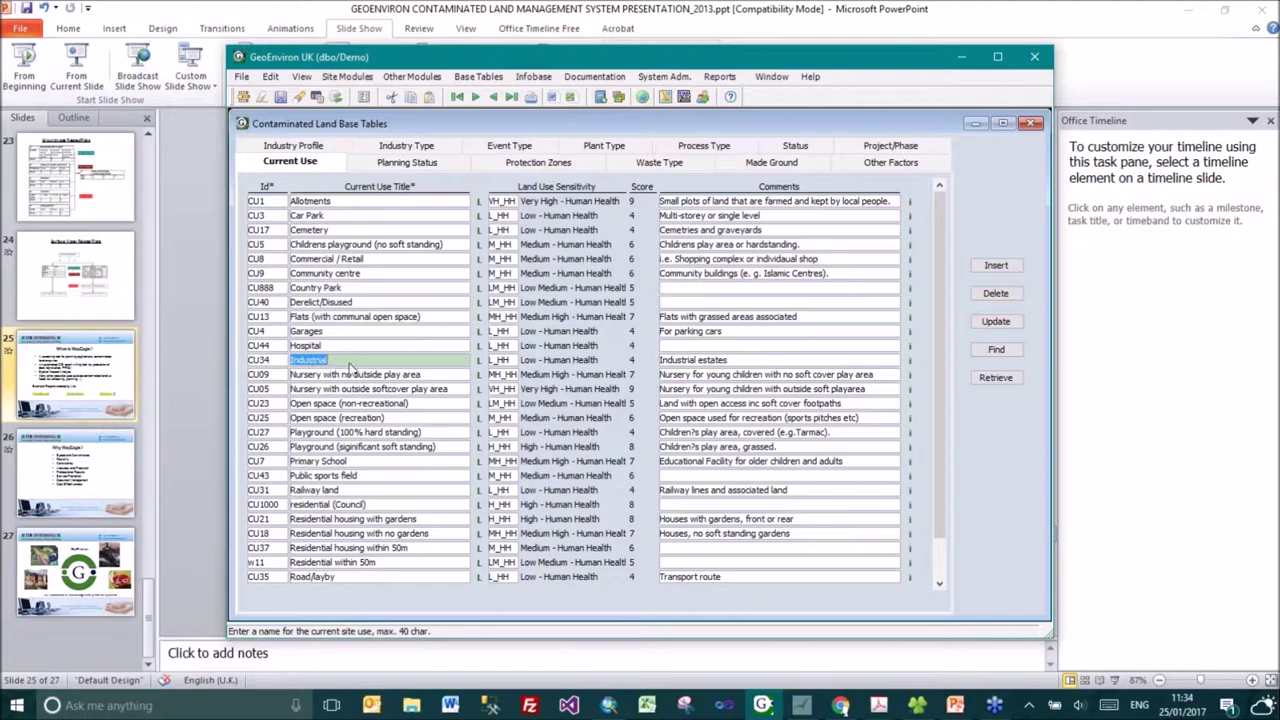
{"action": "key", "text": "Tab"}
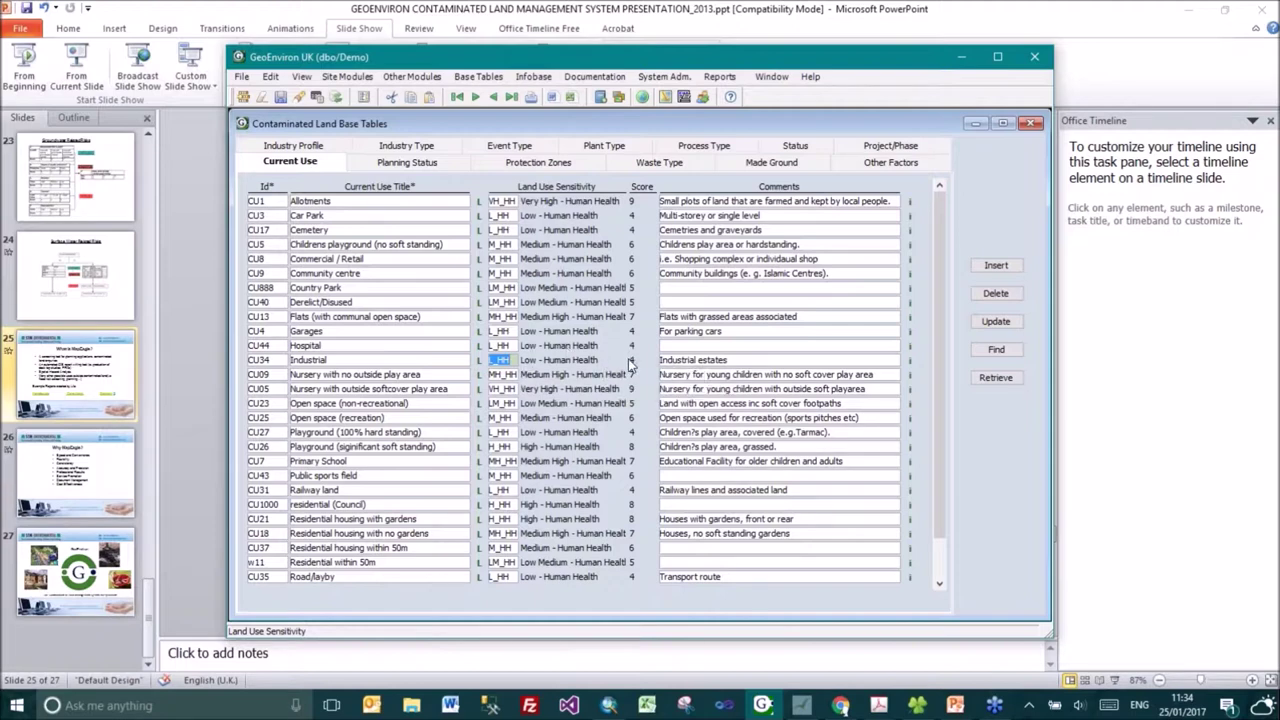
{"action": "left_click", "coordinate": [506, 203]}
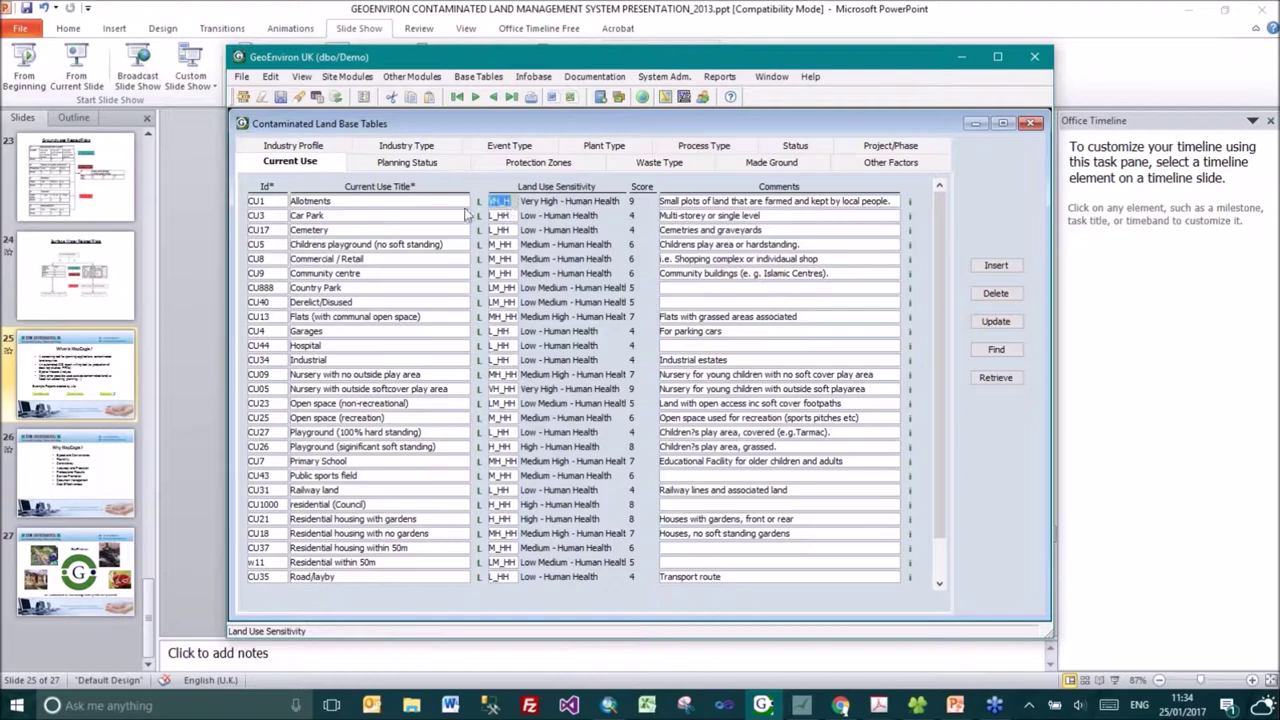
{"action": "left_click", "coordinate": [389, 205]}
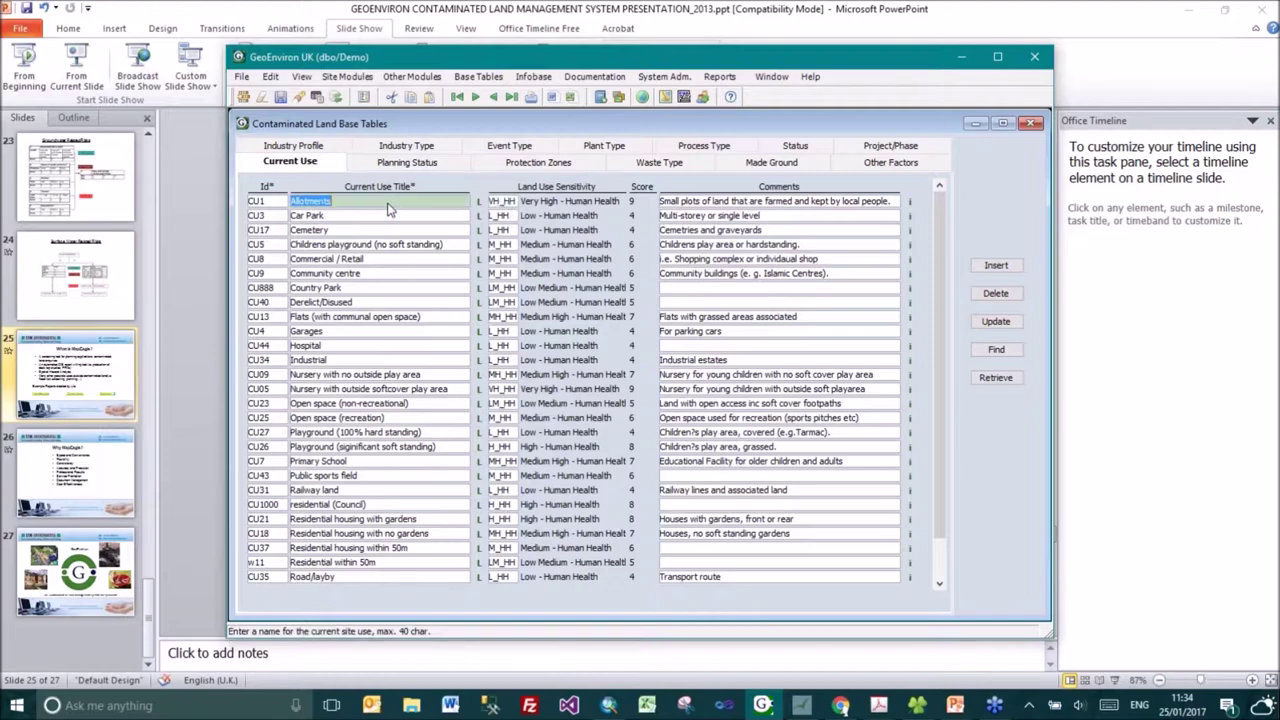
{"action": "left_click", "coordinate": [399, 520]}
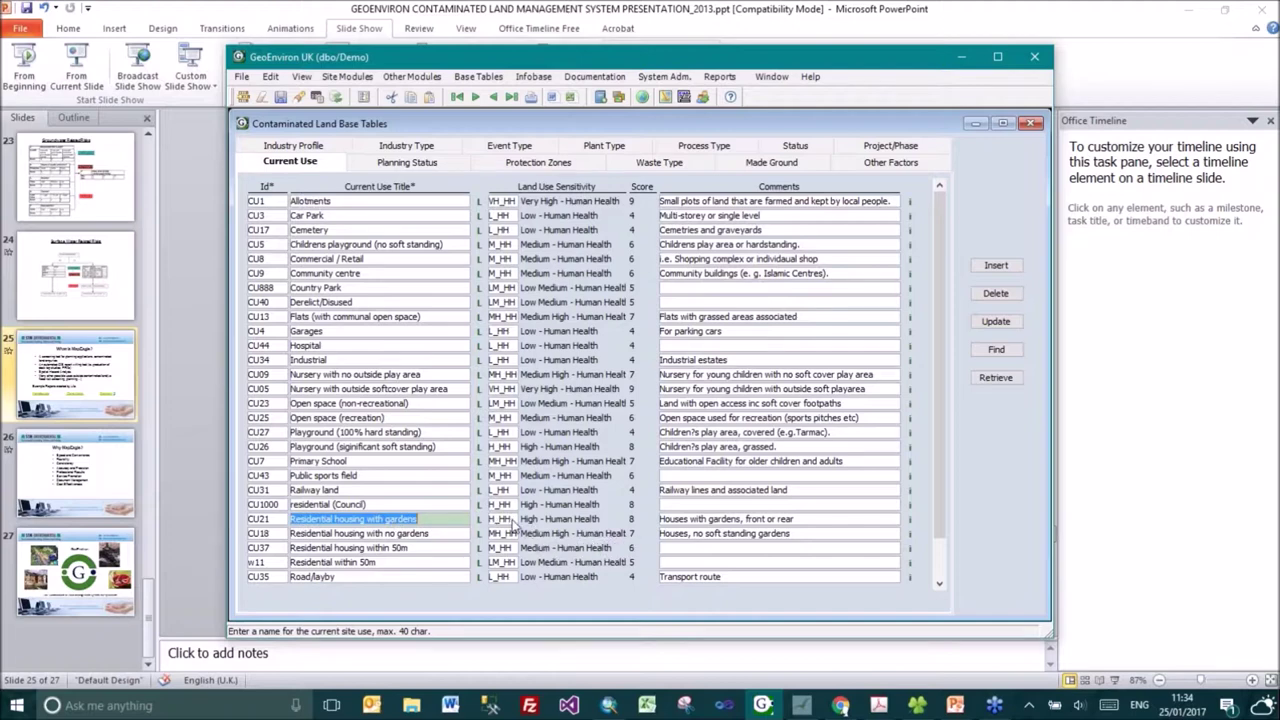
Sort the current uses by score in ascending and descending order, and return to the Railway Depot record's protection zones.
{"action": "left_click", "coordinate": [642, 187]}
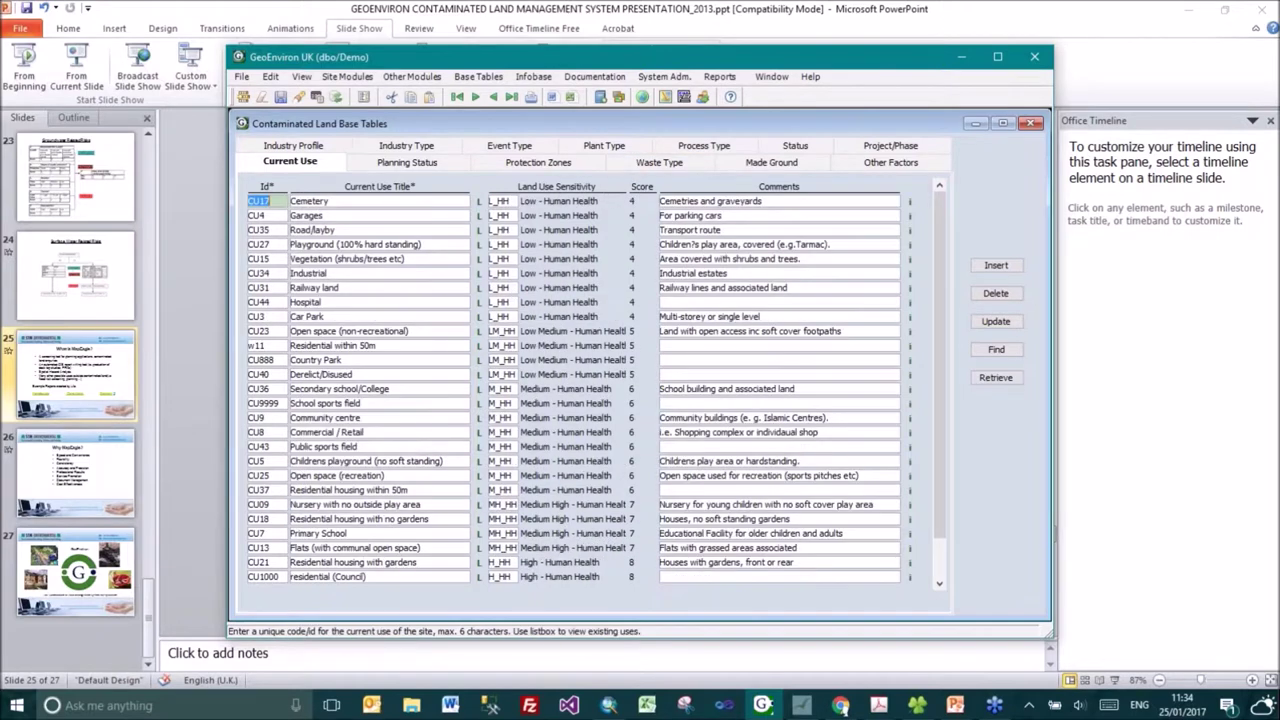
{"action": "left_click", "coordinate": [641, 187]}
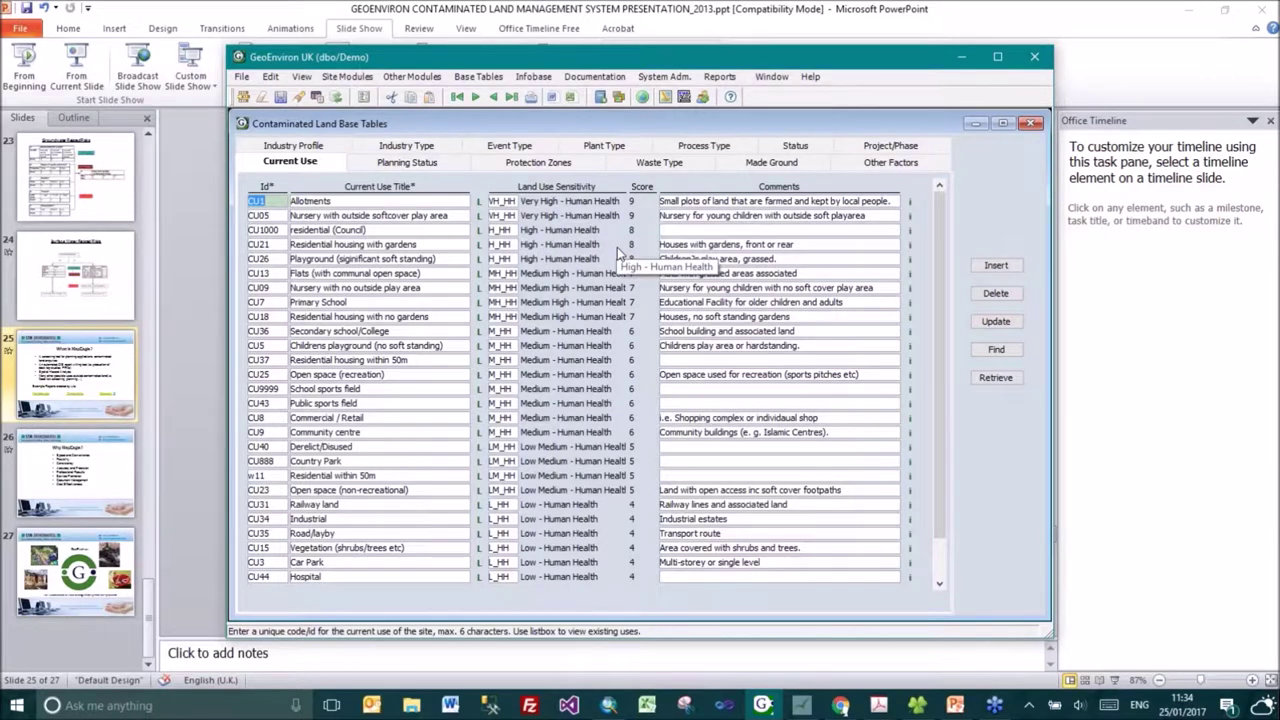
{"action": "left_click", "coordinate": [1030, 124]}
{"action": "left_click", "coordinate": [705, 256]}
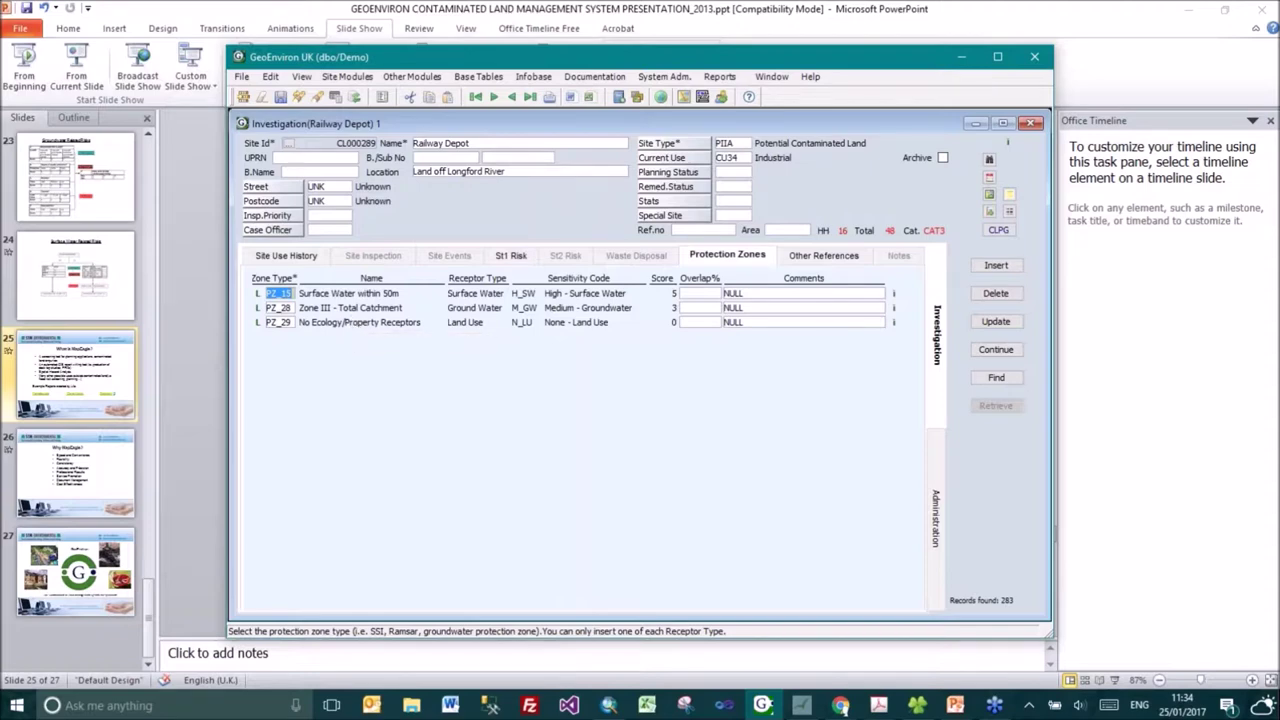
Look up the No Ecology/Property Receptors zone in the base tables, and return to the Railway Depot record to show its Stage 1 risk scores.
{"action": "double_click", "coordinate": [354, 322]}
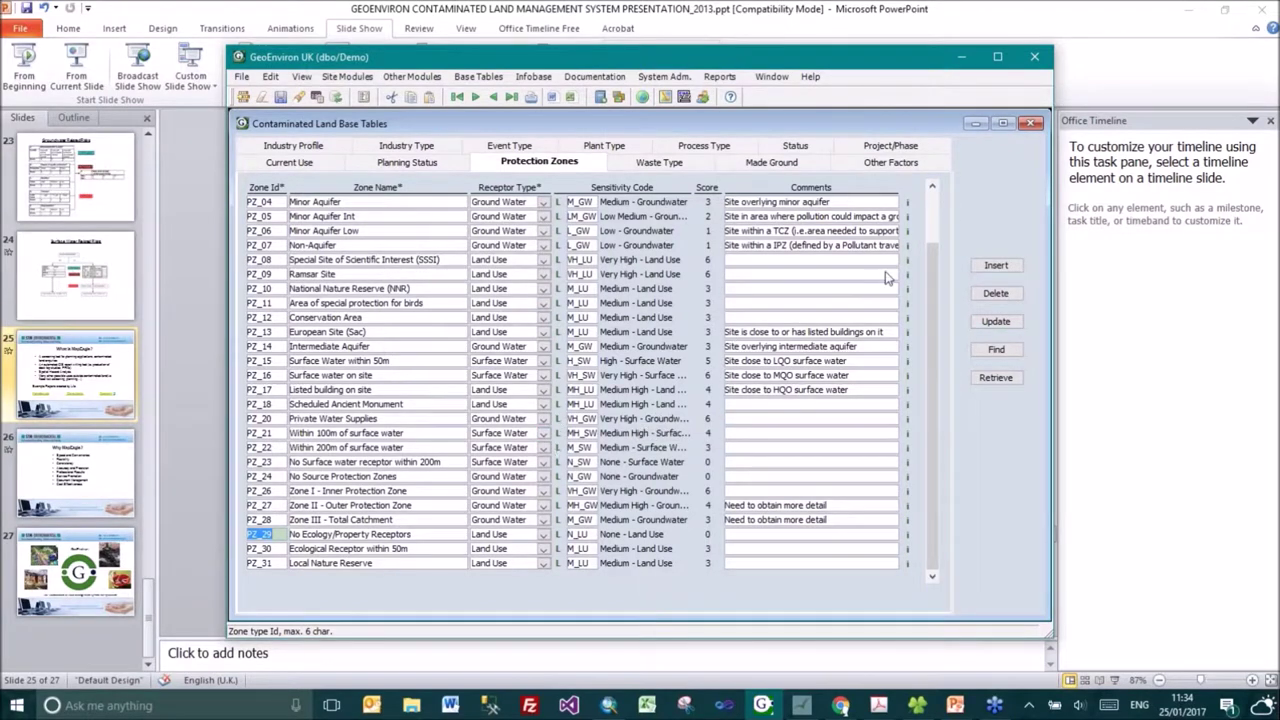
{"action": "left_click", "coordinate": [1028, 124]}
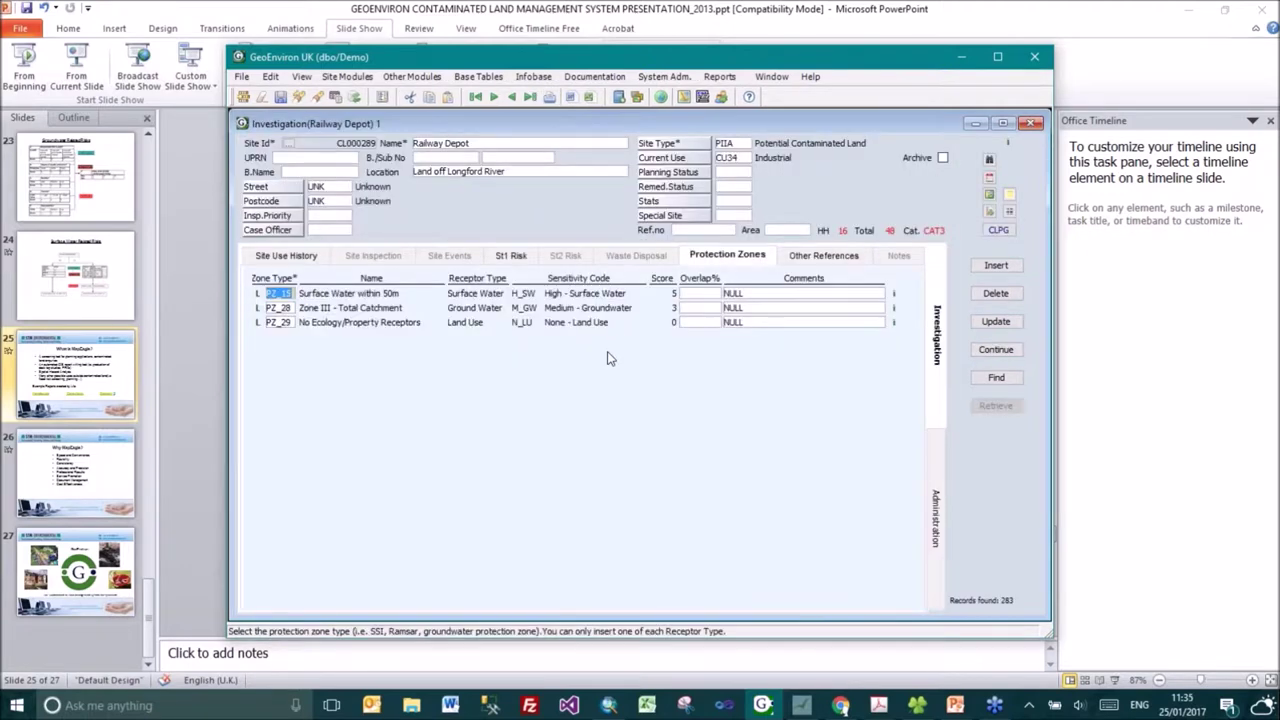
{"action": "left_click", "coordinate": [512, 256]}
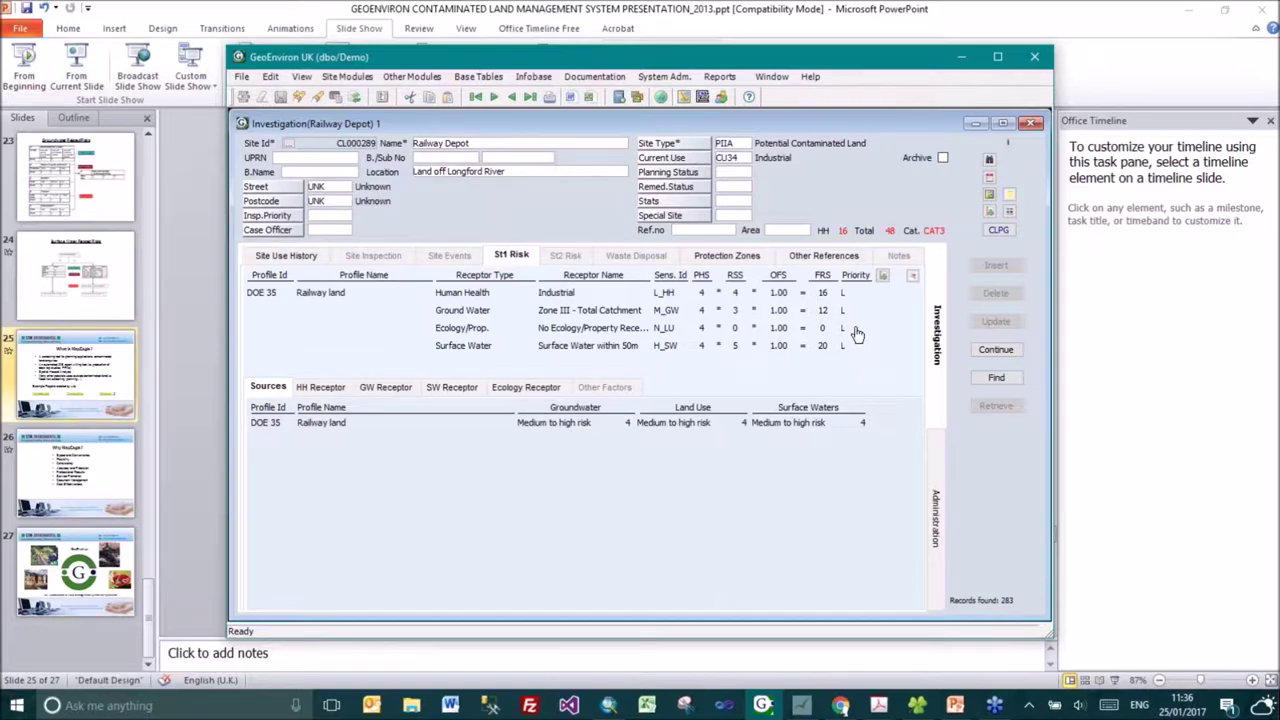
Open the Stage 1 Site Risk Assessment report, retrieve all Human Health scores per site and maximise the program window.
{"action": "left_click", "coordinate": [884, 276]}
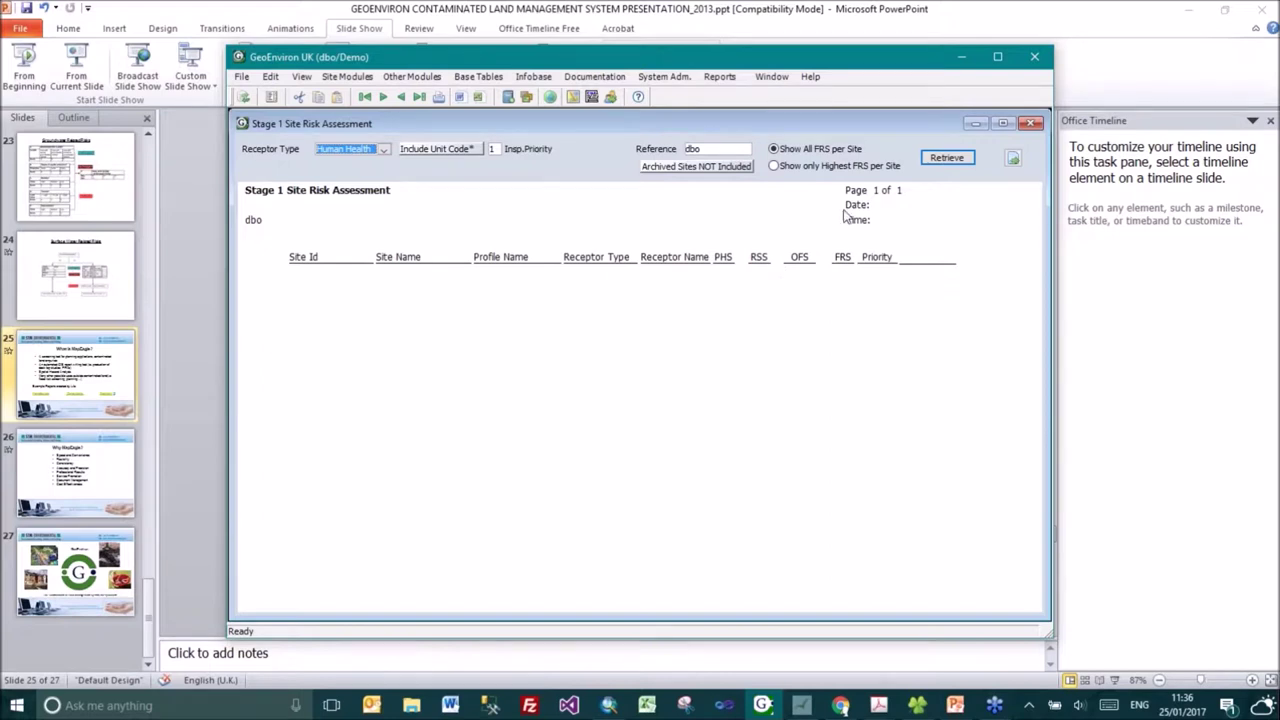
{"action": "left_click", "coordinate": [946, 158]}
{"action": "left_click", "coordinate": [946, 158]}
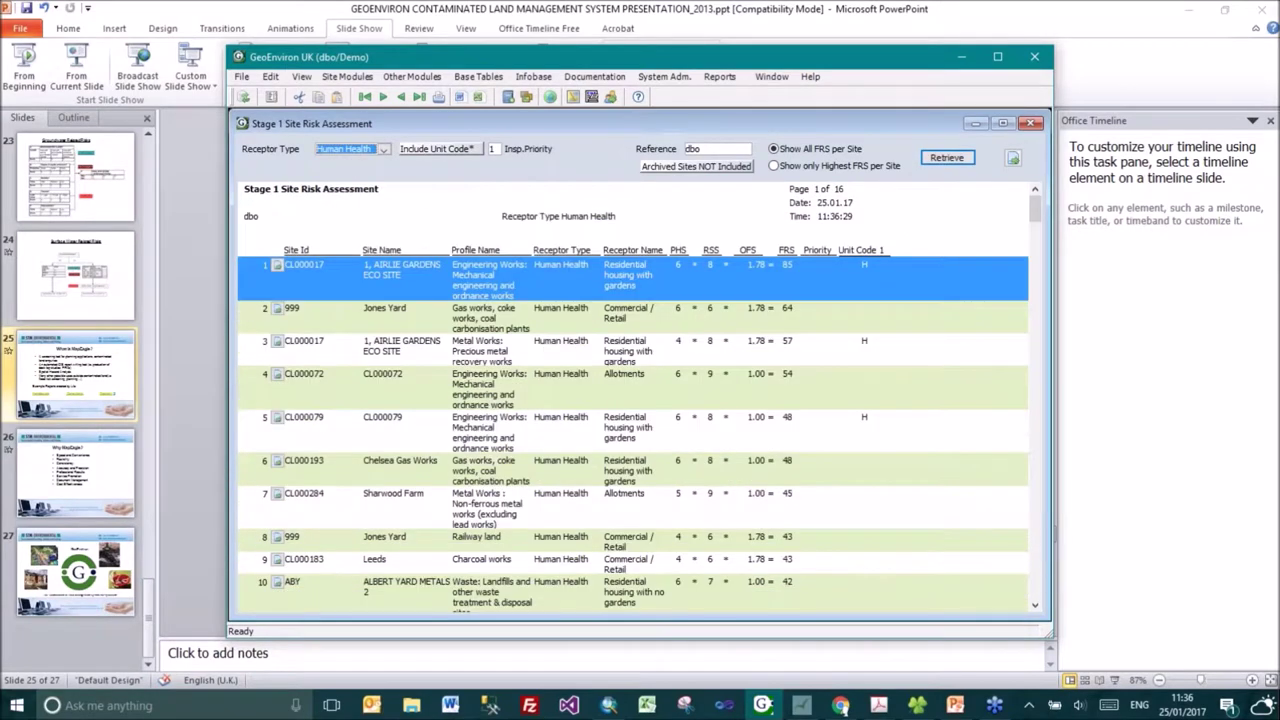
{"action": "left_click", "coordinate": [1034, 212]}
{"action": "mouse_move", "coordinate": [1034, 218]}
{"action": "left_mouse_down"}
{"action": "mouse_move", "coordinate": [1020, 252]}
{"action": "mouse_move", "coordinate": [1017, 205]}
{"action": "left_mouse_up"}
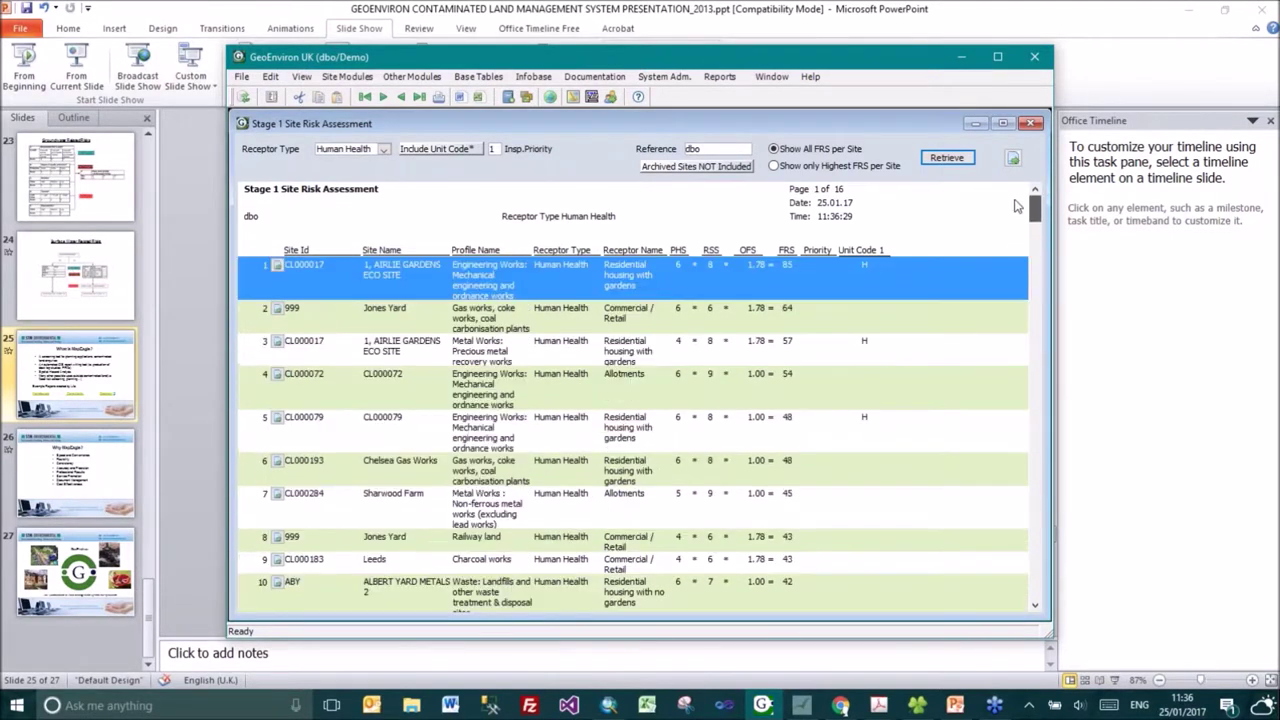
{"action": "left_click", "coordinate": [996, 58]}
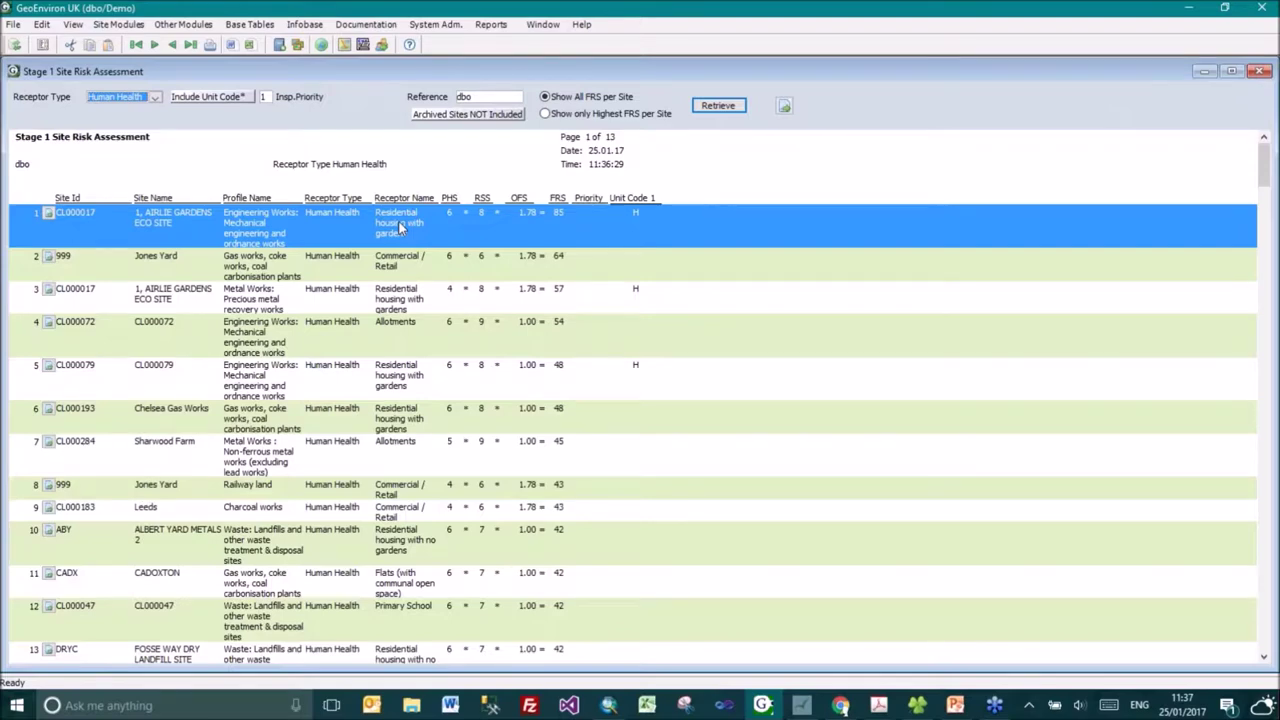
Compare the industry profiles of the highest-ranked sites in the report, down to Chelsea Gas Works.
{"action": "left_click", "coordinate": [300, 272]}
{"action": "left_click", "coordinate": [280, 310]}
{"action": "left_click", "coordinate": [268, 350]}
{"action": "left_click", "coordinate": [266, 392]}
{"action": "left_click", "coordinate": [278, 420]}
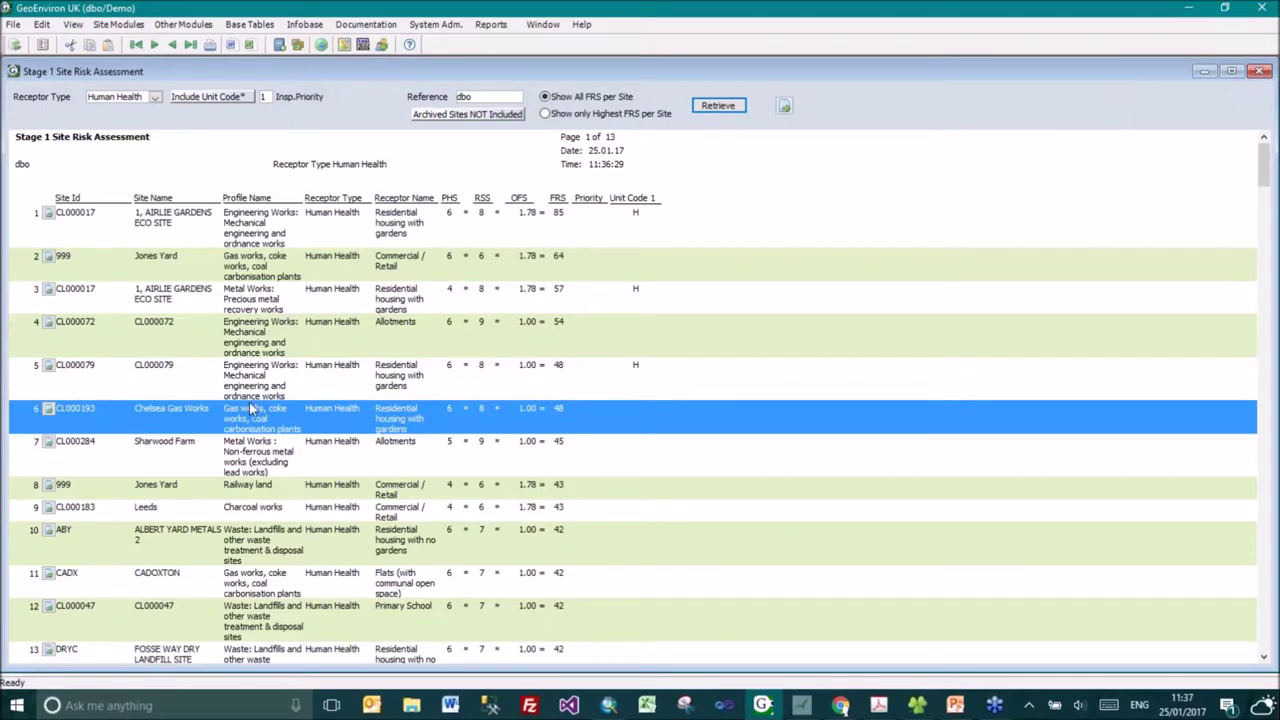
Go to the lowest-ranked sites in the report and open the German Road site record from there.
{"action": "left_click_drag", "start_coordinate": [1263, 180], "coordinate": [1264, 630]}
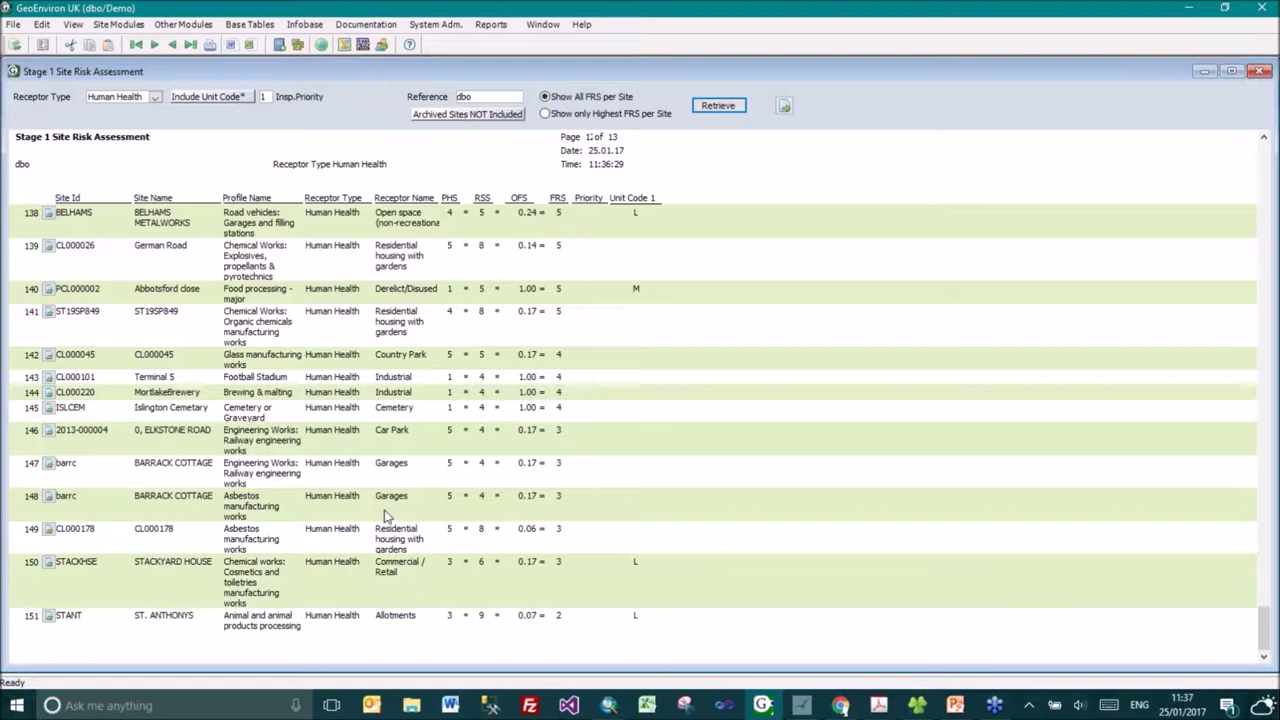
{"action": "left_click", "coordinate": [353, 259]}
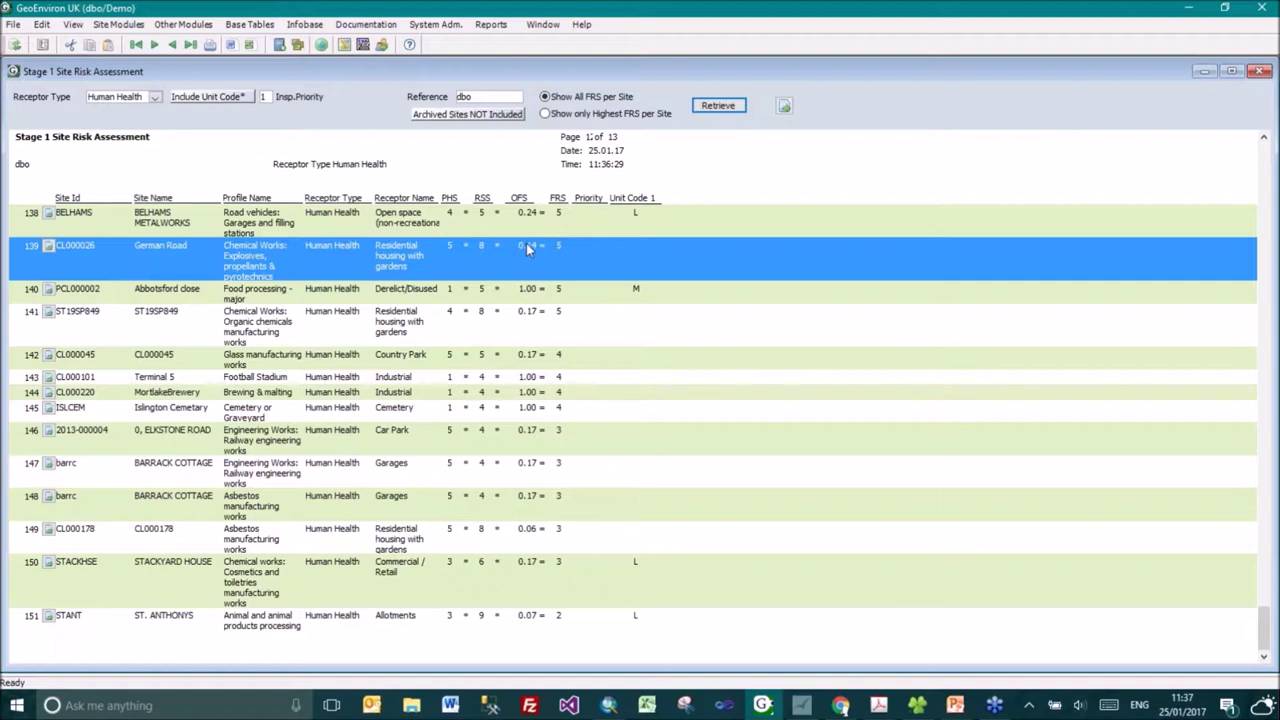
{"action": "left_click", "coordinate": [50, 248]}
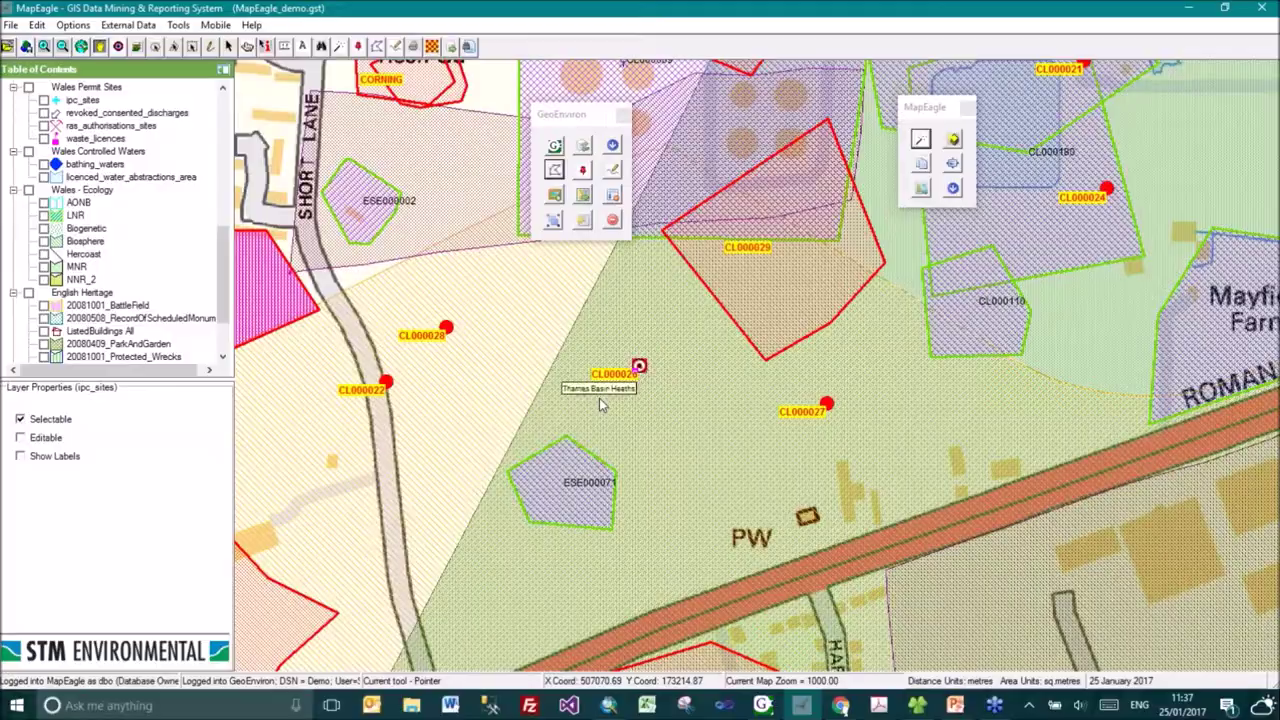
{"action": "key", "text": "alt+Tab"}
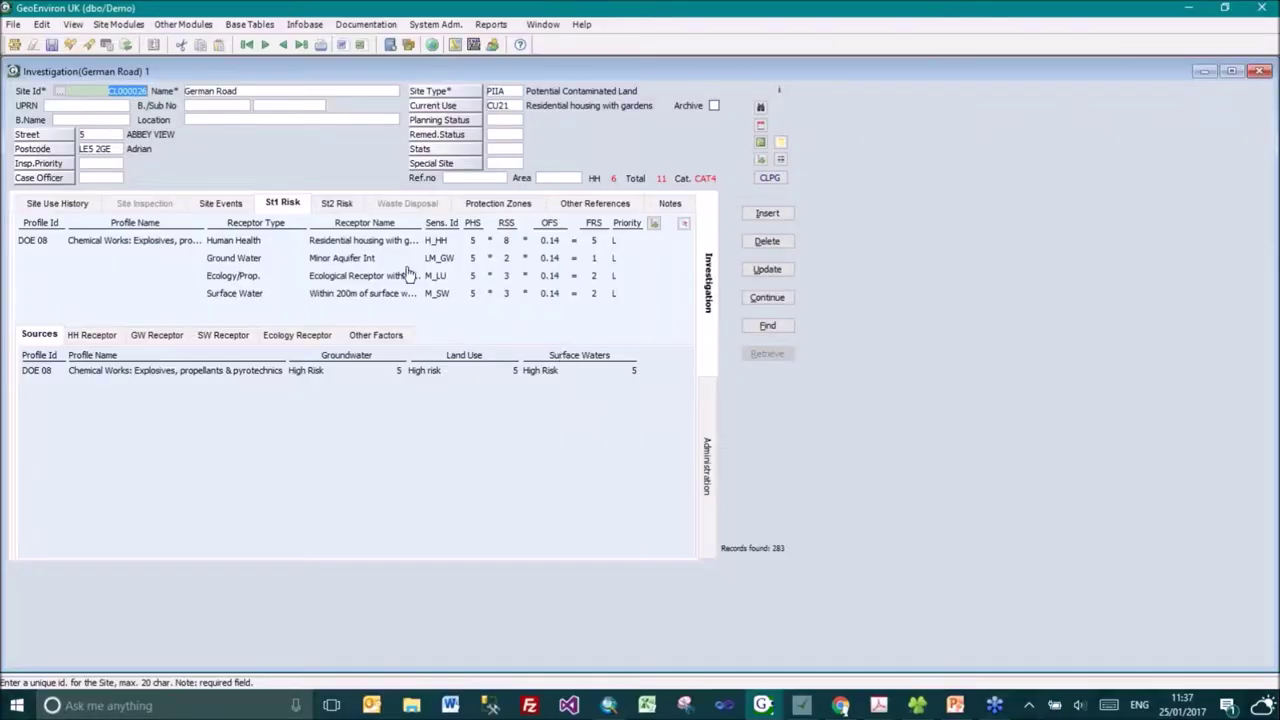
Show the other factors applied to German Road and review the entries OFC03 and OFC08.
{"action": "left_click", "coordinate": [361, 340]}
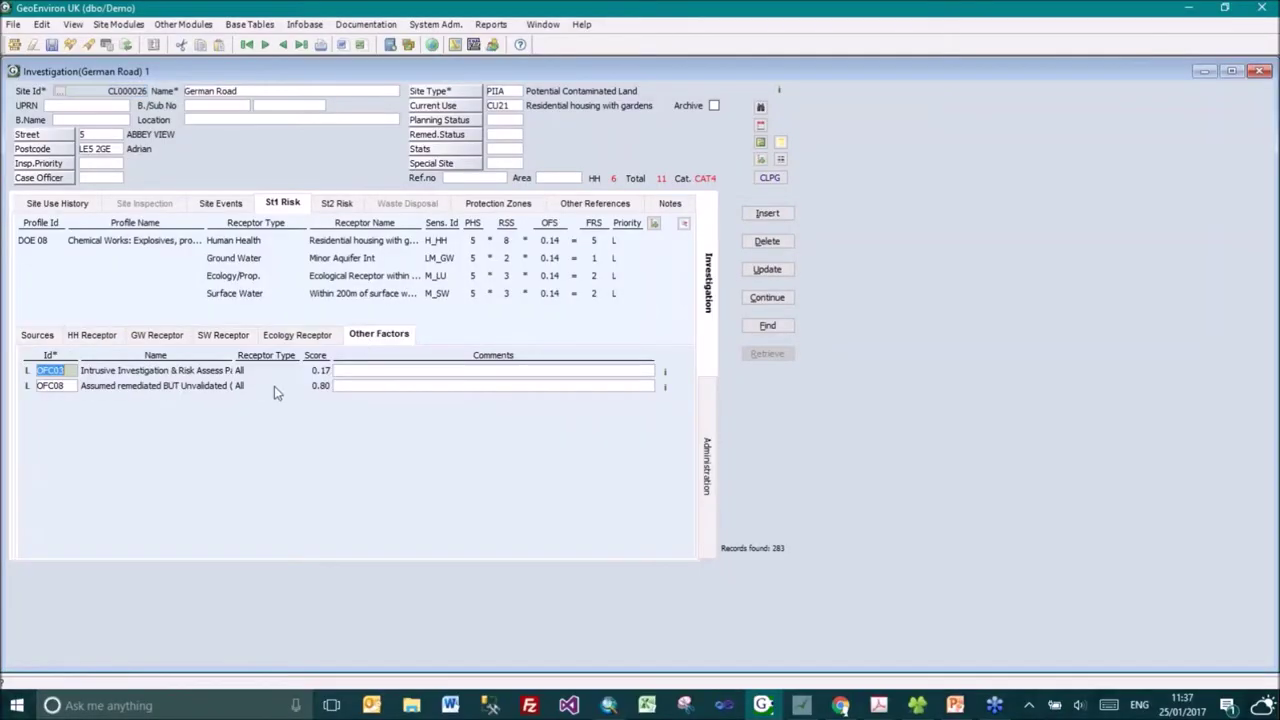
{"action": "left_click", "coordinate": [64, 386]}
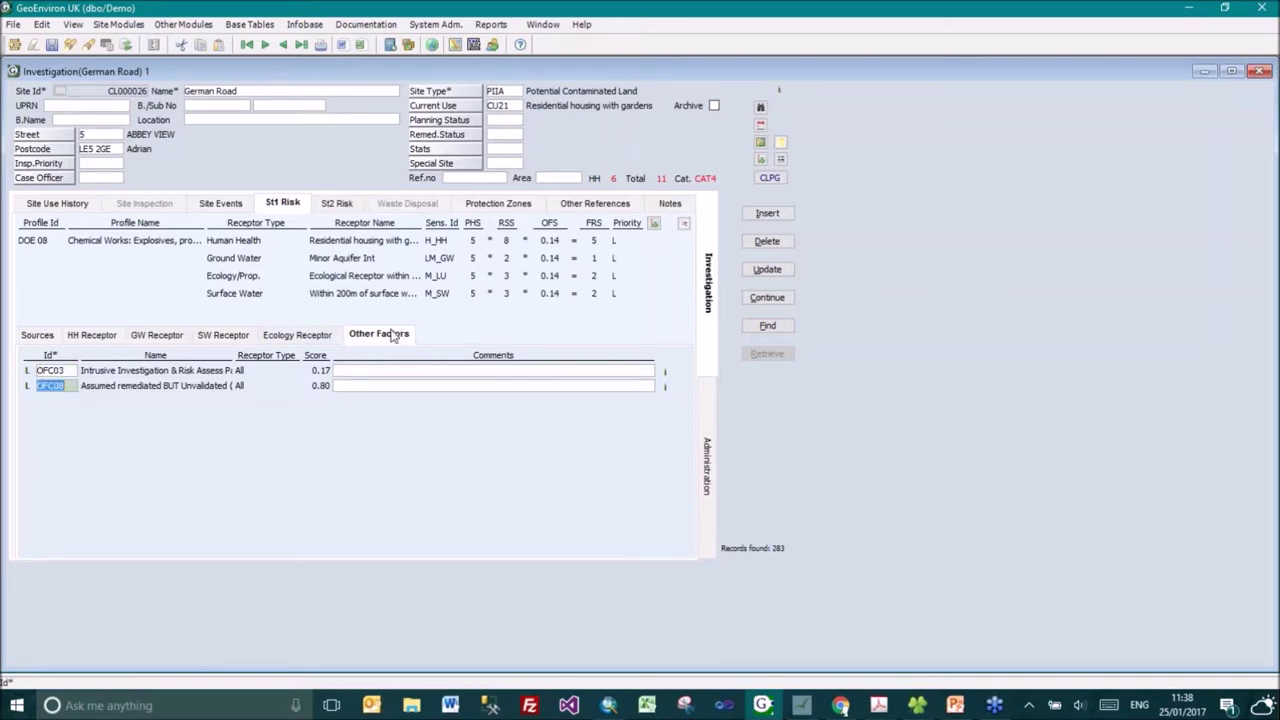
{"action": "left_click", "coordinate": [52, 374]}
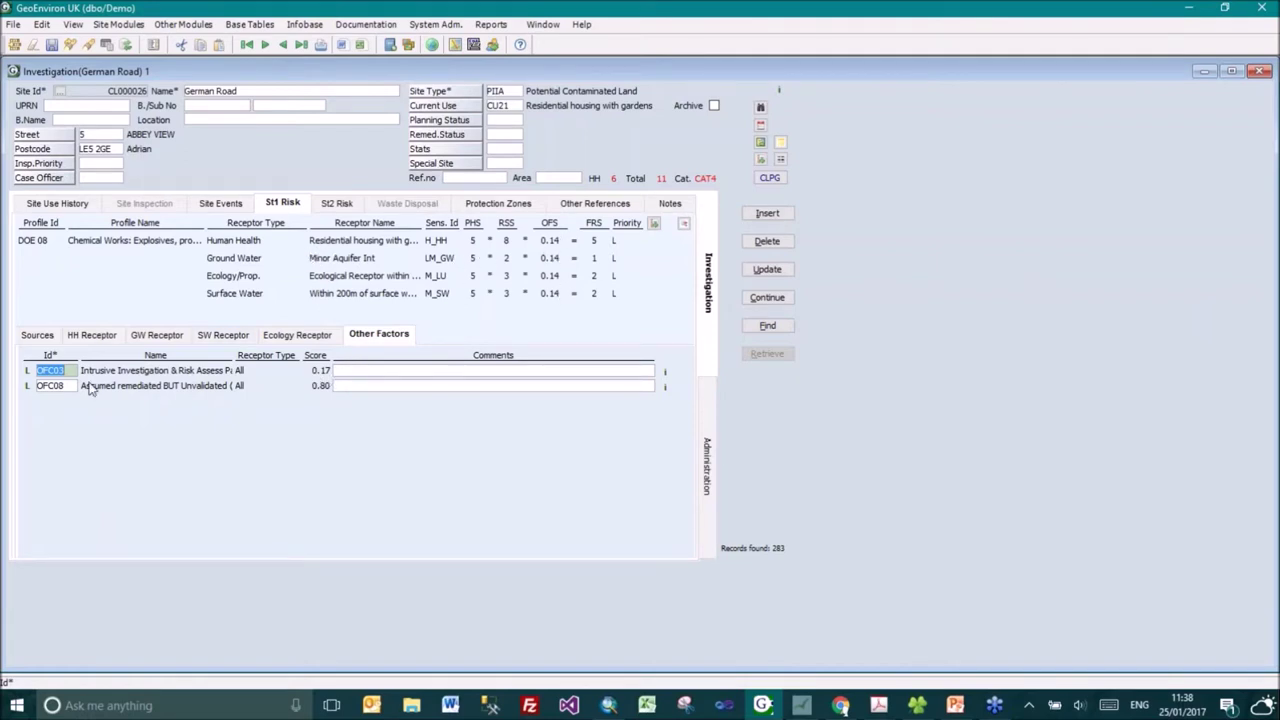
Browse the full list of selectable other factors and their scores for the OFC03 entry, and leave the list without choosing one.
{"action": "left_click", "coordinate": [28, 371]}
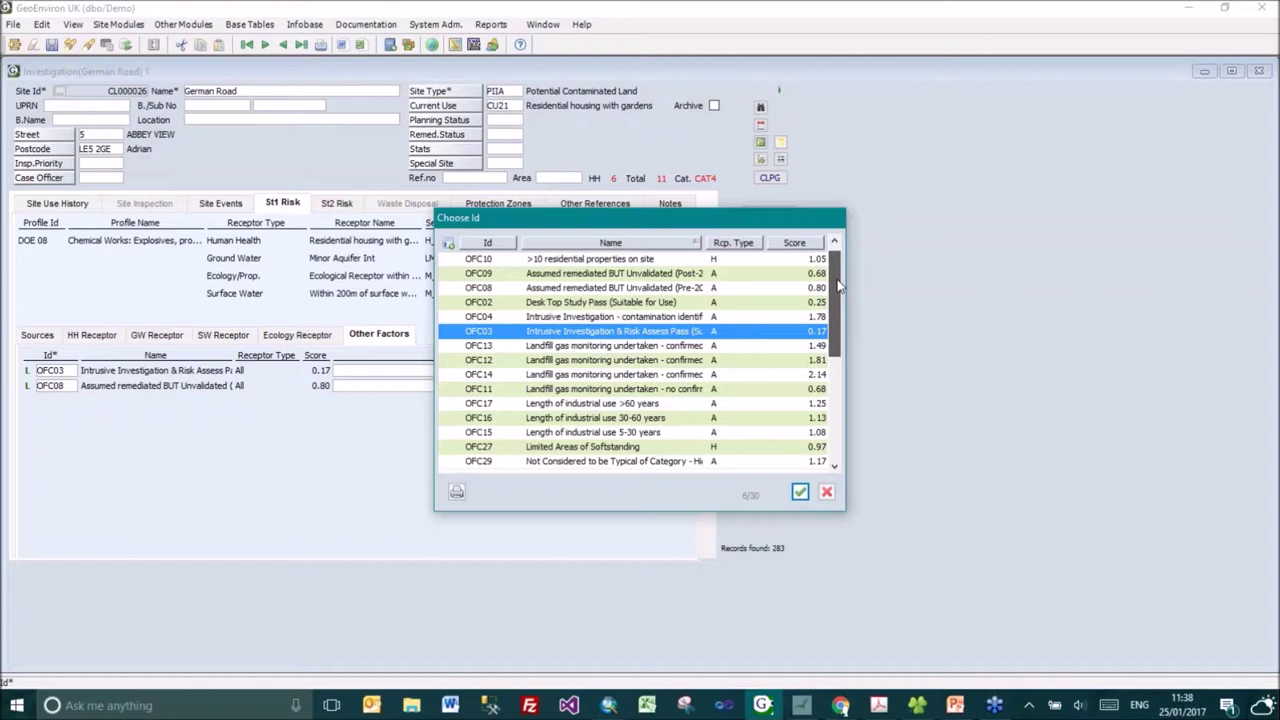
{"action": "left_click_drag", "start_coordinate": [838, 286], "coordinate": [848, 410]}
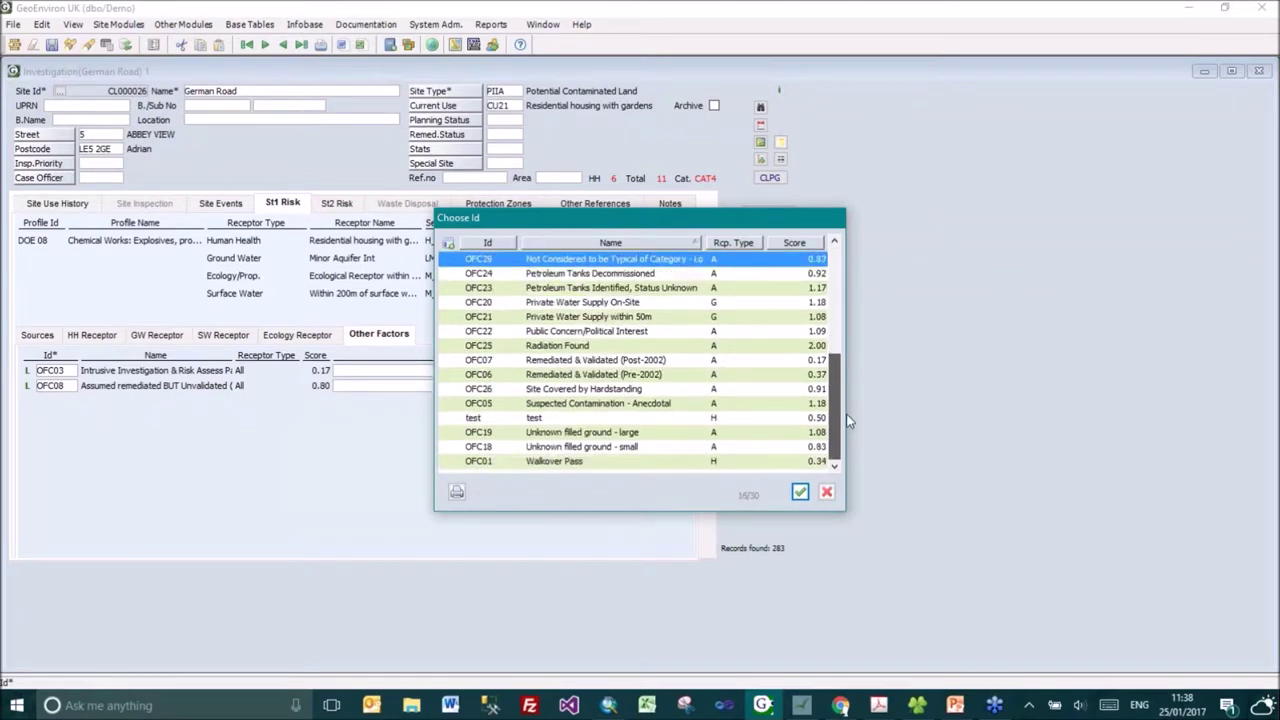
{"action": "scroll", "coordinate": [846, 414], "scroll_direction": "up", "scroll_amount": 2}
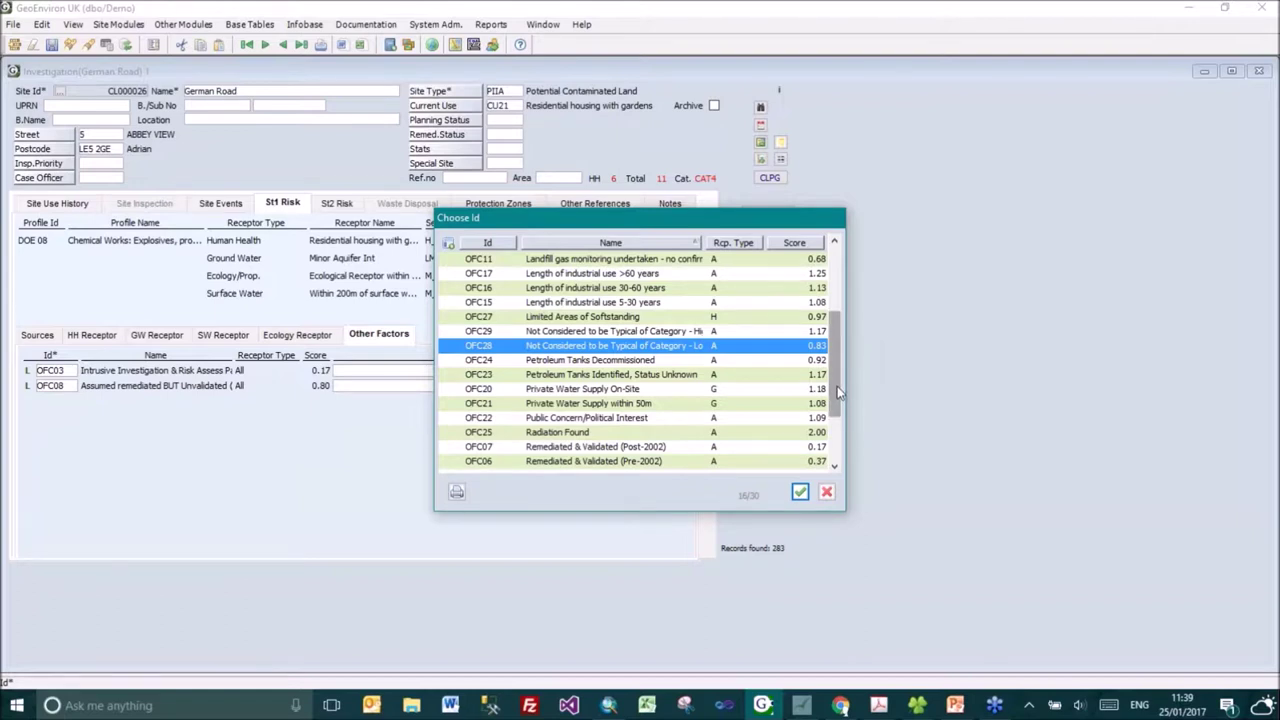
{"action": "scroll", "coordinate": [838, 393], "scroll_direction": "up", "scroll_amount": 1}
{"action": "scroll", "coordinate": [838, 393], "scroll_direction": "down", "scroll_amount": 1}
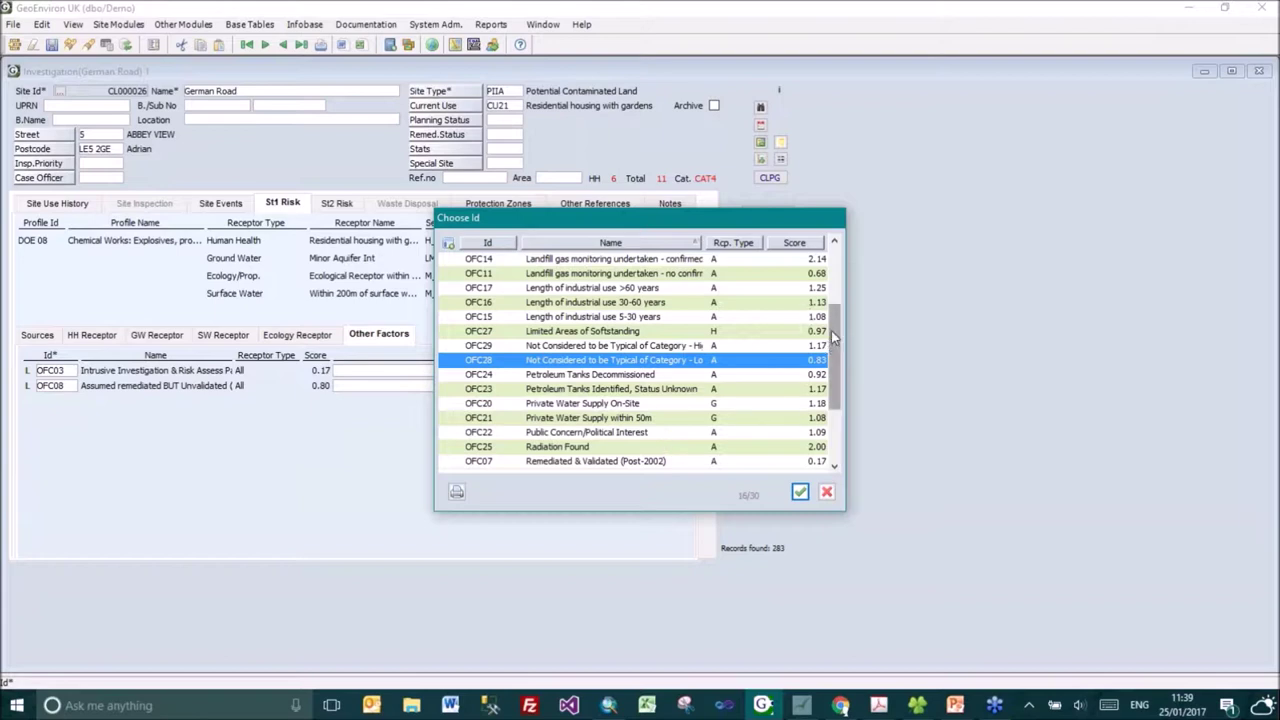
{"action": "left_click_drag", "start_coordinate": [832, 330], "coordinate": [842, 262]}
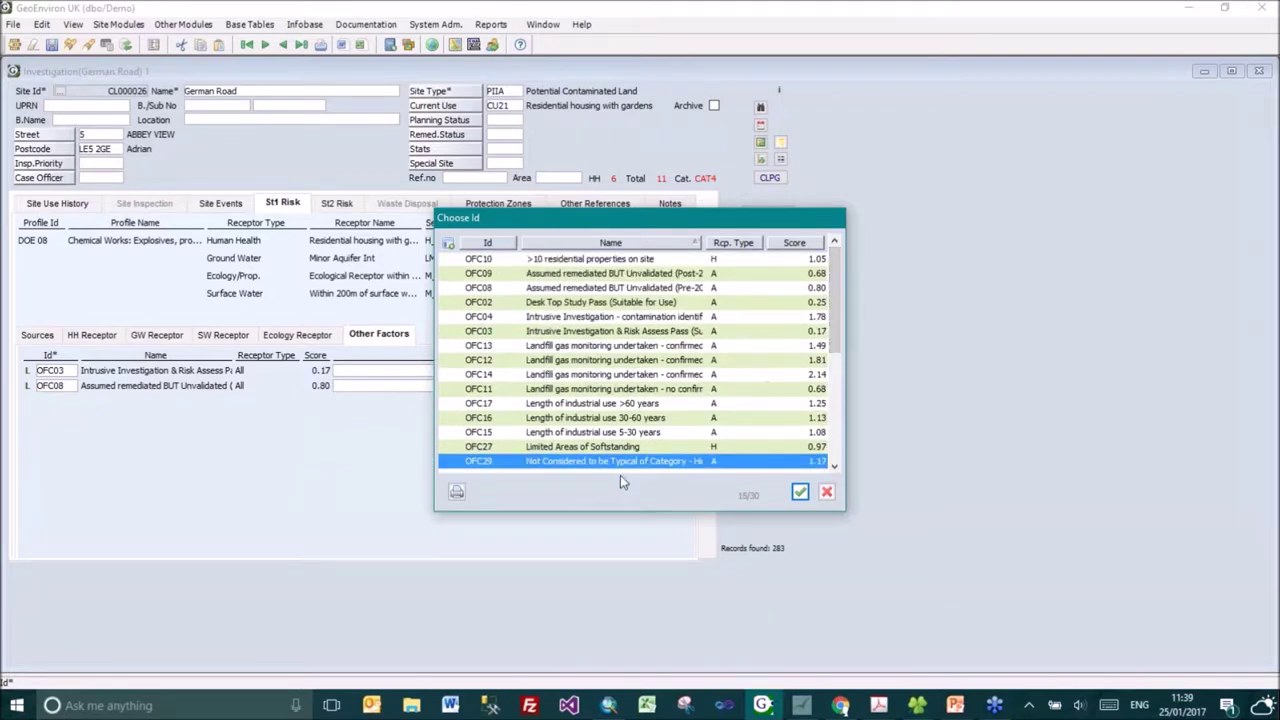
{"action": "left_click", "coordinate": [828, 493]}
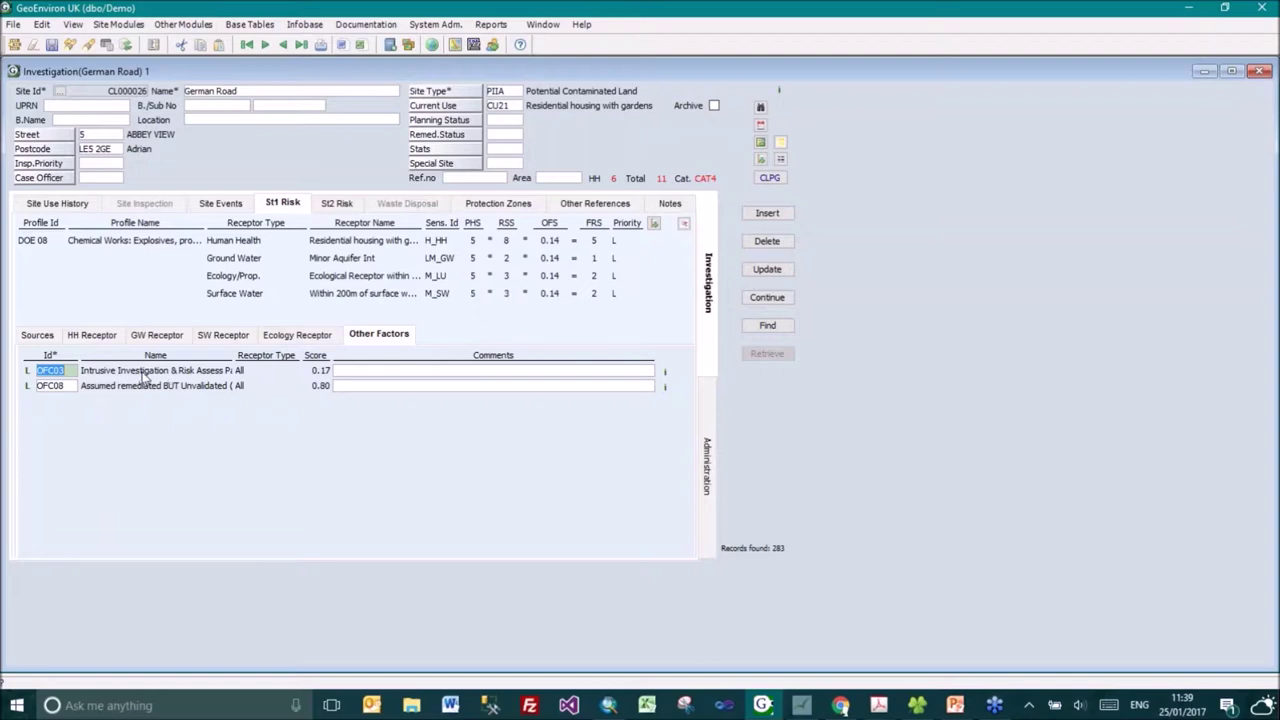
Look up the Intrusive Investigation & Risk Assess Pass factor in the base tables, and return to the Stage 1 Site Risk Assessment report.
{"action": "double_click", "coordinate": [100, 370]}
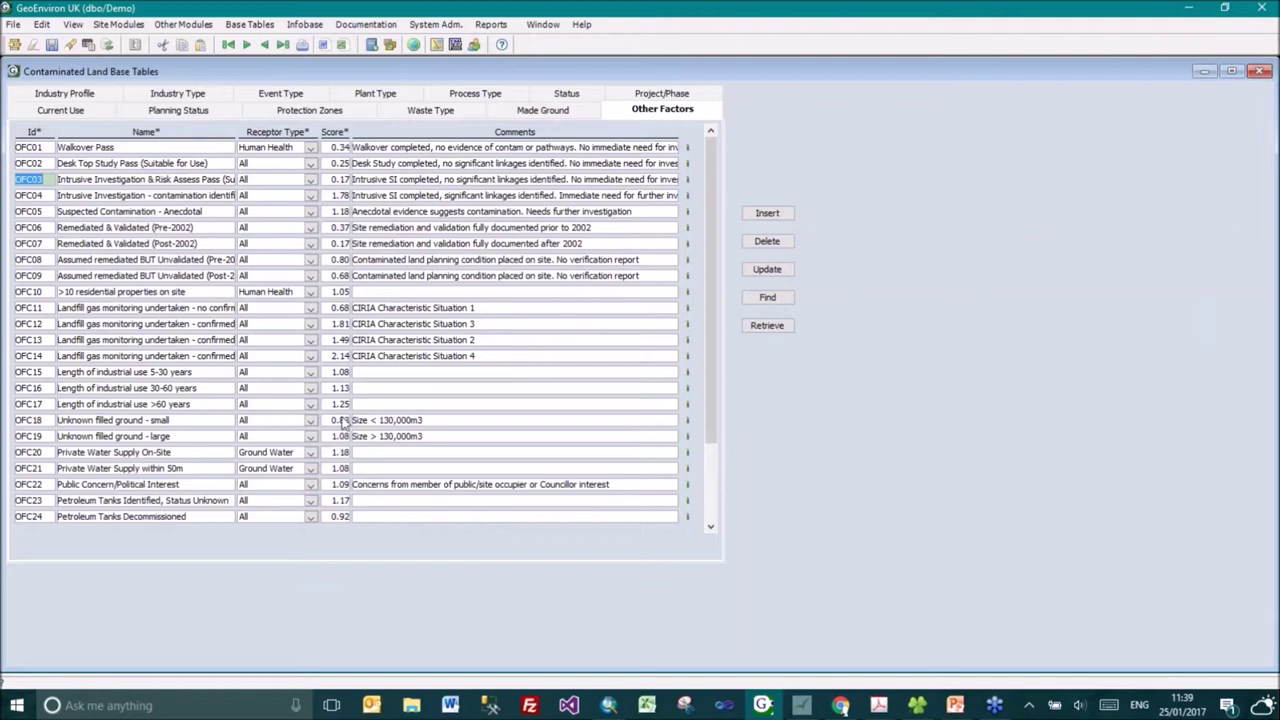
{"action": "left_click", "coordinate": [1261, 74]}
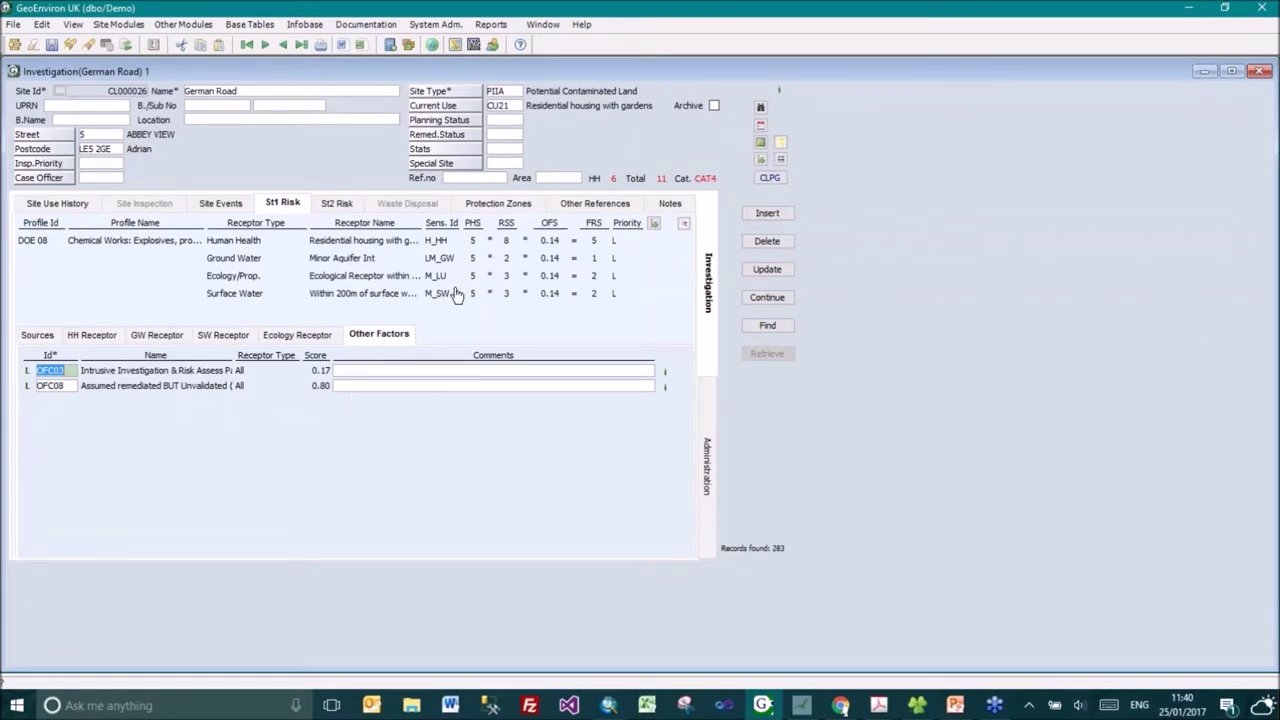
{"action": "left_click", "coordinate": [542, 24]}
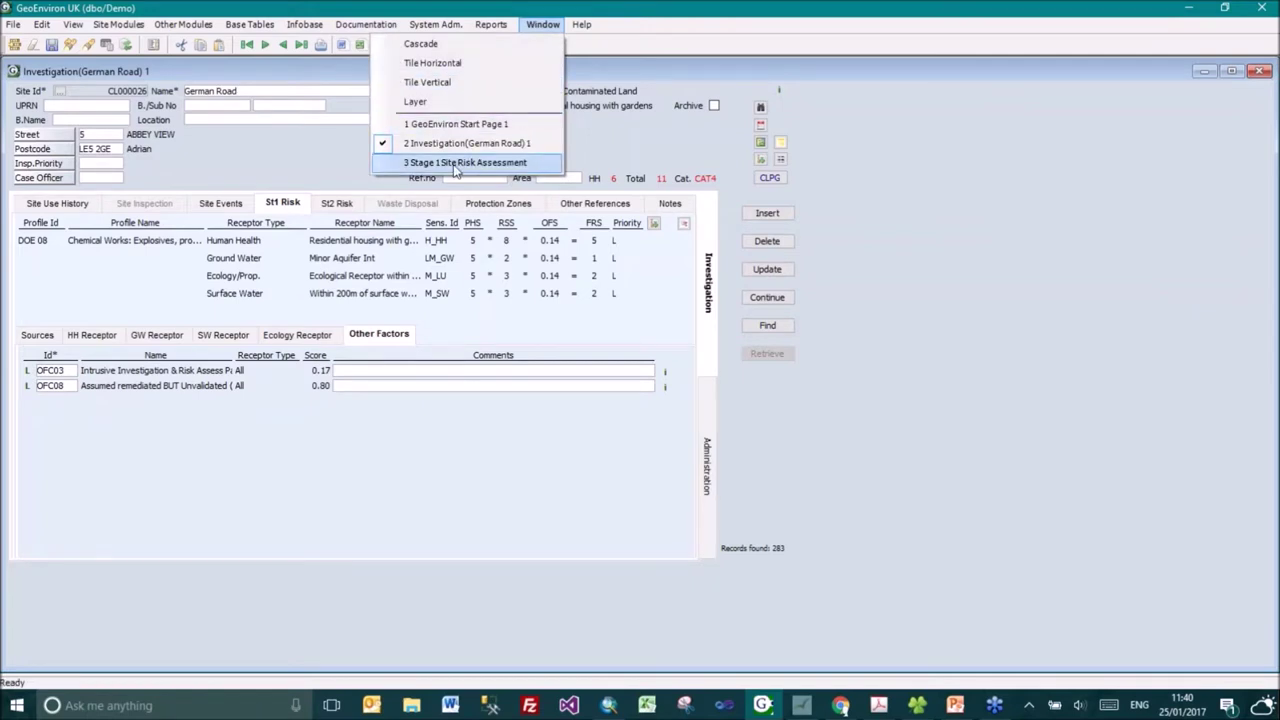
{"action": "left_click", "coordinate": [458, 164]}
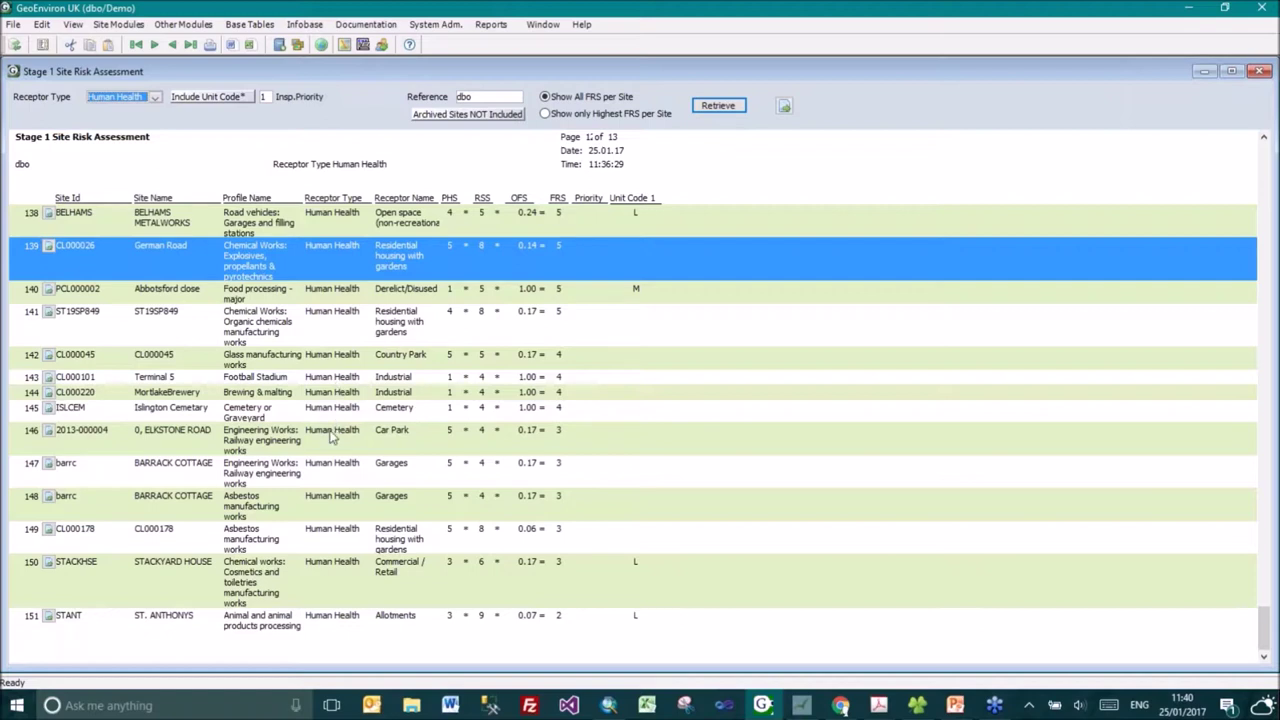
Review the site ranking from the lowest-scoring entries, Barrack Cottage and St. Anthonys, up to the highest-scoring site.
{"action": "left_click", "coordinate": [449, 475]}
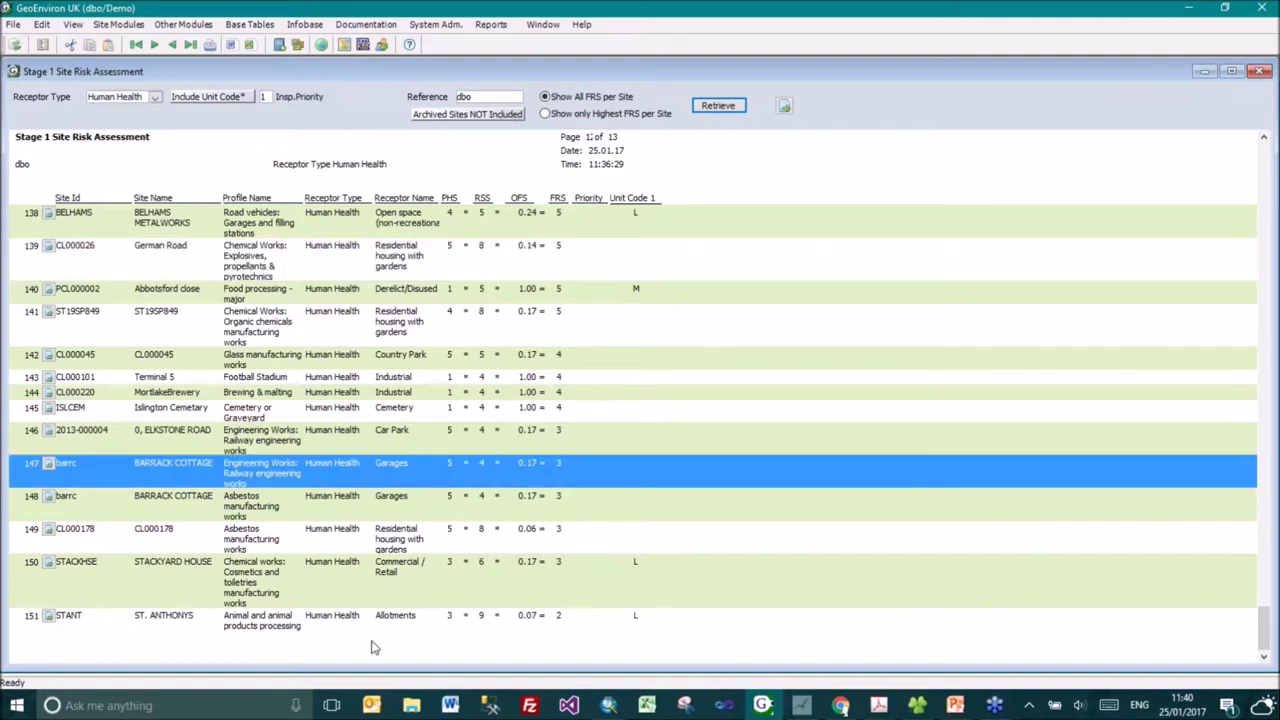
{"action": "left_click", "coordinate": [251, 628]}
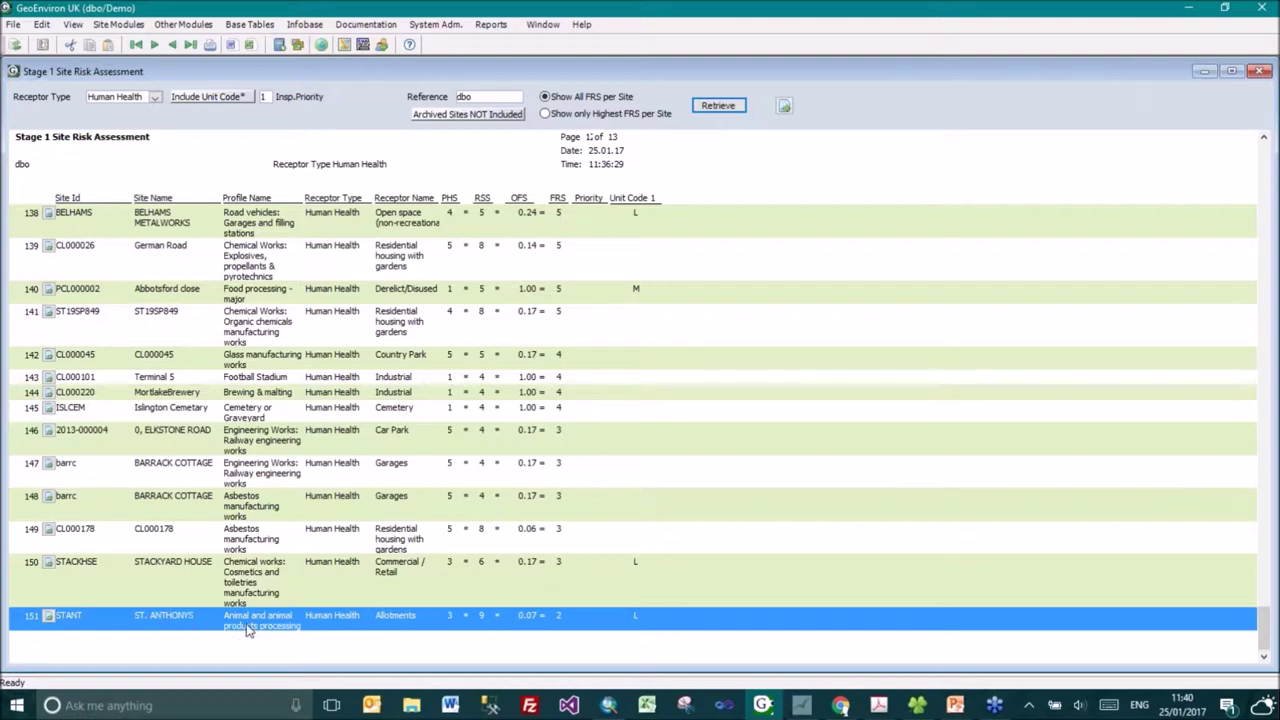
{"action": "key", "text": "Page_Up"}
{"action": "key", "text": "Page_Up"}
{"action": "key", "text": "Page_Up"}
{"action": "key", "text": "Page_Up"}
{"action": "key", "text": "Page_Up"}
{"action": "key", "text": "Page_Up"}
{"action": "key", "text": "Page_Up"}
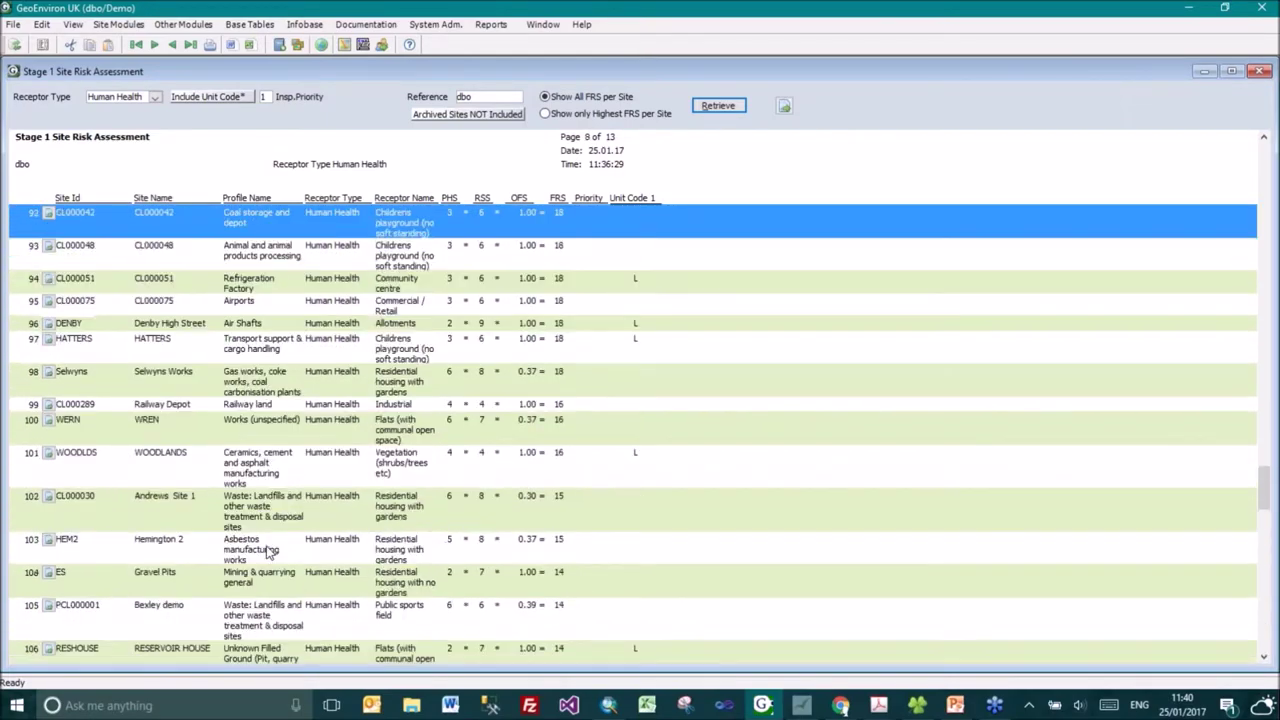
{"action": "key", "text": "Page_Up"}
{"action": "key", "text": "Page_Up"}
{"action": "key", "text": "Page_Up"}
{"action": "key", "text": "Page_Up"}
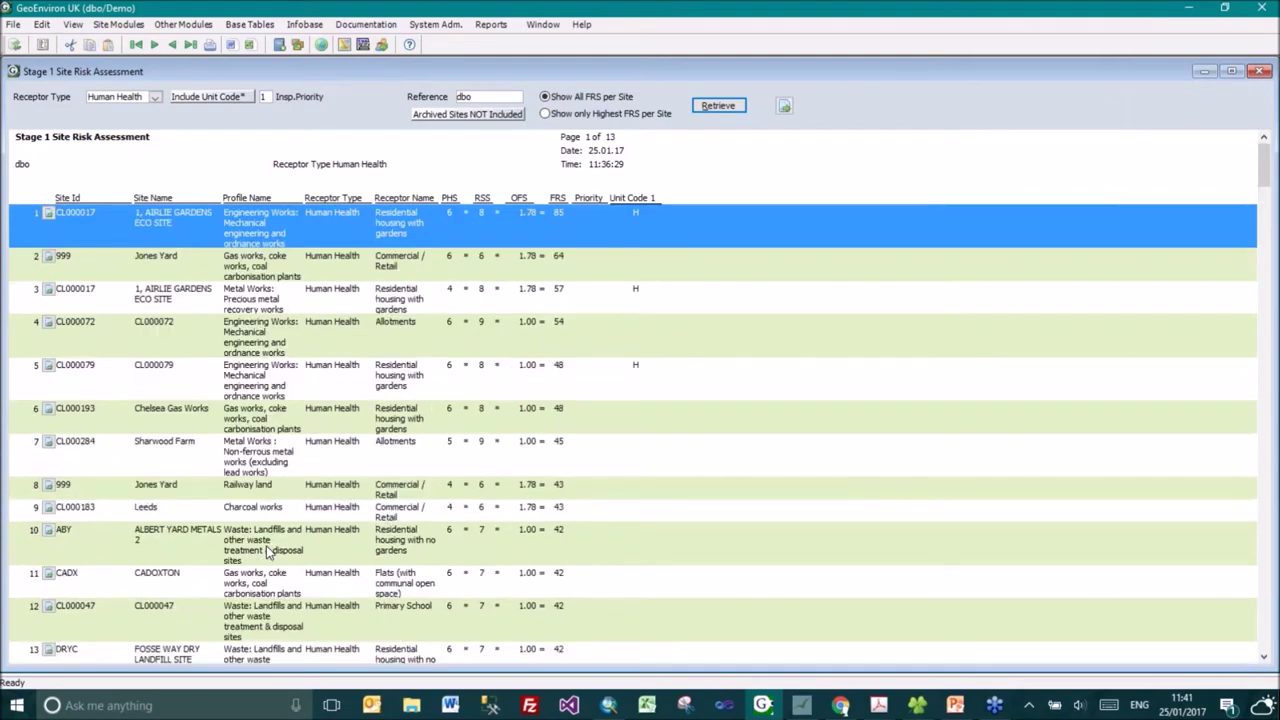
Open the record of site CL000072, the Allotments site near the head of the ranking, from the report.
{"action": "left_click", "coordinate": [230, 340]}
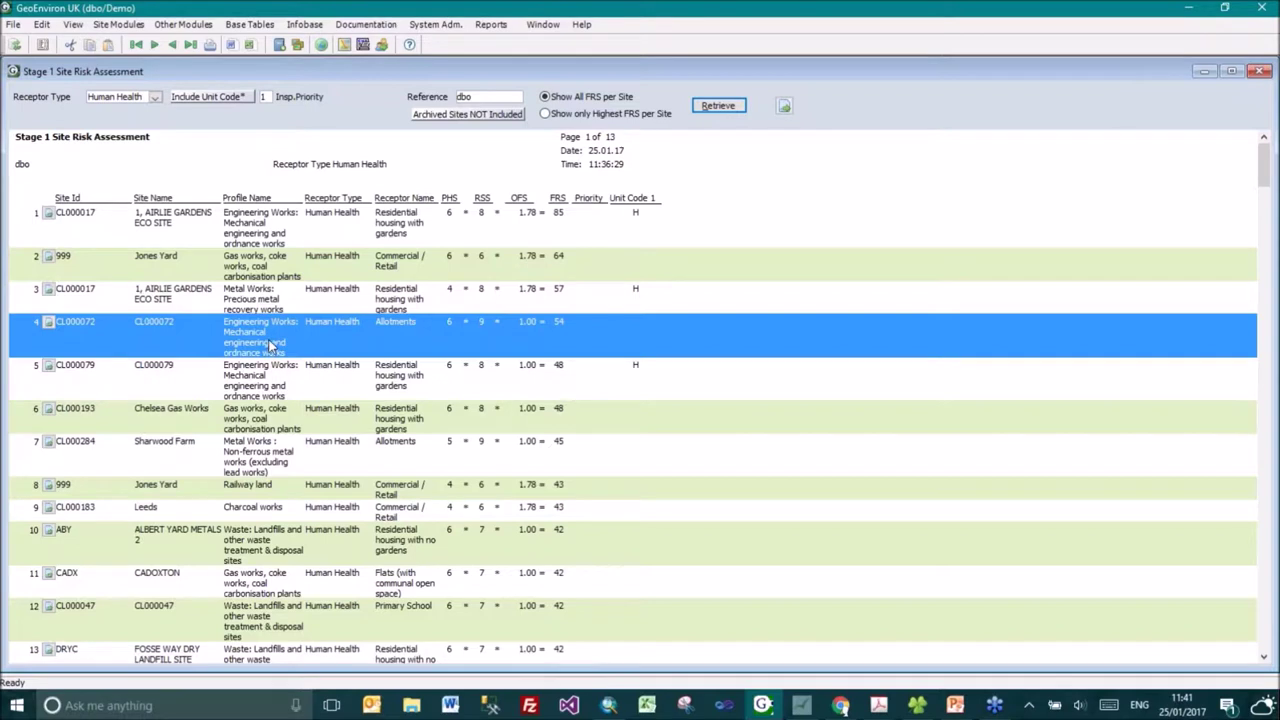
{"action": "left_click", "coordinate": [48, 322]}
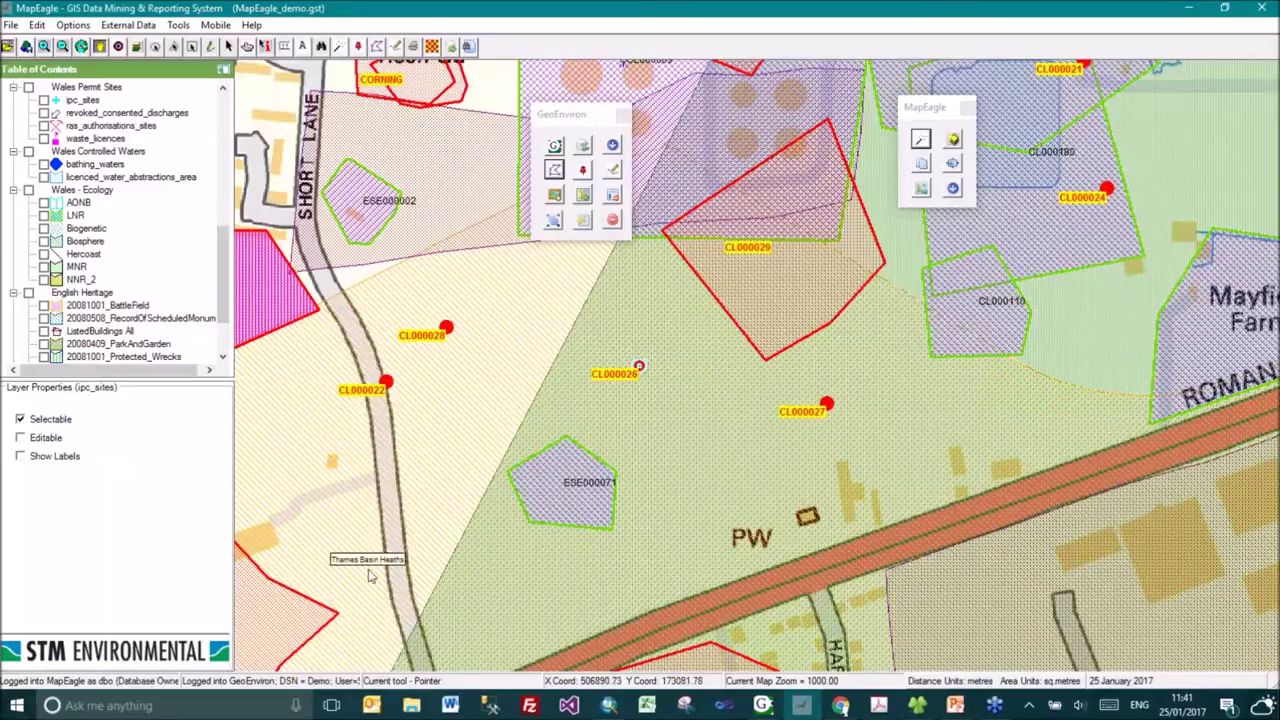
{"action": "left_click", "coordinate": [368, 570]}
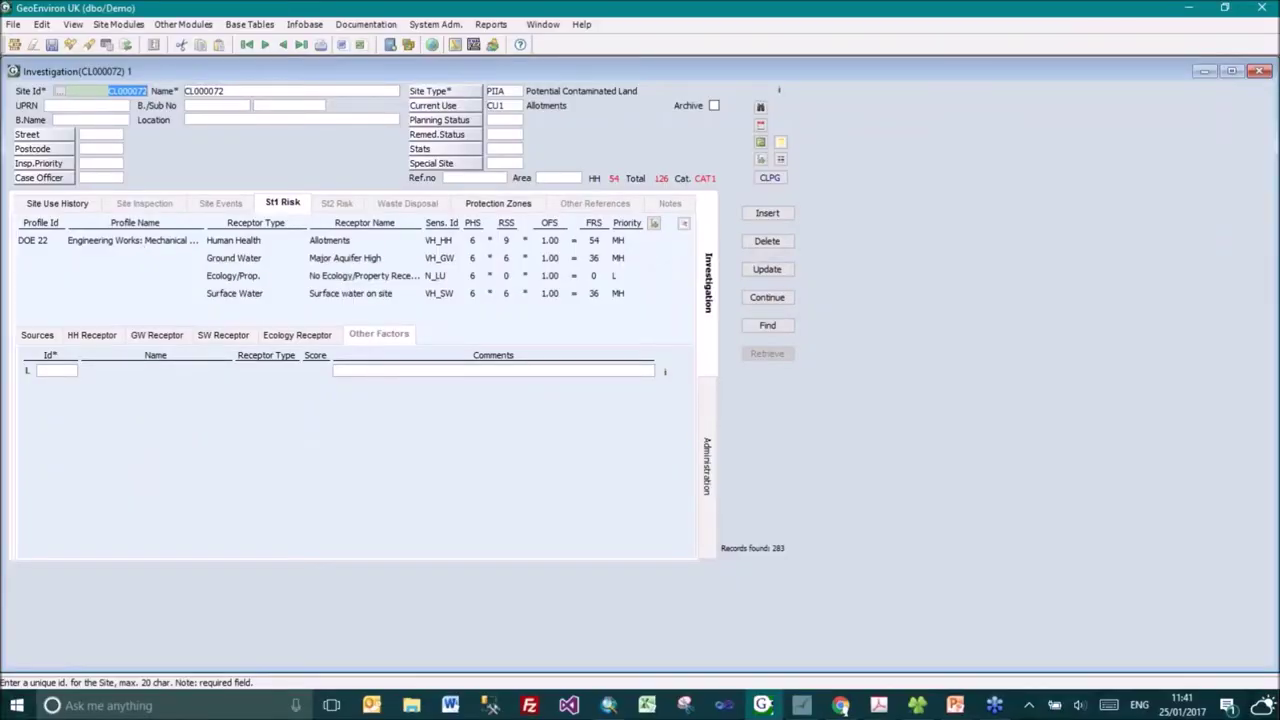
Open the site's DOE 22 industry profile in the base tables and set its Human/Eco/Prop hazard score to High risk.
{"action": "left_click", "coordinate": [28, 198]}
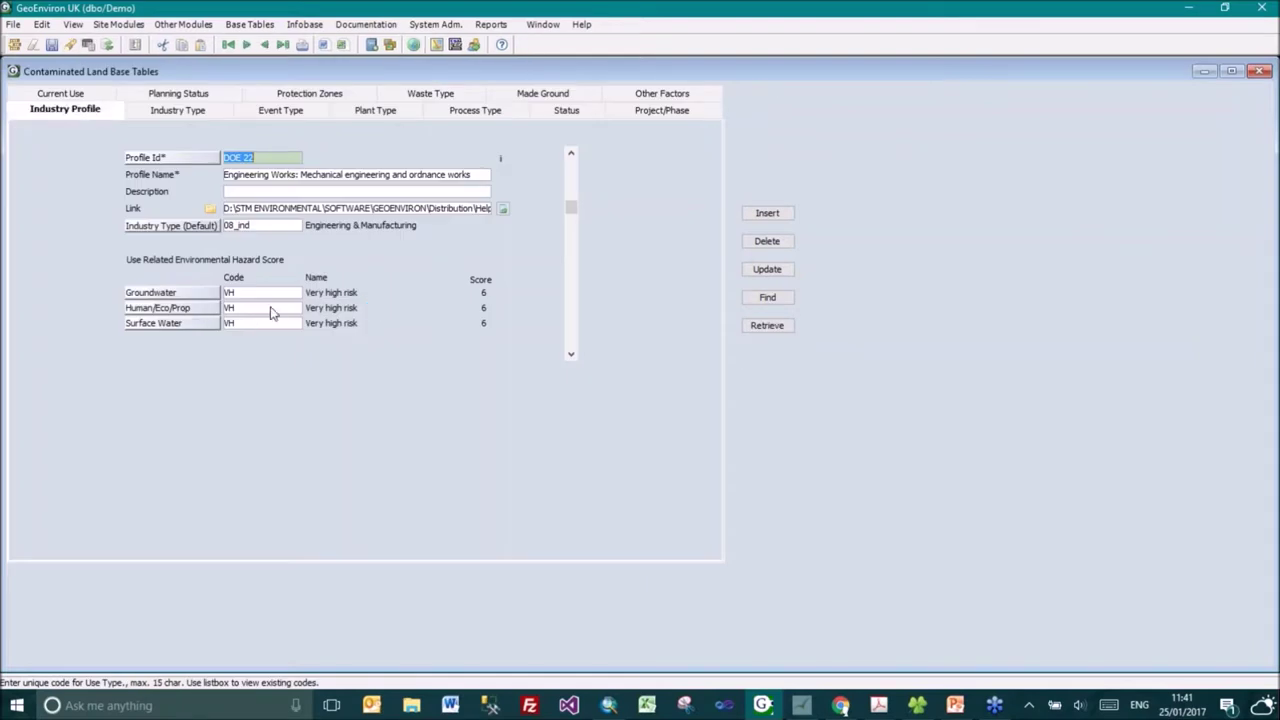
{"action": "left_click", "coordinate": [207, 310]}
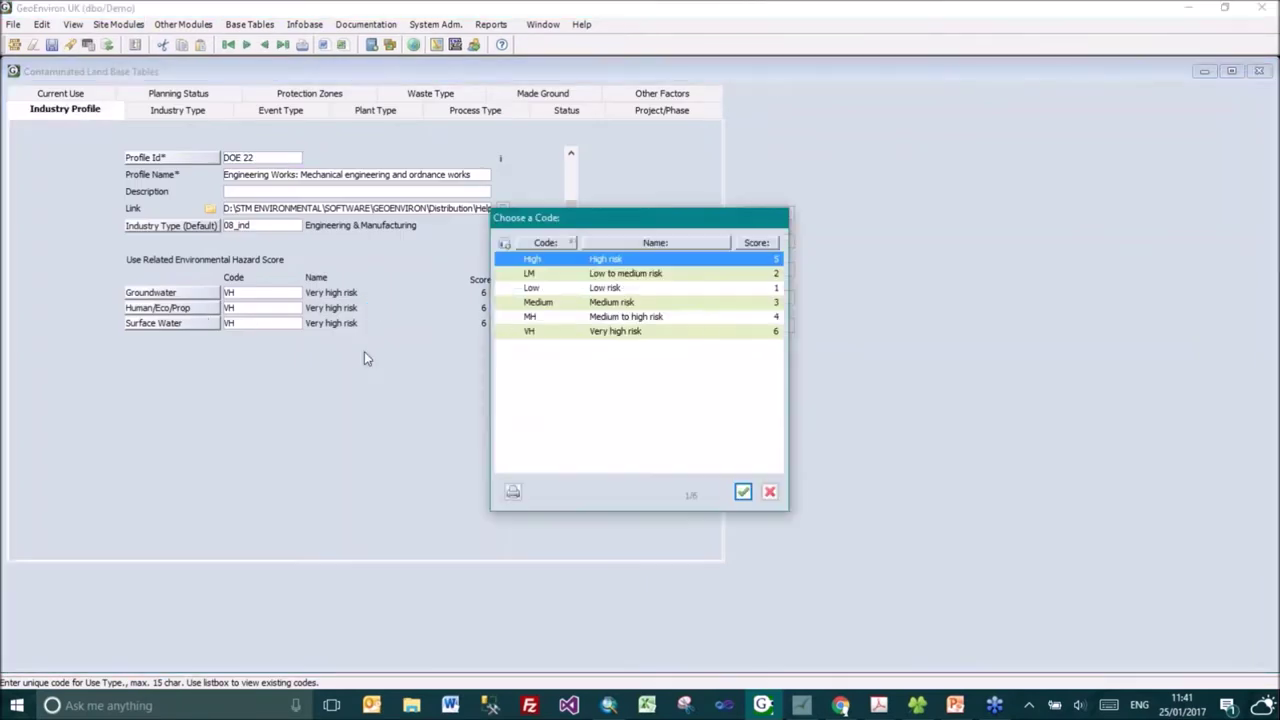
{"action": "double_click", "coordinate": [614, 260]}
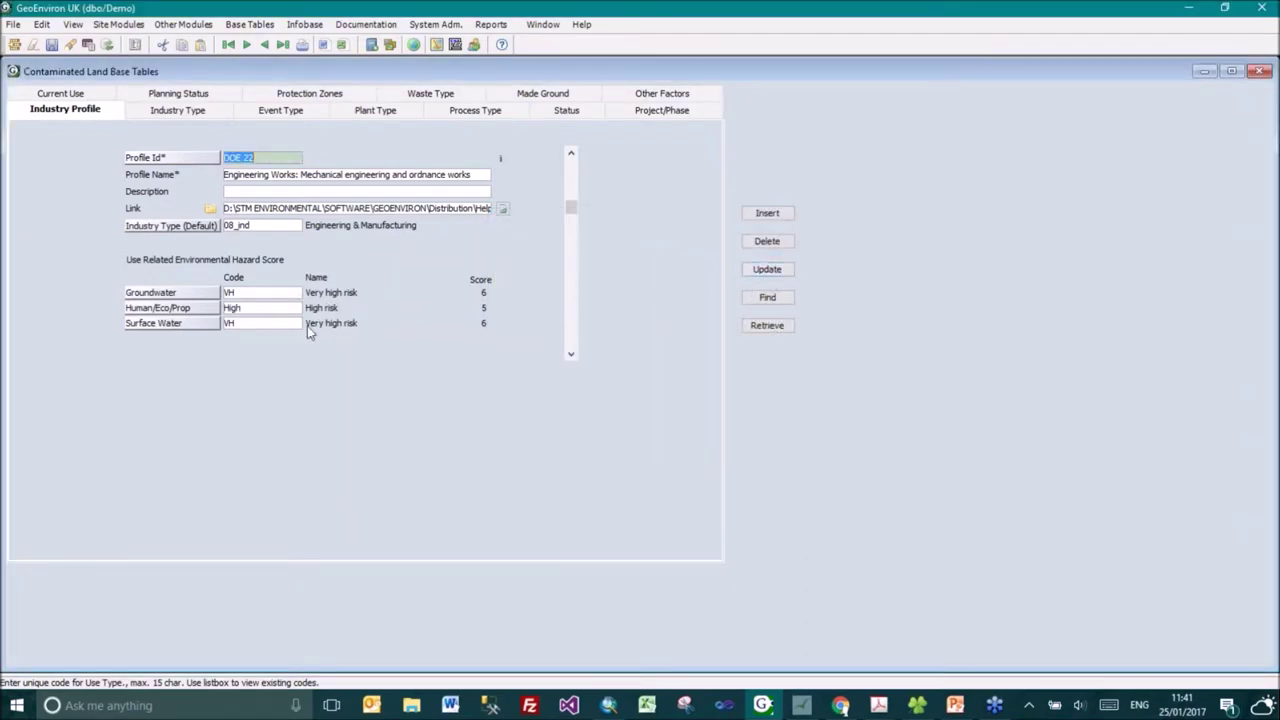
Return to the Stage 1 Site Risk Assessment report and retrieve the site ranking again with the changed hazard score.
{"action": "left_click", "coordinate": [542, 24]}
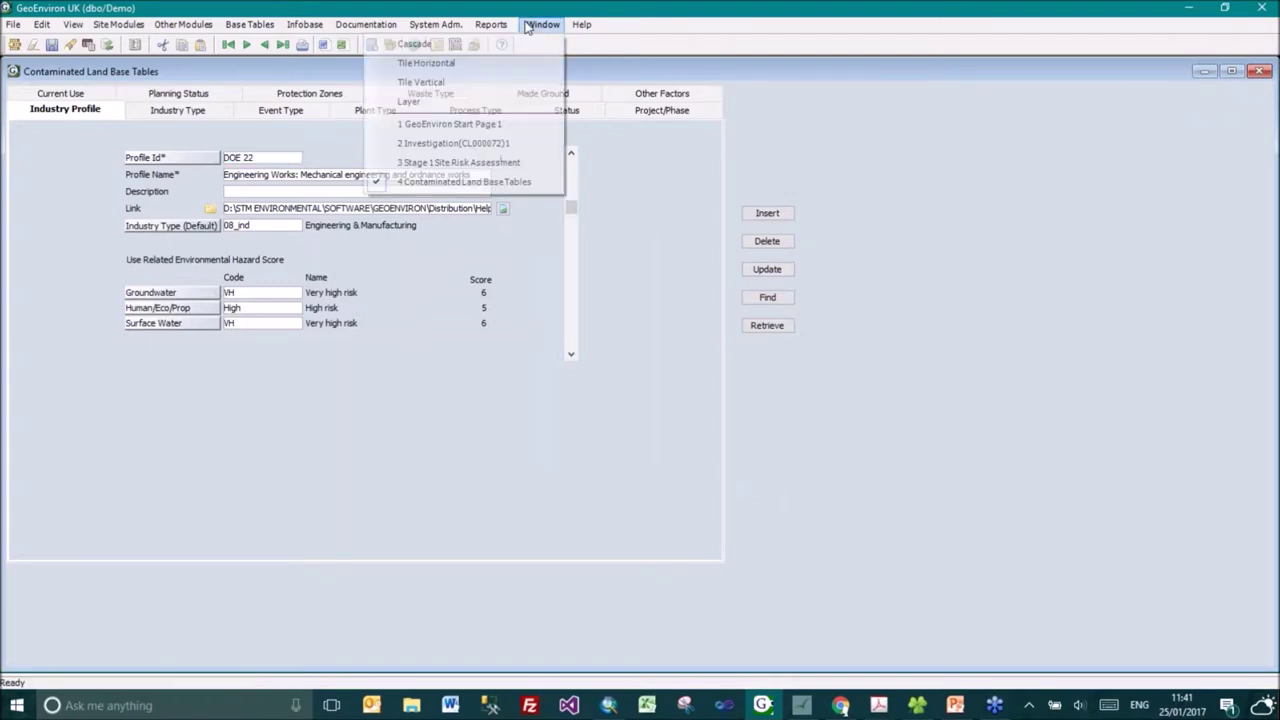
{"action": "left_click", "coordinate": [552, 168]}
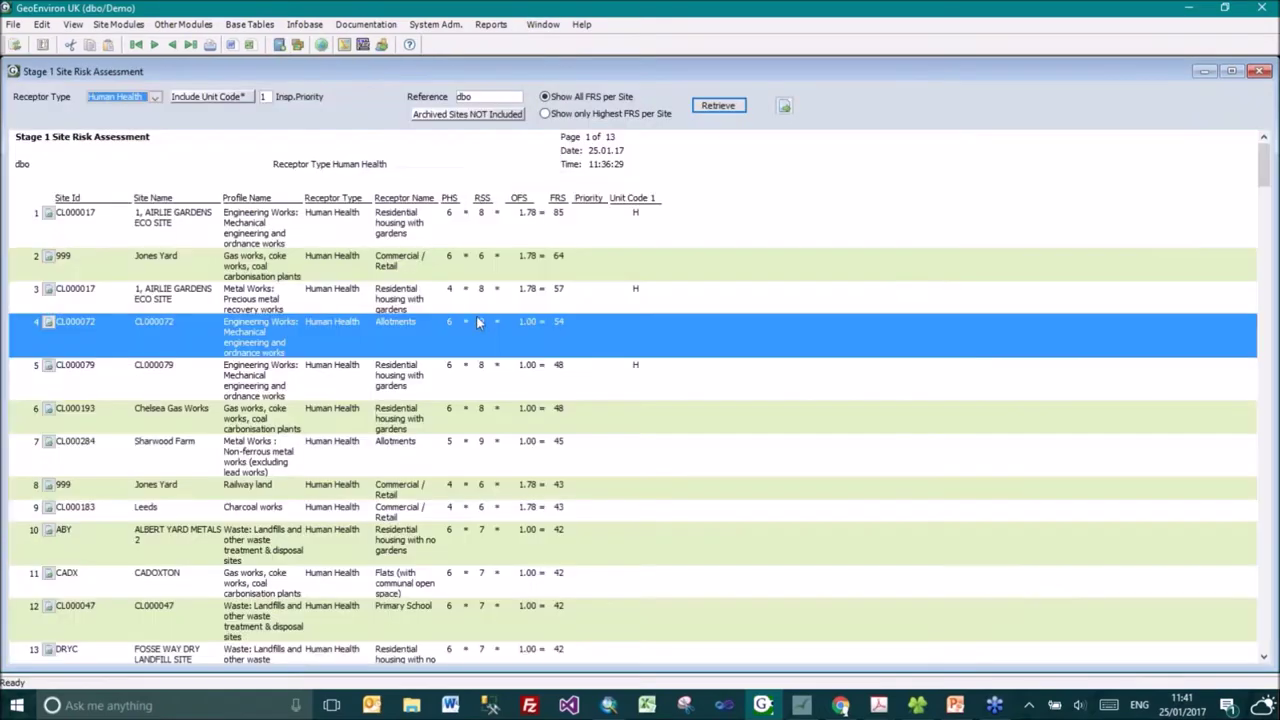
{"action": "left_click", "coordinate": [718, 105]}
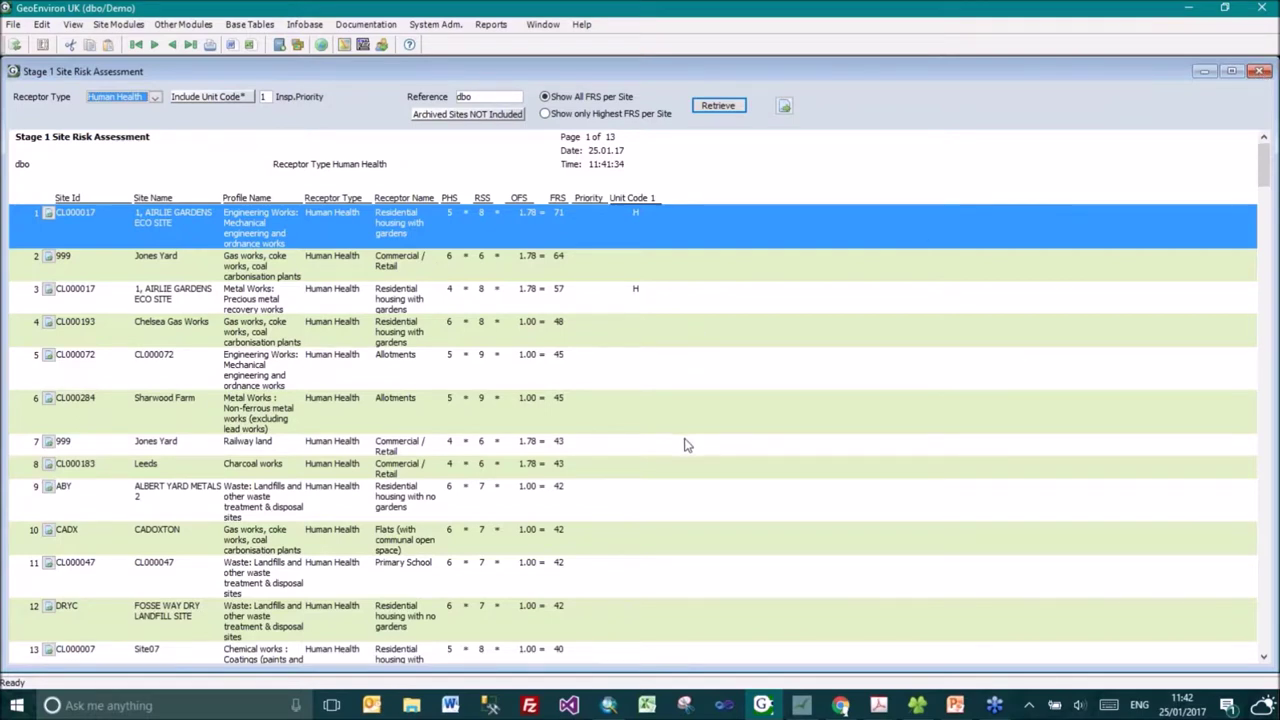
Close the ranking report, and check the Stage 2 land use risk form and Stage 1 risk scores of site CL000072.
{"action": "left_click", "coordinate": [1261, 71]}
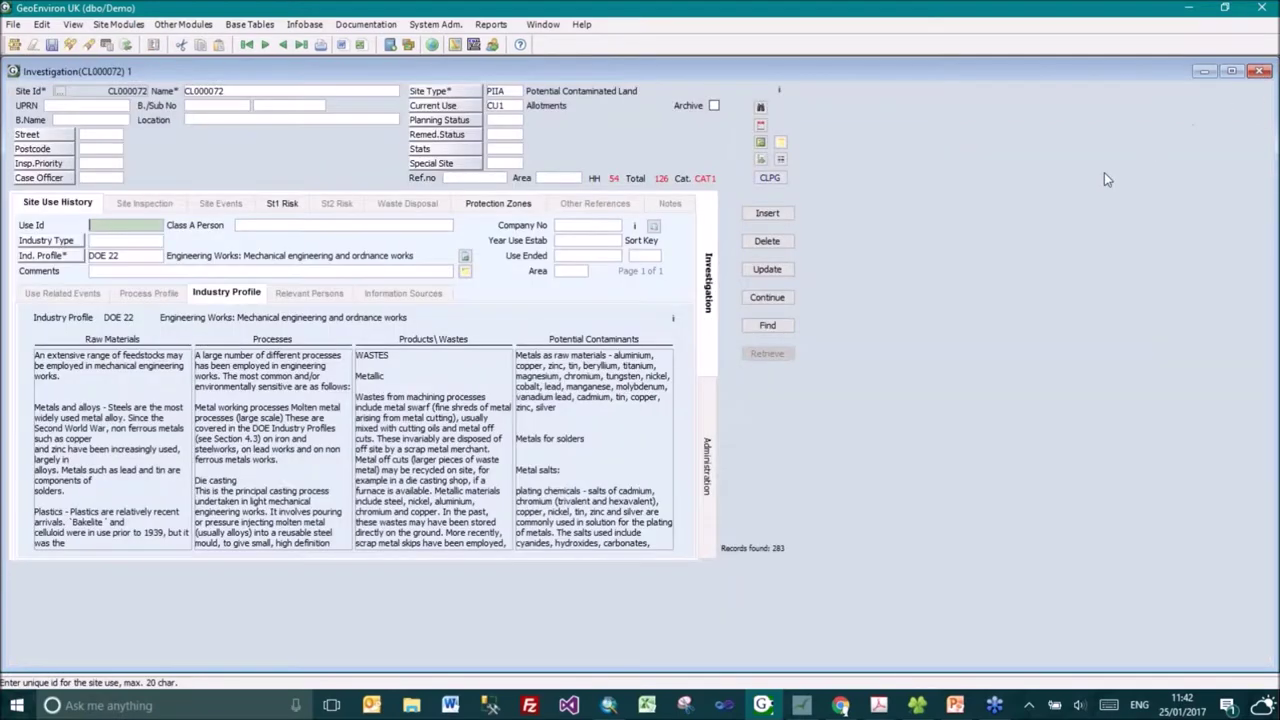
{"action": "left_click", "coordinate": [1261, 71]}
{"action": "left_click", "coordinate": [336, 204]}
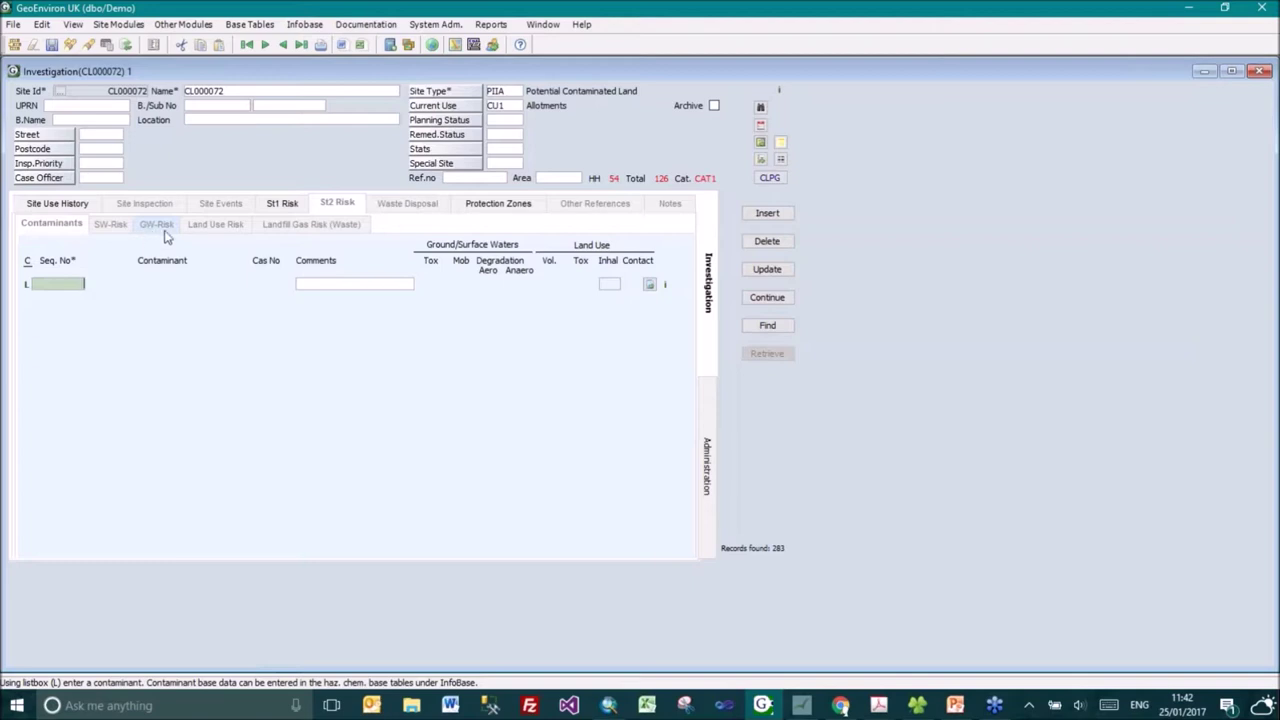
{"action": "left_click", "coordinate": [306, 225]}
{"action": "left_click", "coordinate": [215, 224]}
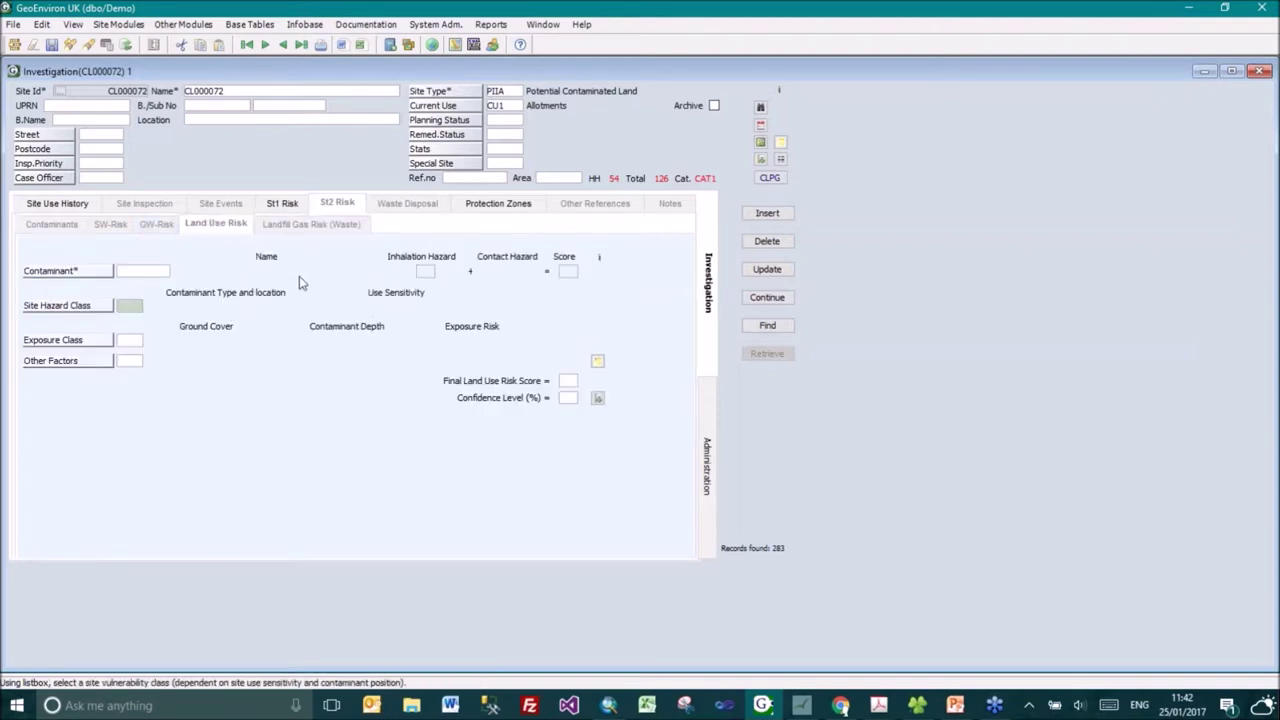
{"action": "left_click", "coordinate": [282, 203]}
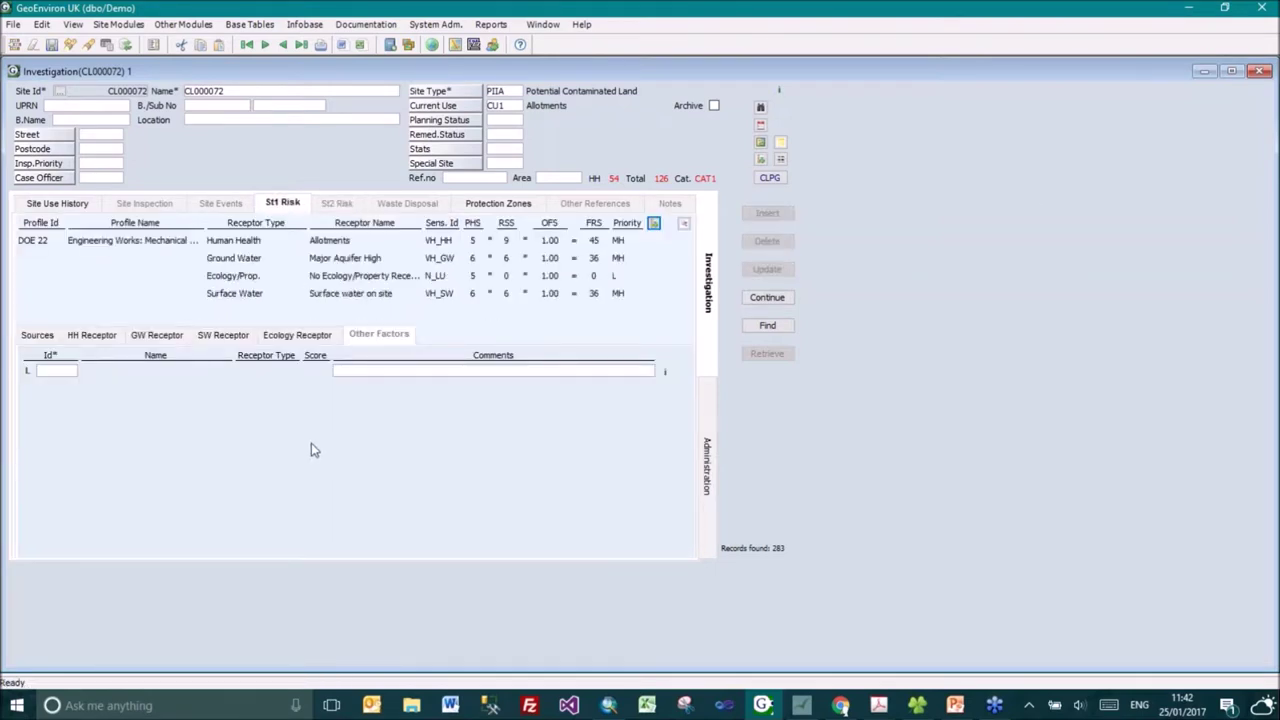
Switch to MapEagle, show the wider area of recorded sites, and move the MapEagle and GeoEnviron tool palettes aside on the map.
{"action": "left_click", "coordinate": [1226, 8]}
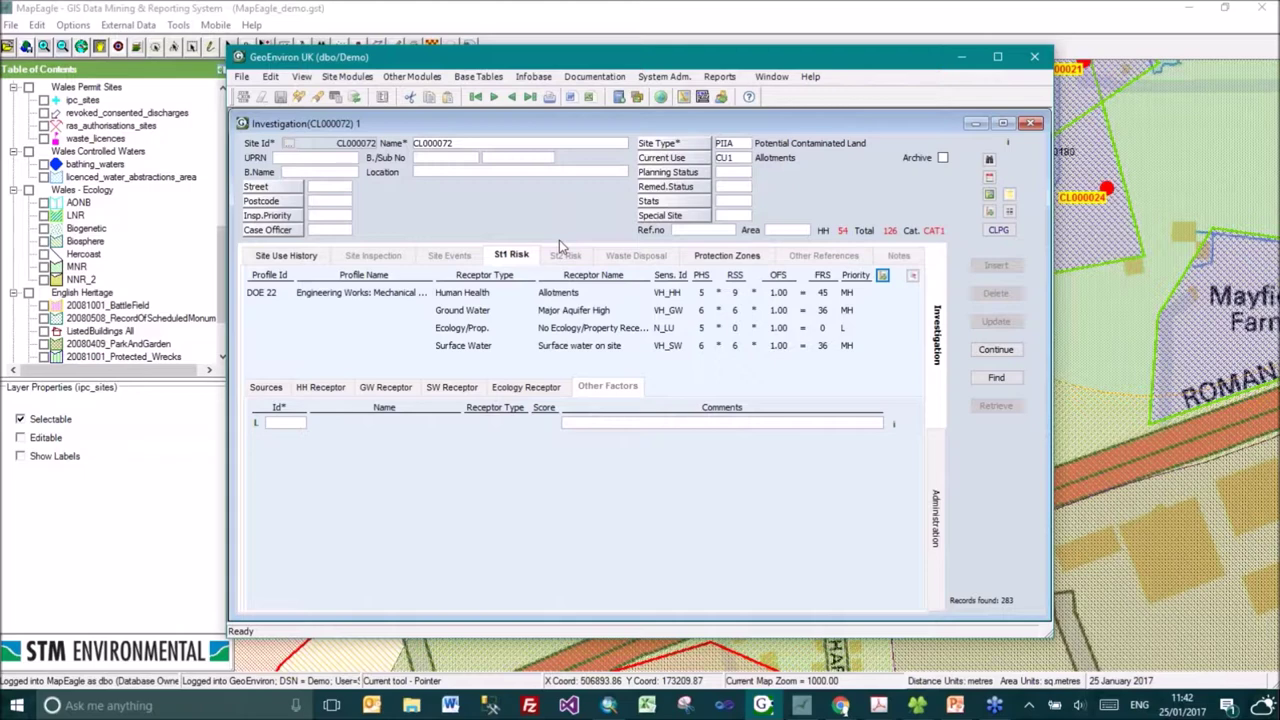
{"action": "left_click", "coordinate": [603, 13]}
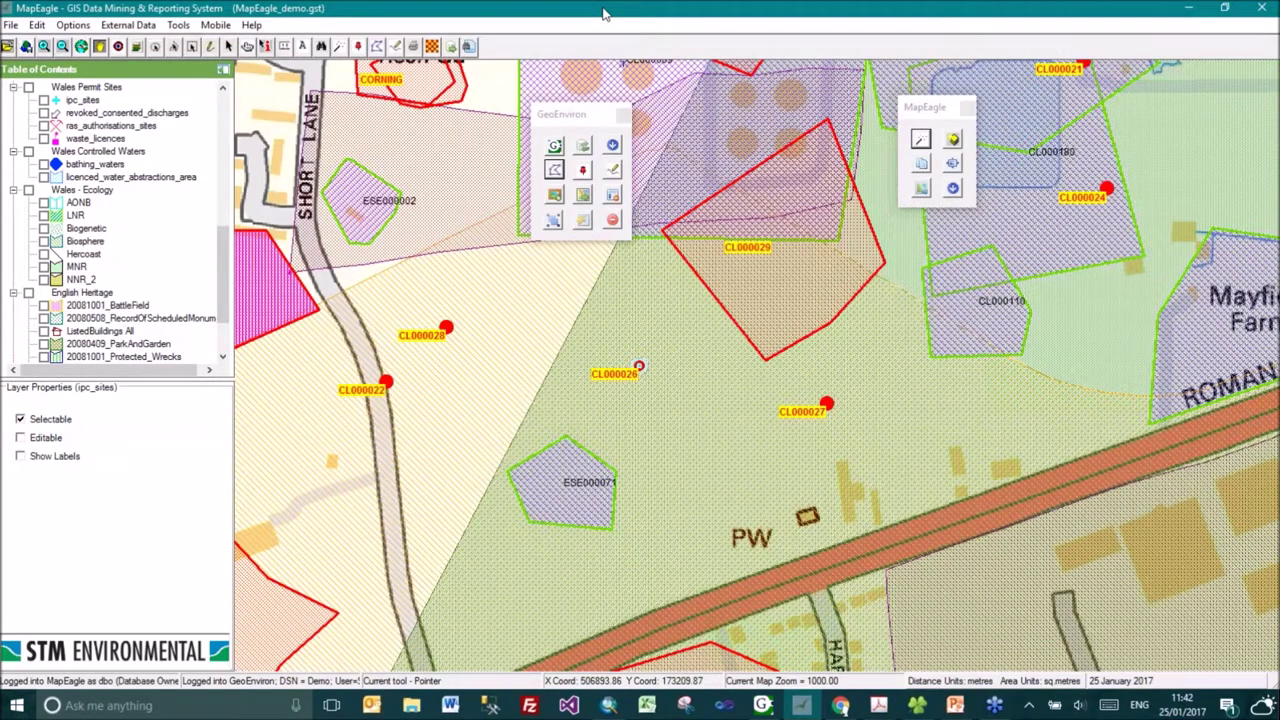
{"action": "left_click", "coordinate": [926, 106]}
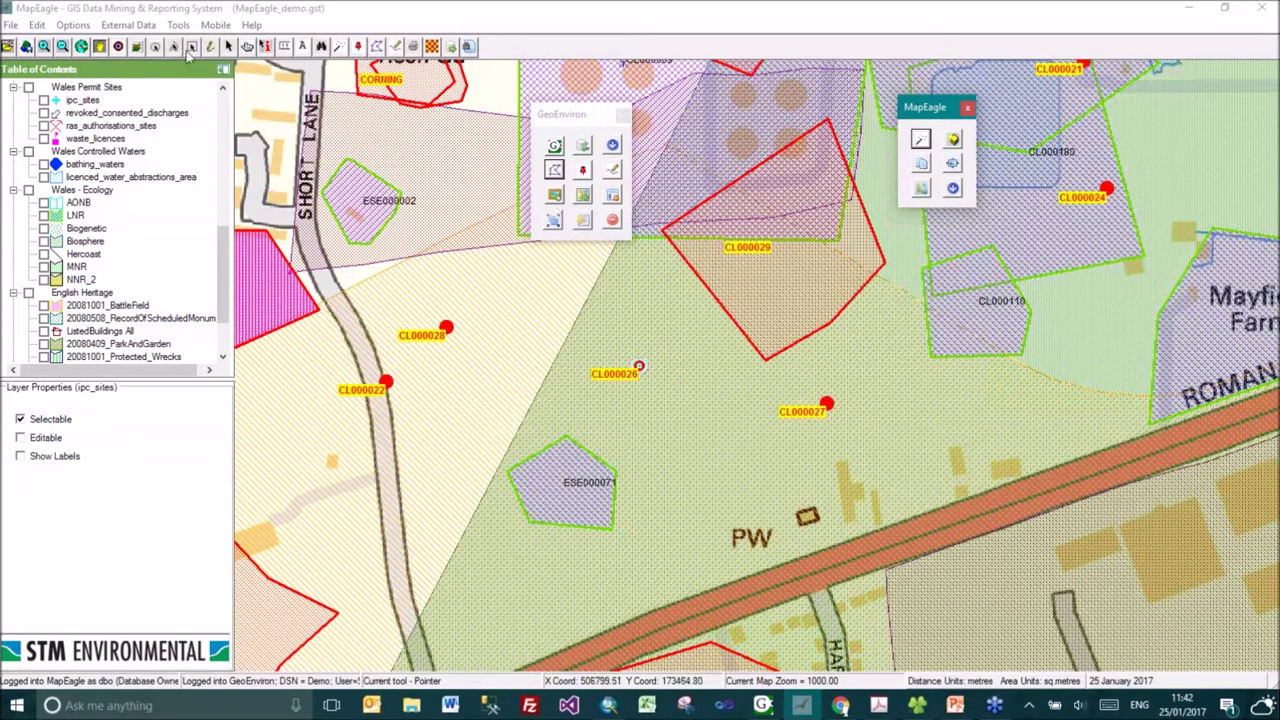
{"action": "left_click", "coordinate": [62, 46]}
{"action": "left_click", "coordinate": [793, 430]}
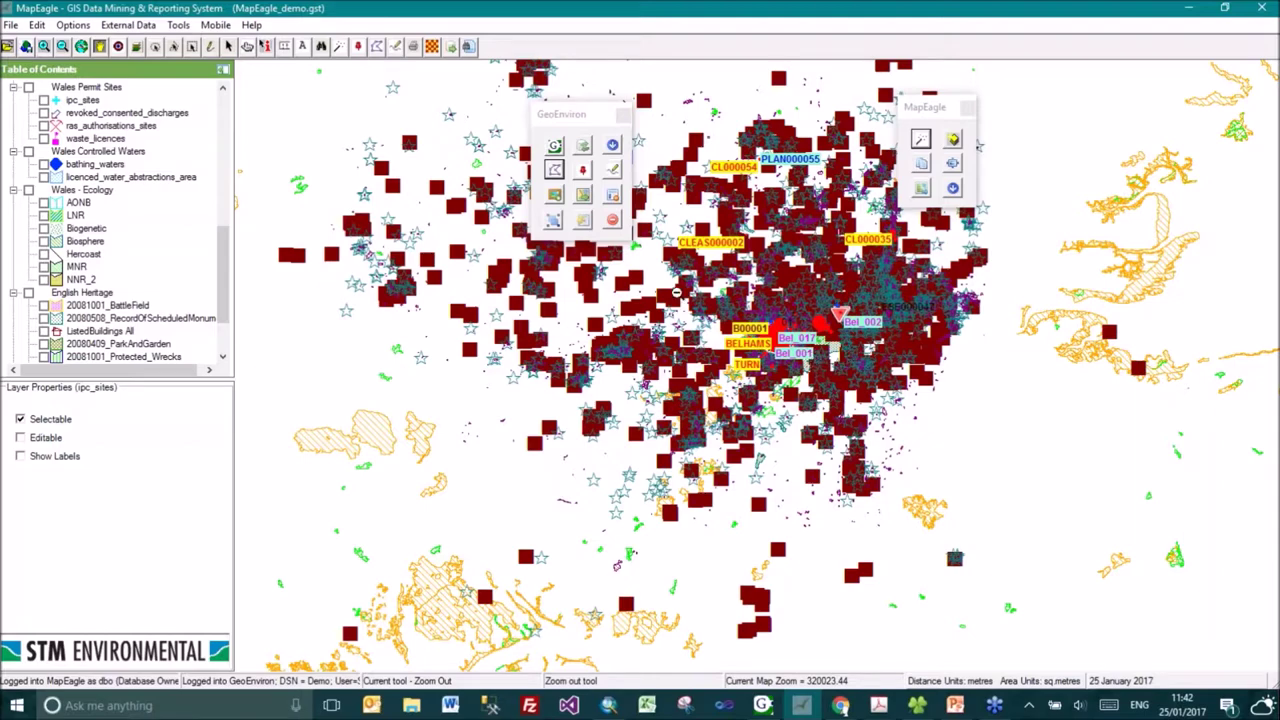
{"action": "left_click", "coordinate": [44, 46]}
{"action": "left_click", "coordinate": [866, 389]}
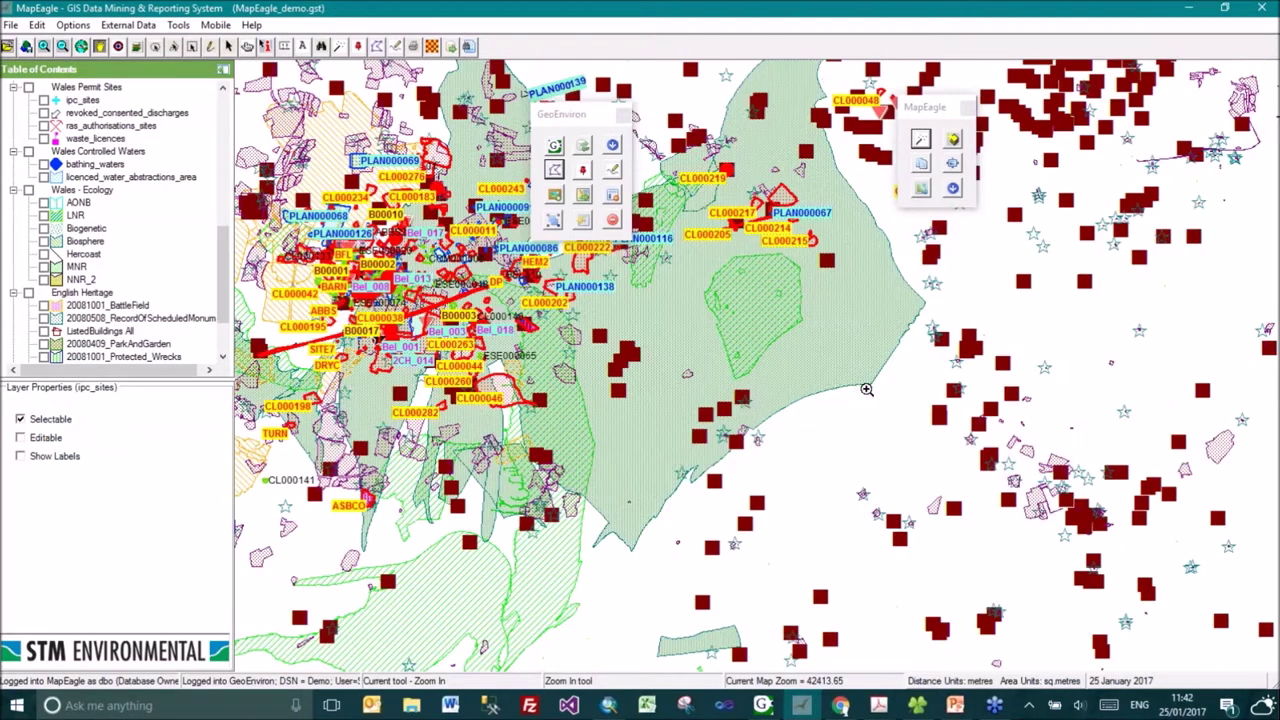
{"action": "left_click", "coordinate": [570, 351]}
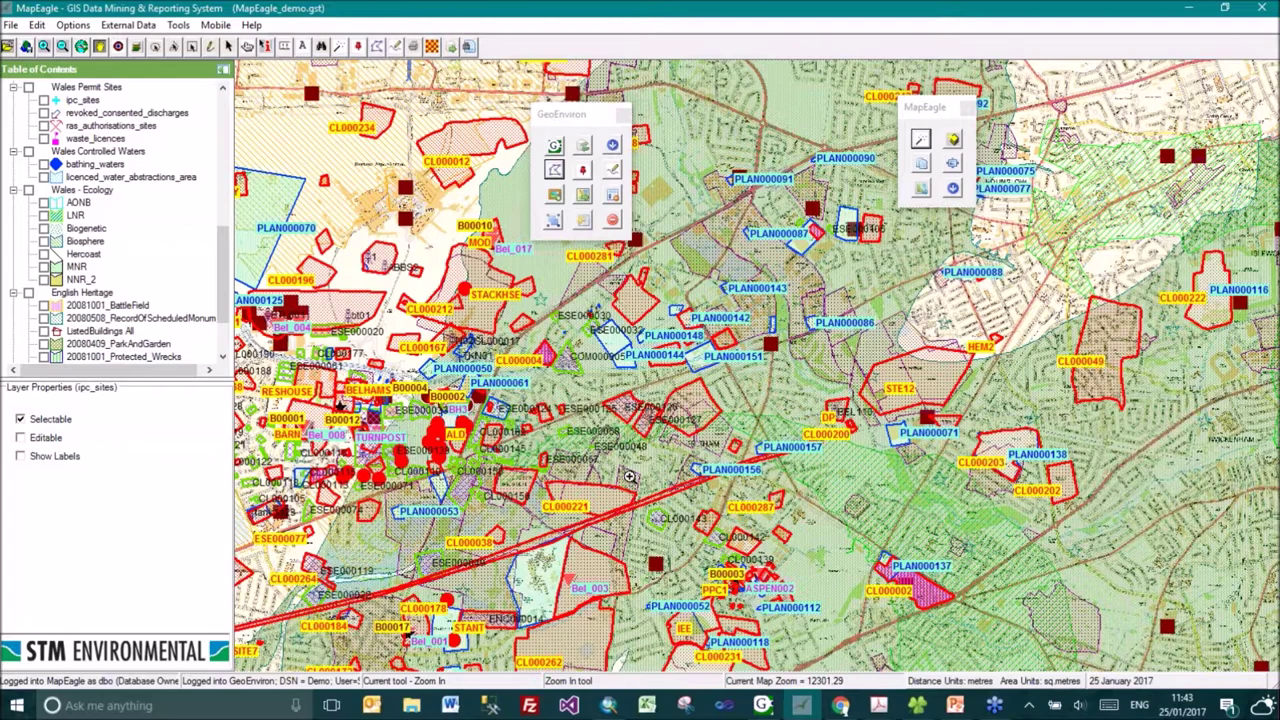
{"action": "left_click_drag", "start_coordinate": [900, 110], "coordinate": [789, 140]}
{"action": "left_click_drag", "start_coordinate": [541, 116], "coordinate": [309, 98]}
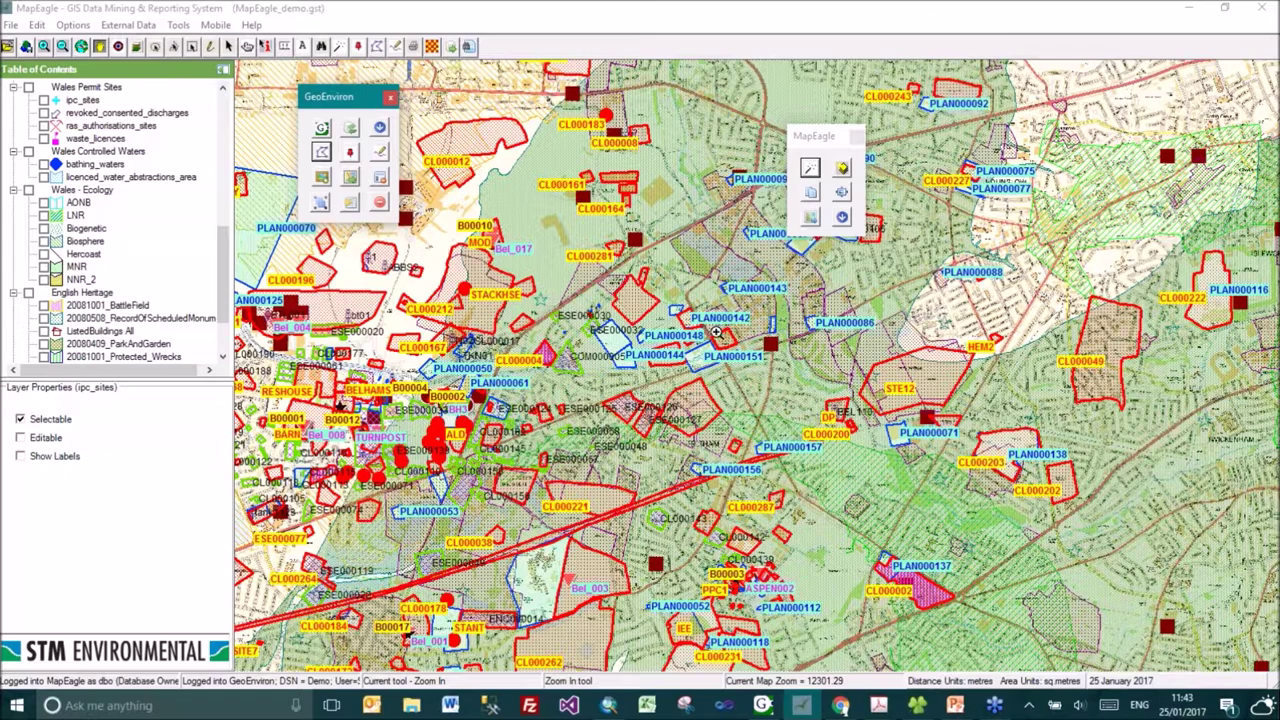
Run a Polygon Buffer Search around the large building beside the main road, between sites B00002 and ST12_2.
{"action": "left_click", "coordinate": [821, 134]}
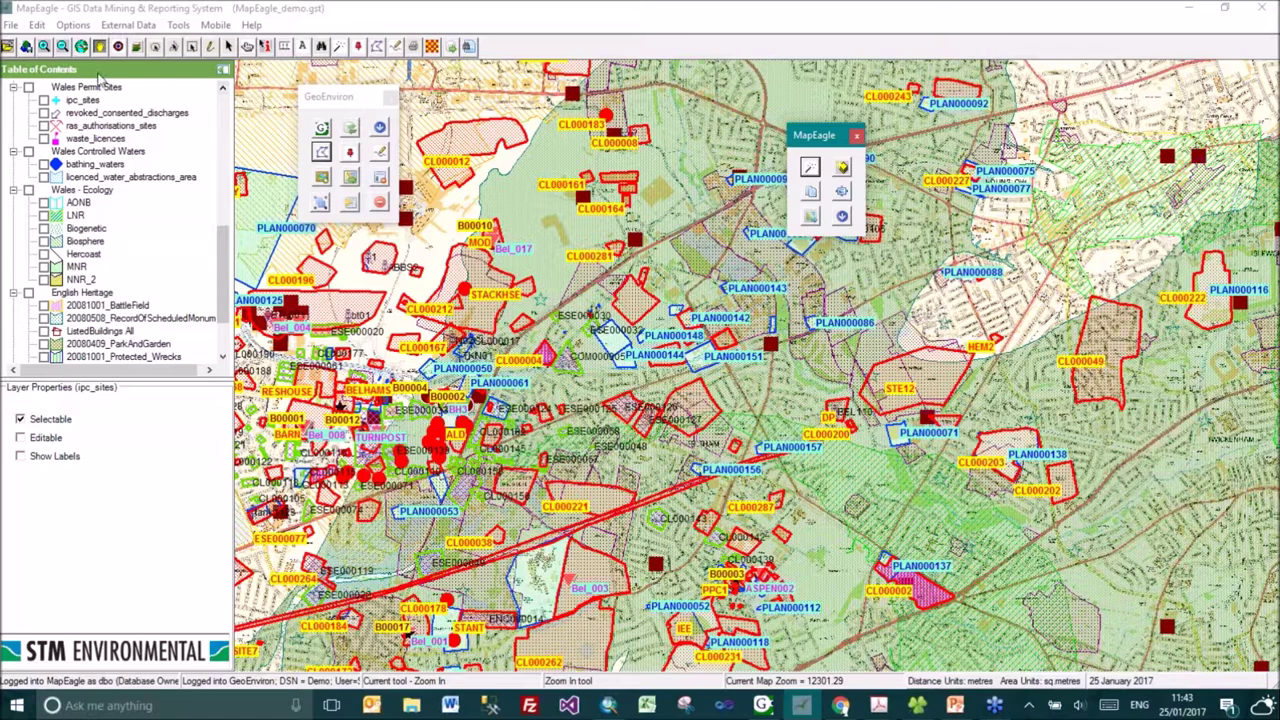
{"action": "left_click", "coordinate": [44, 46]}
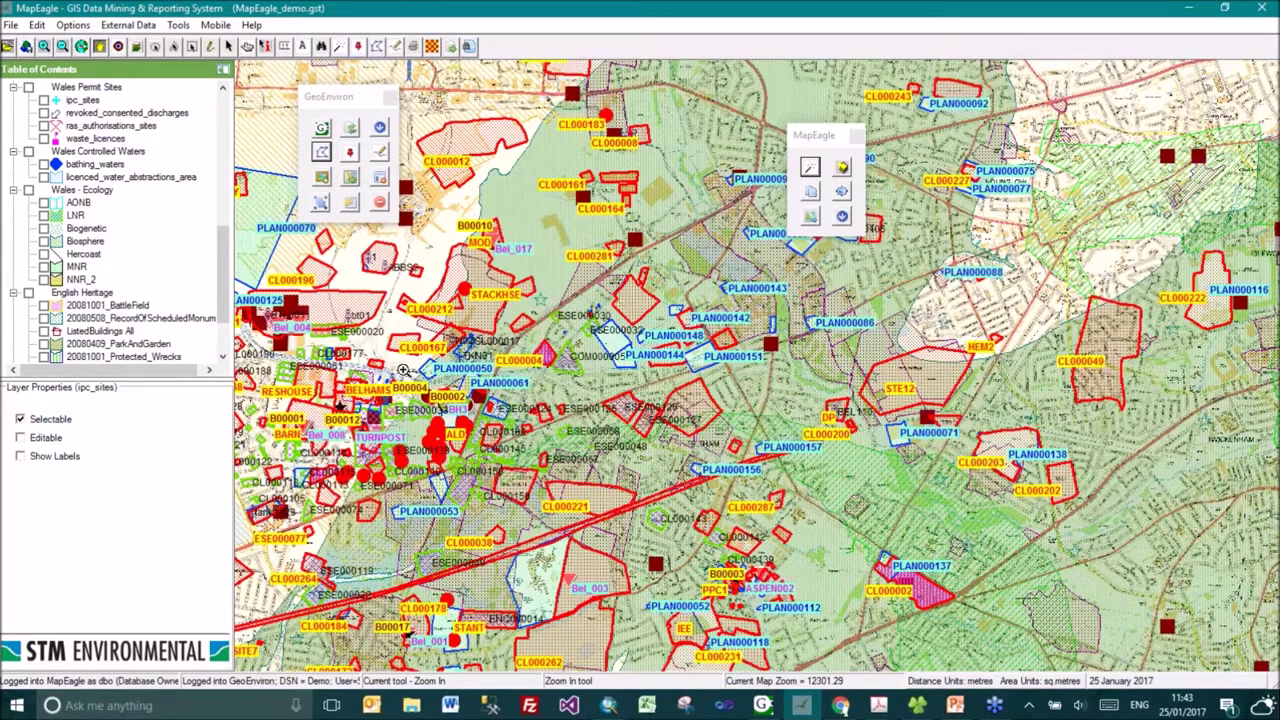
{"action": "left_click", "coordinate": [505, 452]}
{"action": "left_click_drag", "start_coordinate": [722, 223], "coordinate": [922, 419]}
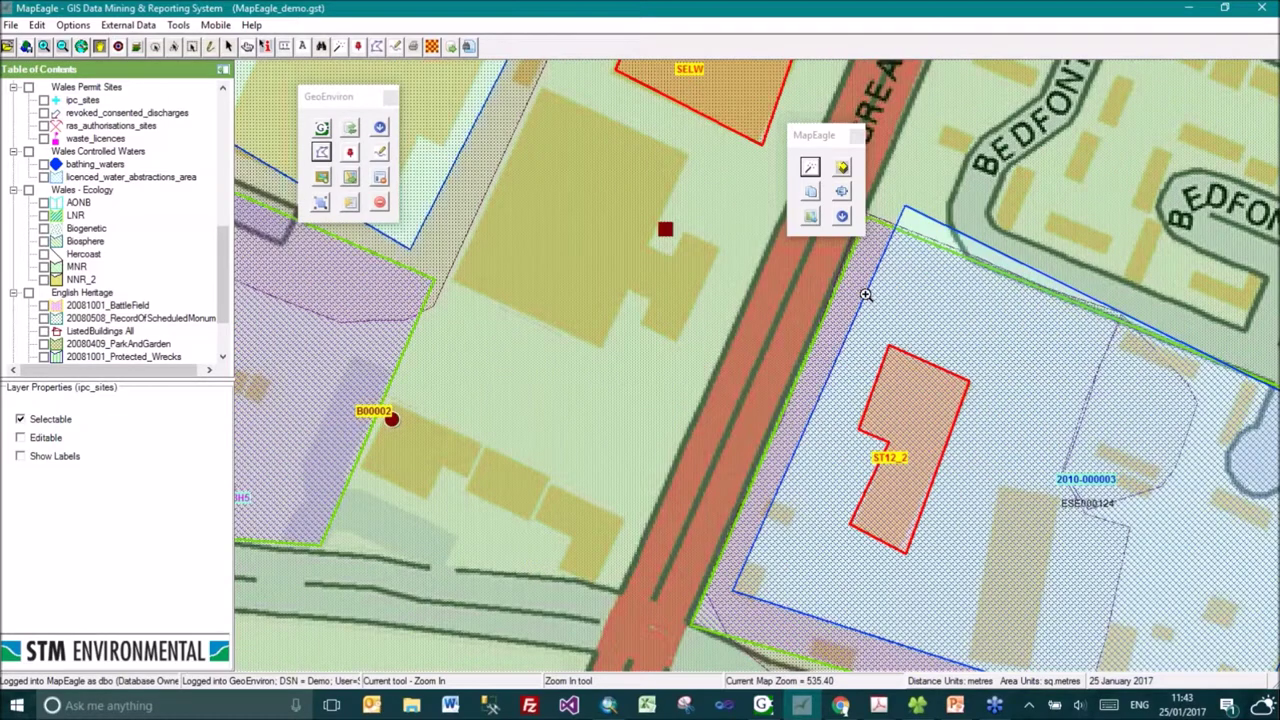
{"action": "left_click", "coordinate": [810, 168]}
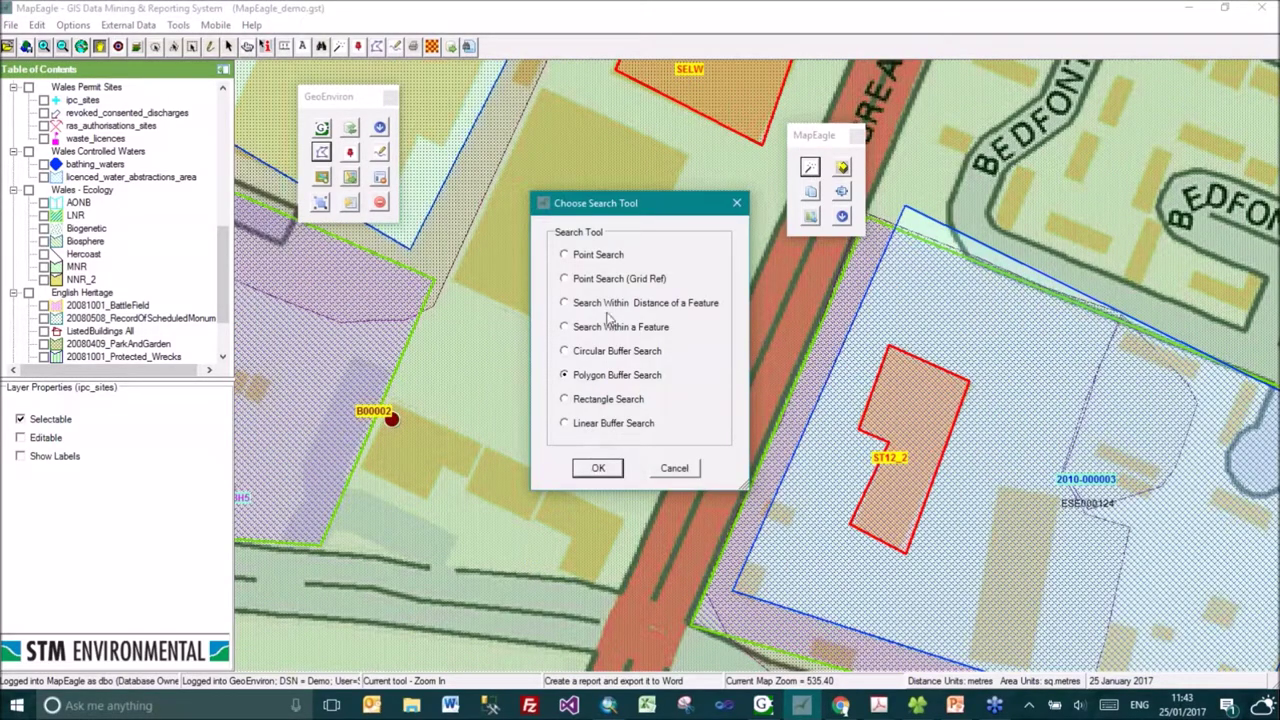
{"action": "key", "text": "Return"}
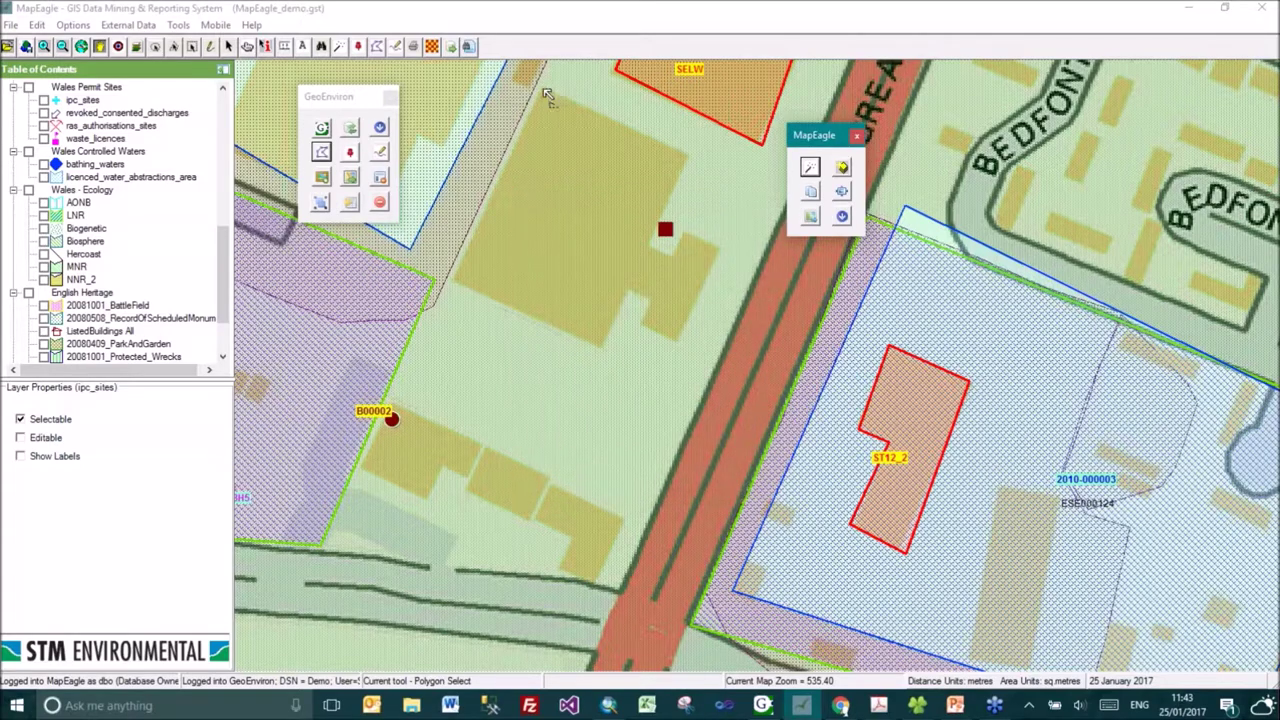
{"action": "left_click", "coordinate": [458, 282]}
{"action": "left_click", "coordinate": [600, 345]}
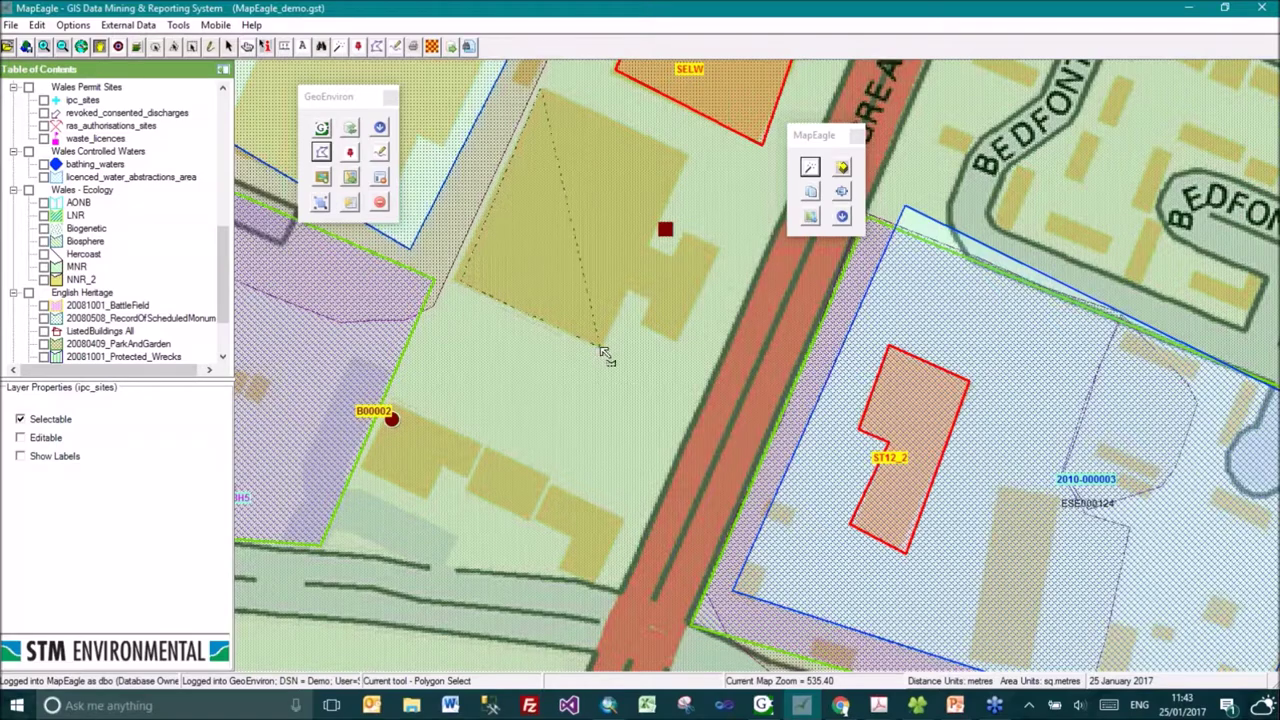
{"action": "double_click", "coordinate": [689, 160]}
{"action": "left_click", "coordinate": [599, 416]}
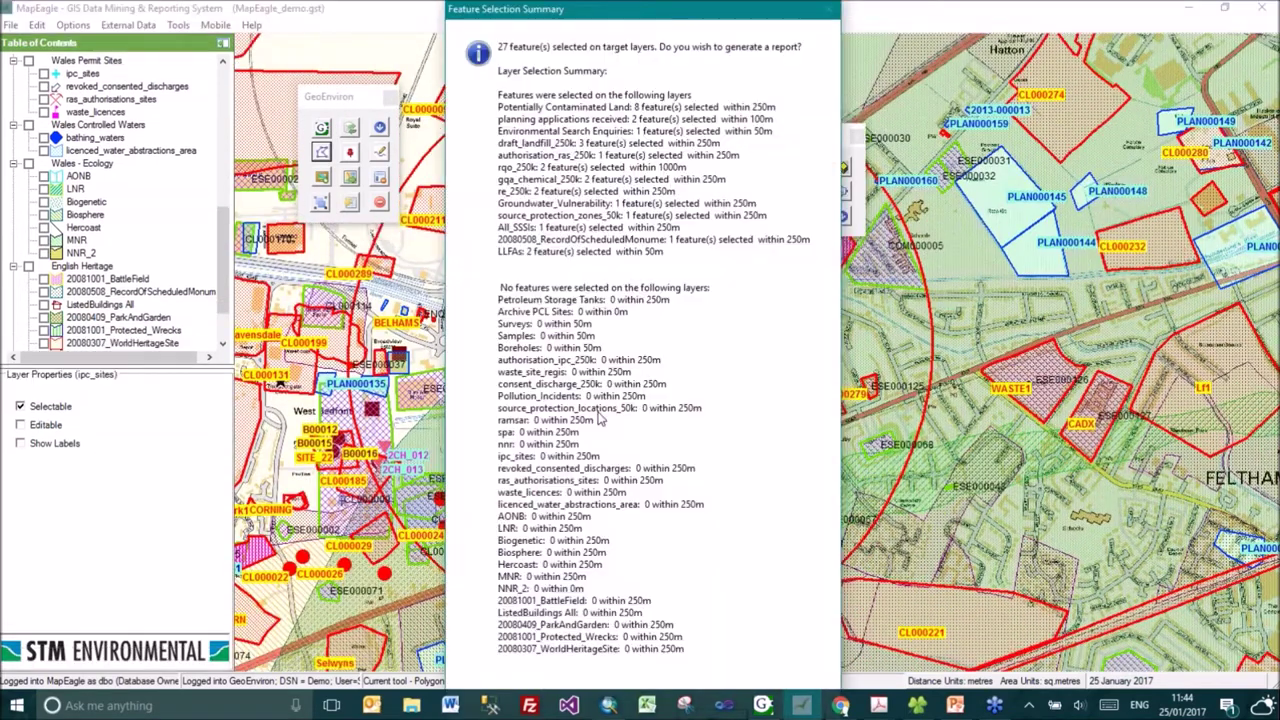
Review the feature selection summary against the buffer rings on the map, and choose to generate a report.
{"action": "left_click_drag", "start_coordinate": [543, 9], "coordinate": [930, 10]}
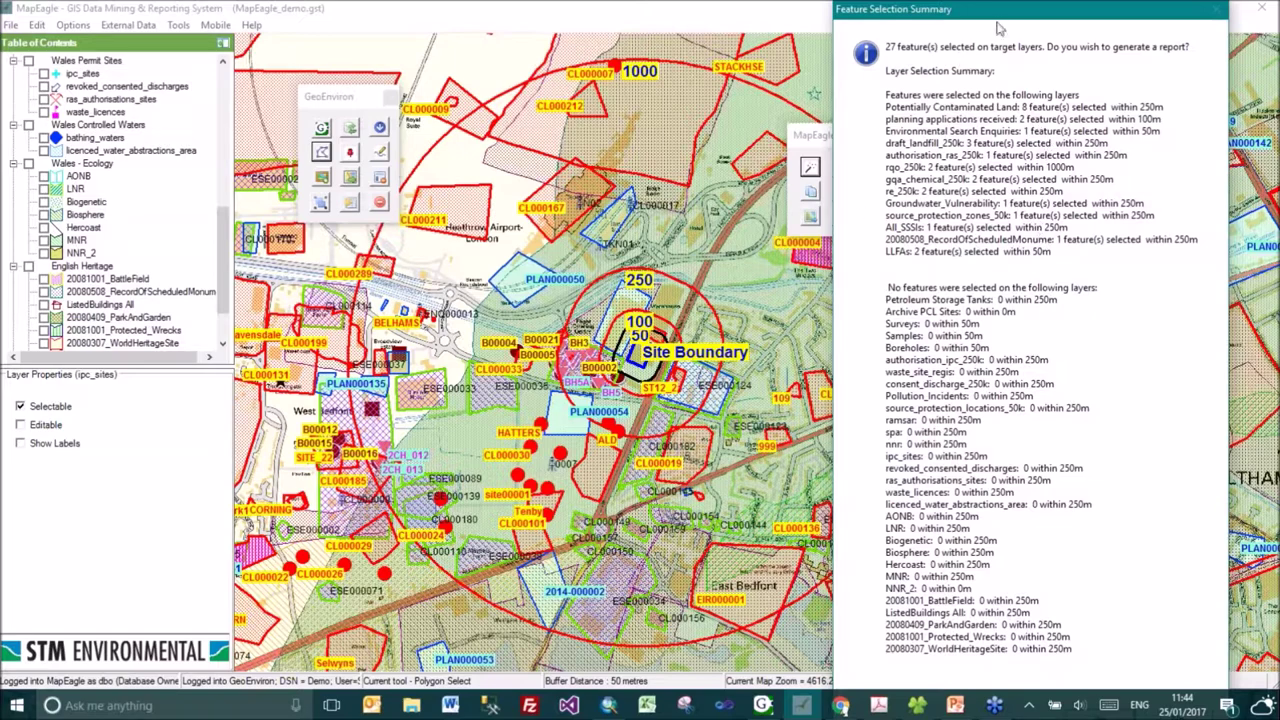
{"action": "left_click_drag", "start_coordinate": [1005, 22], "coordinate": [695, 22]}
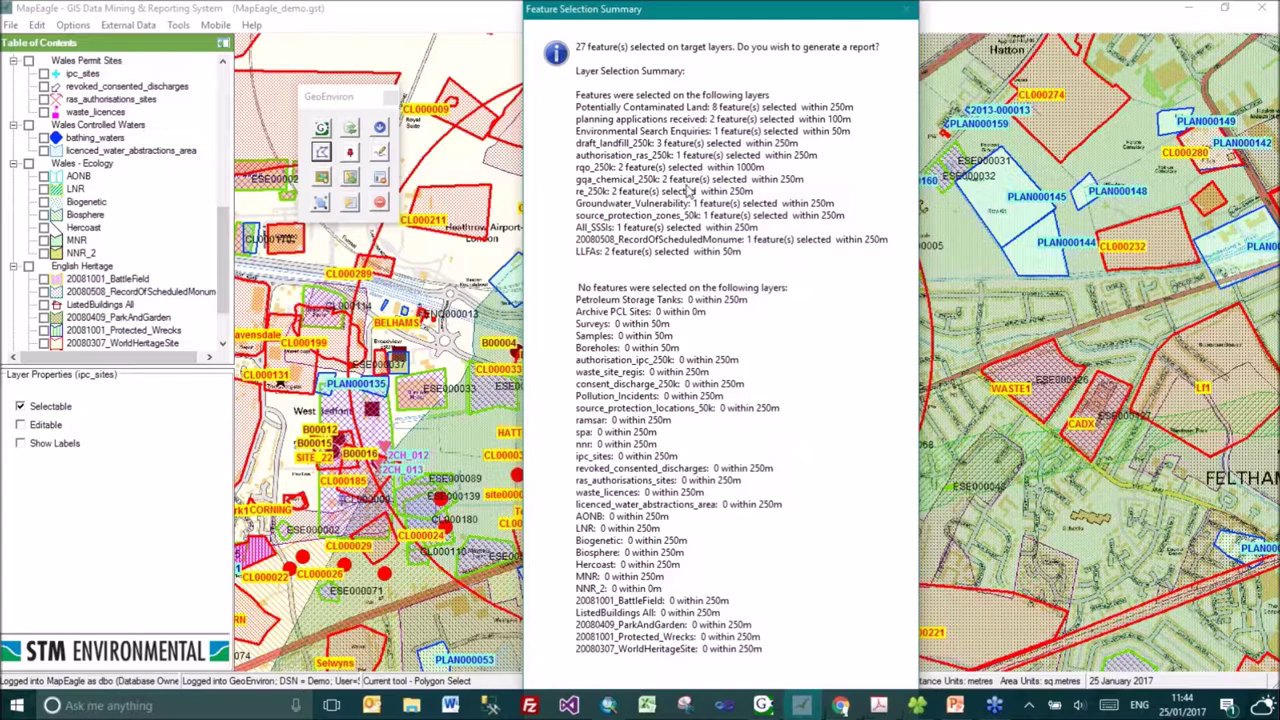
{"action": "key", "text": "Return"}
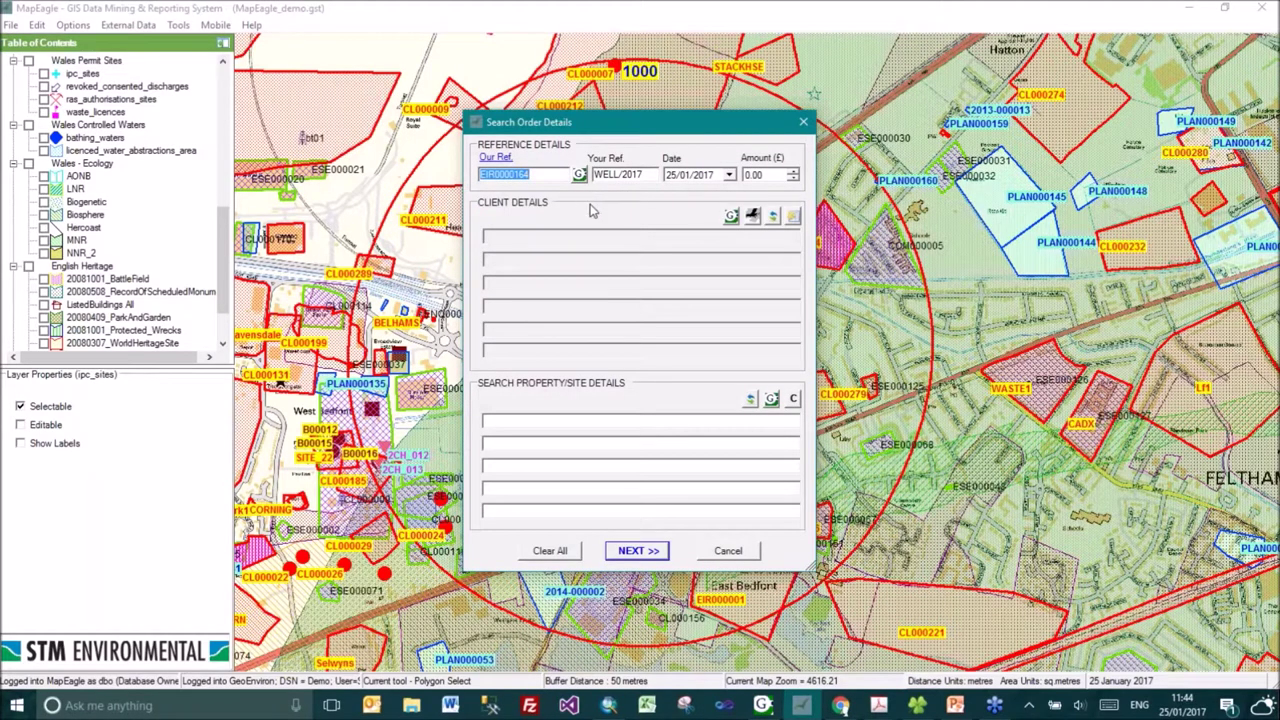
Fill in the search order's client details with the Planning Department contact from the GeoEnviron contact list.
{"action": "left_click", "coordinate": [731, 217]}
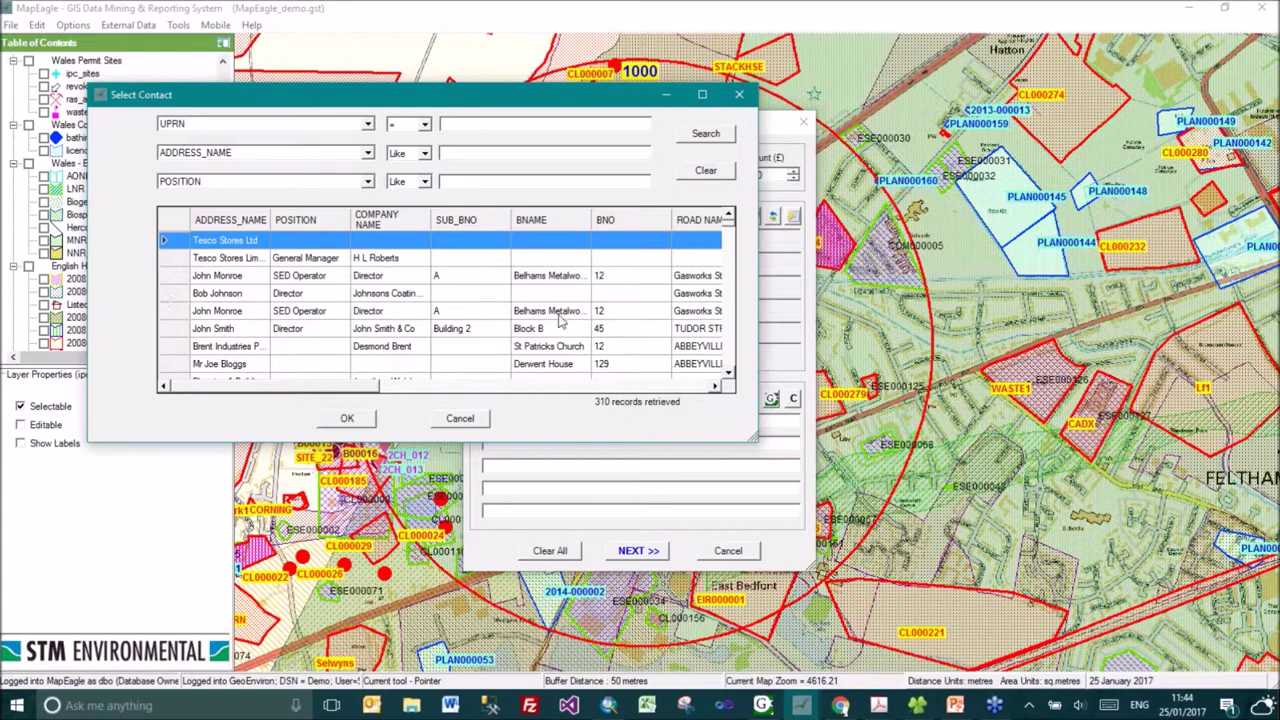
{"action": "scroll", "coordinate": [729, 366], "scroll_direction": "down", "scroll_amount": 3}
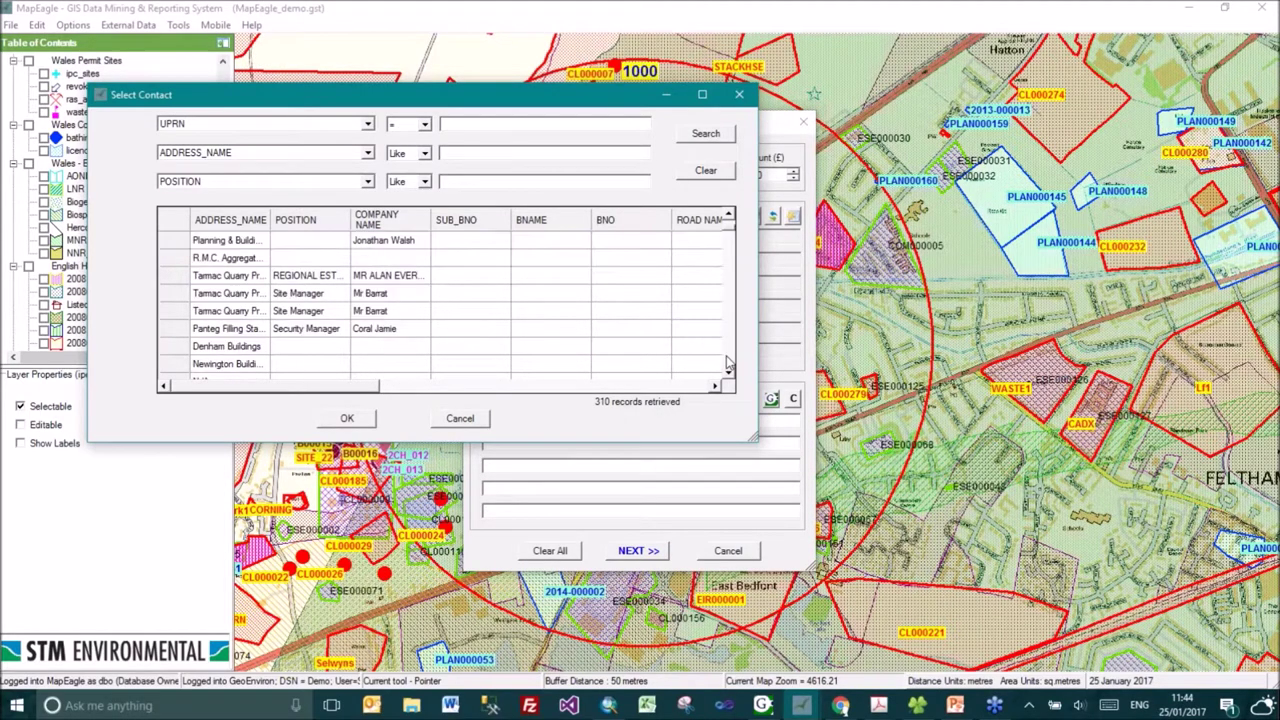
{"action": "left_click", "coordinate": [731, 290]}
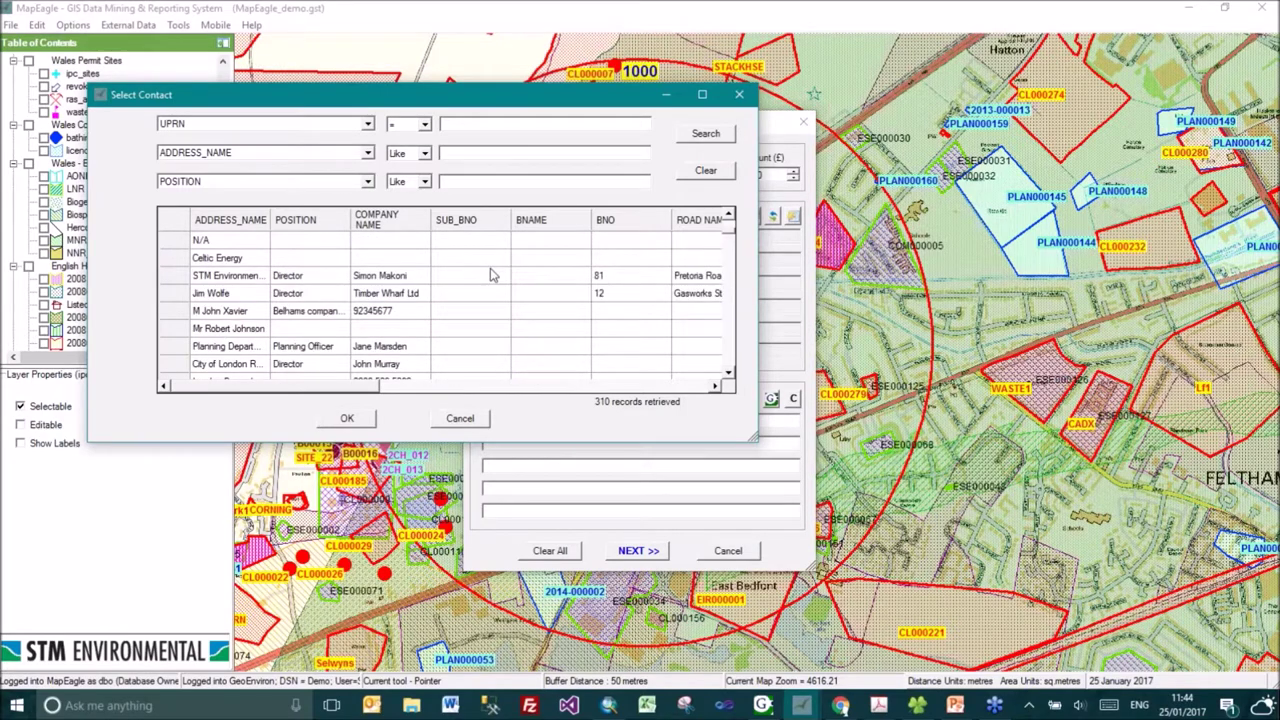
{"action": "left_click", "coordinate": [175, 346]}
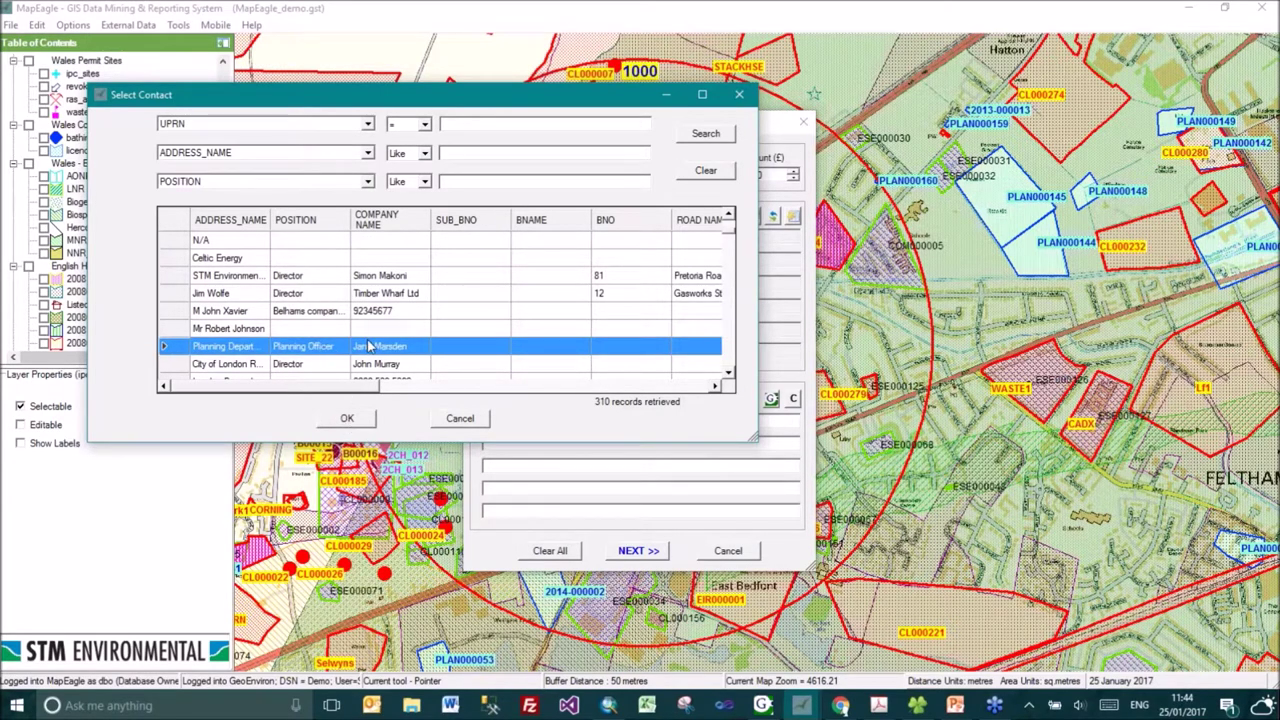
{"action": "left_click", "coordinate": [347, 420]}
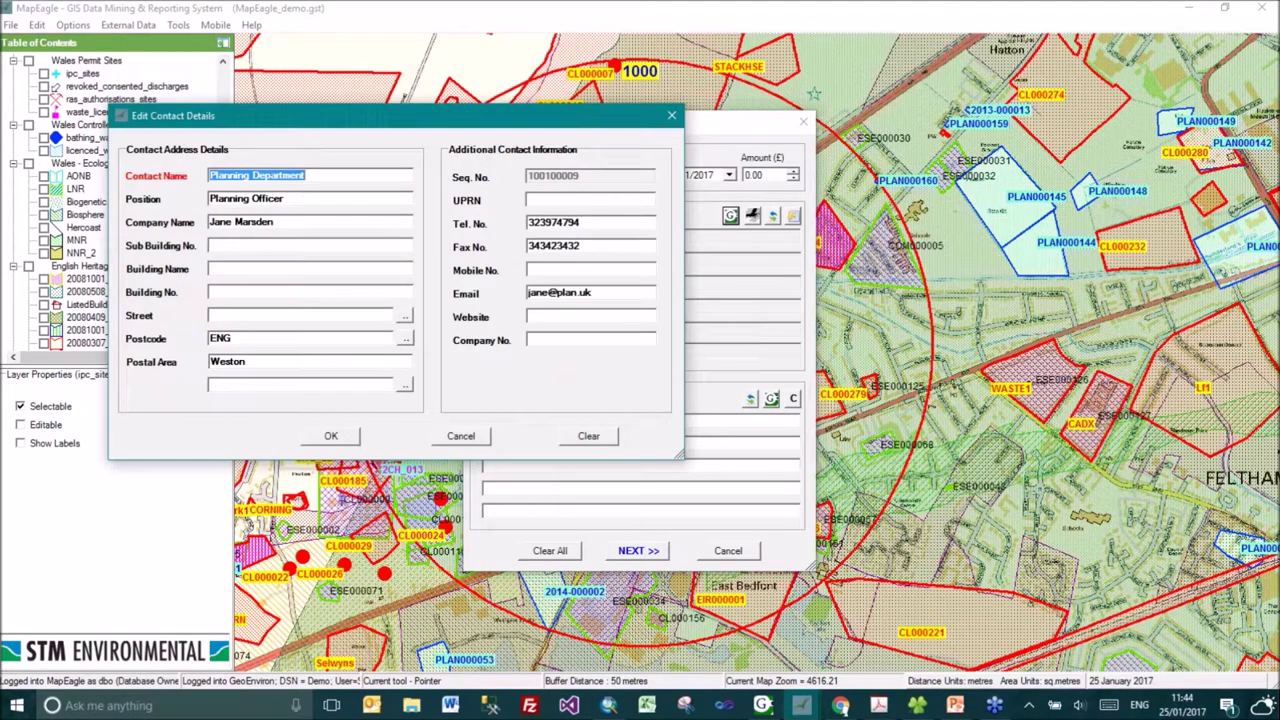
{"action": "left_click", "coordinate": [325, 440]}
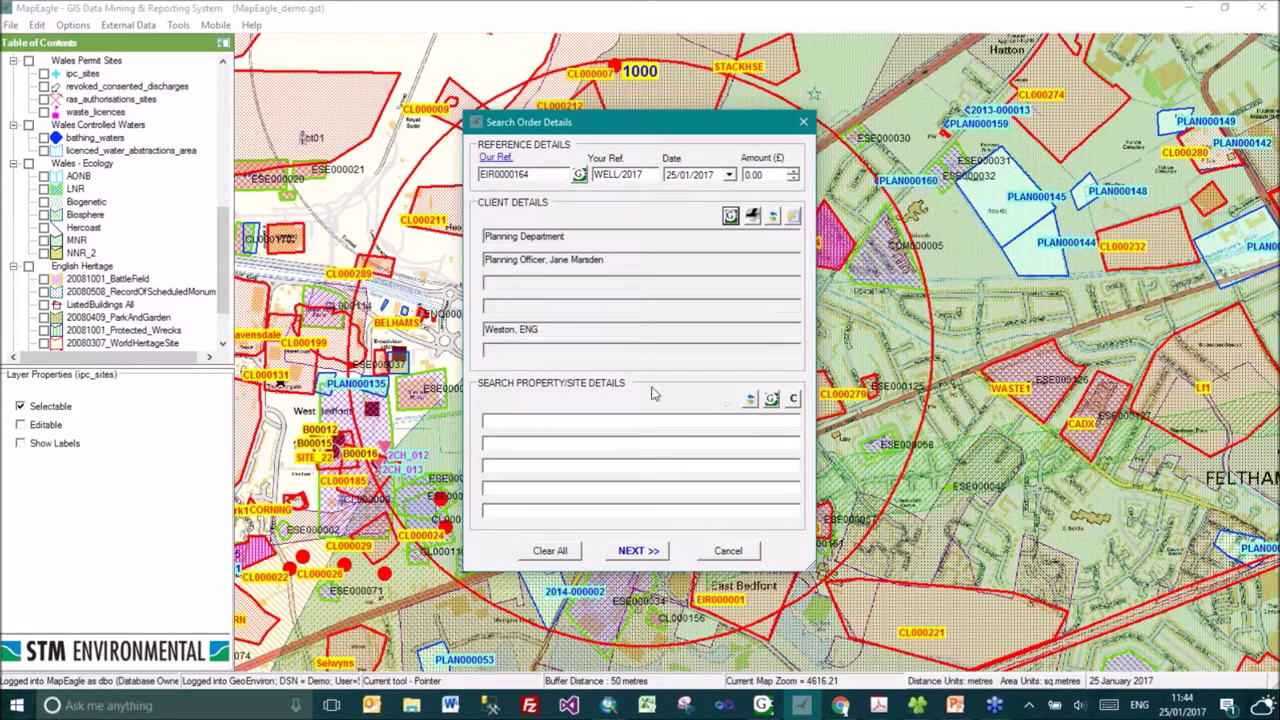
Retrieve all gazetteer records without a filter, use a flat's address as the search property details, and continue to the Word document options.
{"action": "left_click", "coordinate": [775, 399]}
{"action": "left_click", "coordinate": [750, 178]}
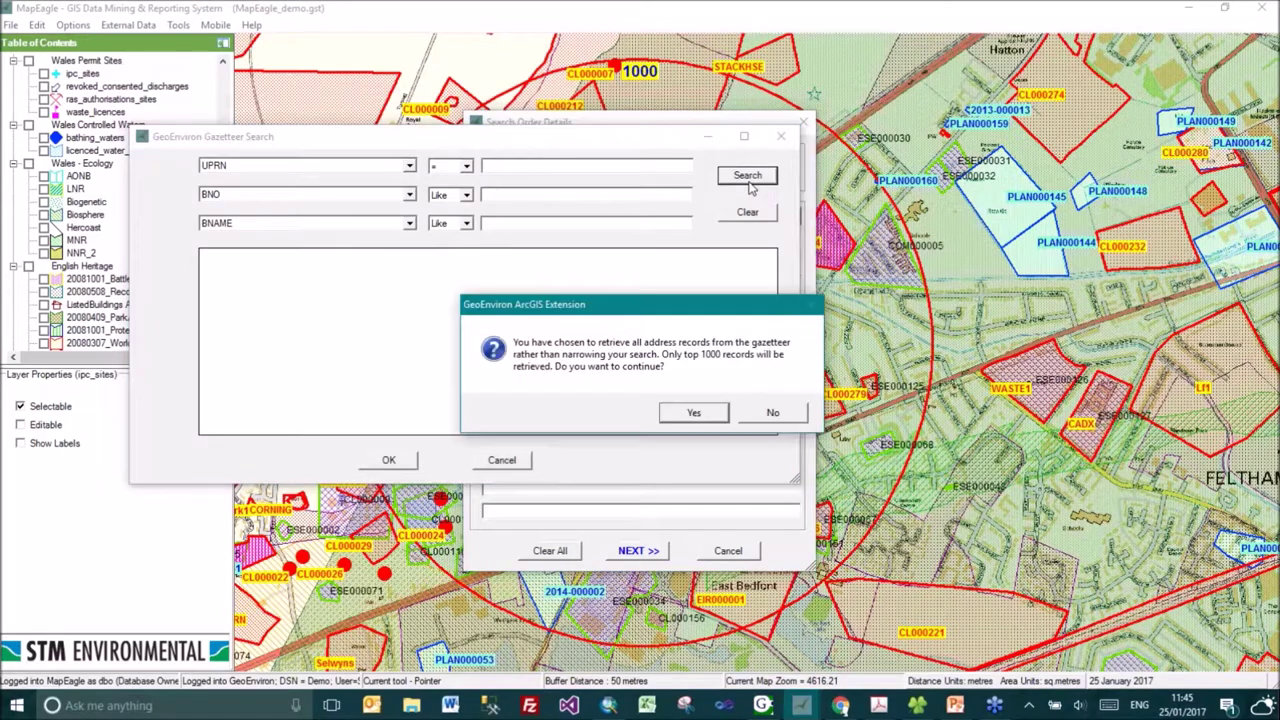
{"action": "left_click", "coordinate": [712, 413]}
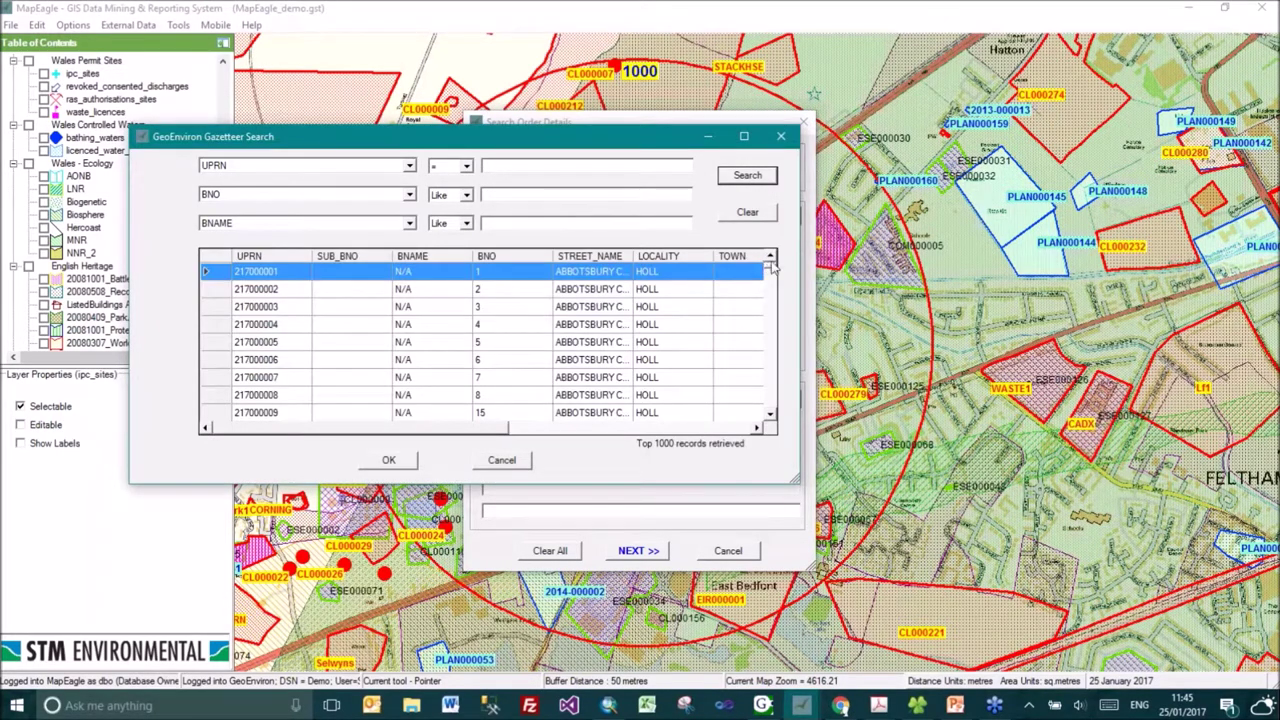
{"action": "left_click_drag", "start_coordinate": [772, 270], "coordinate": [774, 368]}
{"action": "left_click", "coordinate": [297, 343]}
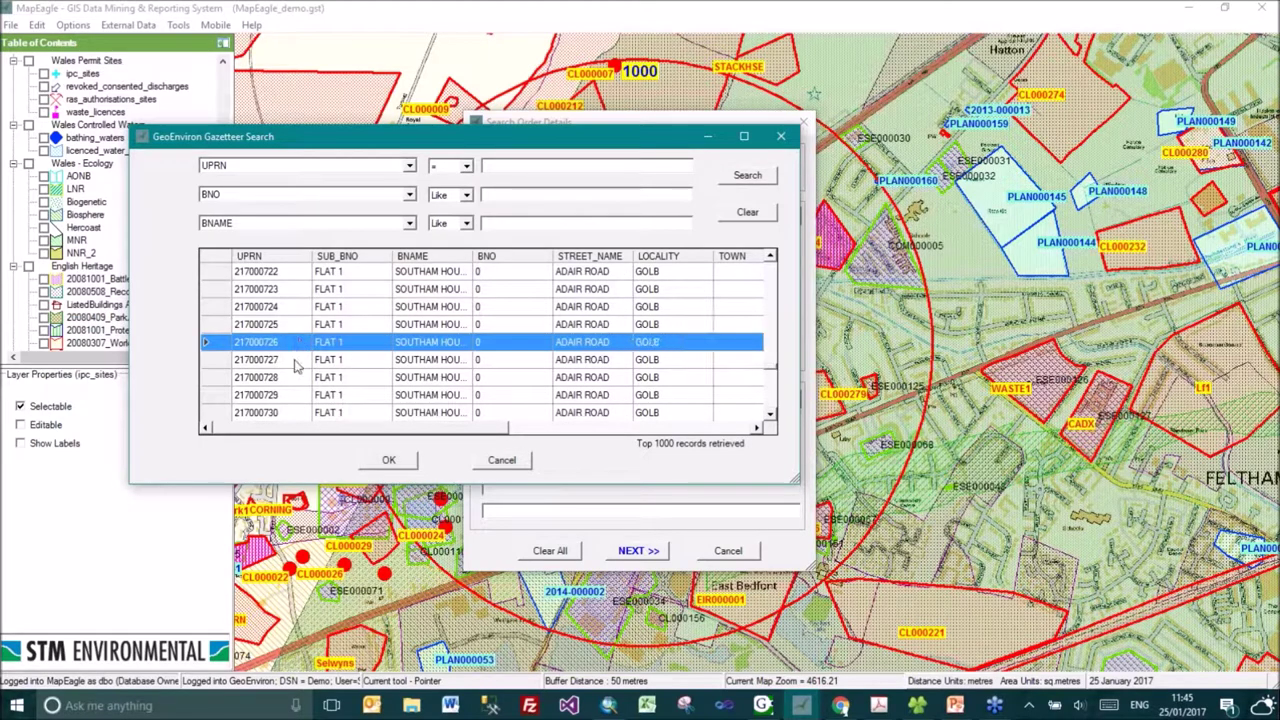
{"action": "left_click", "coordinate": [388, 460]}
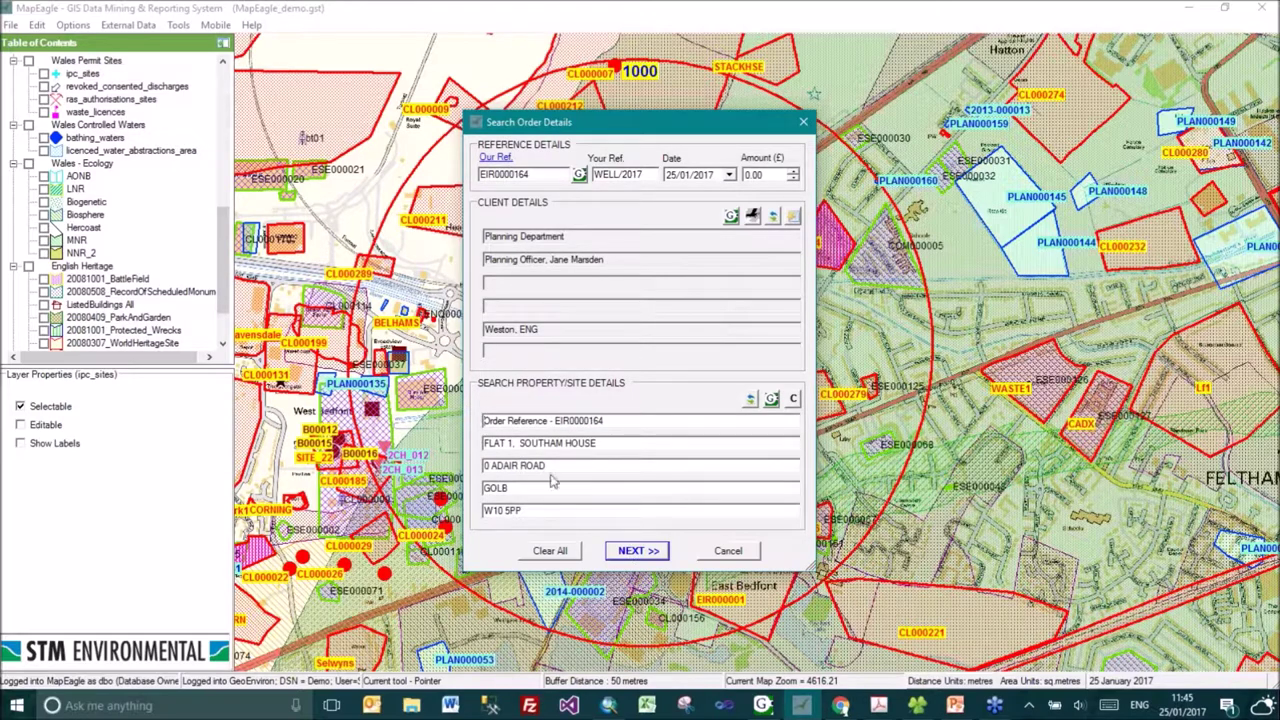
{"action": "left_click", "coordinate": [637, 551]}
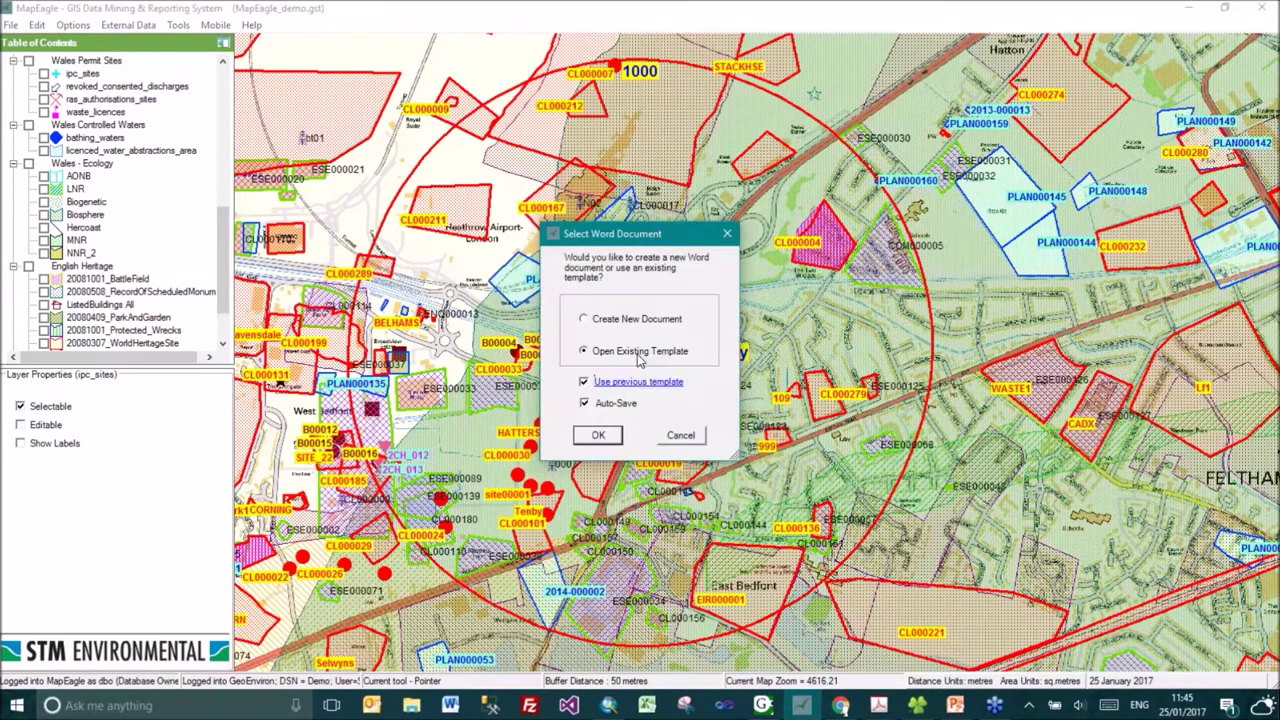
Generate the summary report from the previously used Word template with Auto-Save, and agree to create a detailed report.
{"action": "left_click", "coordinate": [600, 436]}
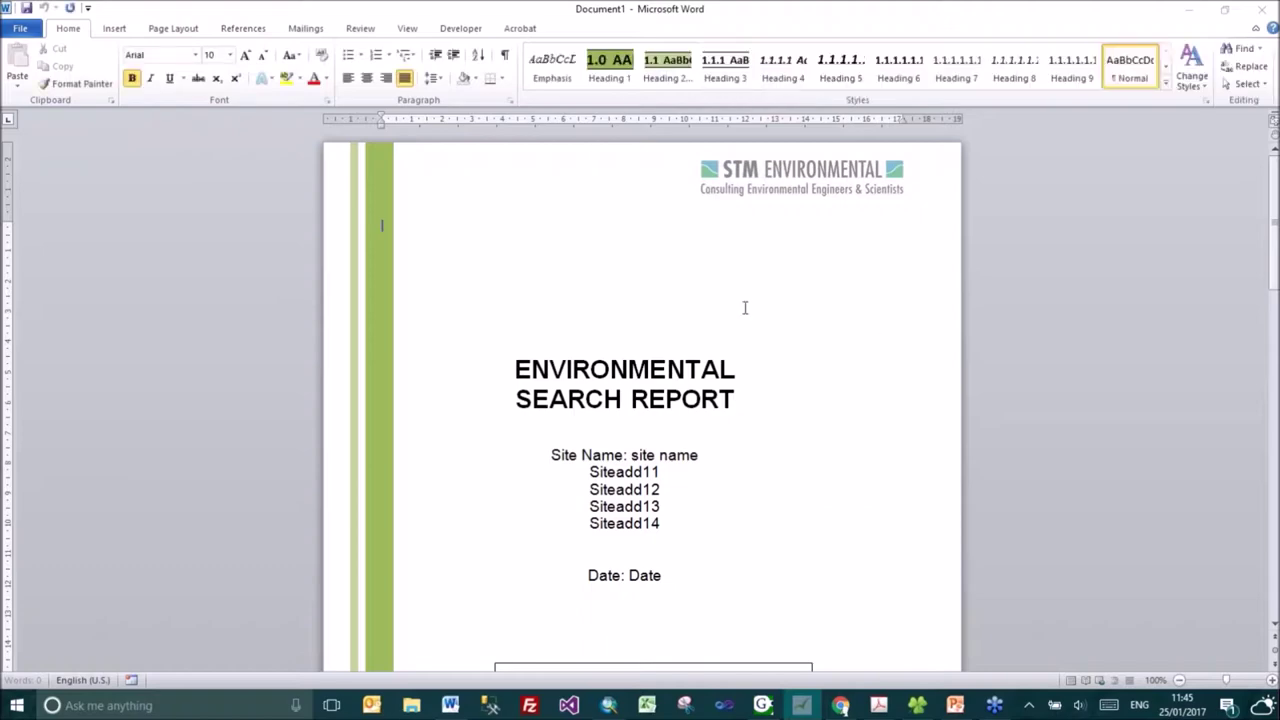
{"action": "scroll", "coordinate": [1109, 383], "scroll_direction": "down", "scroll_amount": 10}
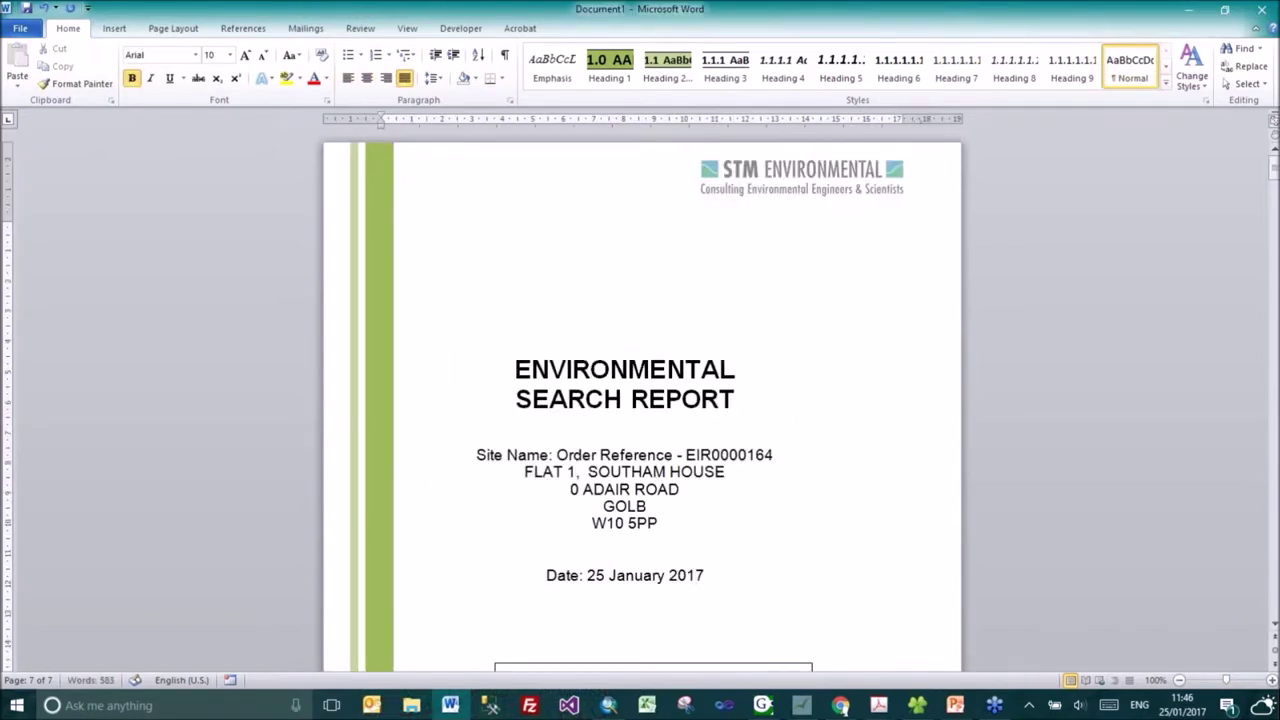
{"action": "mouse_move", "coordinate": [801, 705]}
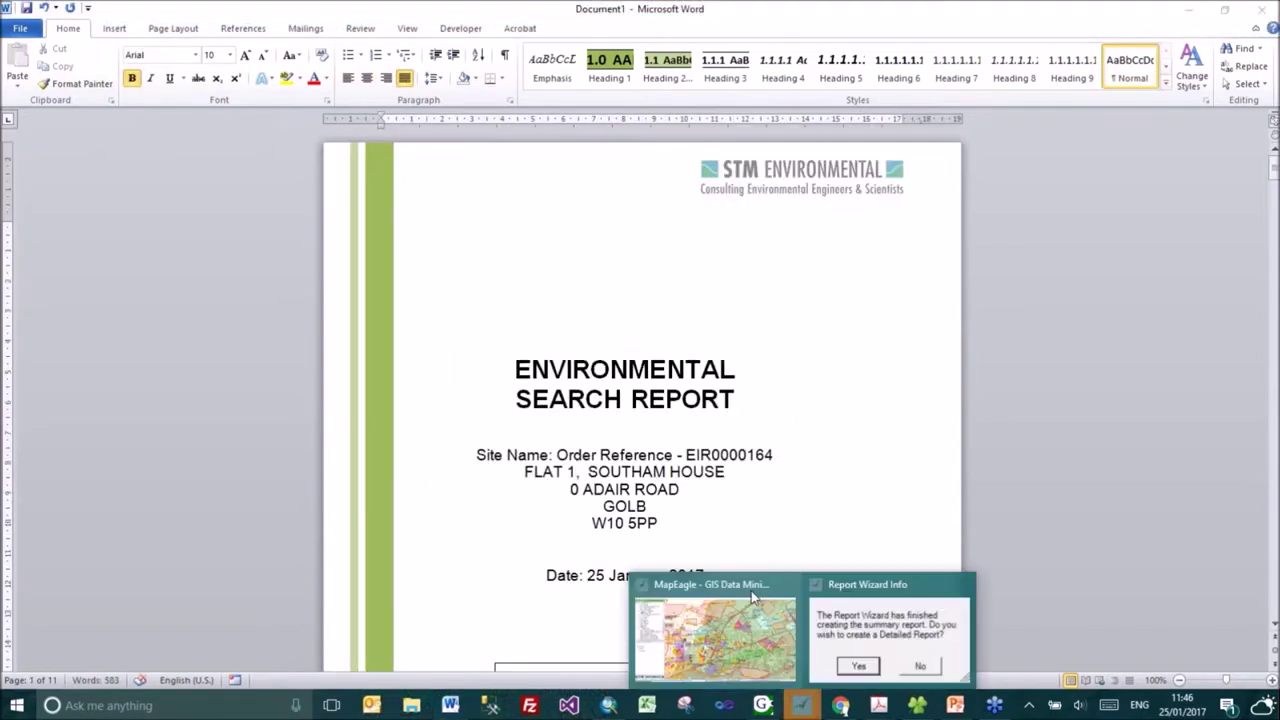
{"action": "left_click", "coordinate": [870, 615]}
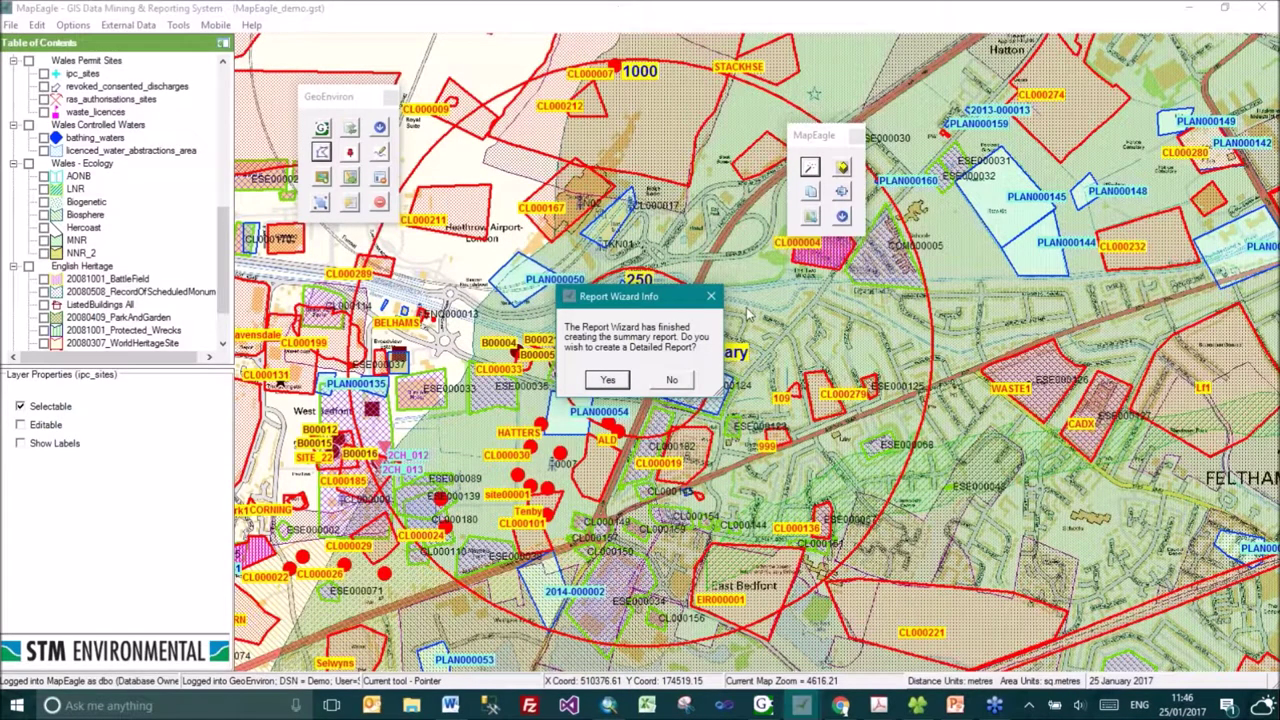
{"action": "left_click", "coordinate": [606, 380]}
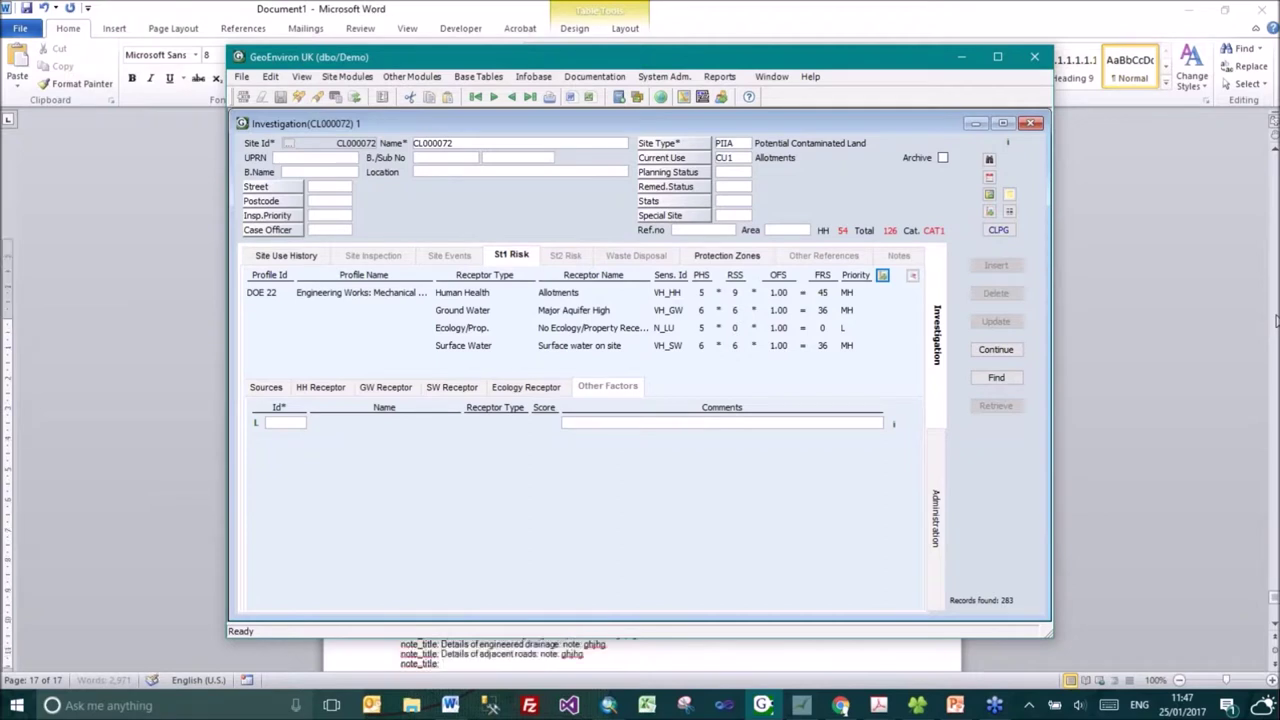
Start another GeoEnviron session while the detailed Word report is being generated.
{"action": "left_click", "coordinate": [1205, 386]}
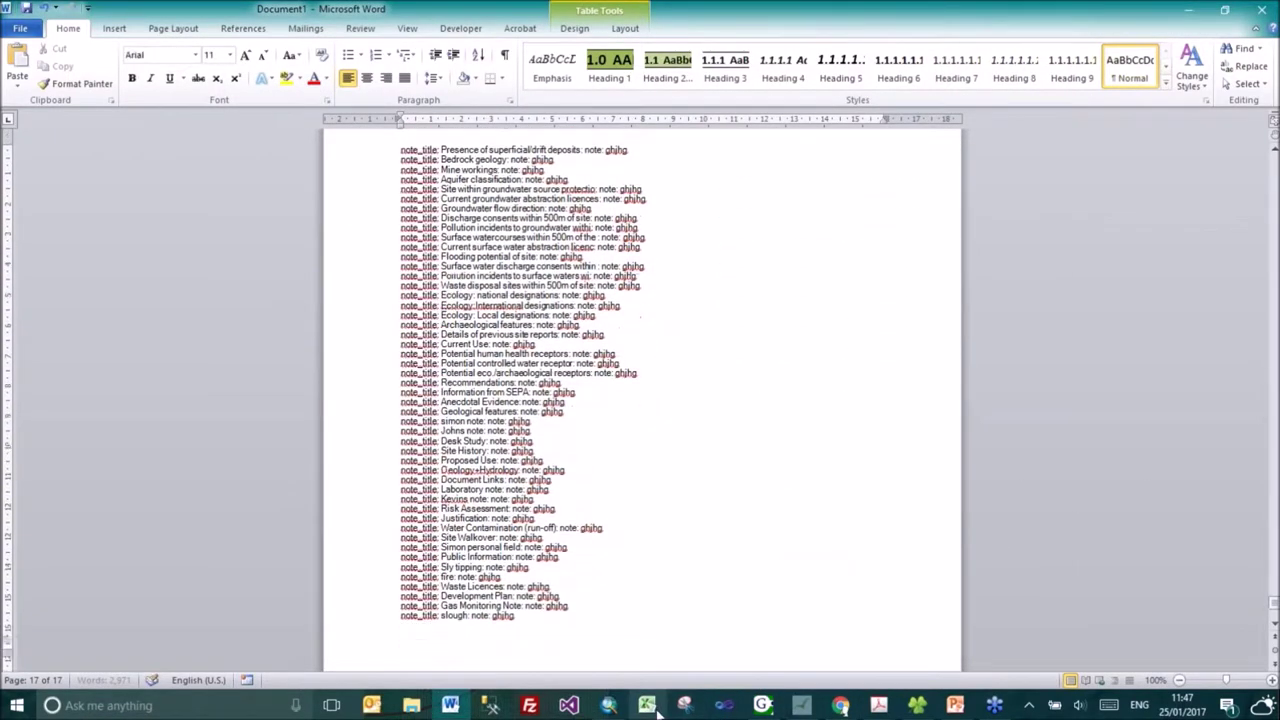
{"action": "mouse_move", "coordinate": [605, 708]}
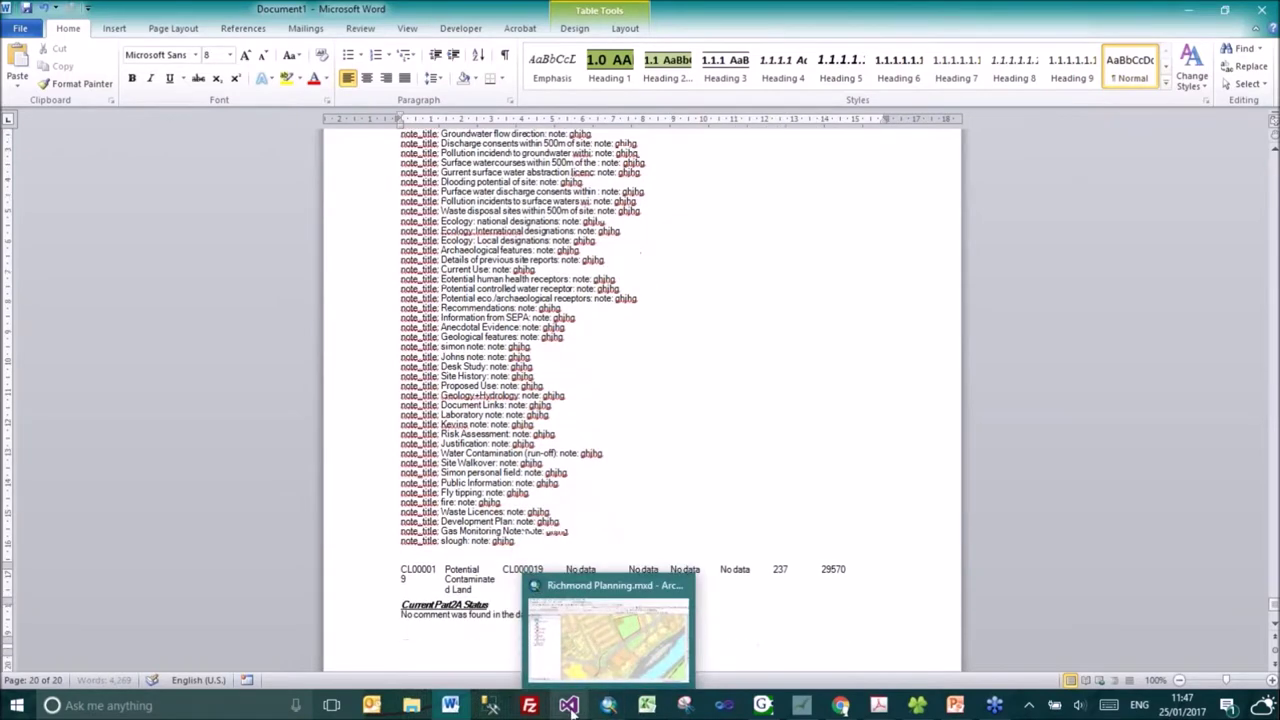
{"action": "mouse_move", "coordinate": [762, 708]}
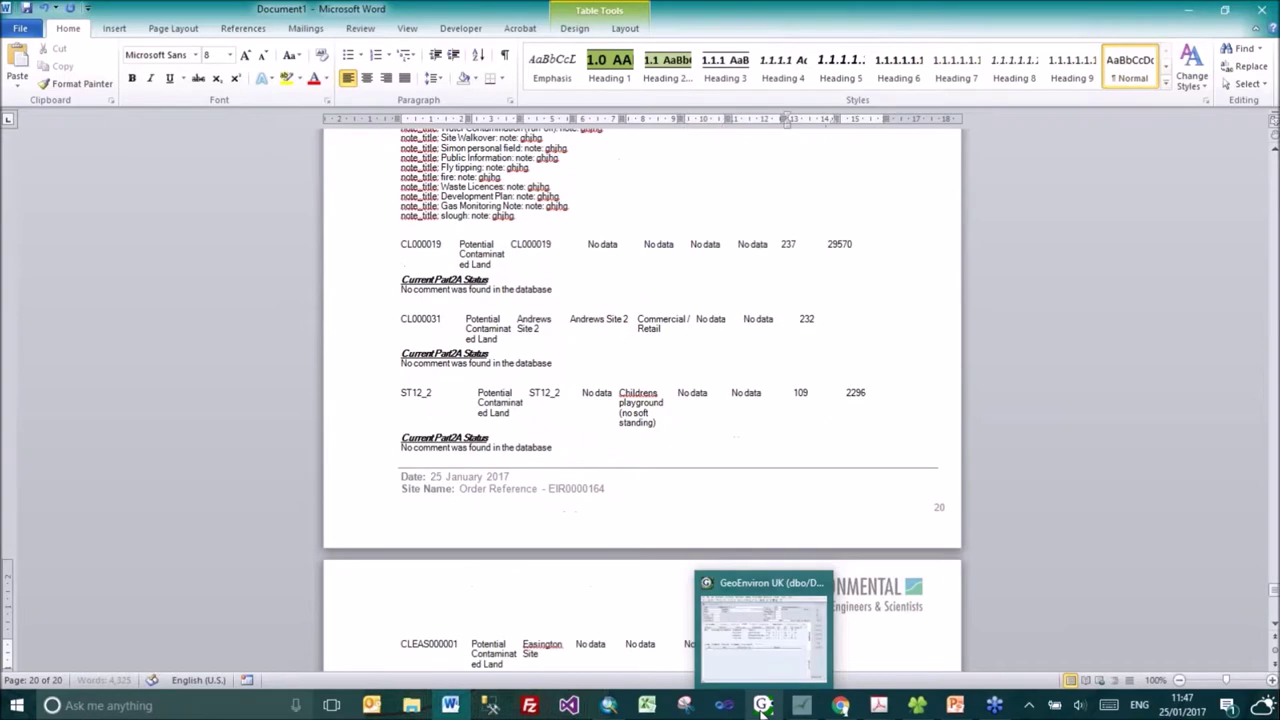
{"action": "right_click", "coordinate": [762, 706]}
{"action": "left_click", "coordinate": [695, 617]}
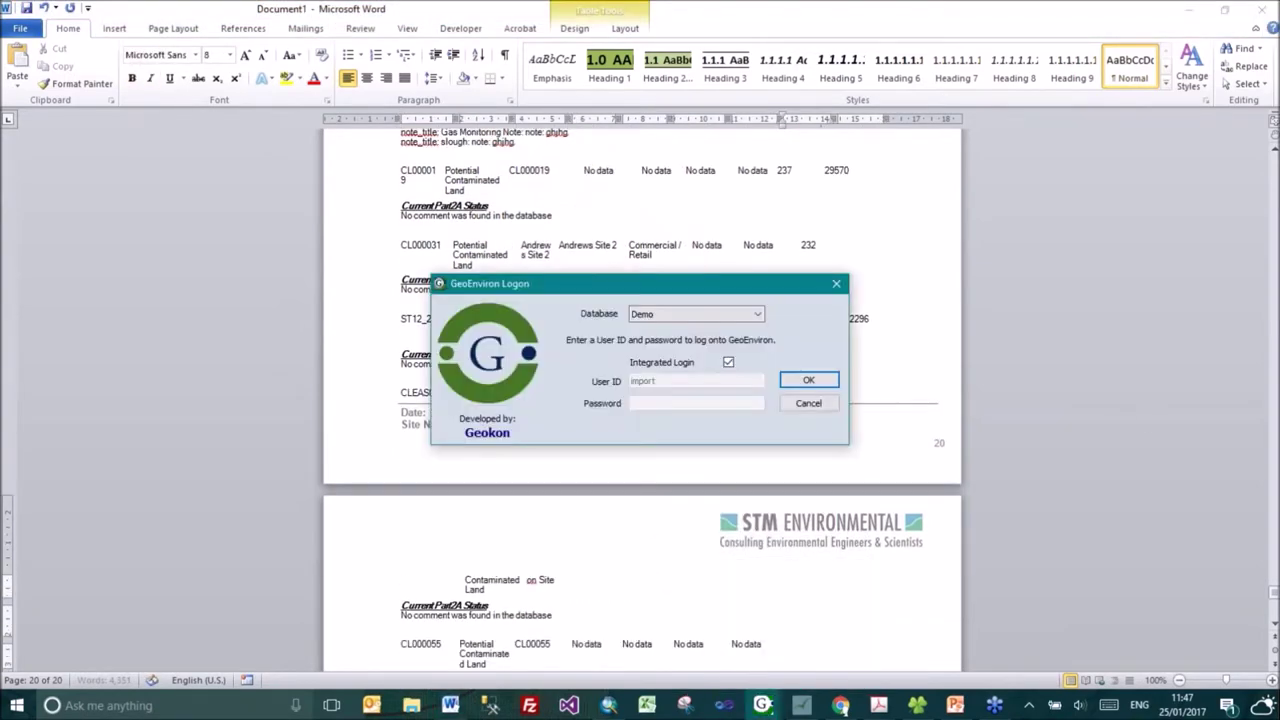
Log on to the Richmond database using Integrated Login.
{"action": "left_click", "coordinate": [757, 314]}
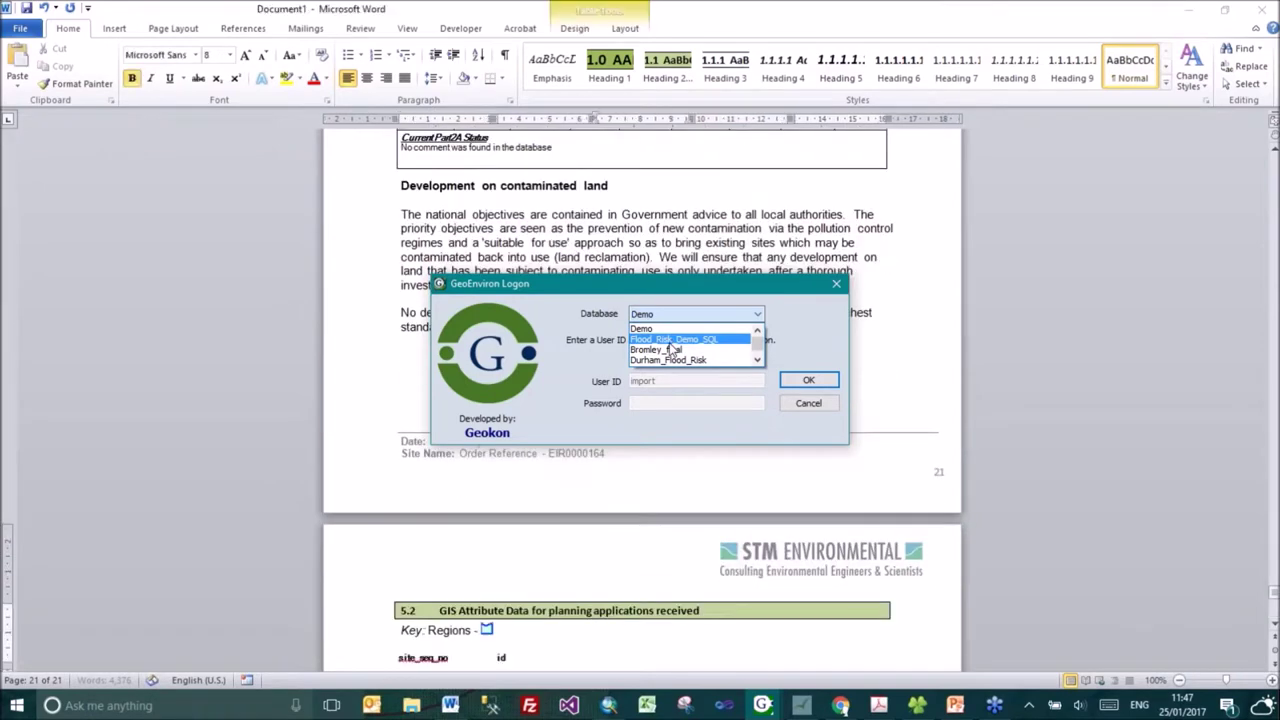
{"action": "key", "text": "Down"}
{"action": "key", "text": "Down"}
{"action": "key", "text": "Down"}
{"action": "key", "text": "Down"}
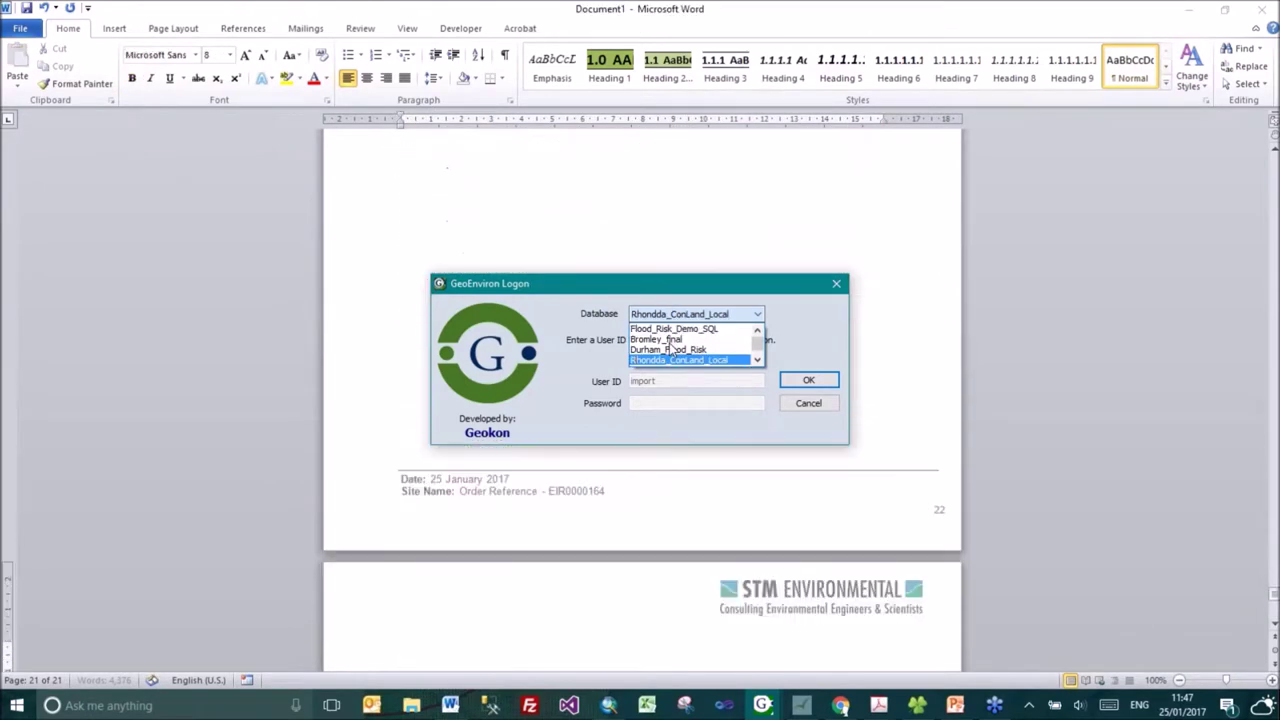
{"action": "key", "text": "Down"}
{"action": "key", "text": "Down"}
{"action": "key", "text": "Down"}
{"action": "key", "text": "Down"}
{"action": "key", "text": "Down"}
{"action": "key", "text": "Down"}
{"action": "key", "text": "Down"}
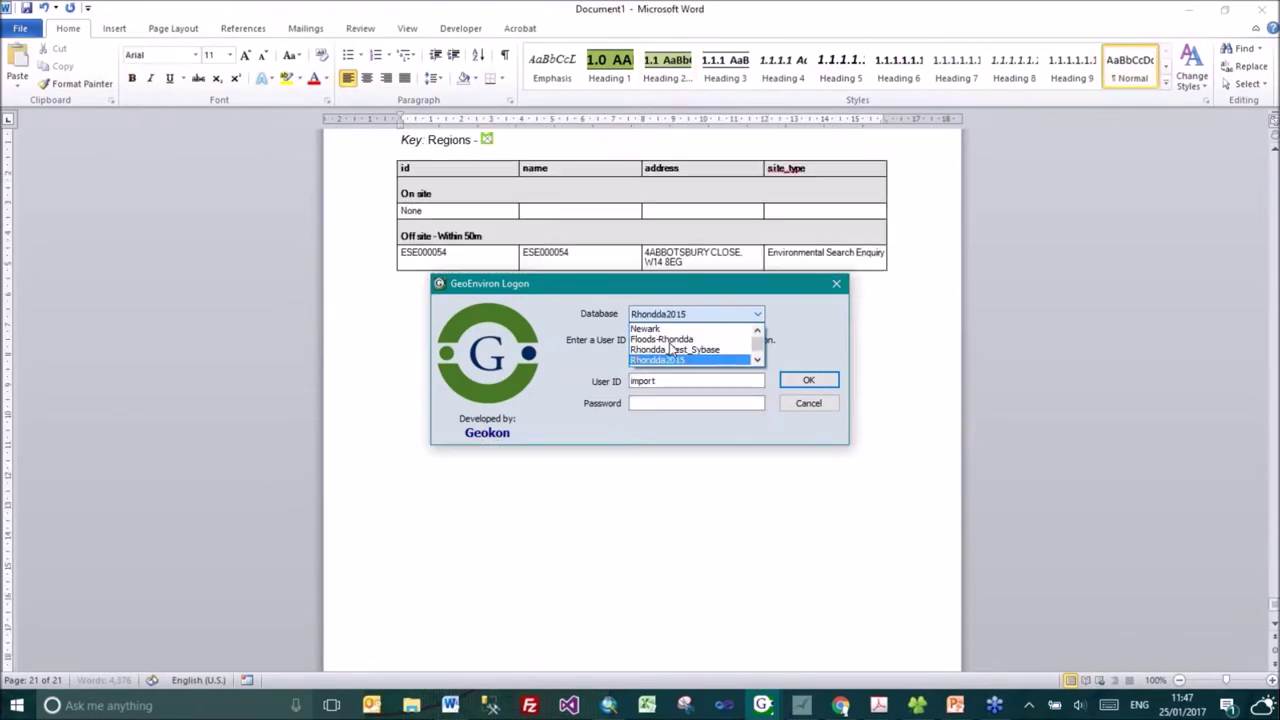
{"action": "key", "text": "Down"}
{"action": "key", "text": "Return"}
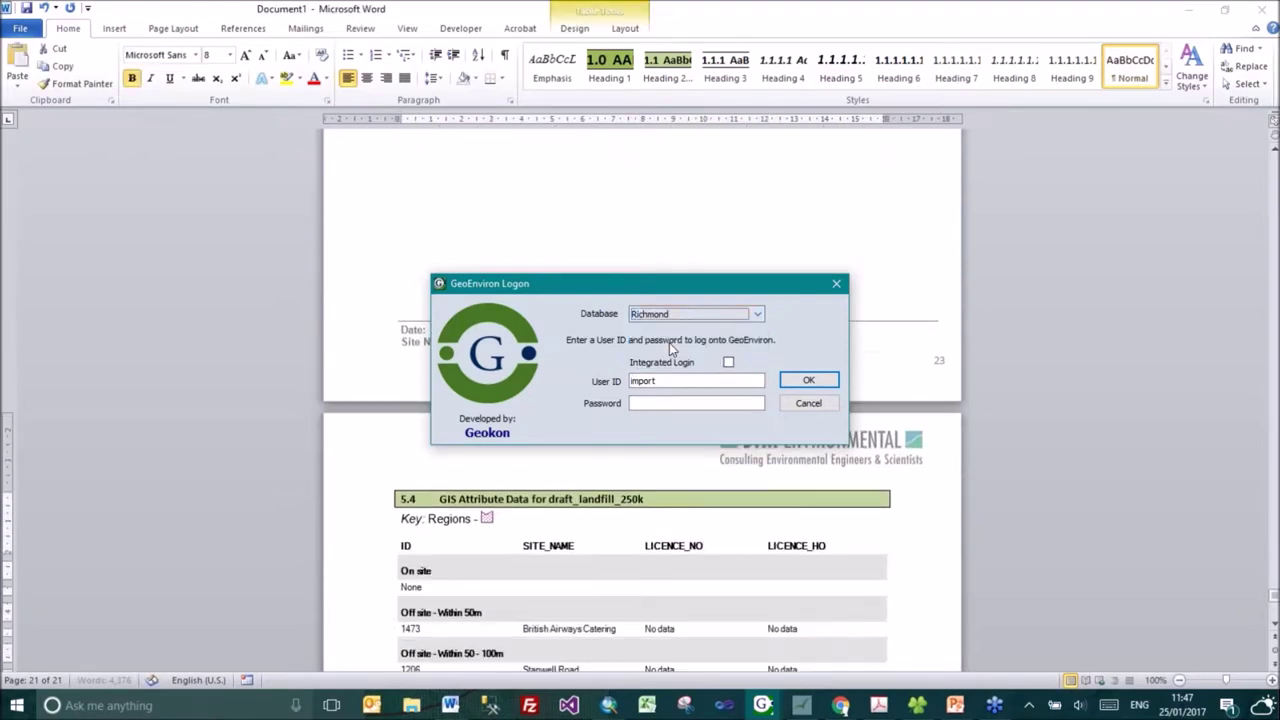
{"action": "left_click", "coordinate": [668, 362]}
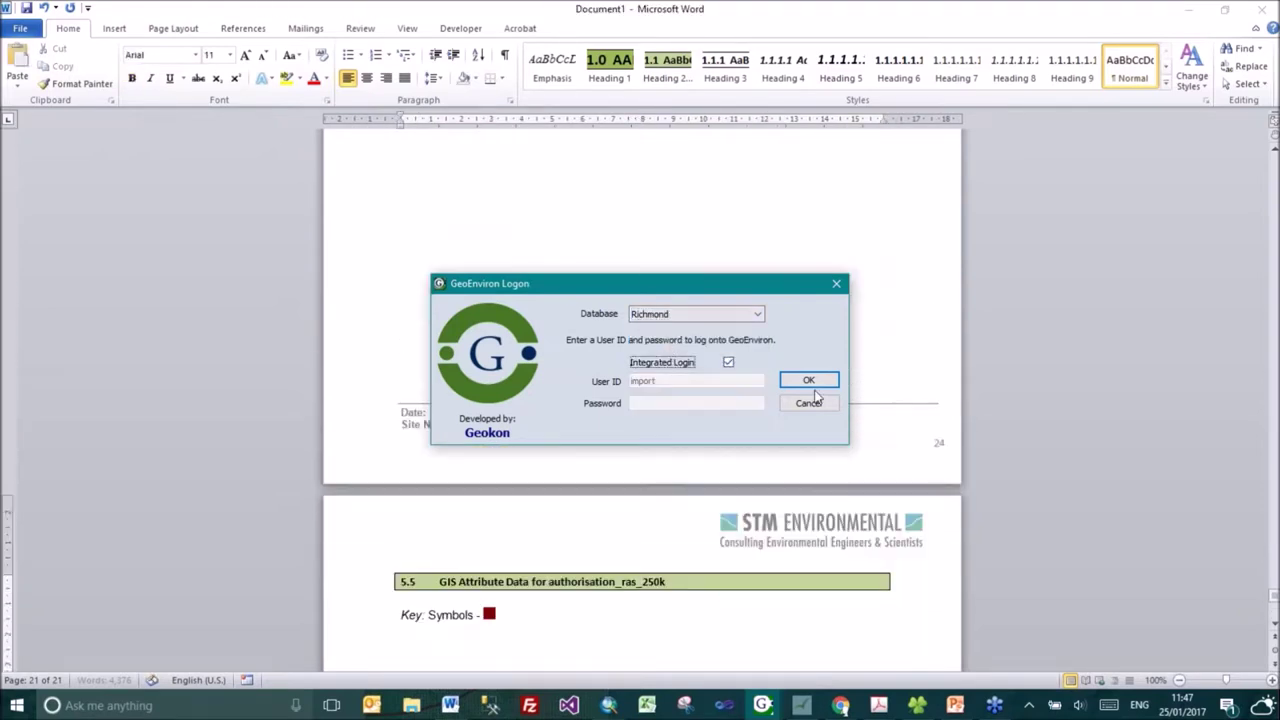
{"action": "left_click", "coordinate": [812, 381]}
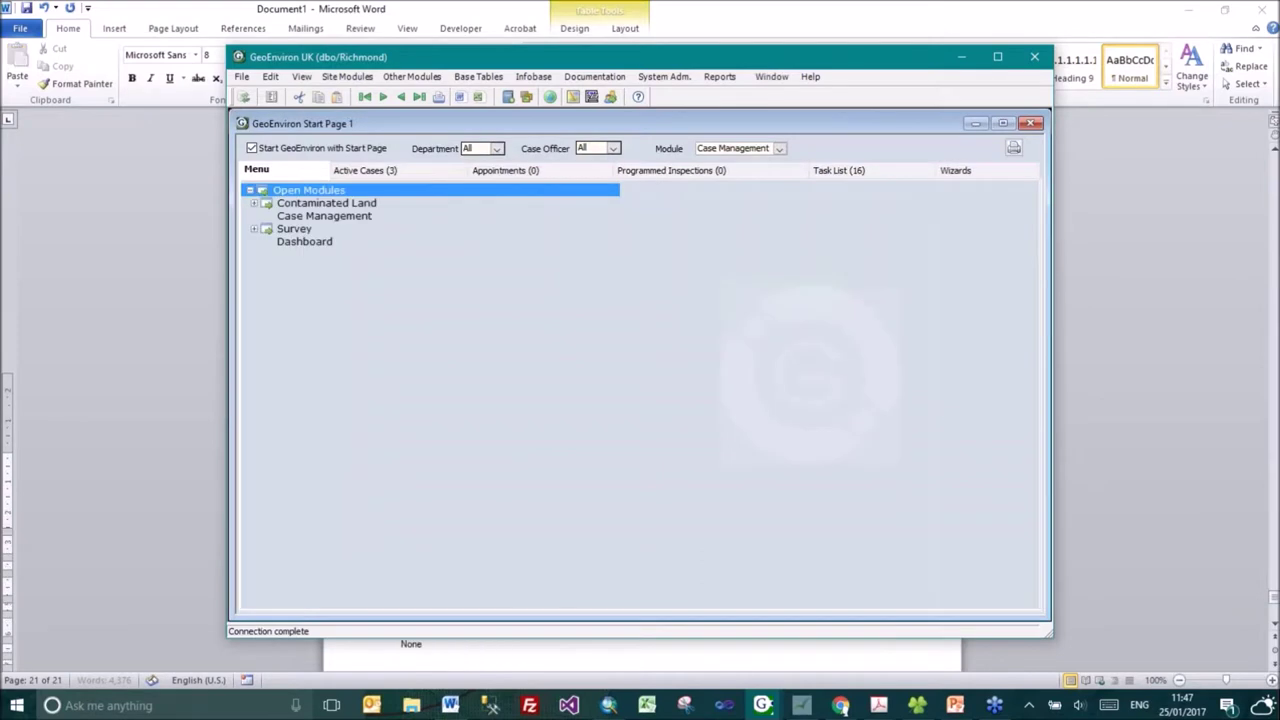
Open the active Conveyancing - Expedited Response case received on 14/10/2015 and view its case details.
{"action": "left_click", "coordinate": [365, 170]}
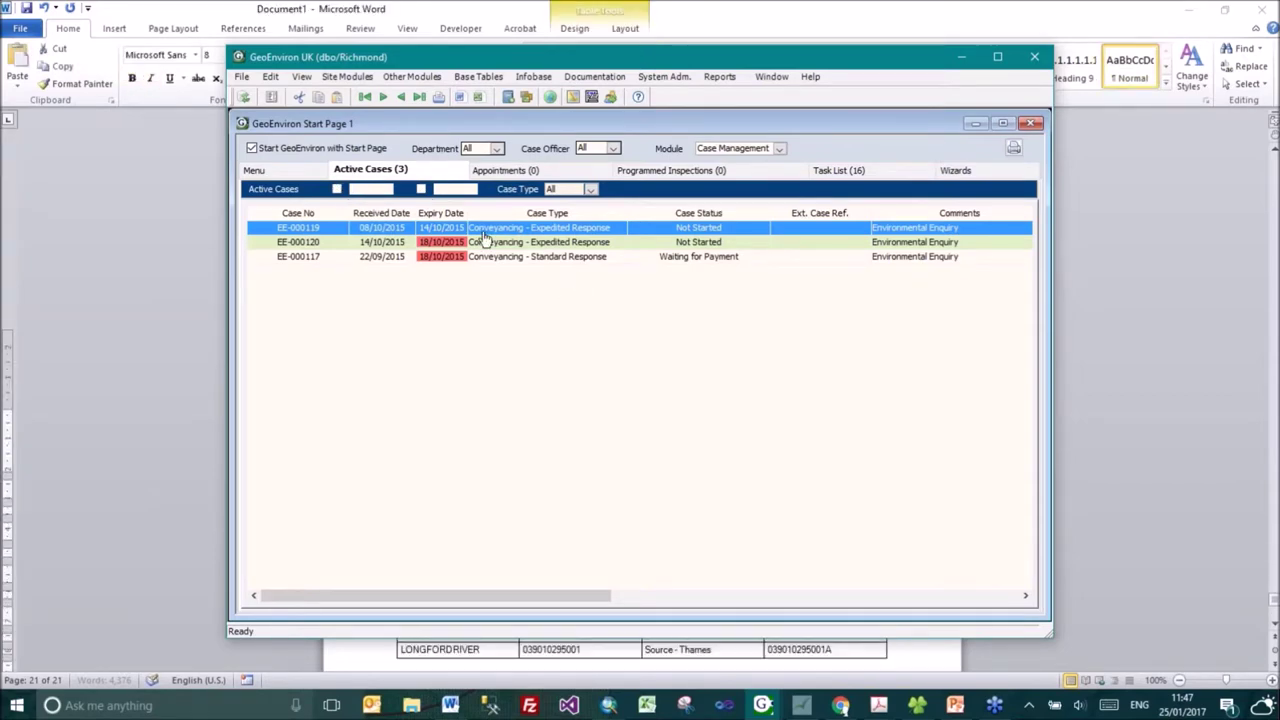
{"action": "key", "text": "Down"}
{"action": "key", "text": "Return"}
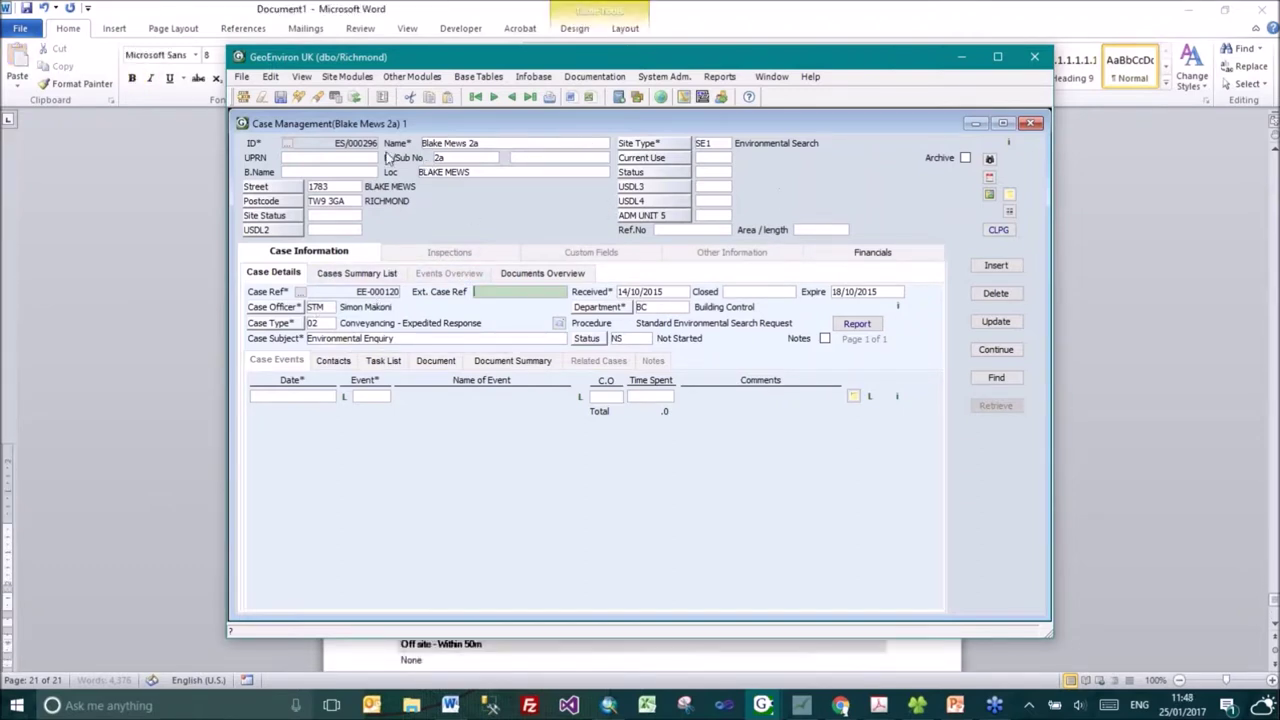
{"action": "left_click", "coordinate": [360, 338]}
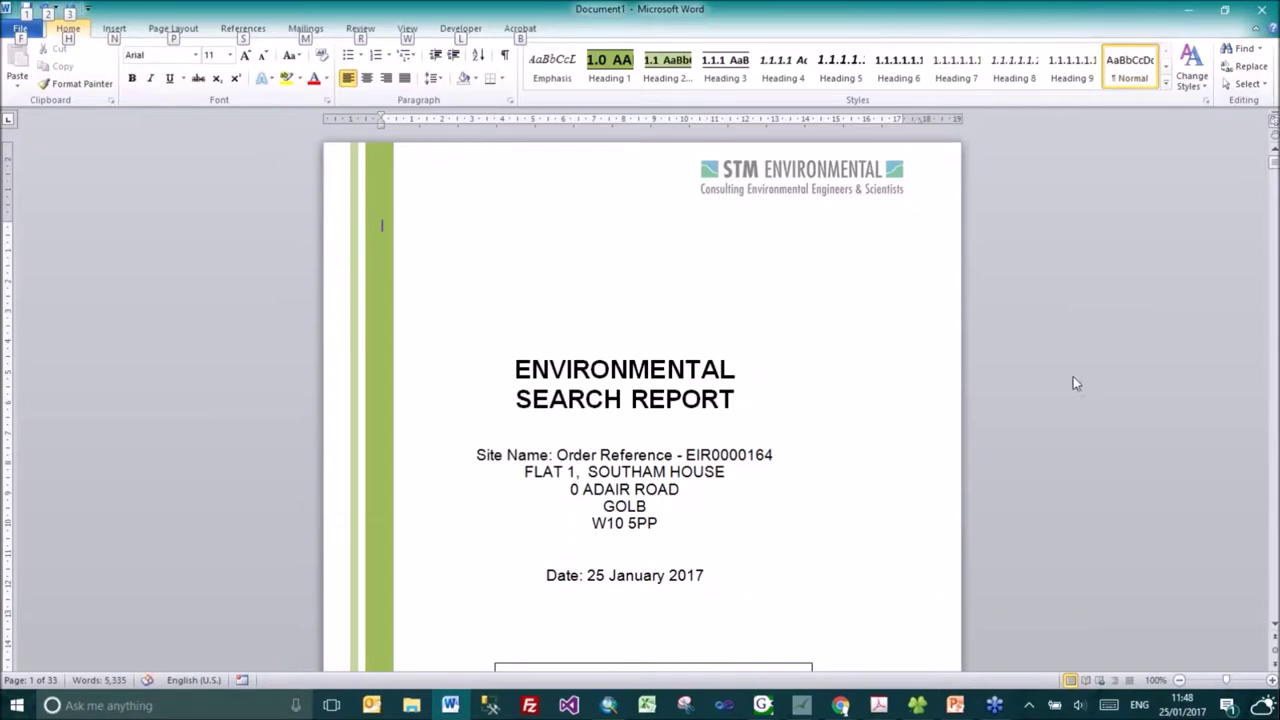
Look through the generated Environmental Search Report in Word, from the cover page through the site notes to the later sections.
{"action": "left_click_drag", "start_coordinate": [1274, 163], "coordinate": [1274, 230]}
{"action": "scroll", "coordinate": [1157, 385], "scroll_direction": "down", "scroll_amount": 2}
{"action": "left_click", "coordinate": [1275, 605]}
{"action": "left_click", "coordinate": [1275, 605]}
{"action": "left_click", "coordinate": [1275, 605]}
{"action": "left_click", "coordinate": [1275, 605]}
{"action": "left_click", "coordinate": [1275, 603]}
{"action": "left_click", "coordinate": [1275, 603]}
{"action": "left_click", "coordinate": [1275, 603]}
{"action": "left_click", "coordinate": [1275, 603]}
{"action": "left_click", "coordinate": [1275, 603]}
{"action": "left_click", "coordinate": [1275, 603]}
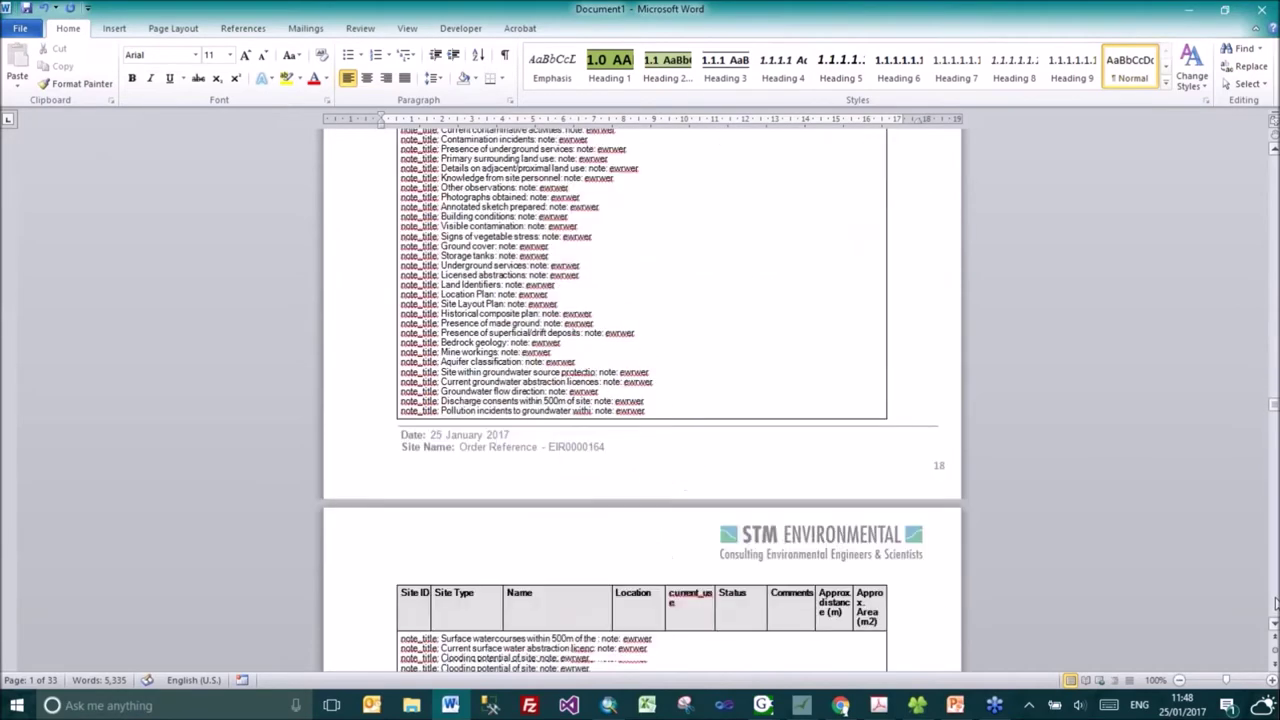
{"action": "left_click", "coordinate": [1275, 603]}
{"action": "left_click", "coordinate": [1275, 603]}
{"action": "left_click", "coordinate": [1275, 603]}
{"action": "left_click", "coordinate": [1275, 603]}
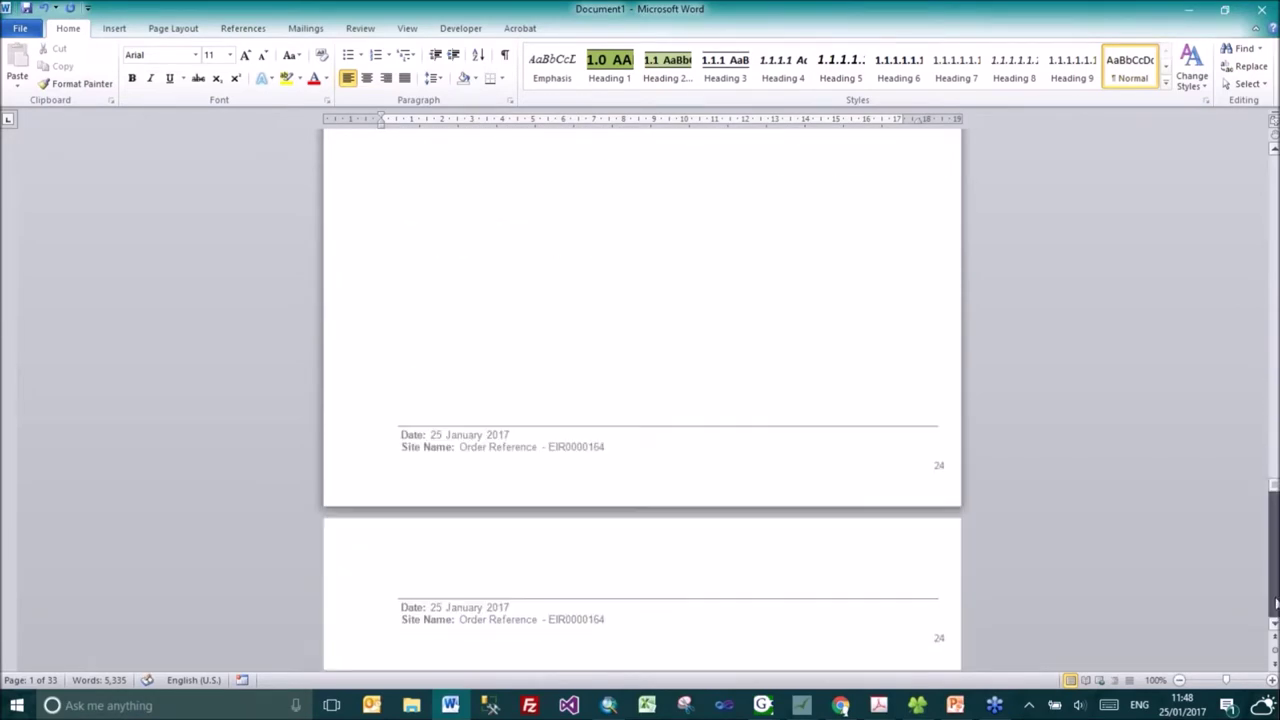
{"action": "left_click", "coordinate": [1275, 603]}
{"action": "left_click", "coordinate": [1275, 603]}
{"action": "left_click", "coordinate": [1275, 603]}
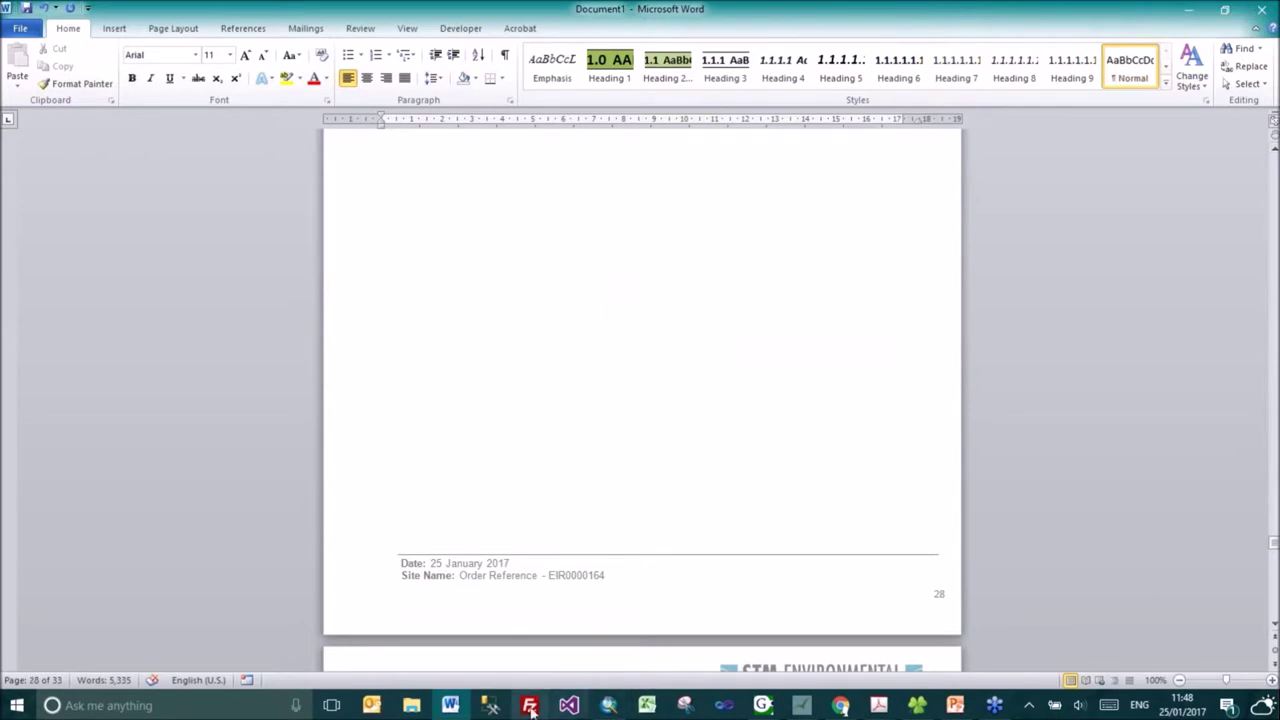
Return to MapEagle to finish the Report Wizard, check the PDF report's cover page, and close the PDF.
{"action": "left_click", "coordinate": [811, 714]}
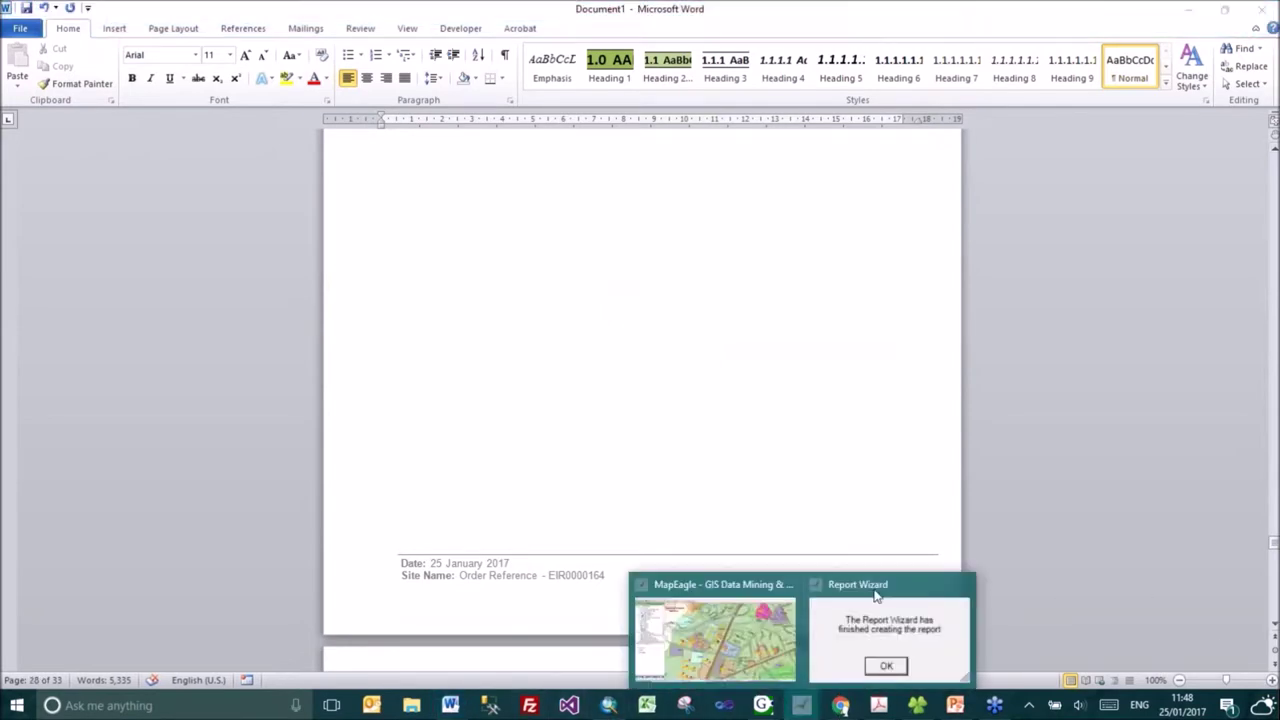
{"action": "left_click", "coordinate": [906, 664]}
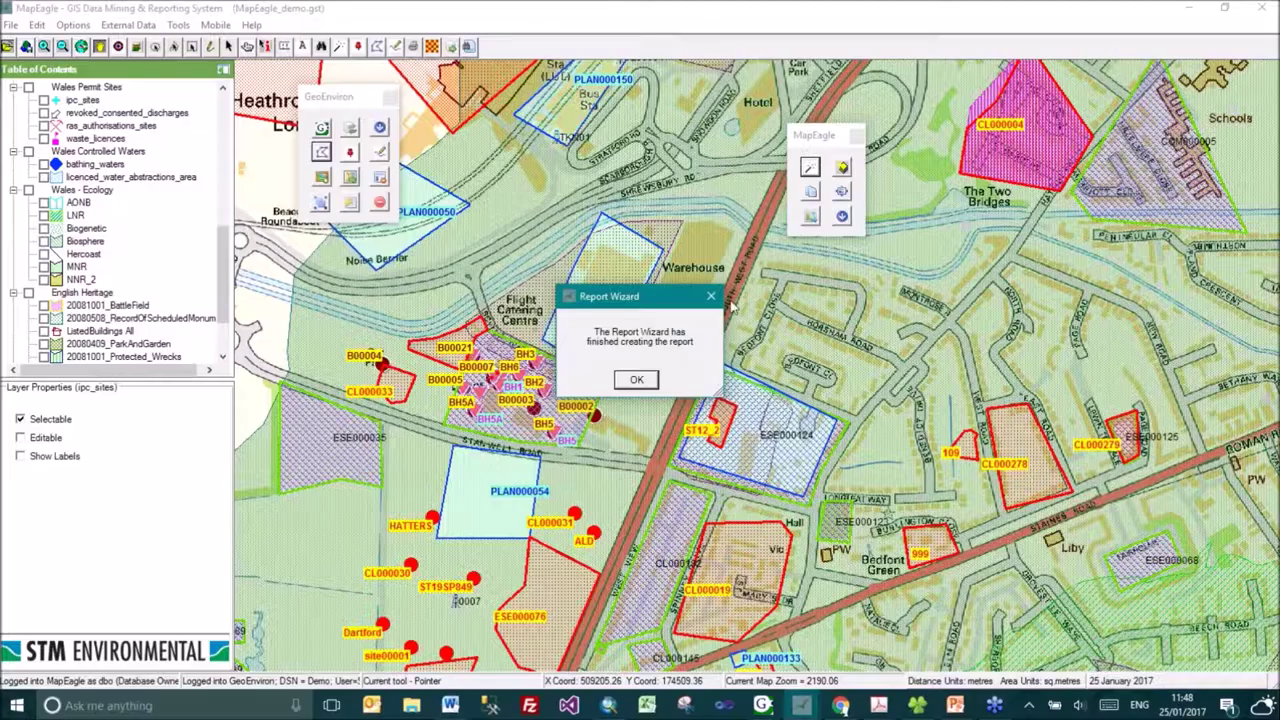
{"action": "left_click", "coordinate": [637, 381]}
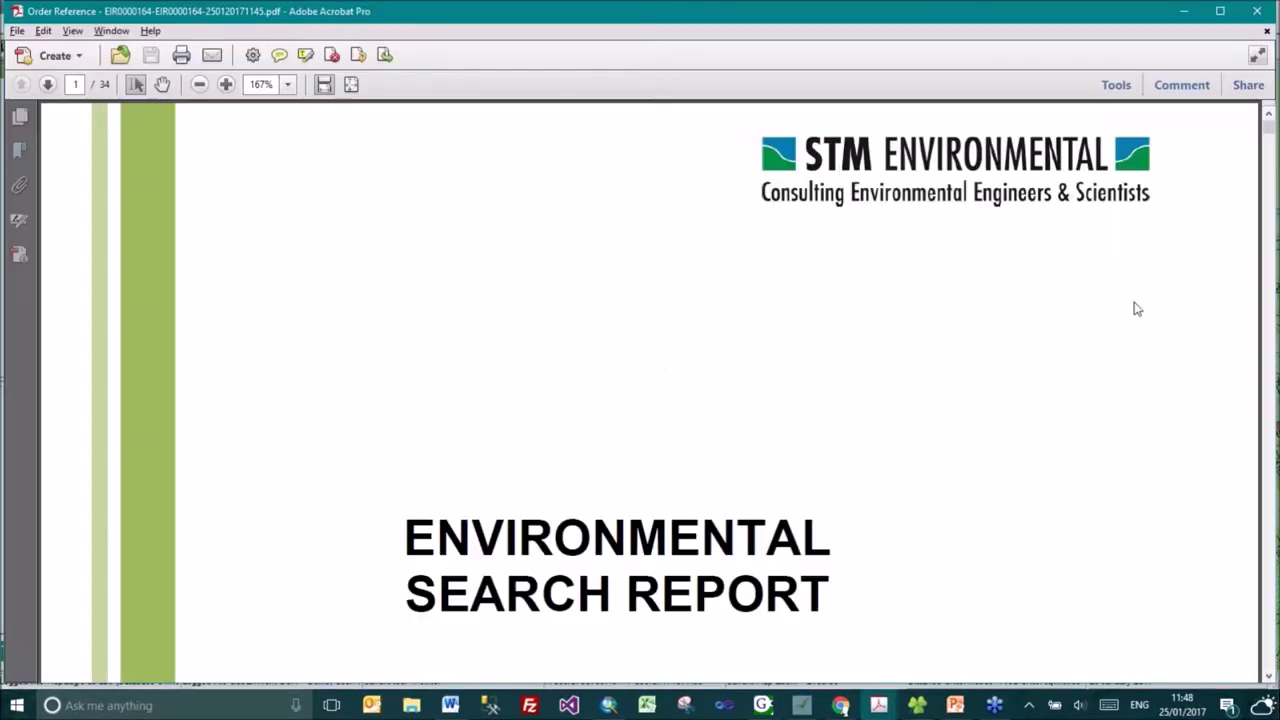
{"action": "scroll", "coordinate": [323, 160], "scroll_direction": "down", "scroll_amount": 4}
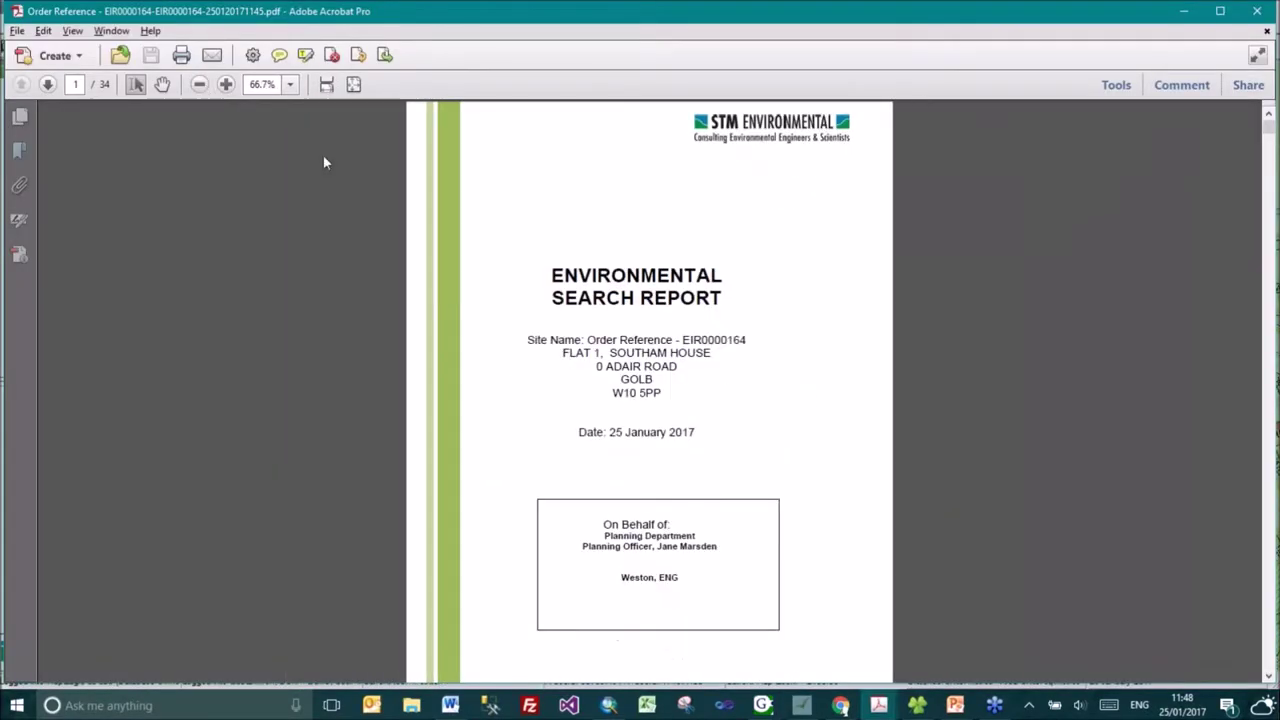
{"action": "left_click", "coordinate": [1257, 11]}
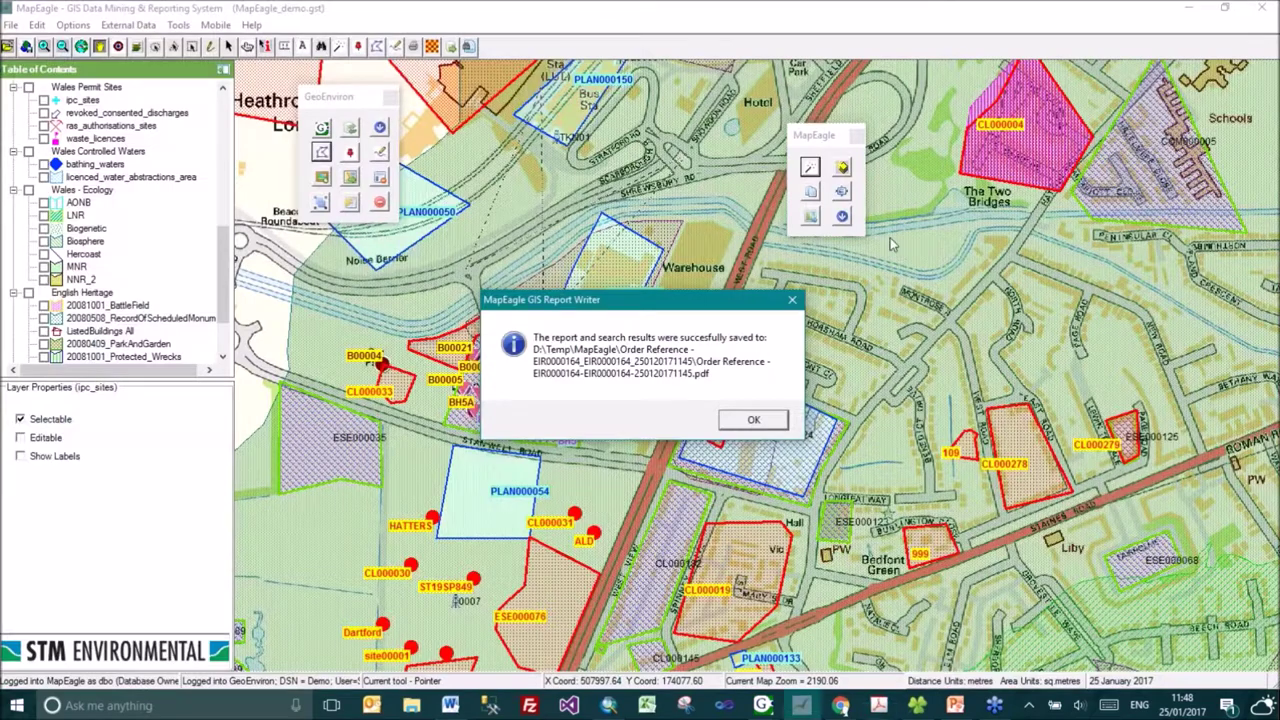
{"action": "left_click", "coordinate": [753, 421]}
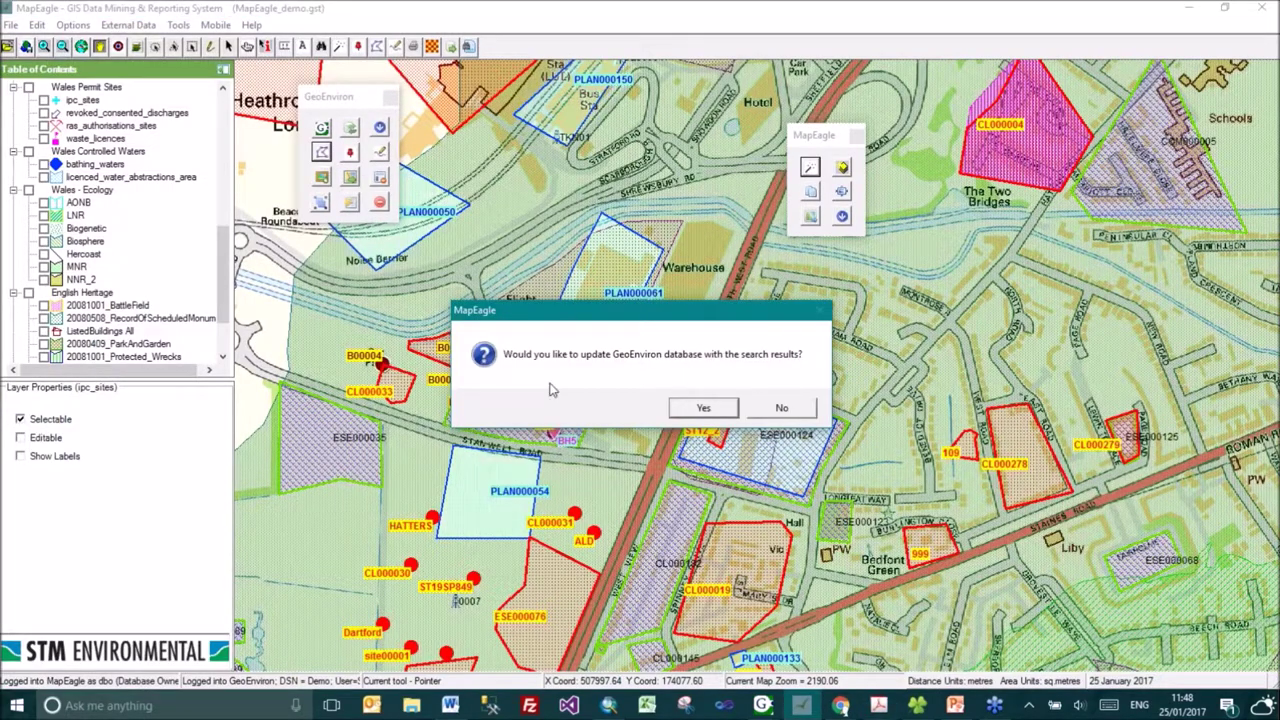
Agree to update the GeoEnviron database with the search results, using the Contaminated Land - Case Management module.
{"action": "left_click", "coordinate": [704, 408]}
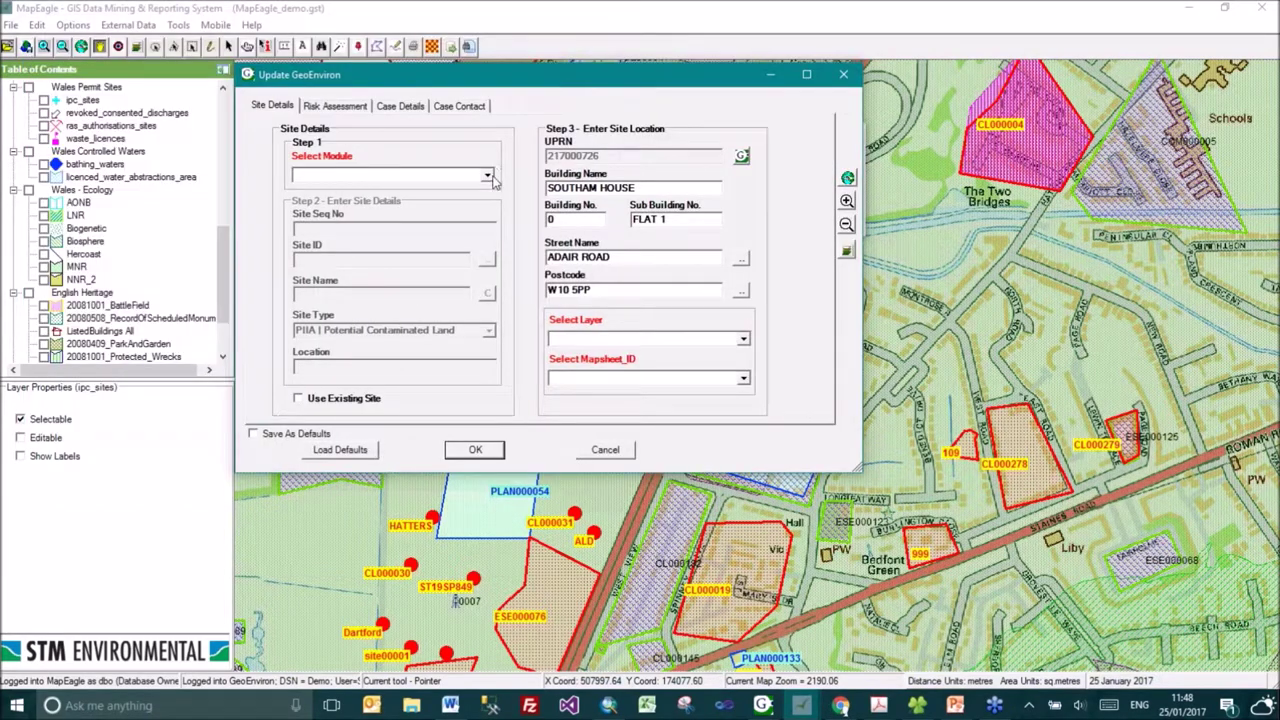
{"action": "left_click", "coordinate": [488, 176]}
{"action": "left_click", "coordinate": [428, 213]}
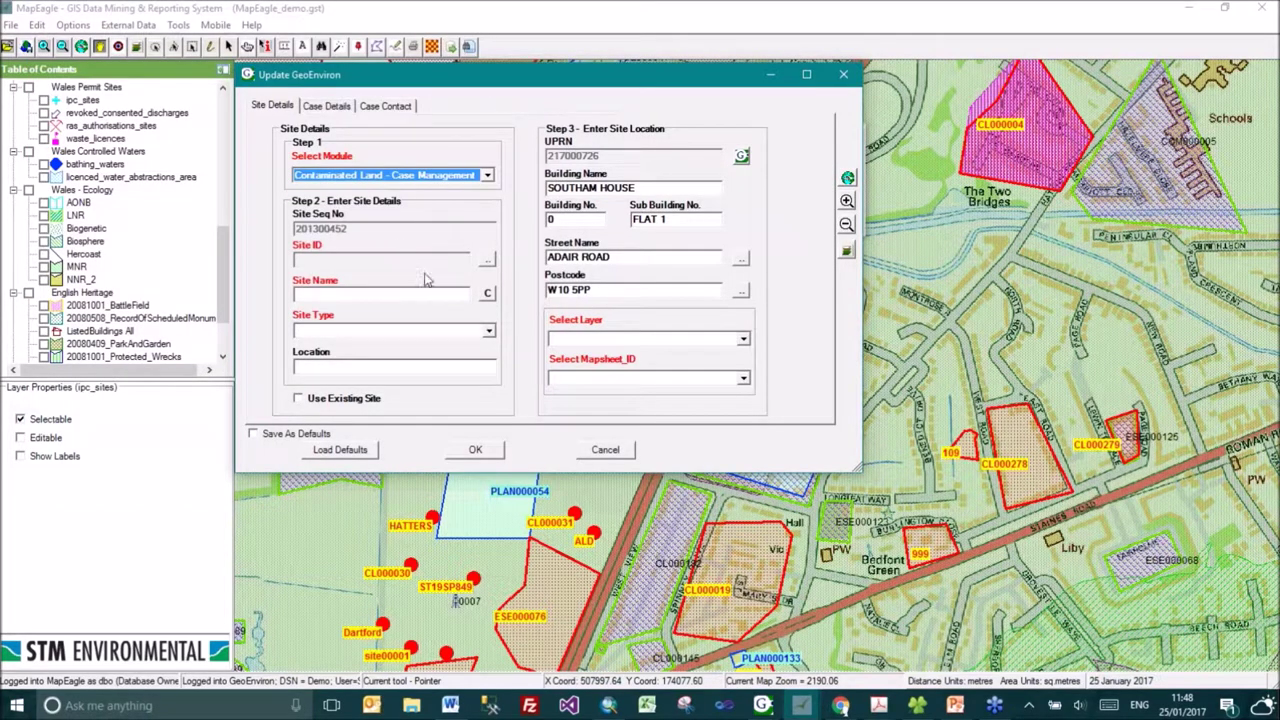
Fill in the site details with an automatic PLAN | Planning site ID, the same site name, and type PLAN | Planning Application.
{"action": "left_click", "coordinate": [486, 262]}
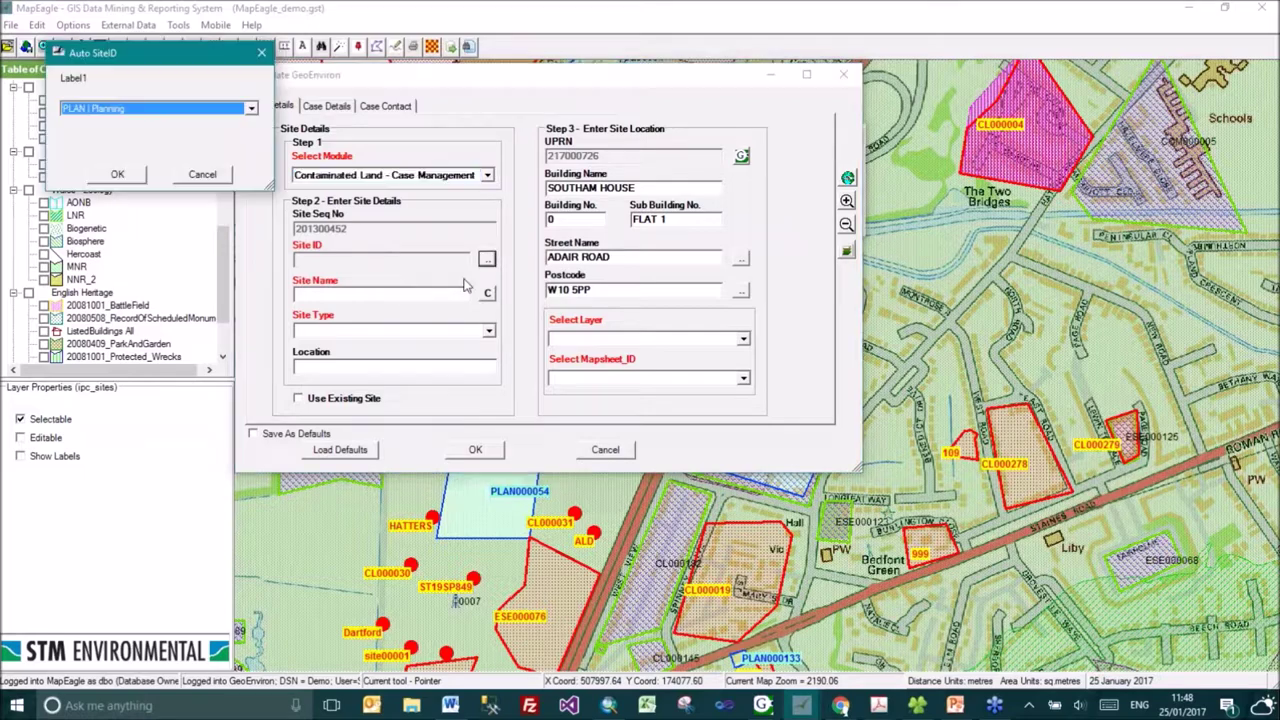
{"action": "left_click", "coordinate": [117, 174]}
{"action": "left_click", "coordinate": [489, 295]}
{"action": "left_click", "coordinate": [489, 331]}
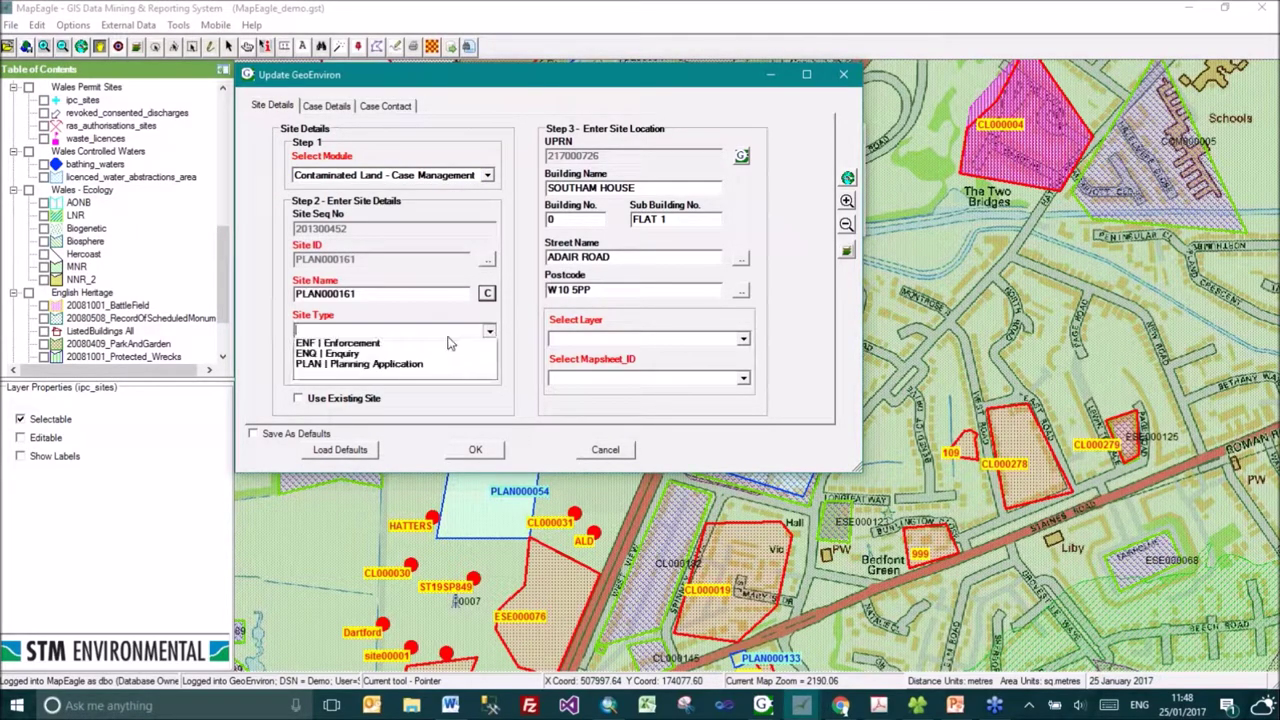
{"action": "left_click", "coordinate": [390, 367]}
Set the site location's layer to planning applications received and its mapsheet ID to PLAN | Planning Applications.
{"action": "left_click", "coordinate": [720, 343]}
{"action": "left_click", "coordinate": [675, 355]}
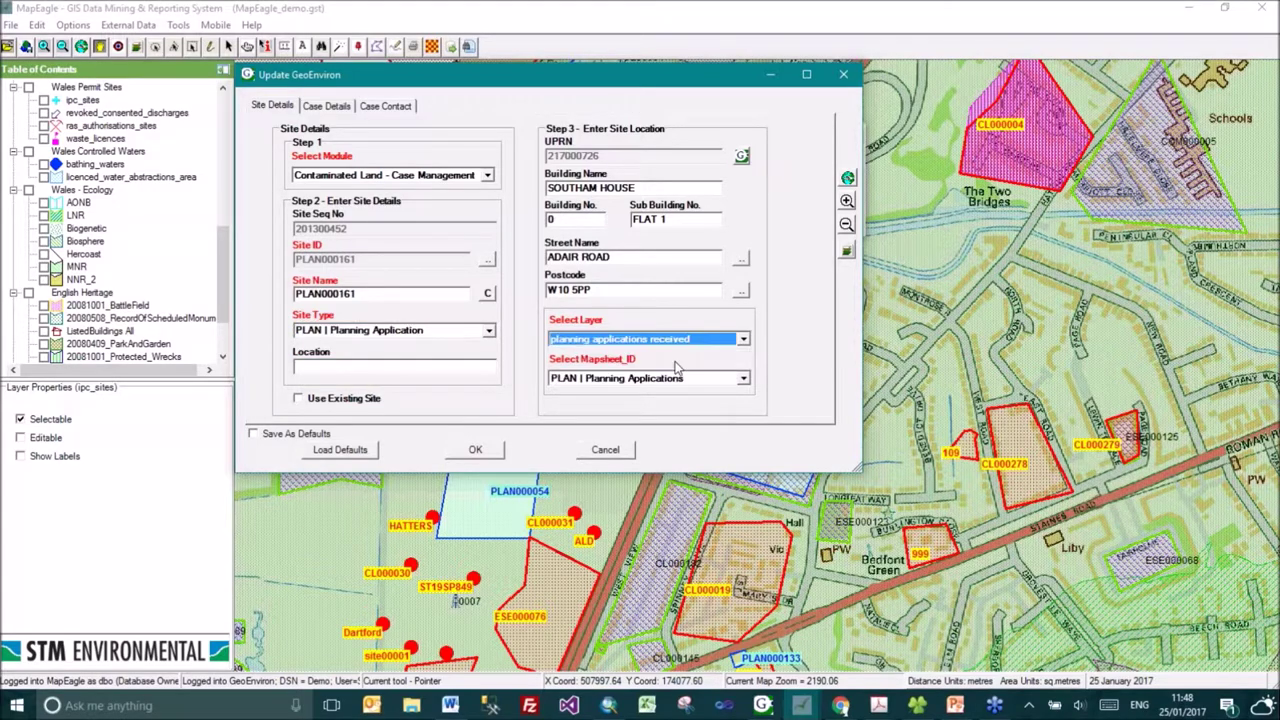
{"action": "left_click", "coordinate": [698, 380]}
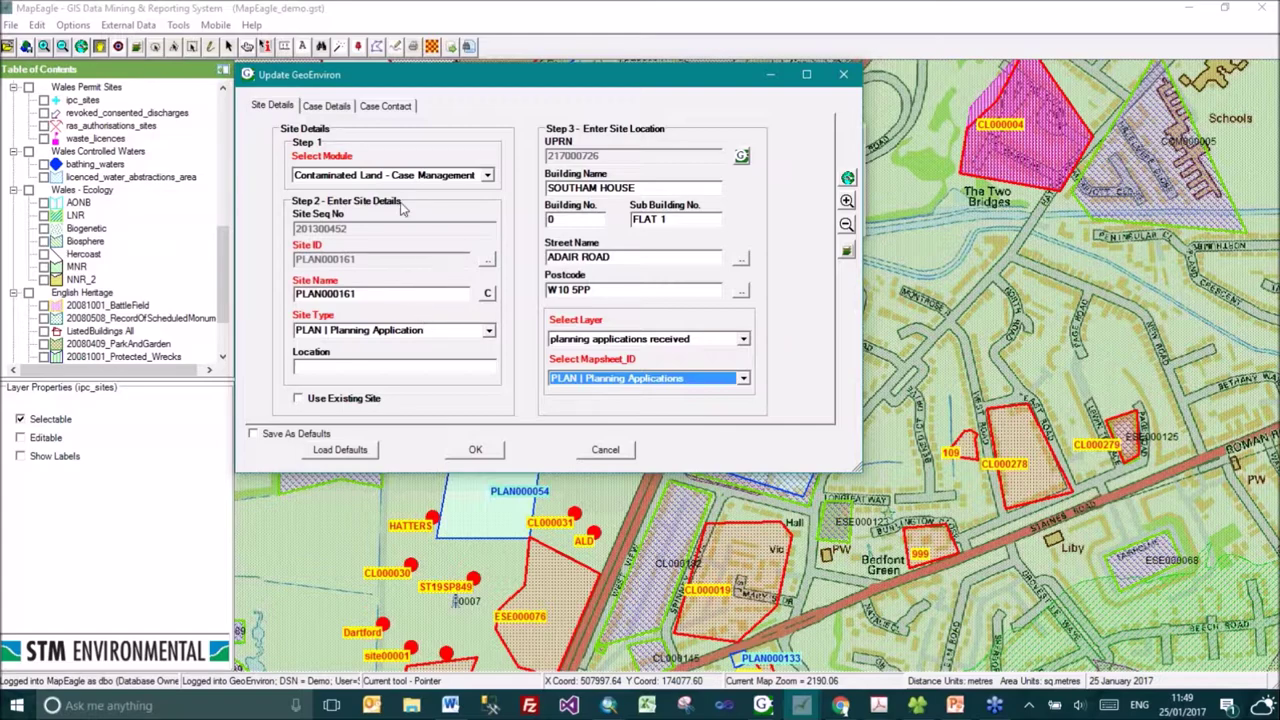
In the case details of the GeoEnviron update, assign the case to the officer coded STM.
{"action": "left_click", "coordinate": [327, 106]}
{"action": "left_click", "coordinate": [470, 238]}
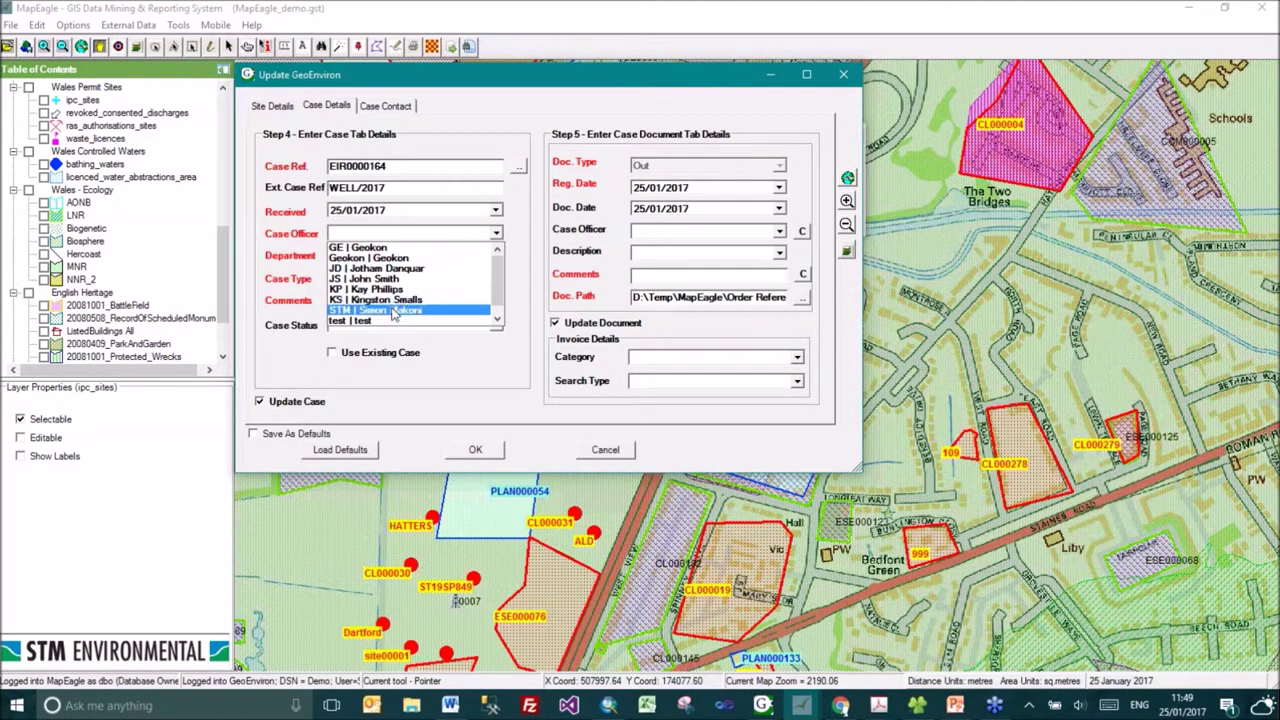
{"action": "left_click", "coordinate": [393, 313]}
Set the case type to PLAN | Planning App - Comments, overwrite the case comments to match, and copy the text into the document comments.
{"action": "left_click", "coordinate": [400, 279]}
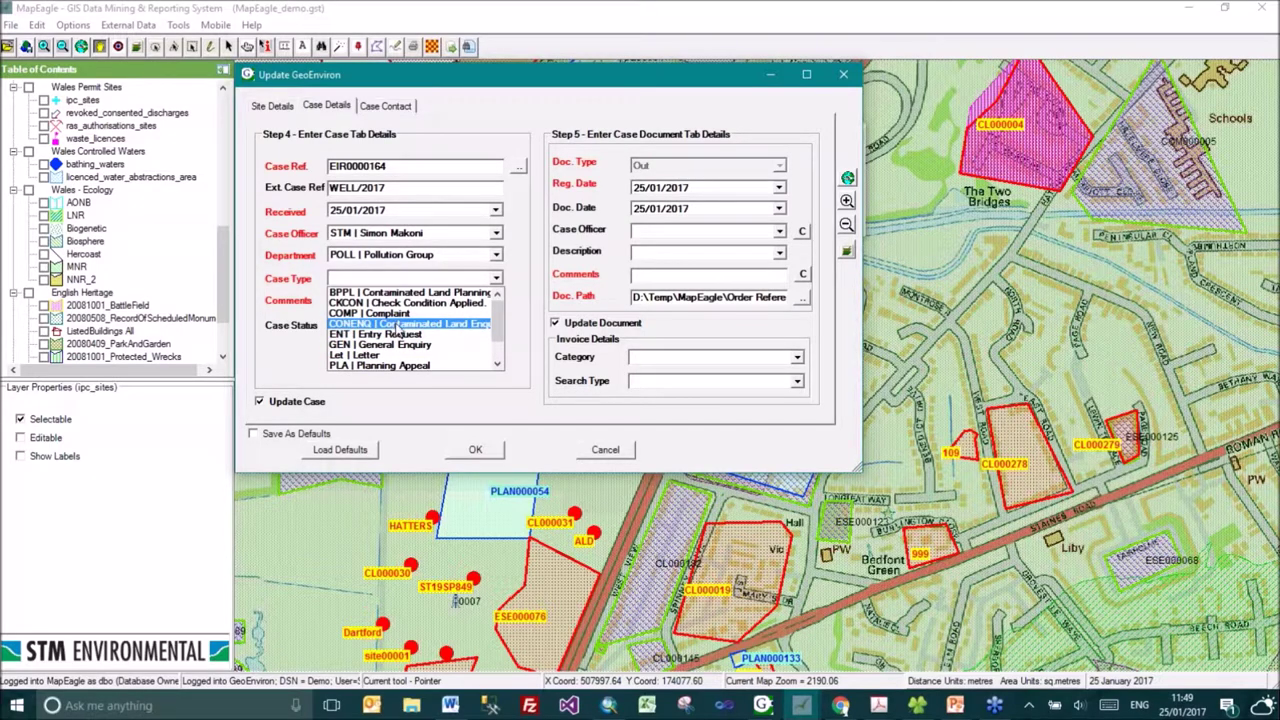
{"action": "left_click", "coordinate": [400, 325]}
{"action": "left_click", "coordinate": [496, 279]}
{"action": "mouse_move", "coordinate": [497, 337]}
{"action": "left_mouse_down"}
{"action": "mouse_move", "coordinate": [497, 311]}
{"action": "mouse_move", "coordinate": [493, 340]}
{"action": "left_mouse_up"}
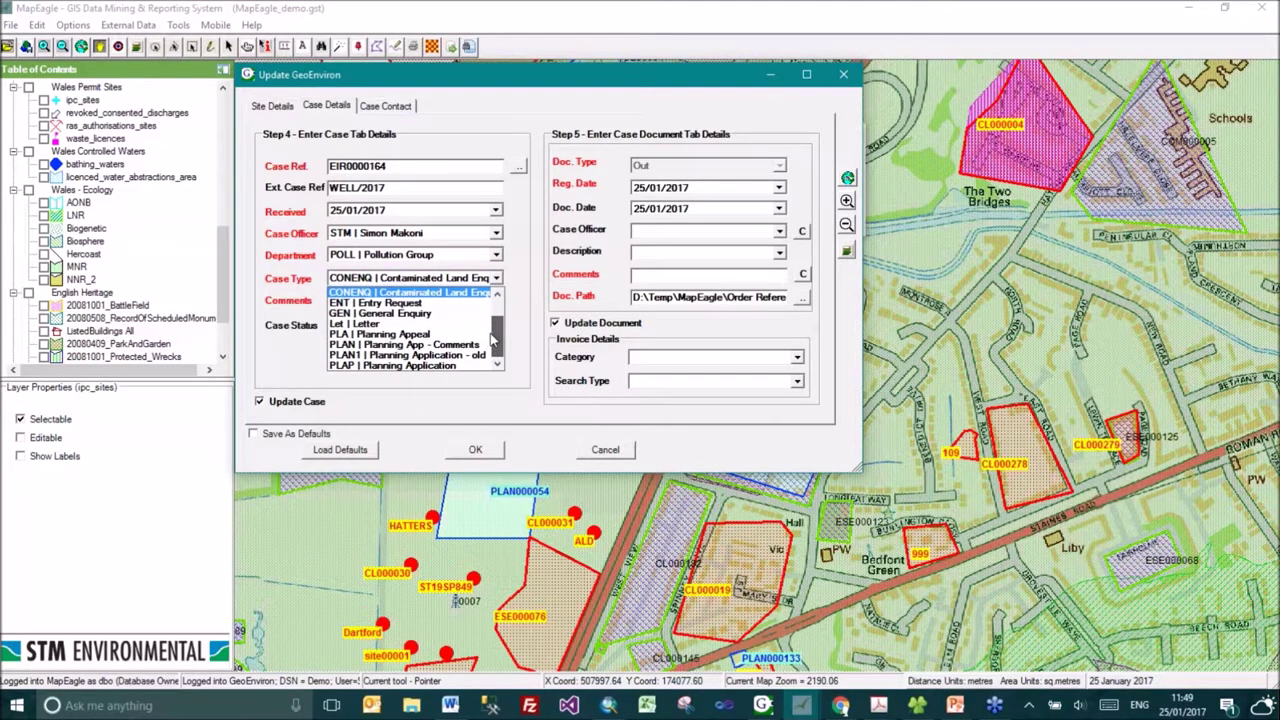
{"action": "left_click", "coordinate": [429, 346]}
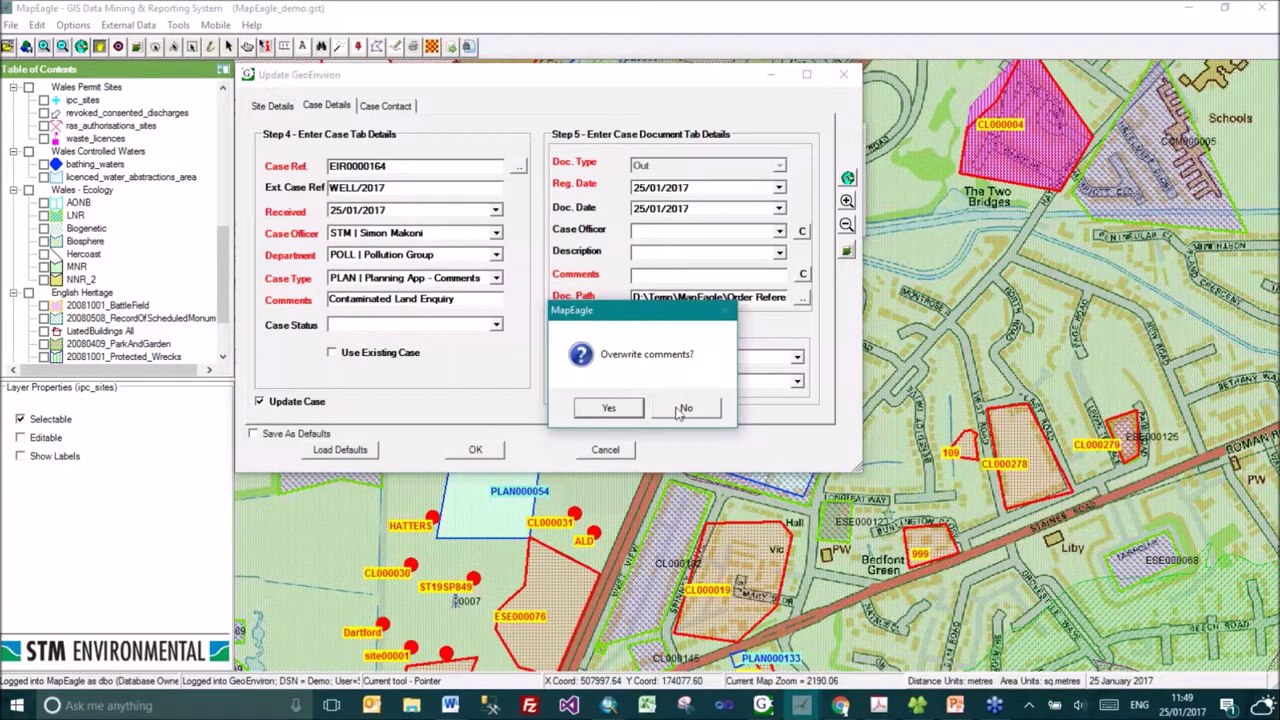
{"action": "left_click", "coordinate": [626, 404]}
{"action": "left_click", "coordinate": [802, 273]}
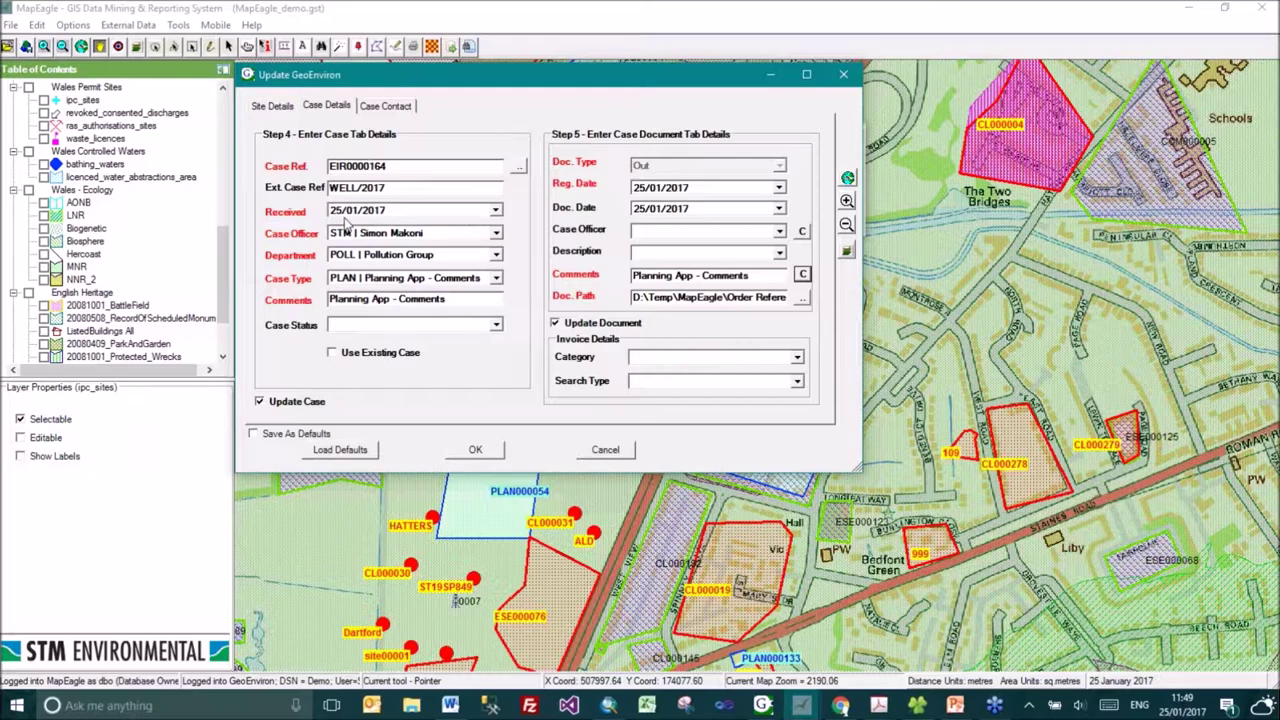
Check the case contact details, submit the update to create the planning site, and agree to view its record in GeoEnviron.
{"action": "left_click", "coordinate": [386, 107]}
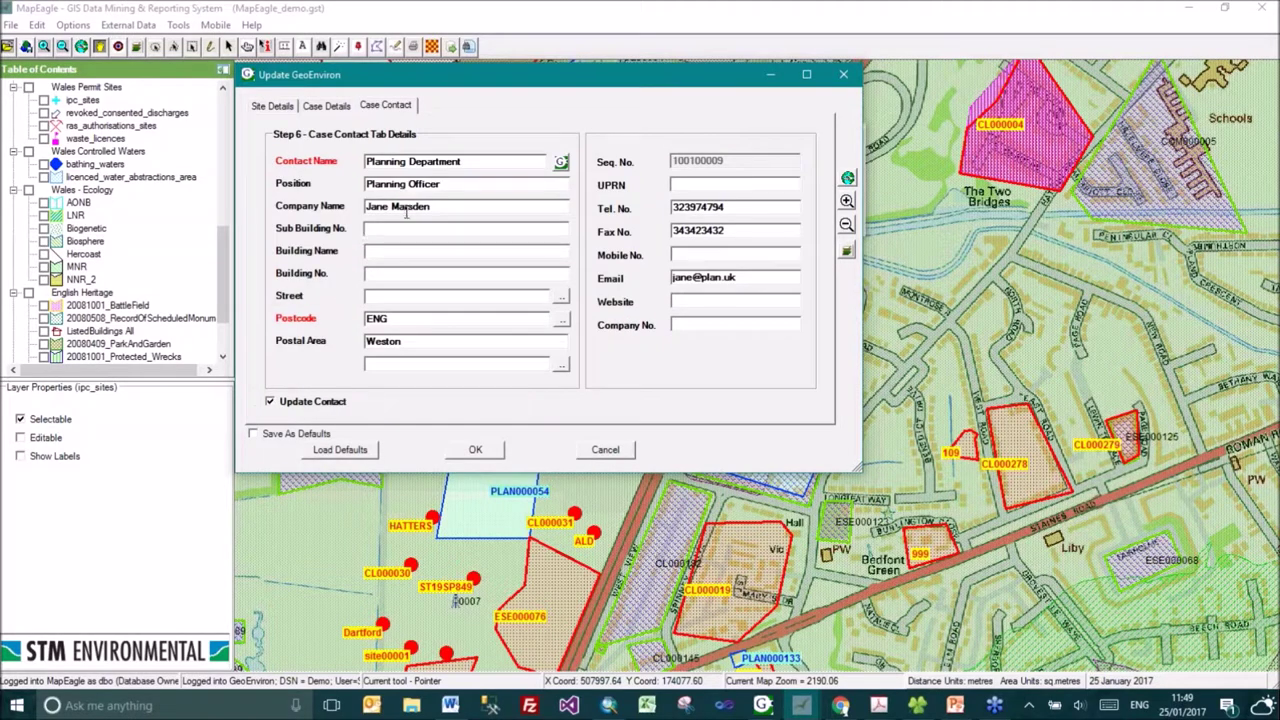
{"action": "left_click", "coordinate": [292, 108]}
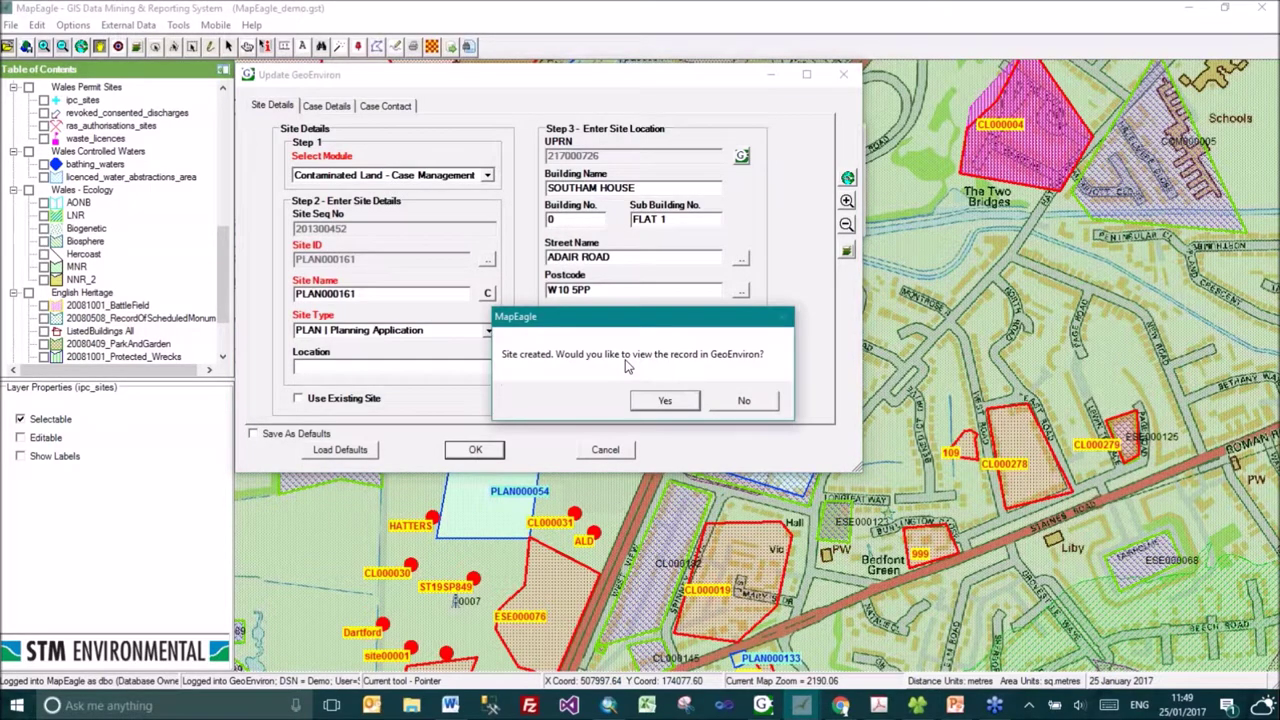
{"action": "left_click", "coordinate": [664, 401]}
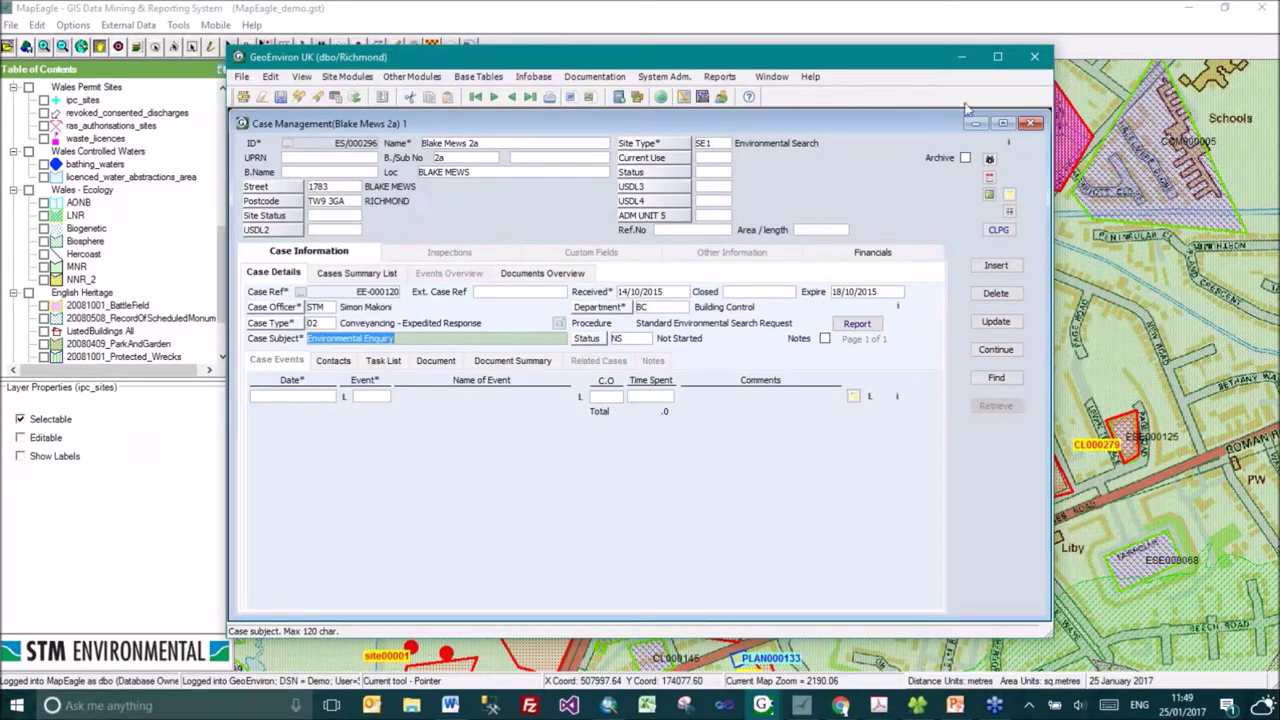
Dismiss the Blake Mews case in the Richmond database, look at the GeoEnviron Demo window, and return to MapEagle.
{"action": "left_click", "coordinate": [1032, 62]}
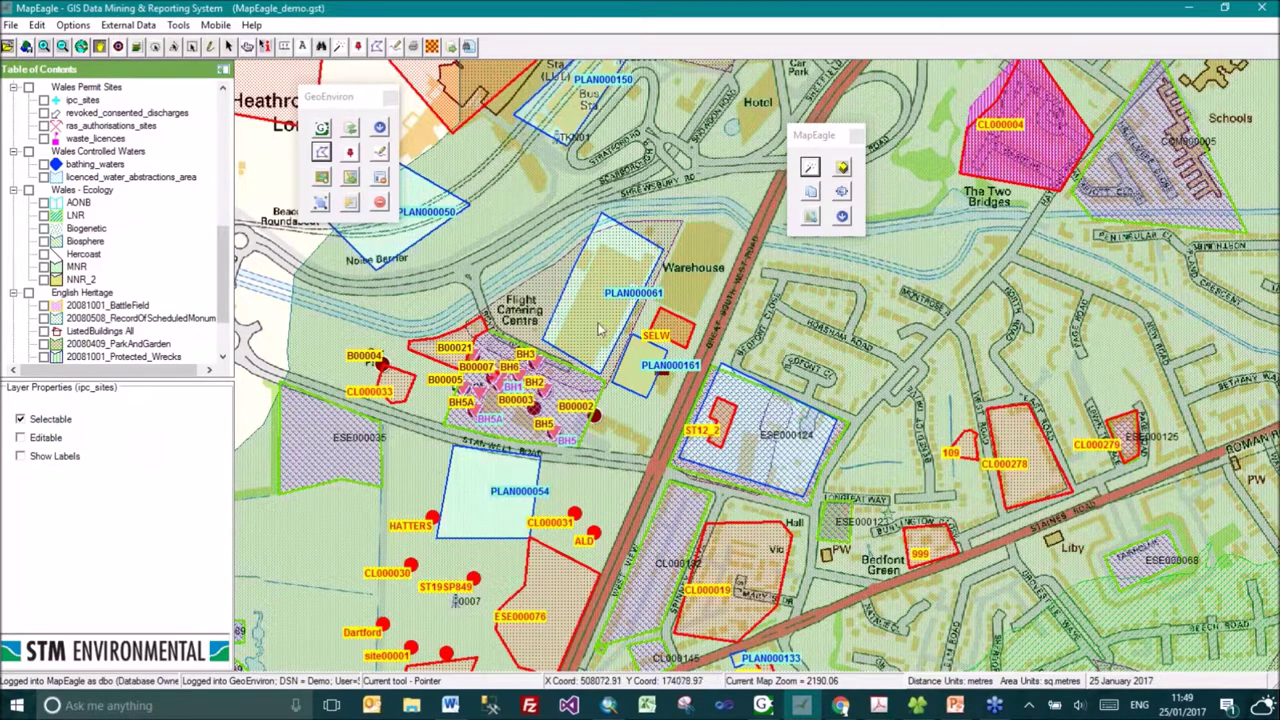
{"action": "left_click", "coordinate": [762, 705]}
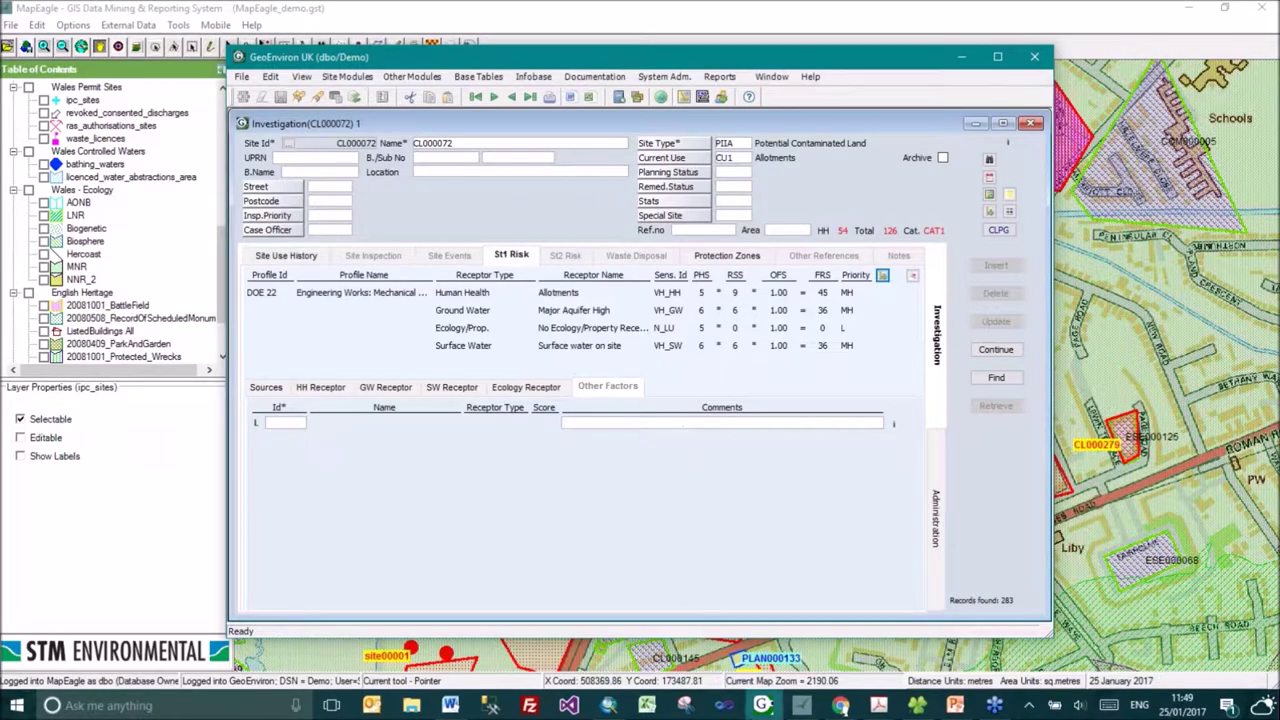
{"action": "left_click", "coordinate": [790, 10]}
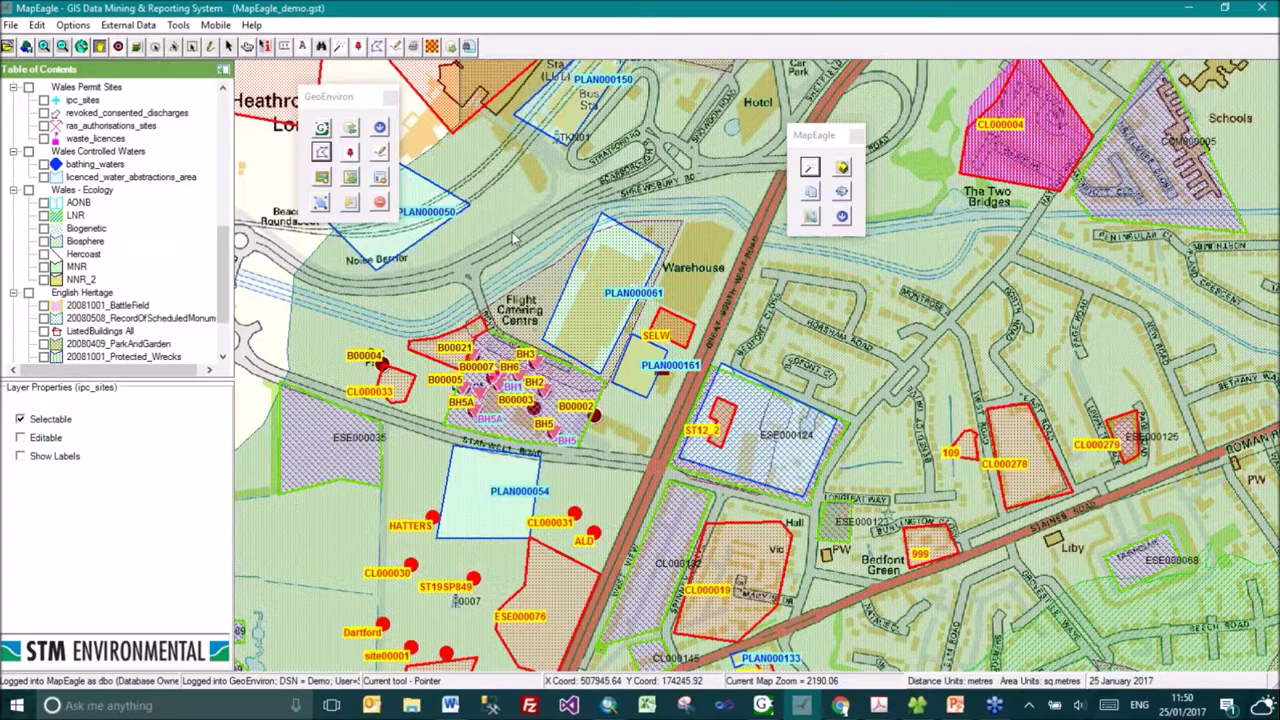
Query planning site PLAN000061 on the map with the GeoEnviron Info tool, look up its GeoEnviron record, and view its case document.
{"action": "left_click", "coordinate": [321, 128]}
{"action": "left_click", "coordinate": [505, 320]}
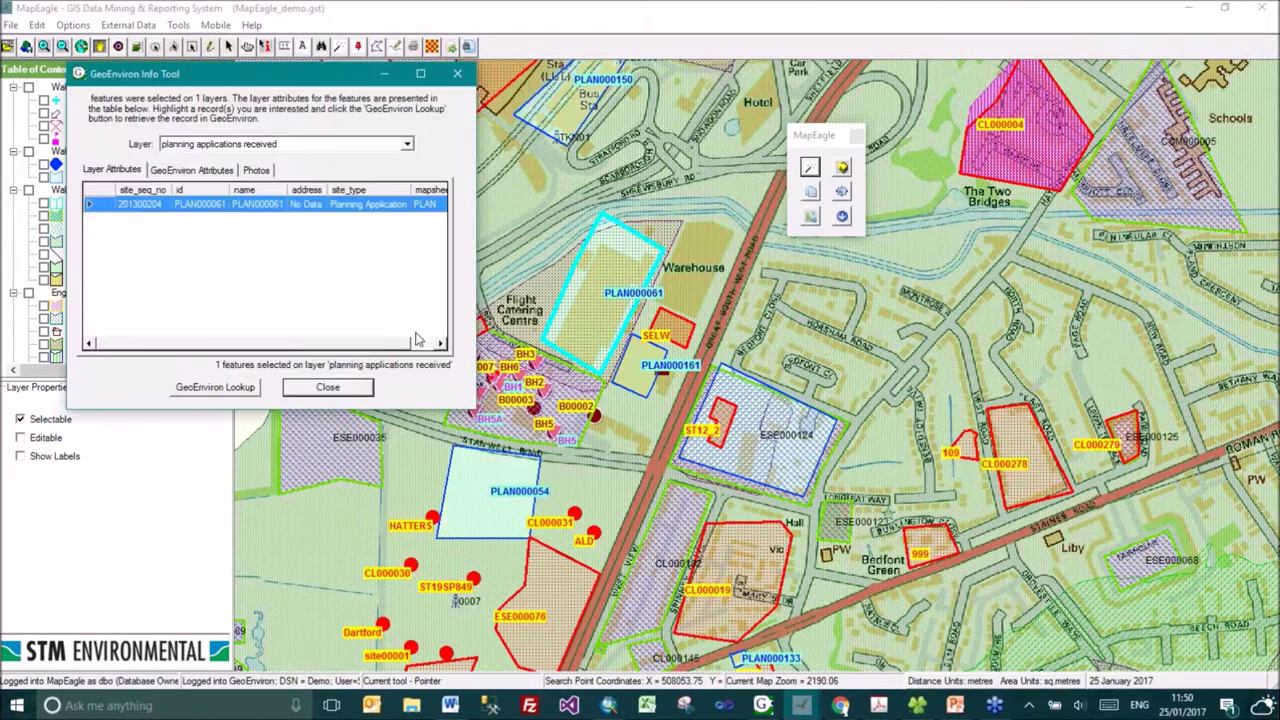
{"action": "left_click", "coordinate": [214, 386]}
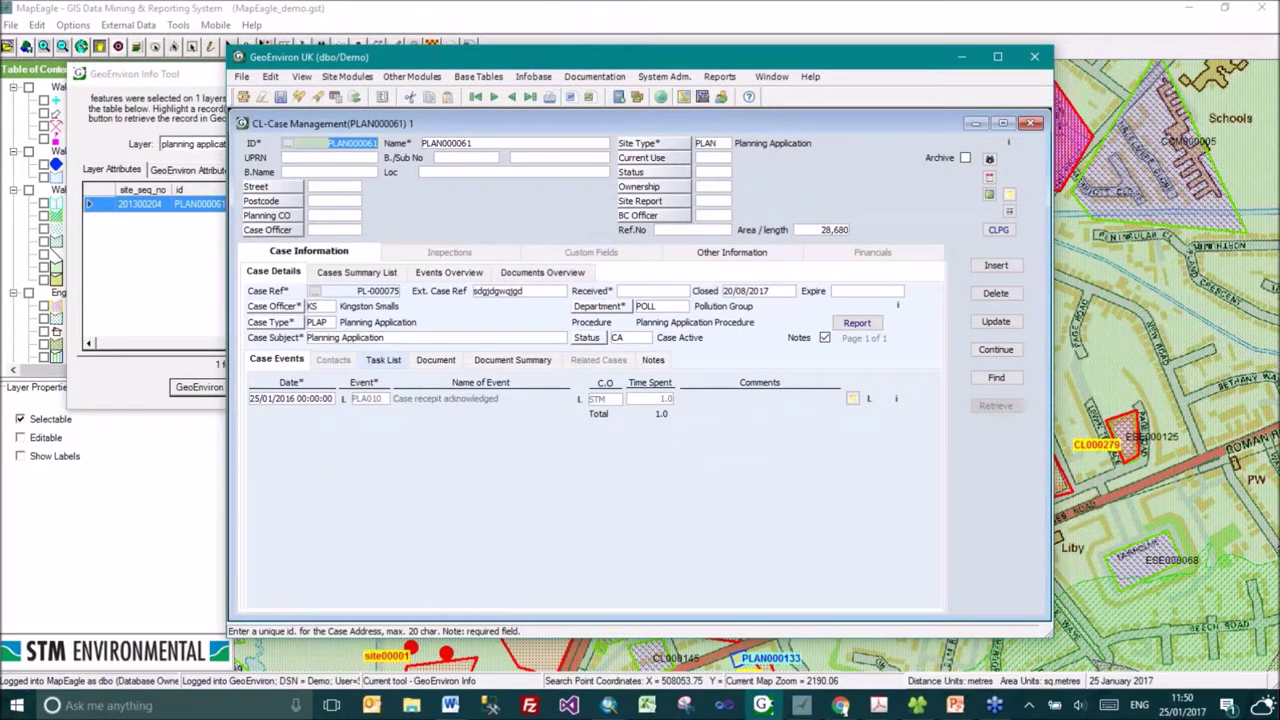
{"action": "left_click", "coordinate": [435, 360]}
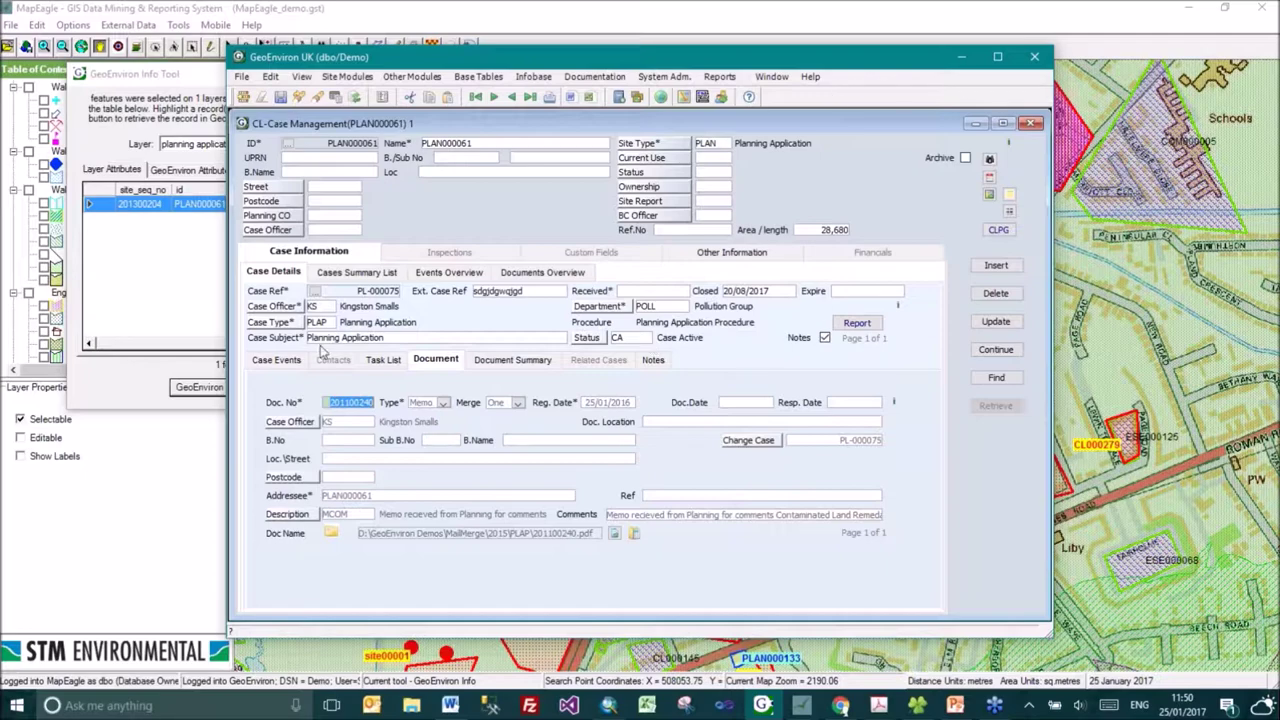
Close the GeoEnviron Info Tool and the GeoEnviron Demo database window.
{"action": "left_click", "coordinate": [172, 403]}
{"action": "left_click", "coordinate": [334, 393]}
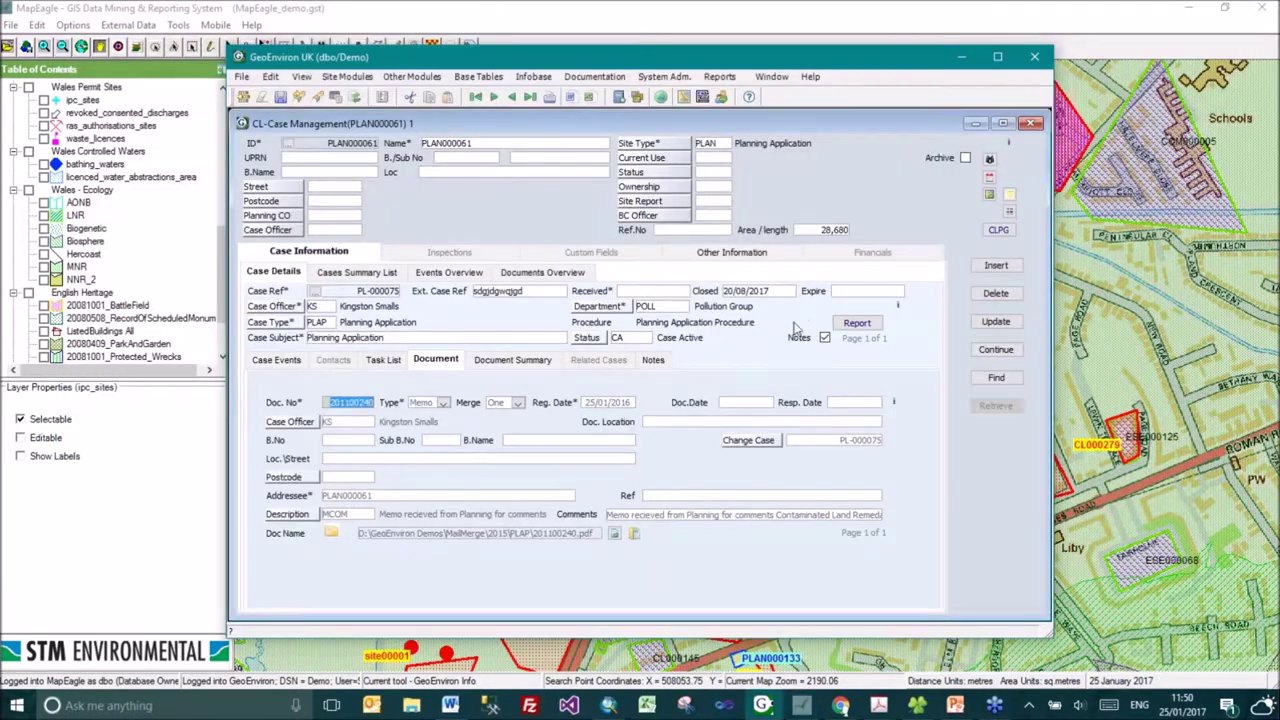
{"action": "left_click", "coordinate": [1031, 59]}
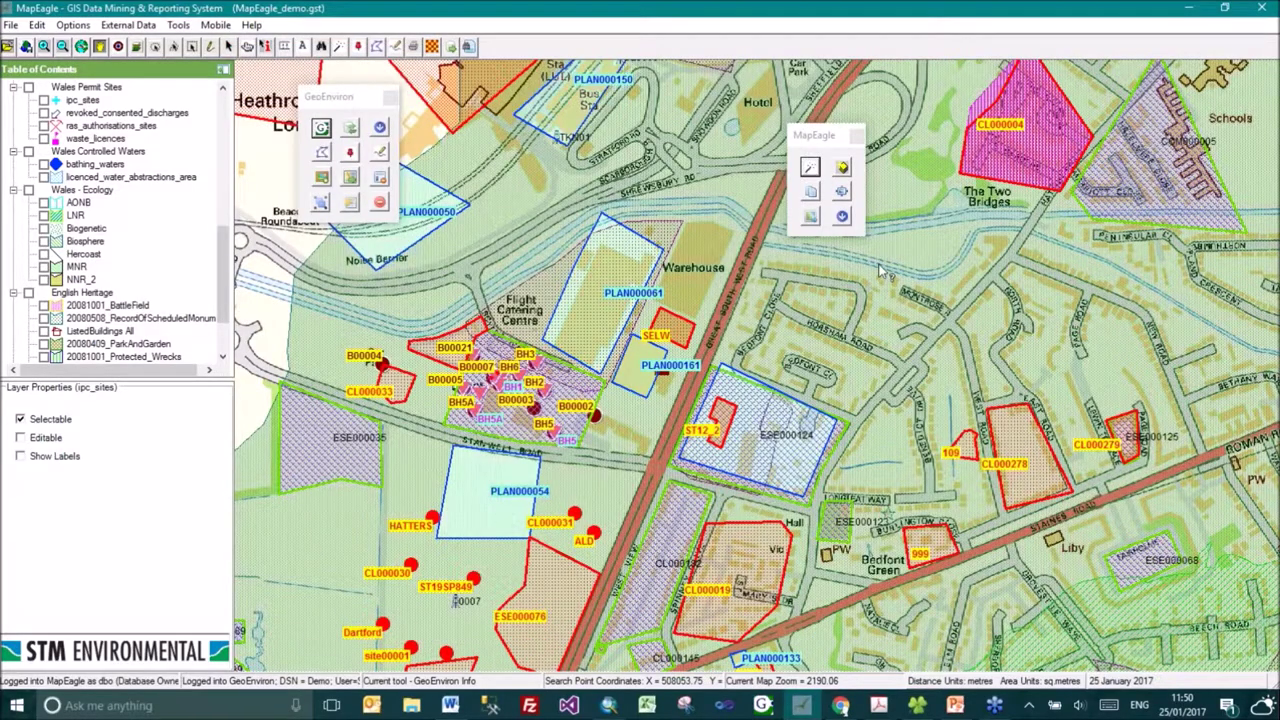
Quit MapEagle without saving the geoset and close the Word search report without saving changes.
{"action": "left_click", "coordinate": [1263, 9]}
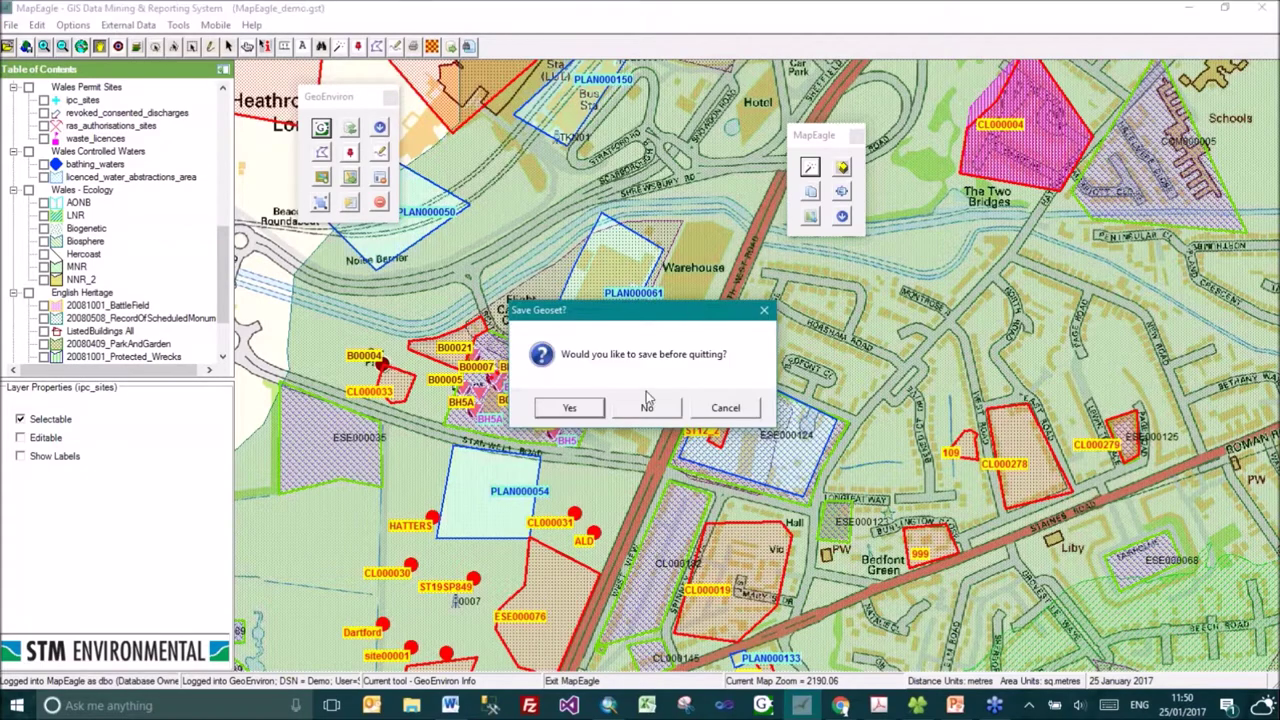
{"action": "left_click", "coordinate": [648, 407]}
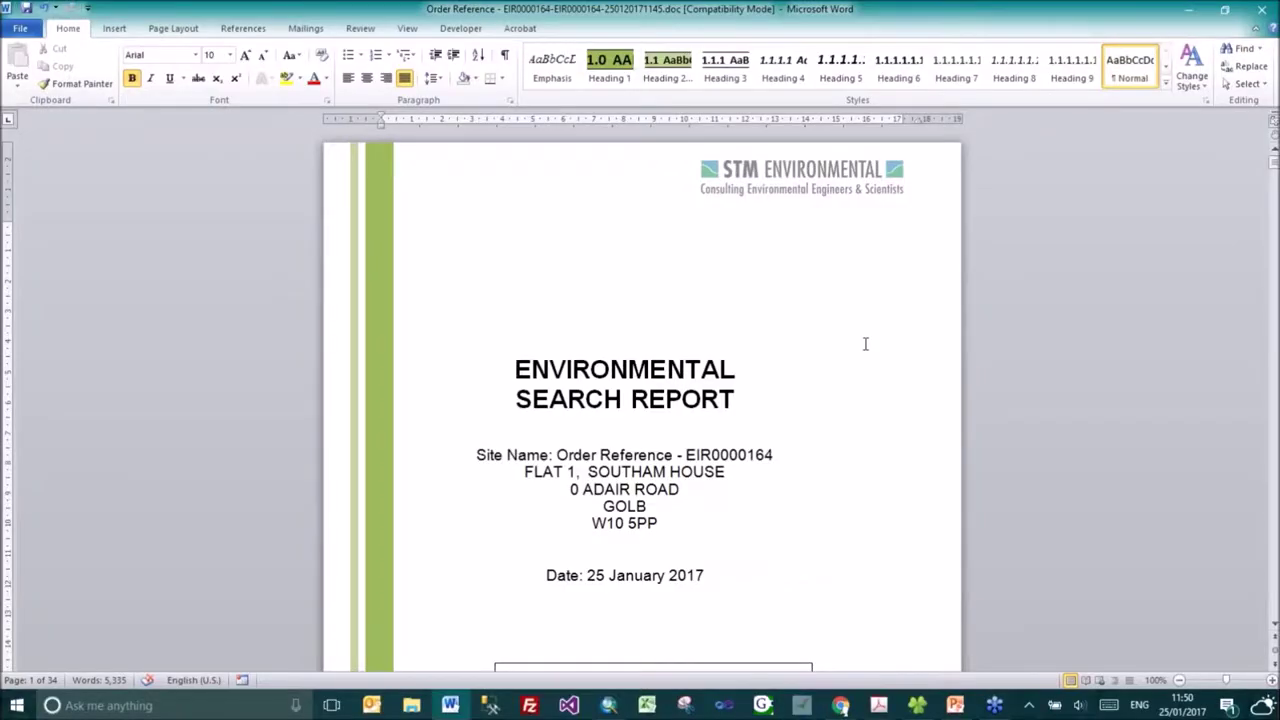
{"action": "left_click", "coordinate": [1263, 9]}
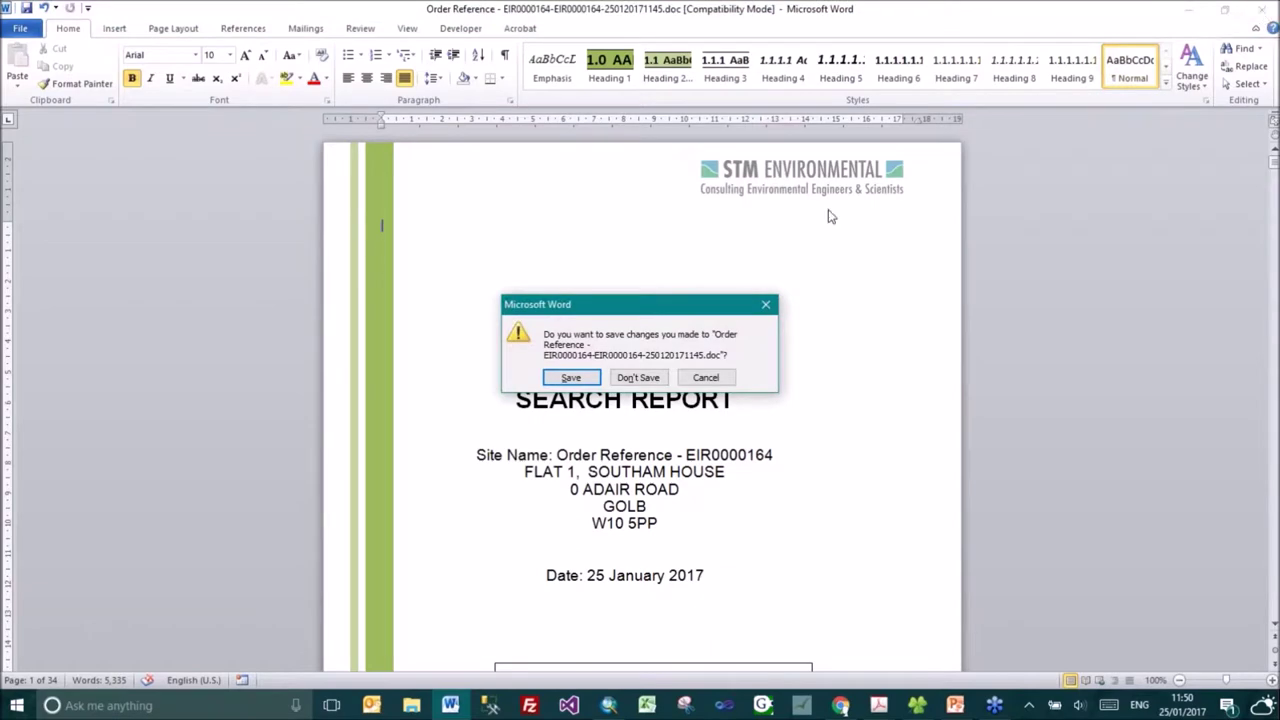
{"action": "left_click", "coordinate": [638, 378]}
Switch to the GeoEnviron Richmond database, list its active cases, and open planning consultation case PC-000233.
{"action": "left_click", "coordinate": [763, 705]}
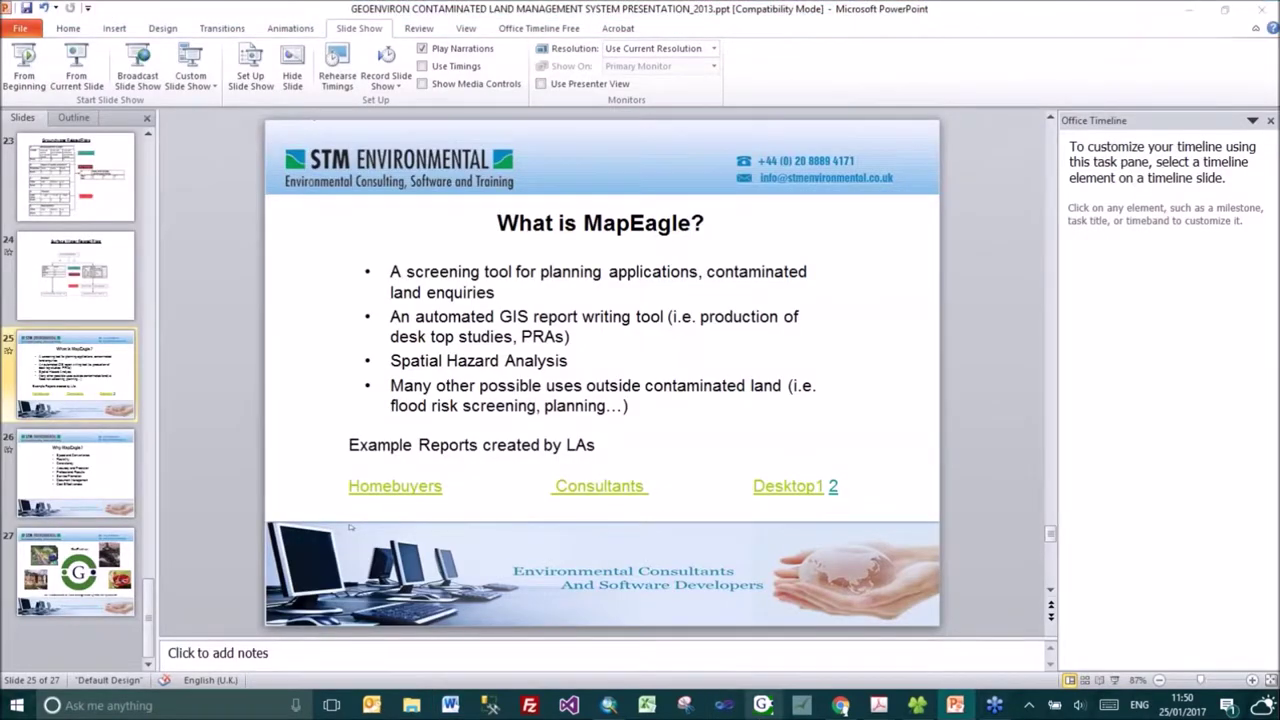
{"action": "left_click", "coordinate": [808, 380]}
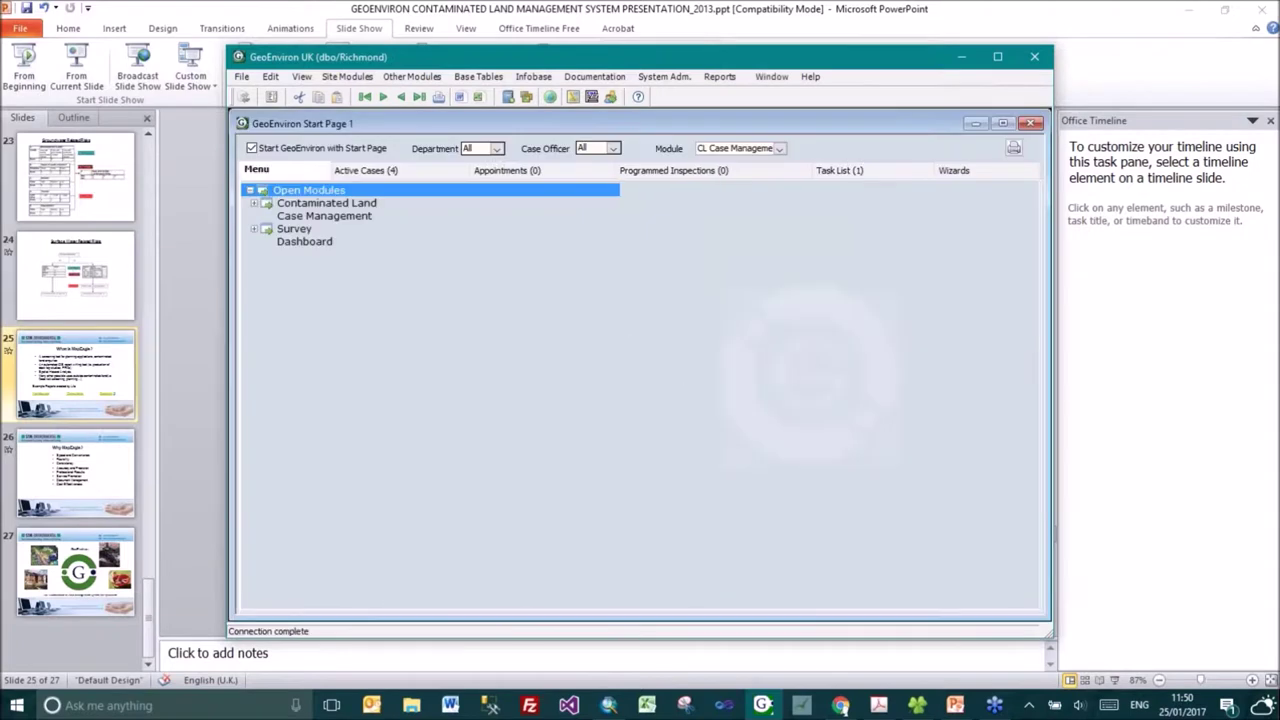
{"action": "left_click", "coordinate": [366, 170]}
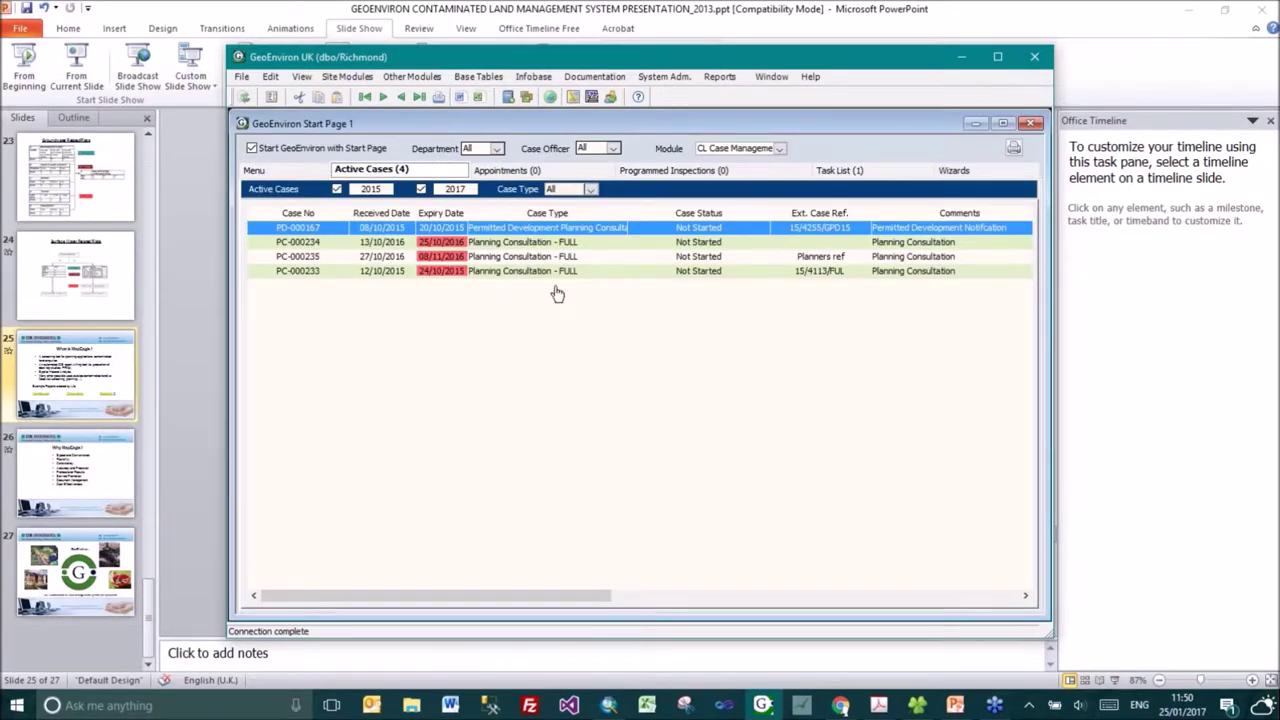
{"action": "double_click", "coordinate": [493, 273]}
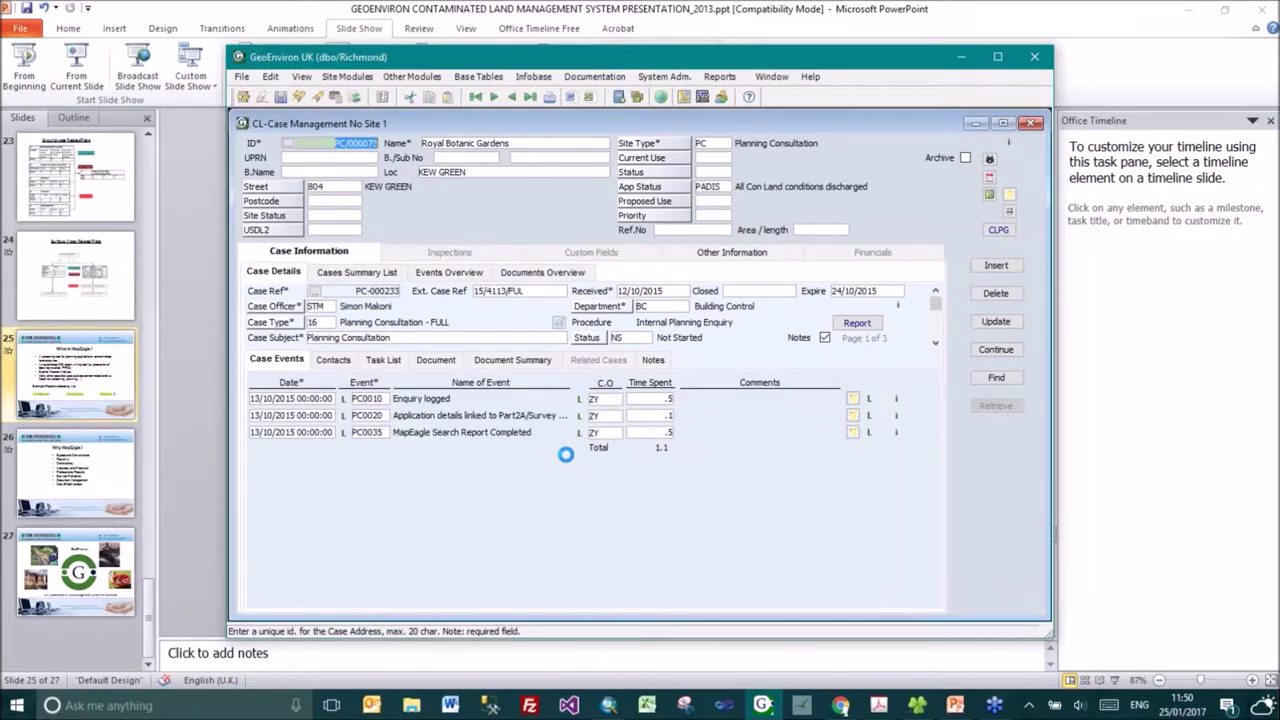
Show the GIS co-ordinates of the Royal Botanic Gardens case and locate its site polygon in ArcMap.
{"action": "left_click", "coordinate": [609, 706]}
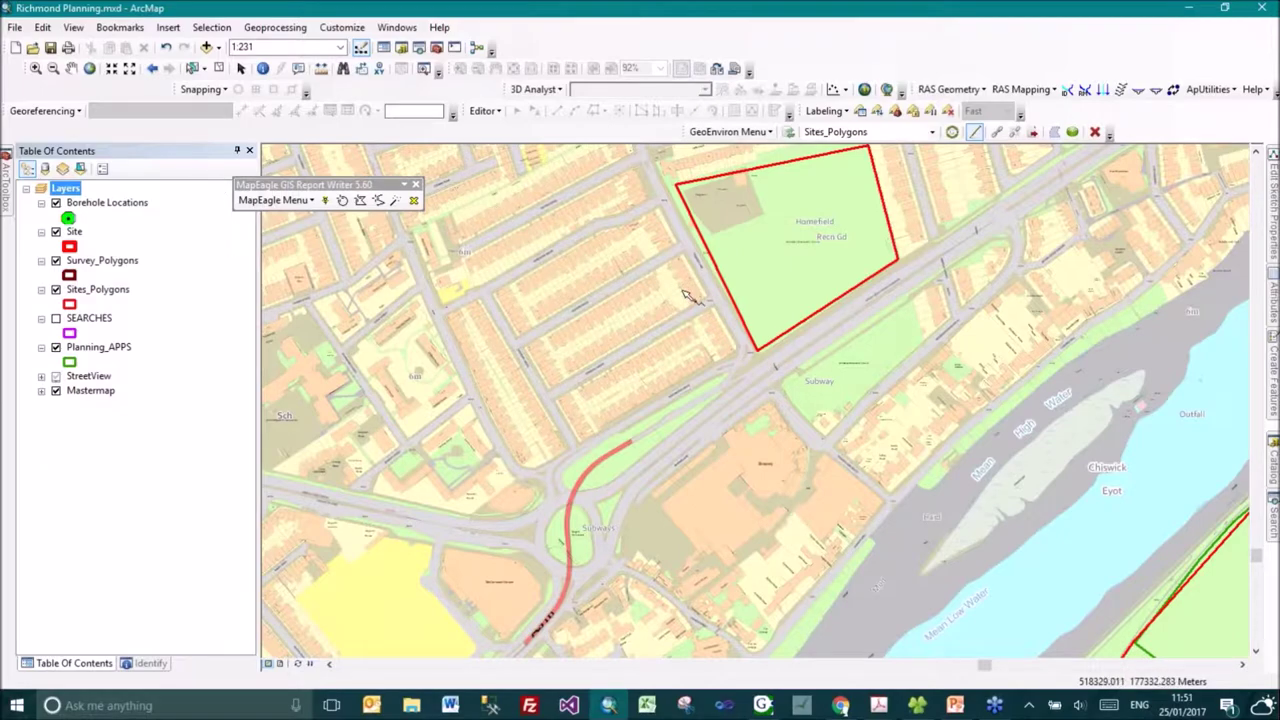
{"action": "key", "text": "alt+Tab"}
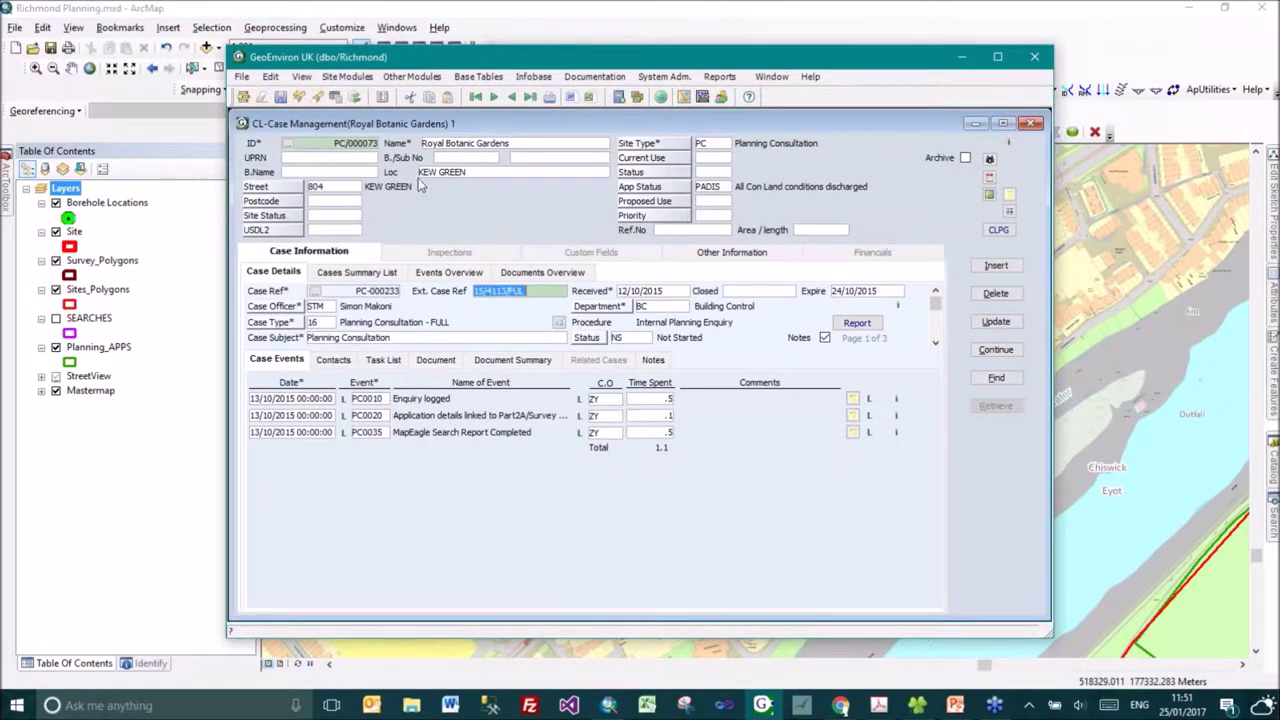
{"action": "left_click", "coordinate": [752, 258]}
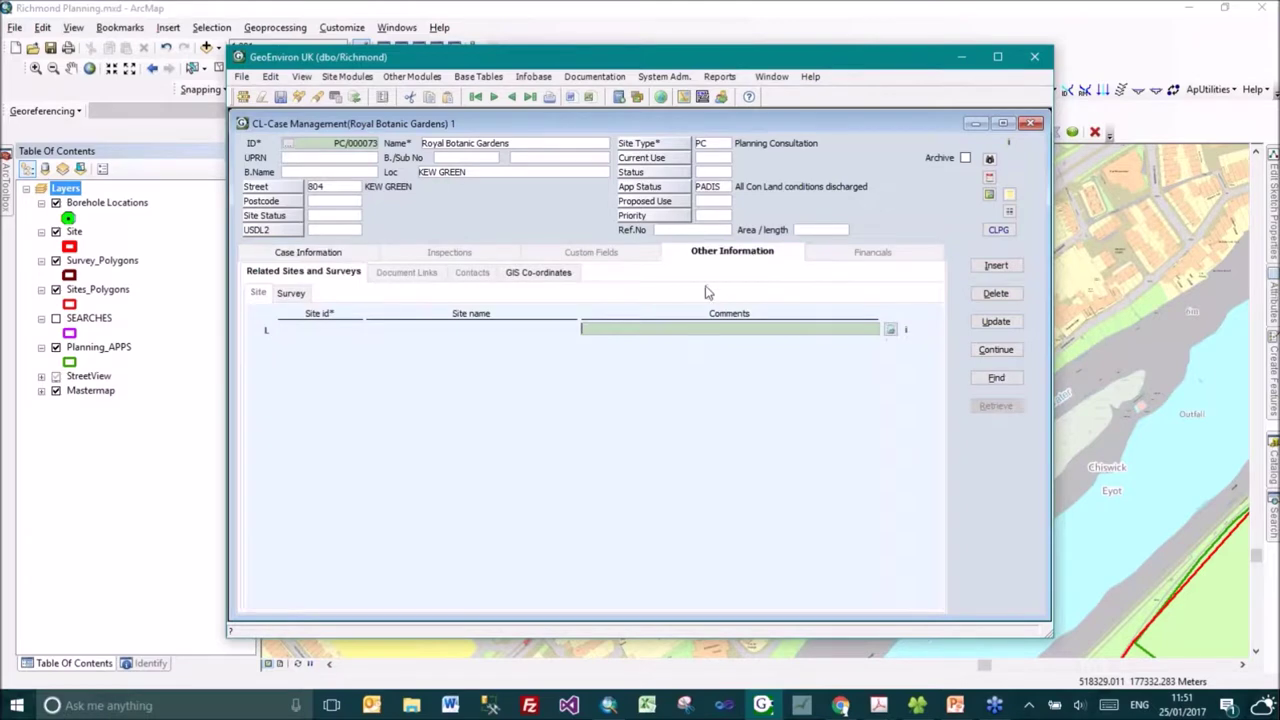
{"action": "left_click", "coordinate": [570, 276]}
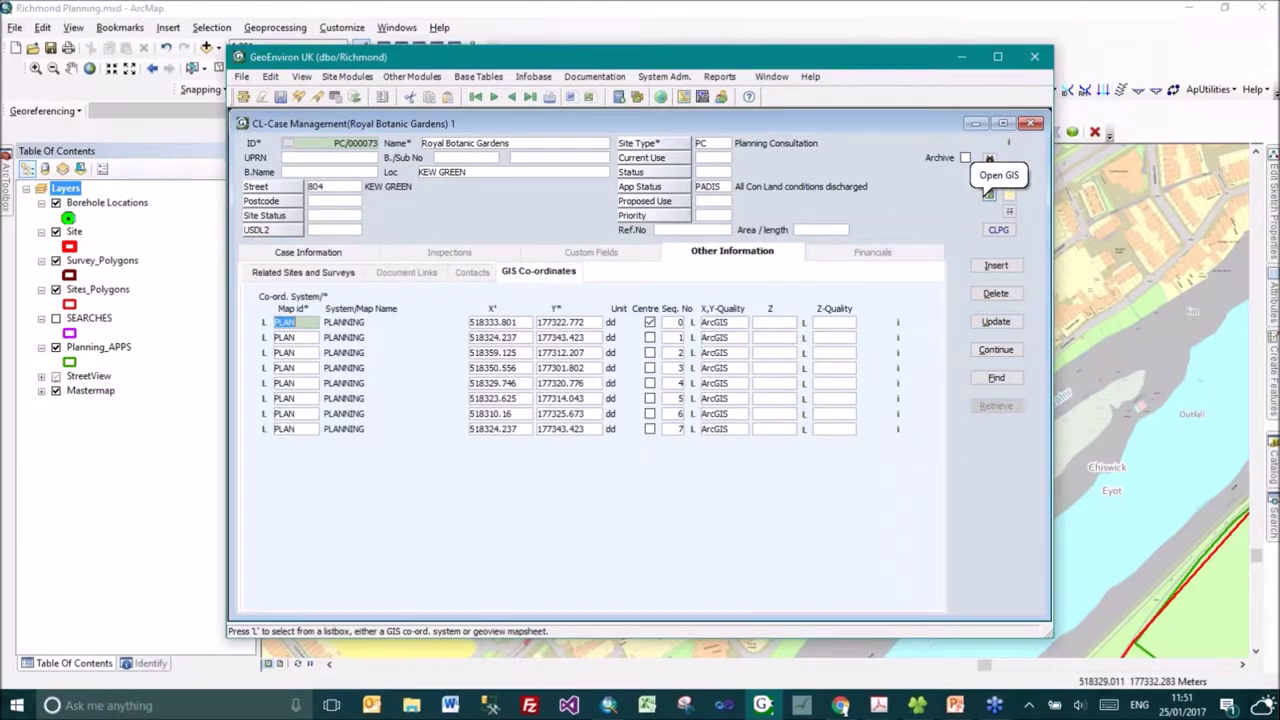
{"action": "left_click", "coordinate": [989, 193]}
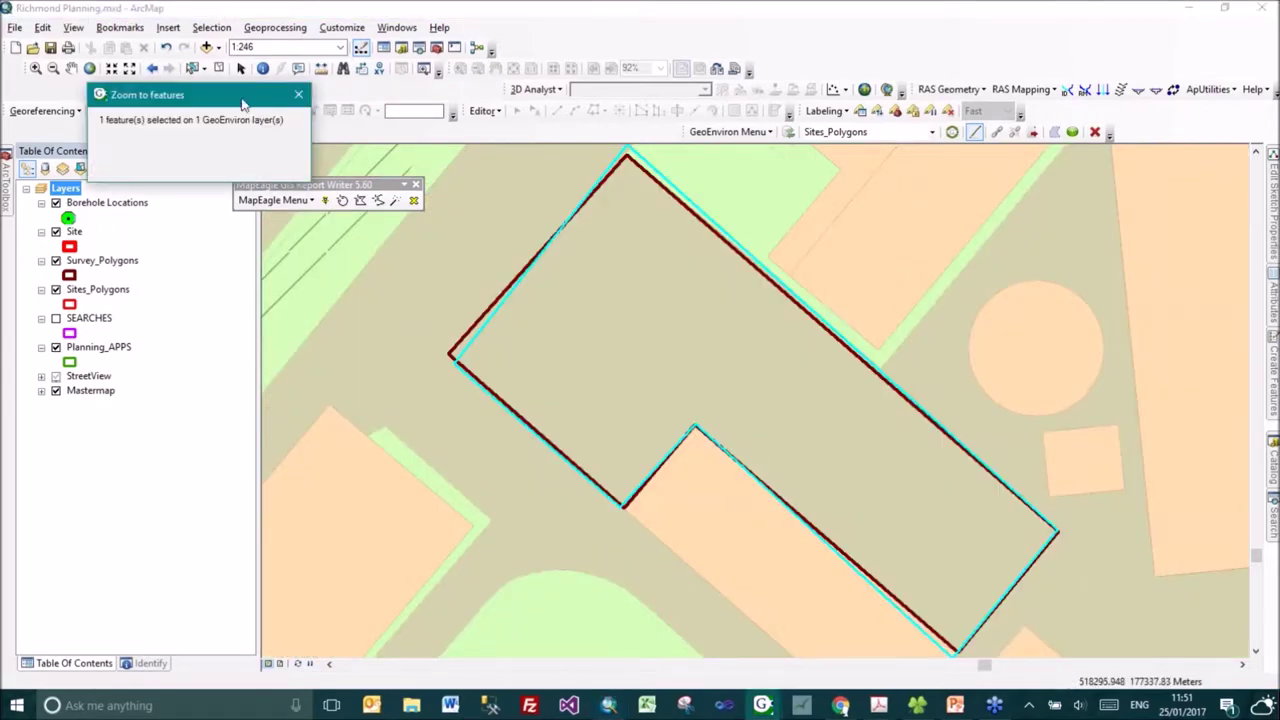
{"action": "left_click", "coordinate": [299, 96]}
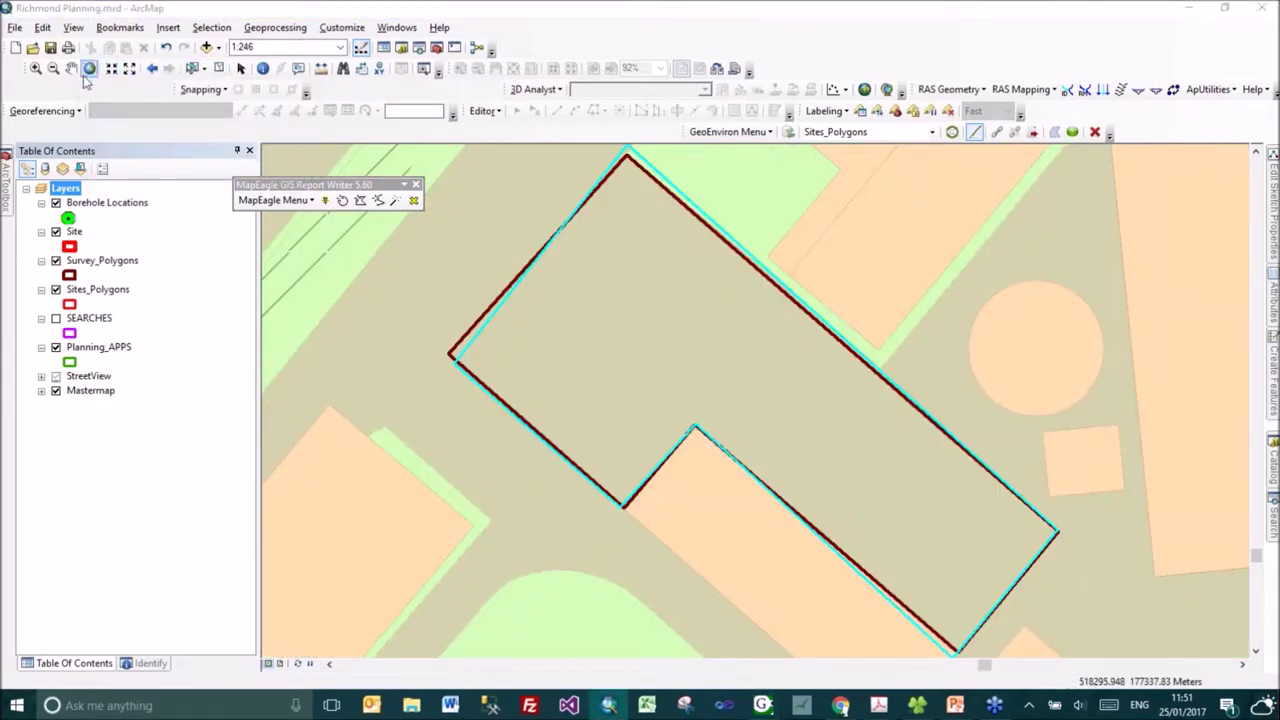
Zoom the ArcMap view out from the site to 1:28,725 to examine the surrounding polygons, and select the Survey_Polygons layer.
{"action": "left_click", "coordinate": [53, 67]}
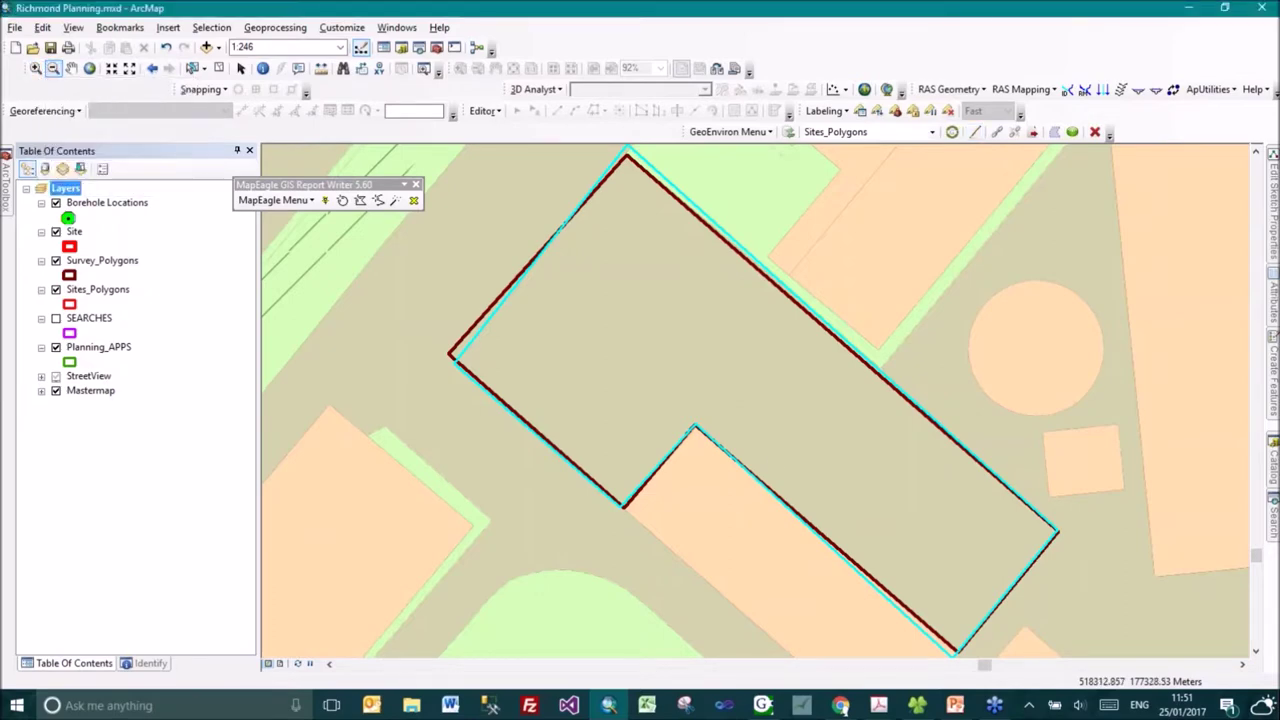
{"action": "left_click_drag", "start_coordinate": [858, 466], "coordinate": [588, 284]}
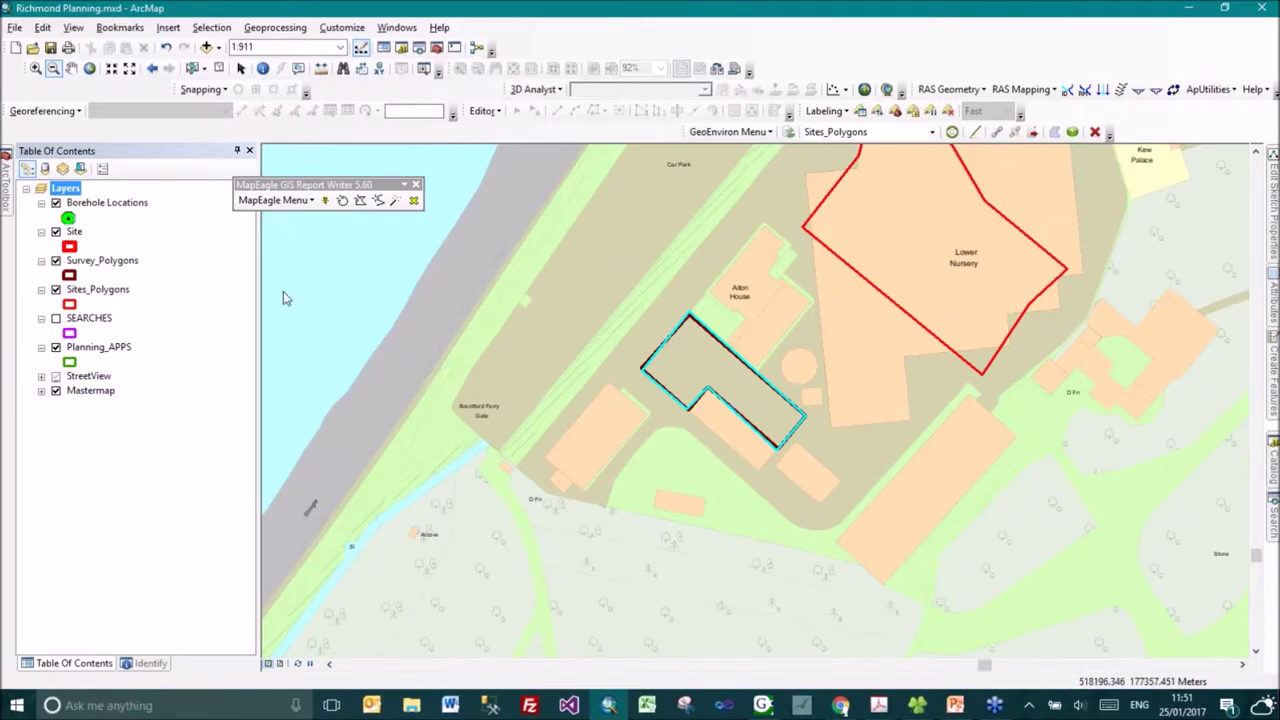
{"action": "left_click_drag", "start_coordinate": [885, 465], "coordinate": [592, 196]}
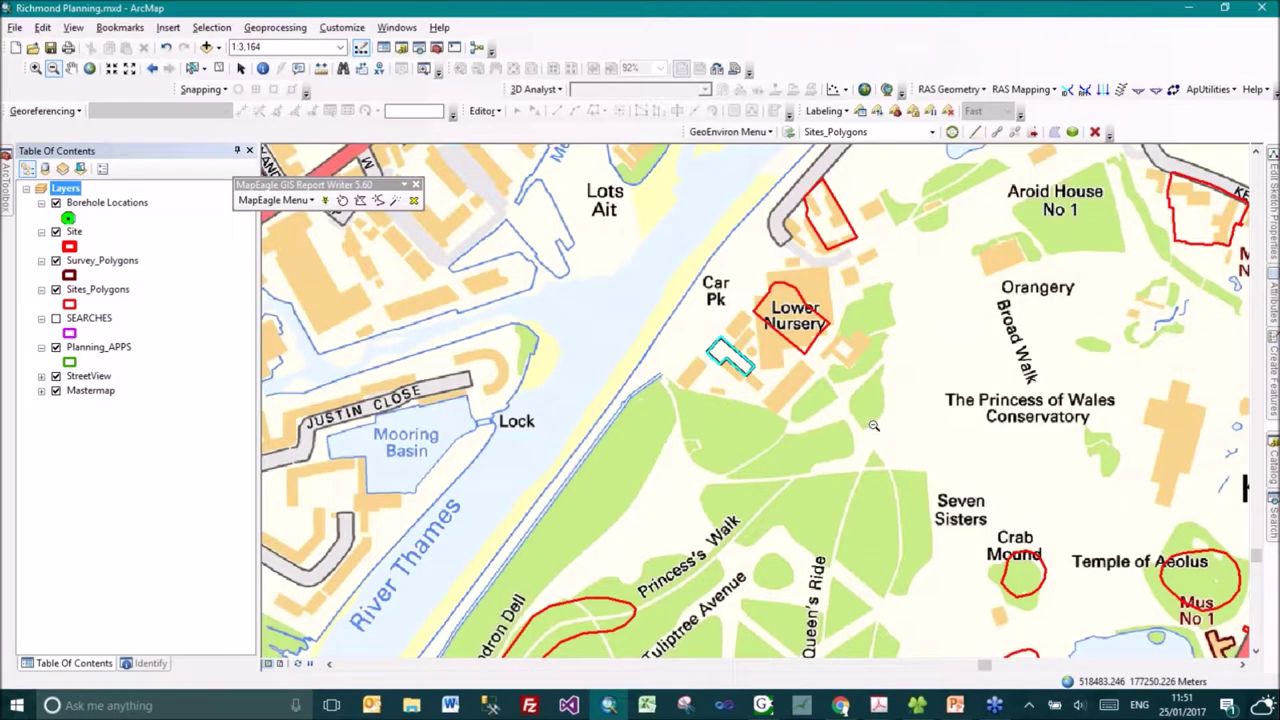
{"action": "left_click_drag", "start_coordinate": [904, 434], "coordinate": [375, 148]}
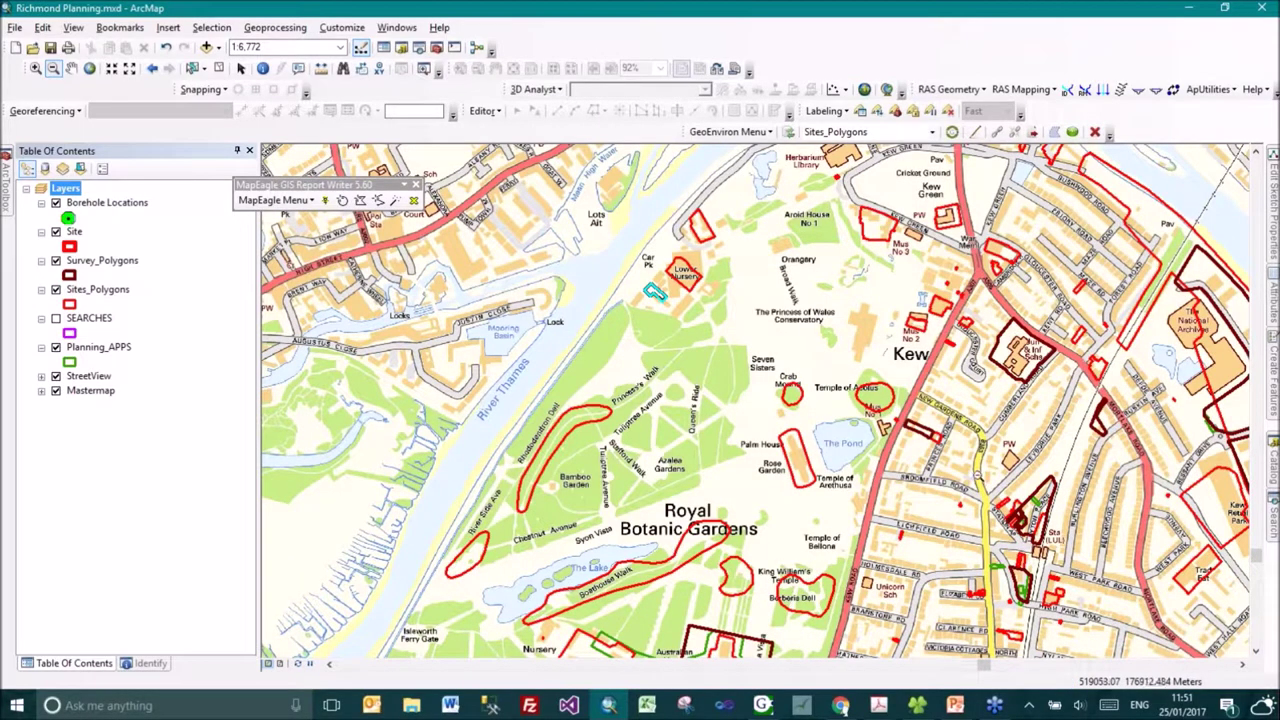
{"action": "left_click_drag", "start_coordinate": [872, 408], "coordinate": [640, 200]}
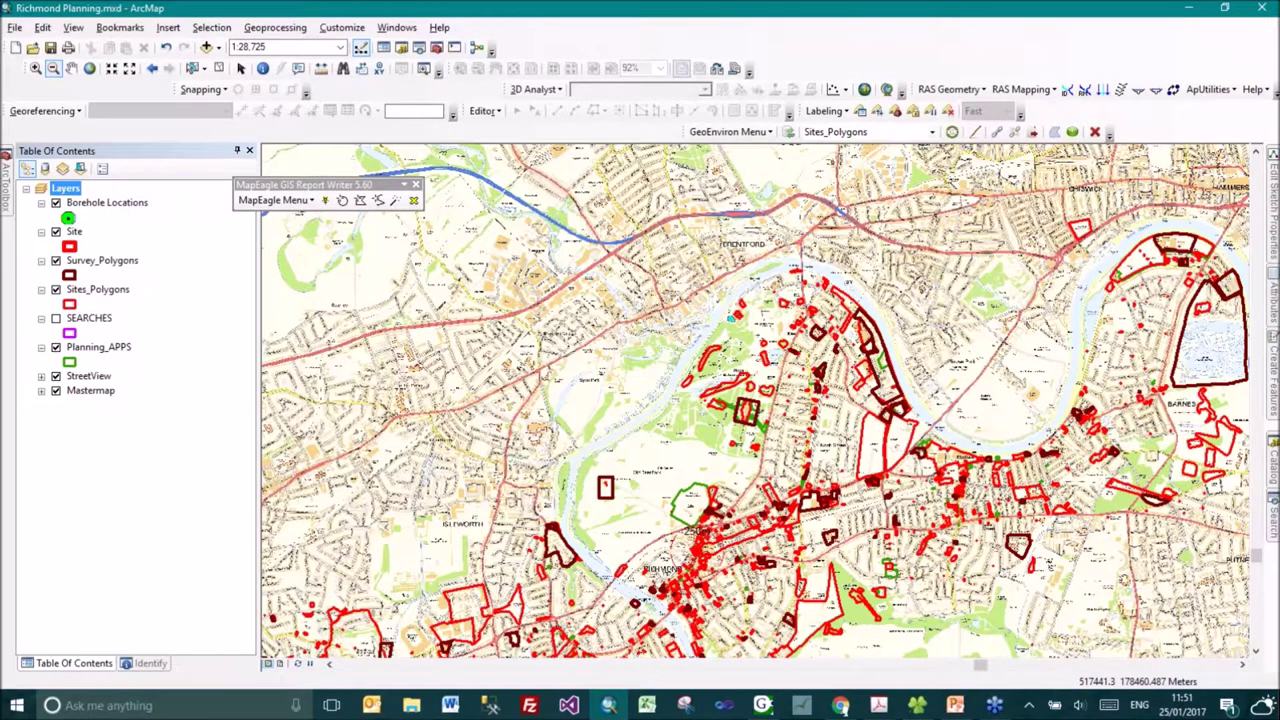
{"action": "left_click", "coordinate": [85, 261]}
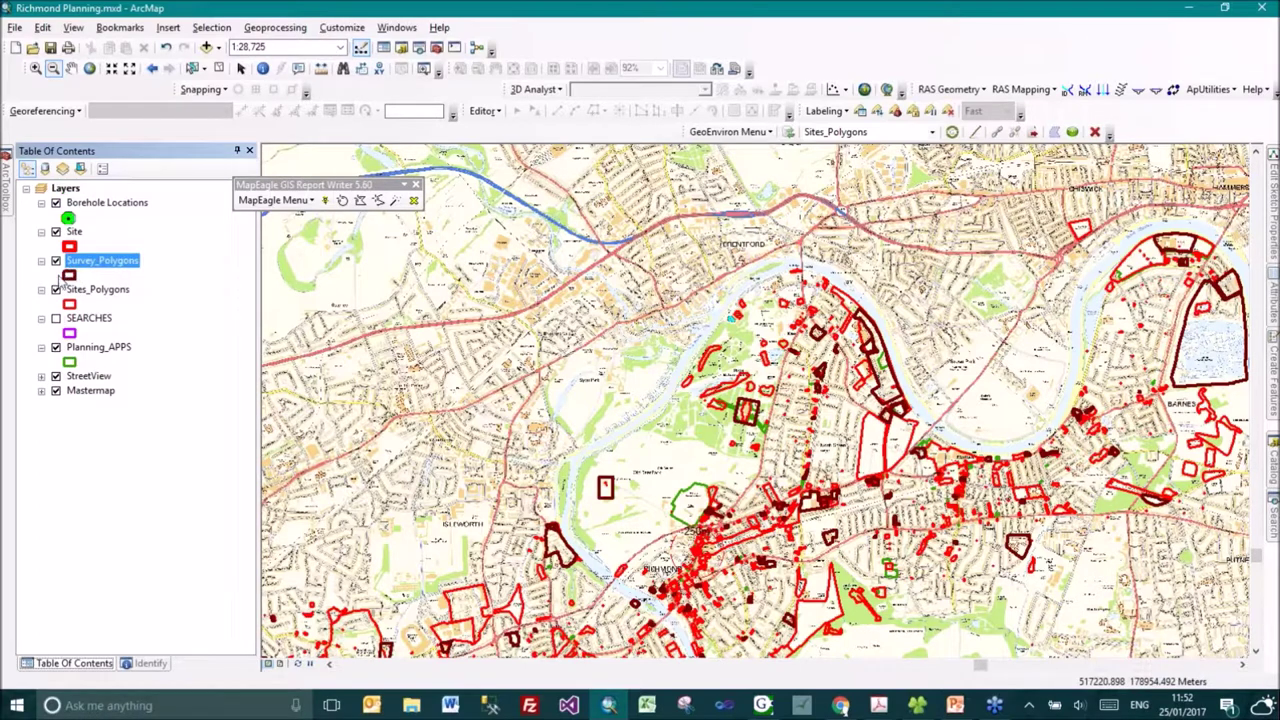
Select the Planning_APPS layer and bring the Twickenham riverside around King Street and Eel Pie Island into view at 1:3,591.
{"action": "left_click", "coordinate": [71, 68]}
{"action": "left_click_drag", "start_coordinate": [300, 320], "coordinate": [364, 160]}
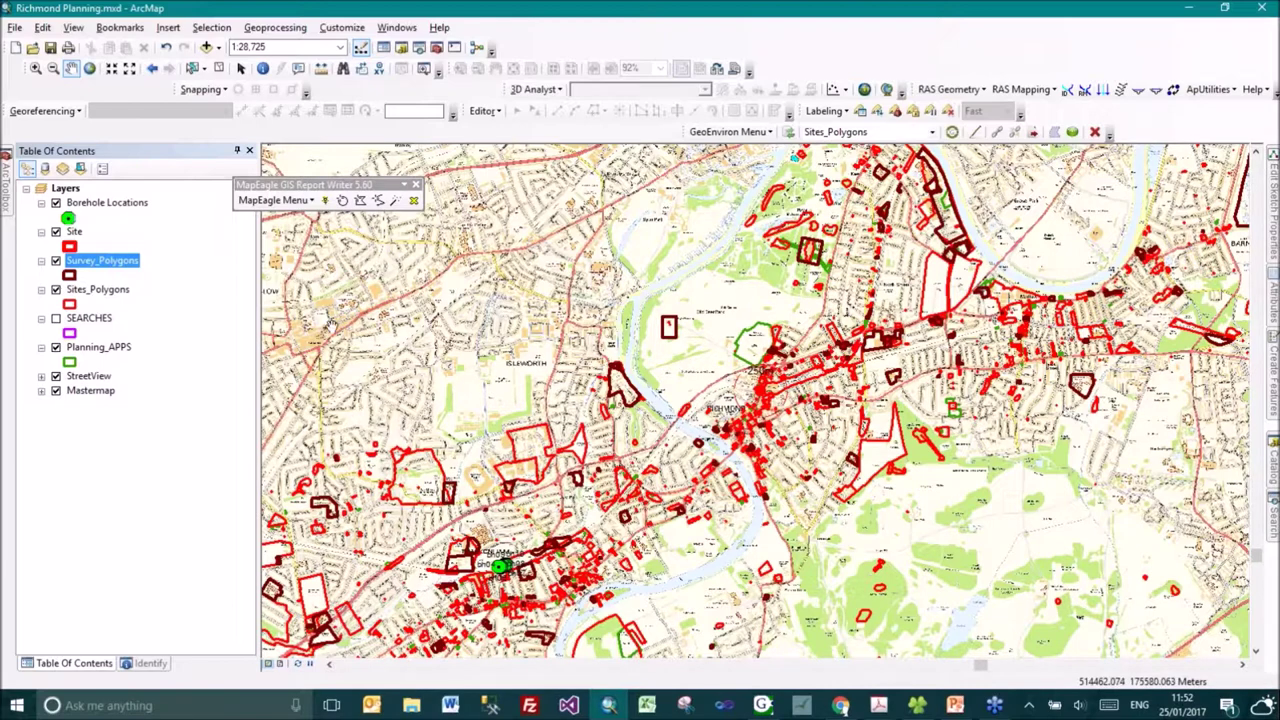
{"action": "left_click", "coordinate": [100, 348]}
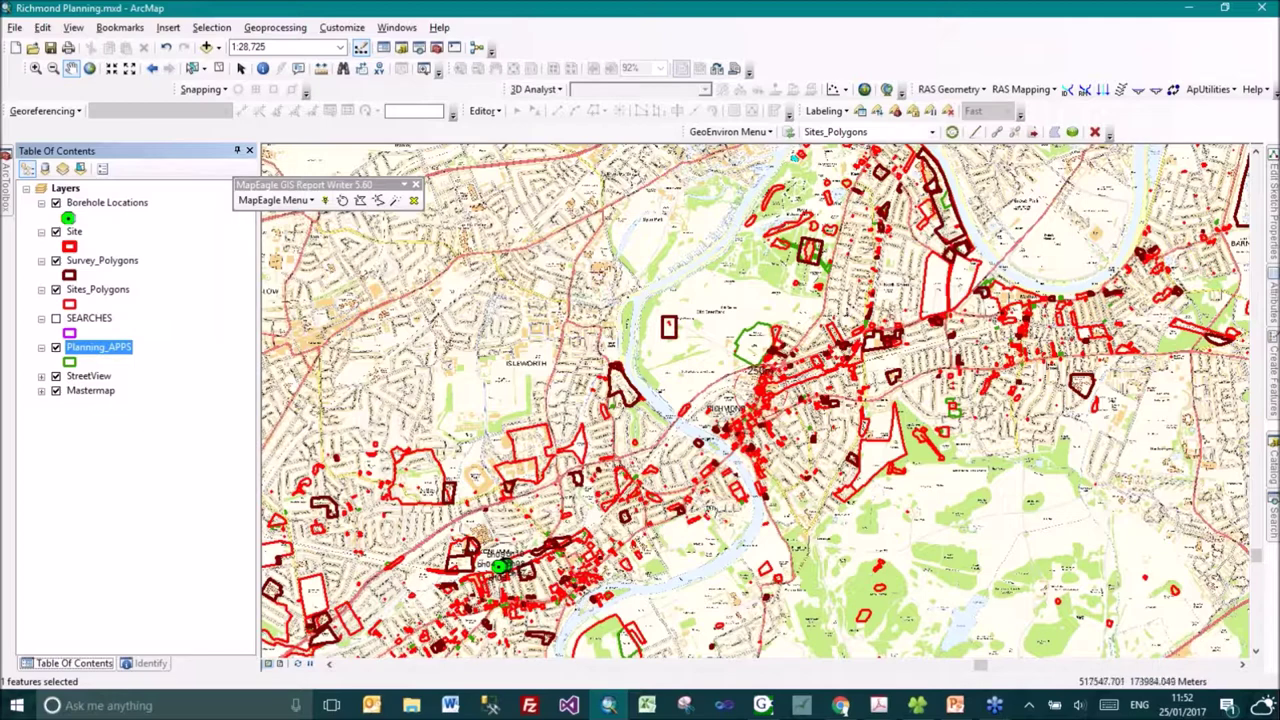
{"action": "left_click_drag", "start_coordinate": [705, 508], "coordinate": [847, 362]}
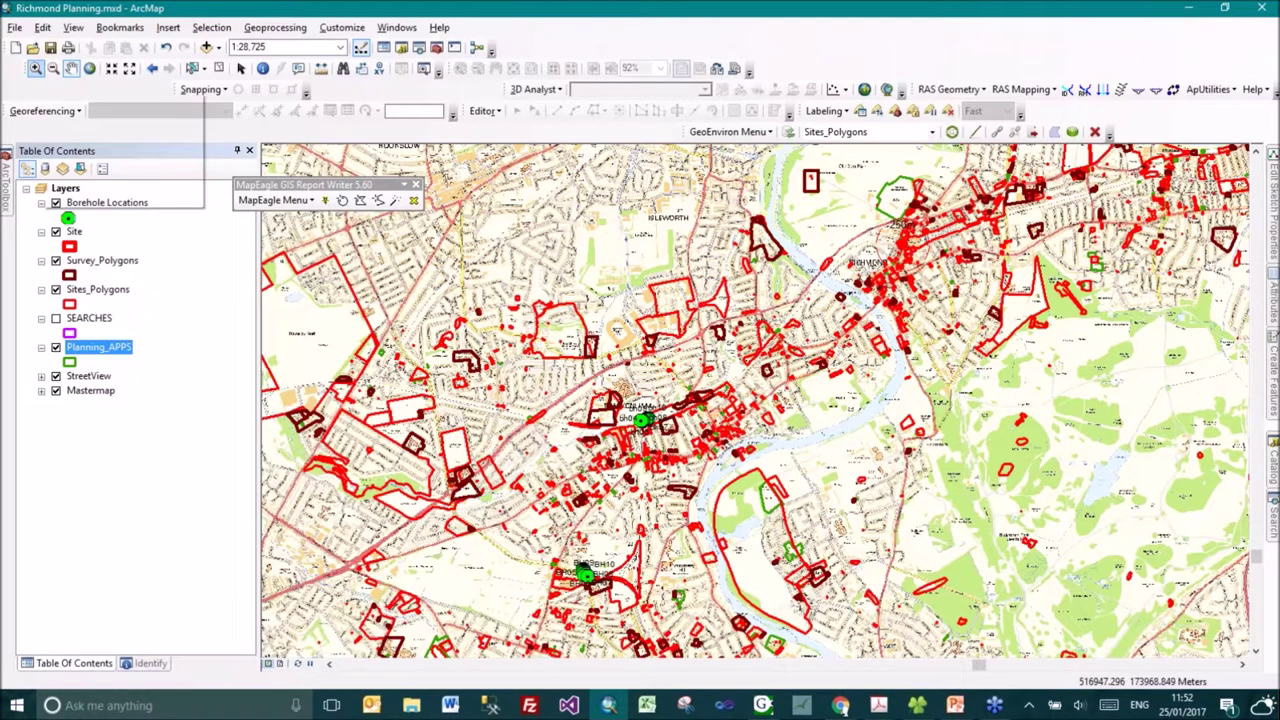
{"action": "left_click", "coordinate": [36, 69]}
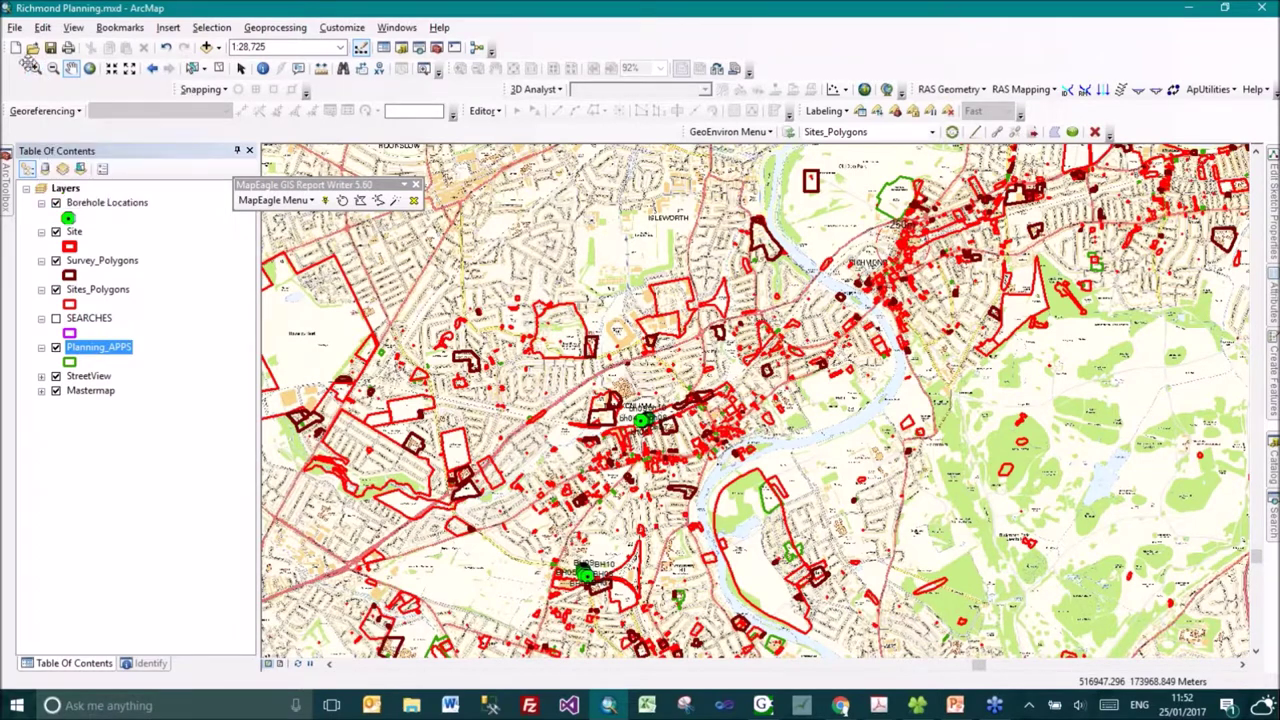
{"action": "left_click_drag", "start_coordinate": [688, 410], "coordinate": [786, 478]}
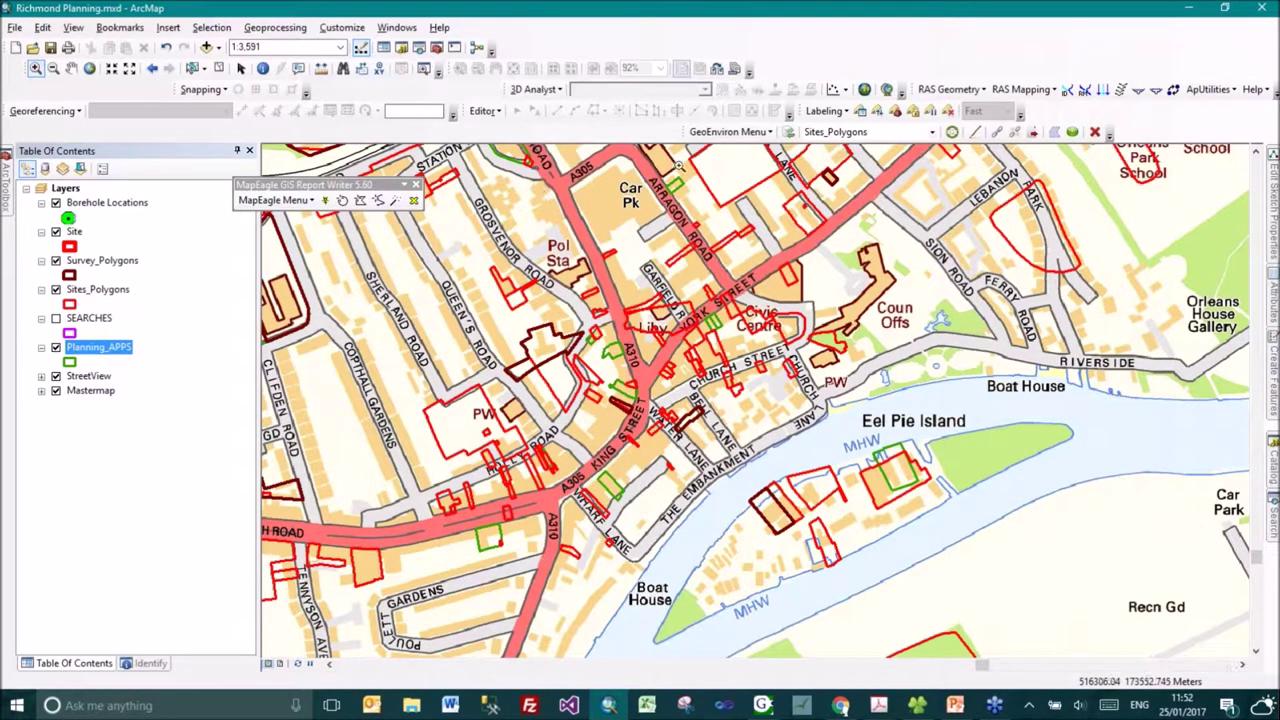
Query the King Street, Evergreen House polygon on the Planning_APPS layer, open its linked GeoEnviron case, and review the case's documents.
{"action": "left_click", "coordinate": [916, 136]}
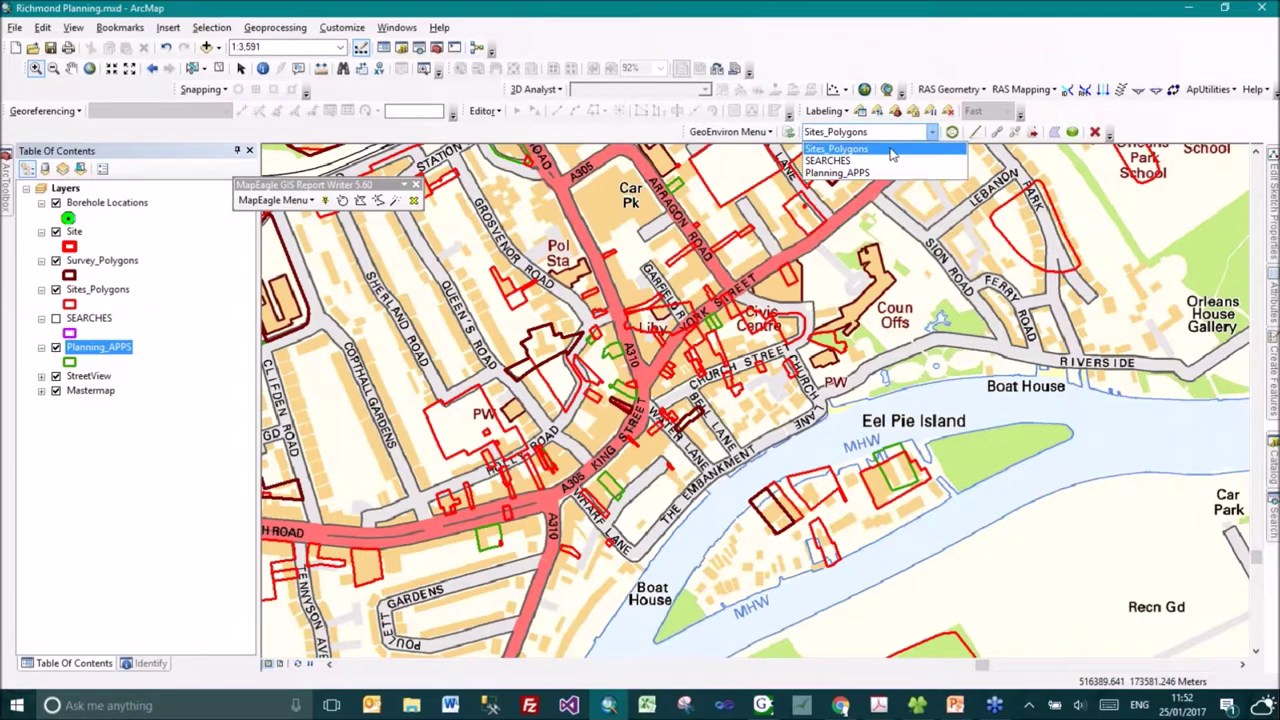
{"action": "left_click", "coordinate": [840, 172]}
{"action": "left_click", "coordinate": [634, 390]}
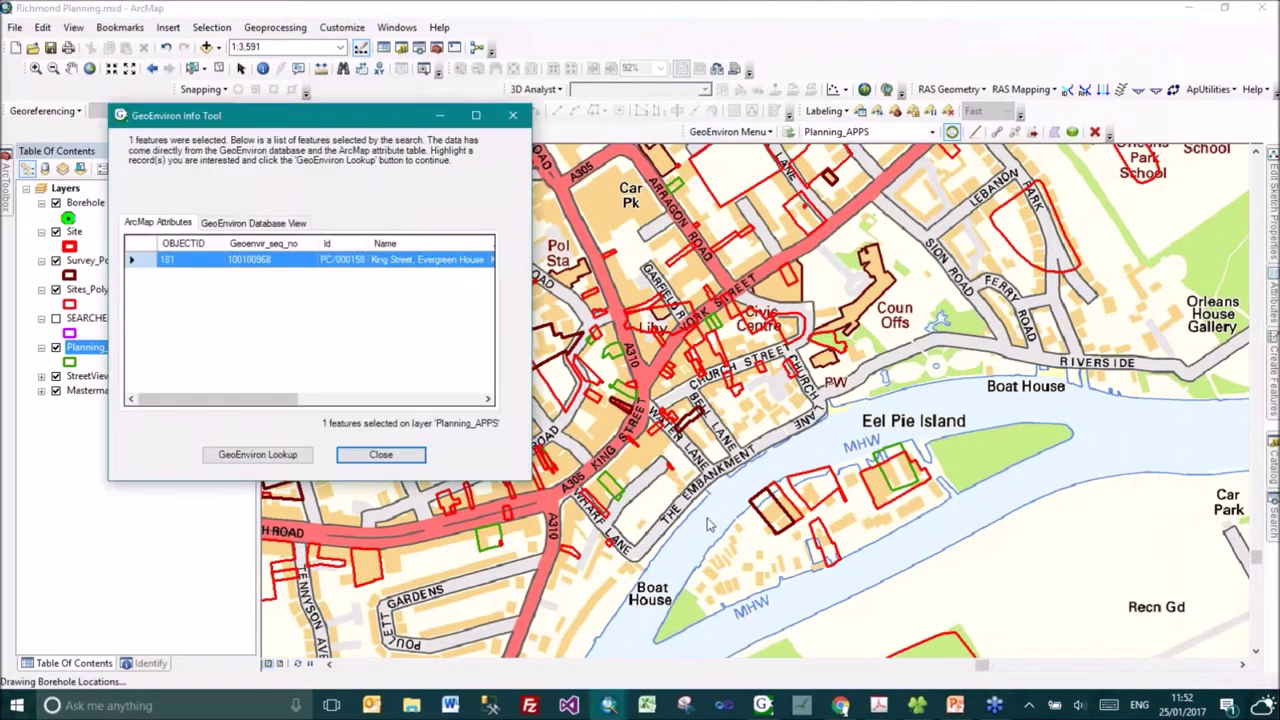
{"action": "left_click", "coordinate": [265, 455]}
{"action": "left_click", "coordinate": [323, 247]}
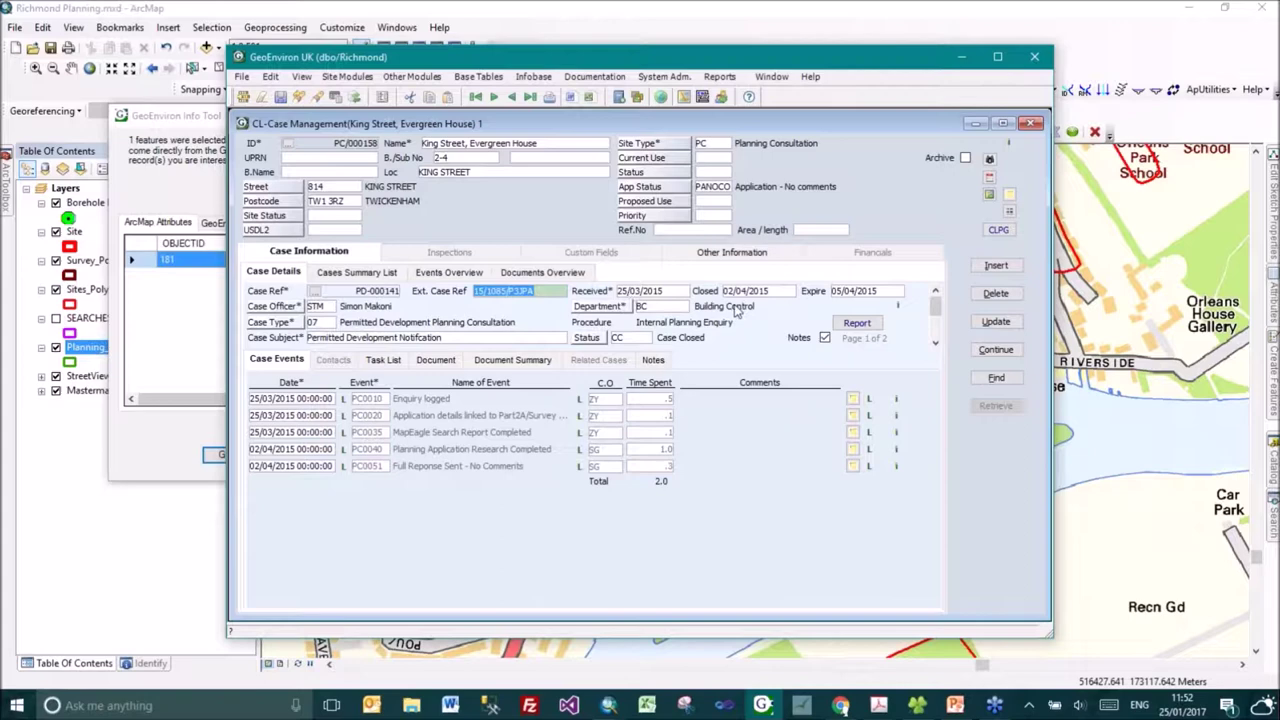
{"action": "left_click", "coordinate": [512, 362]}
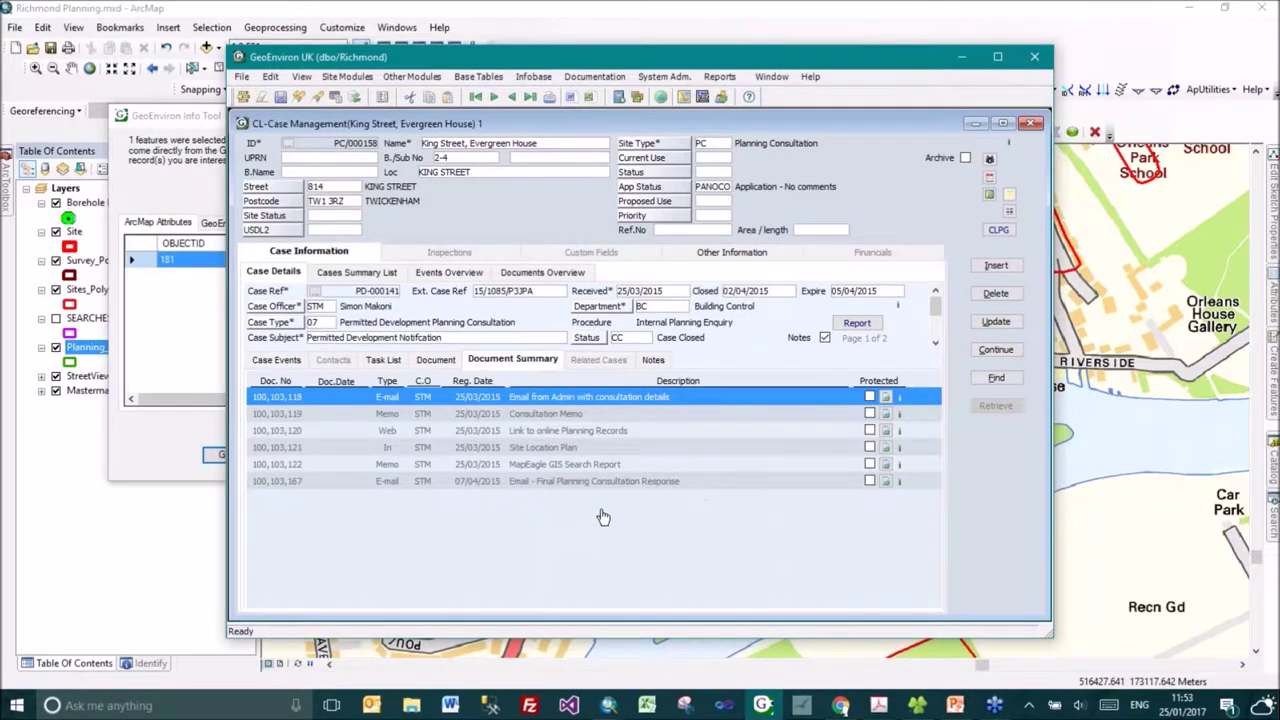
{"action": "left_click", "coordinate": [440, 364]}
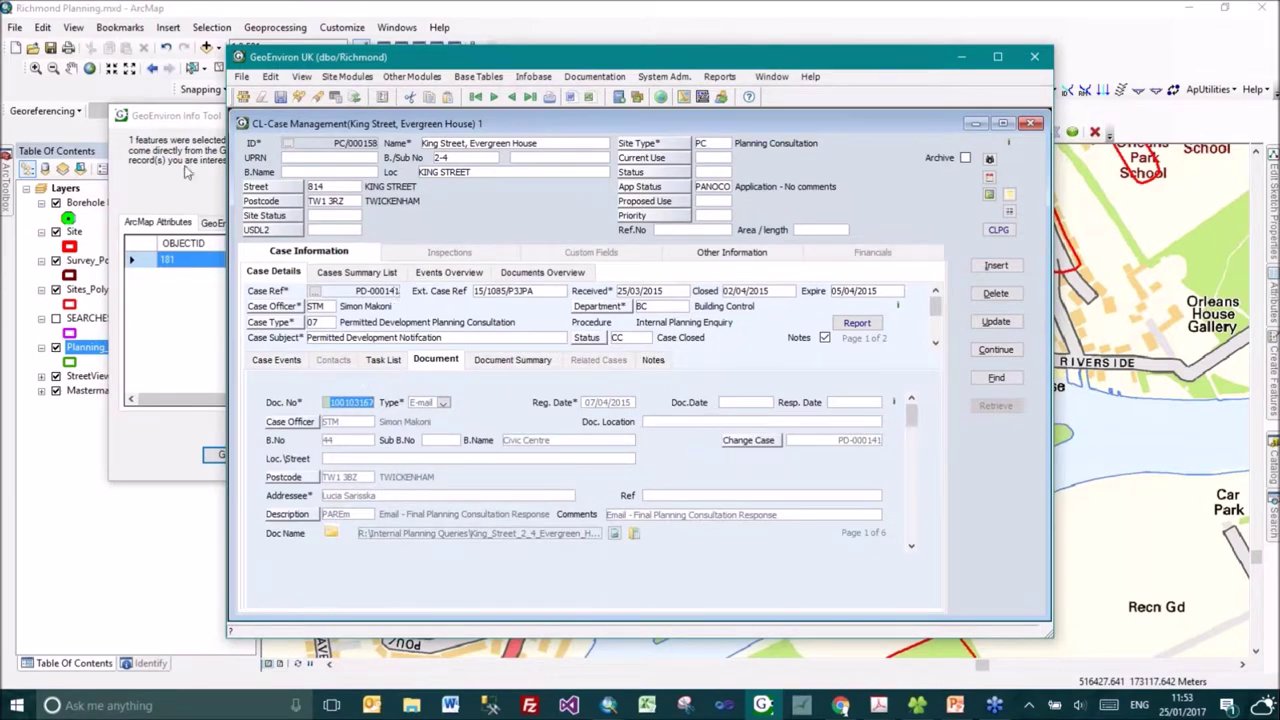
Close the King Street query results, return to ArcMap, and query the Queens House planning polygon off Holly Road.
{"action": "left_click", "coordinate": [185, 172]}
{"action": "left_click", "coordinate": [372, 453]}
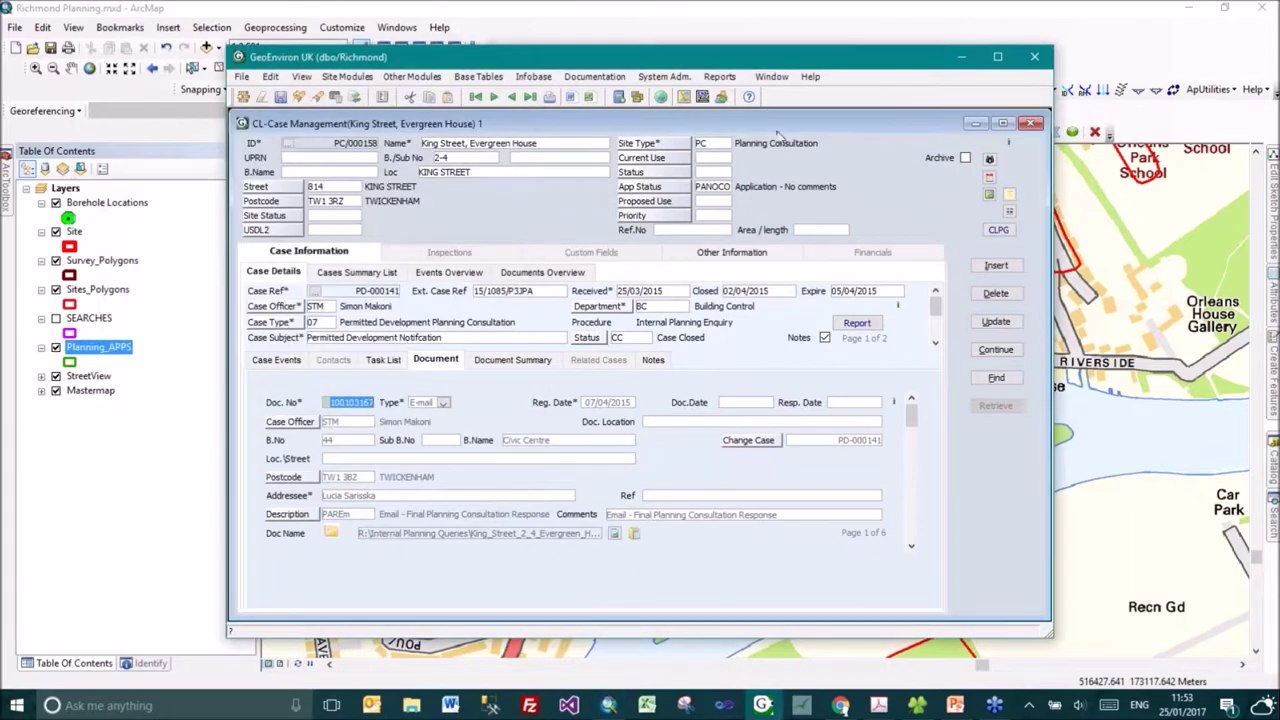
{"action": "left_click", "coordinate": [788, 24]}
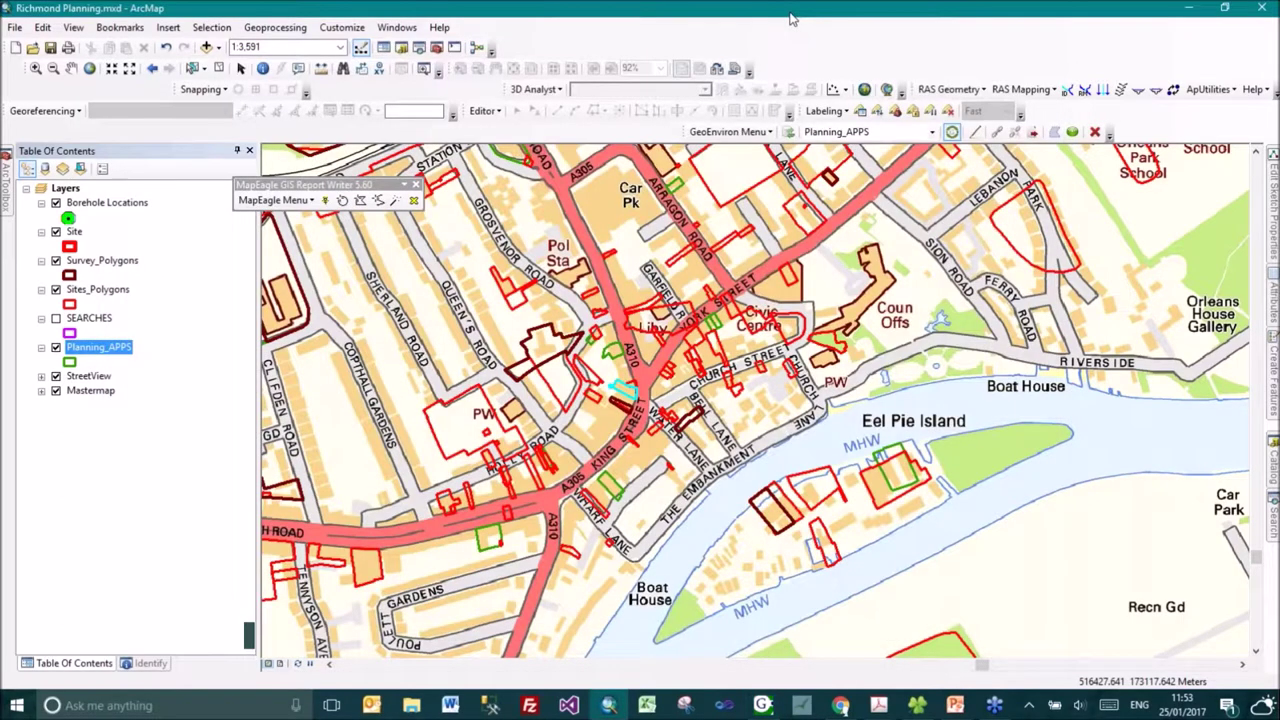
{"action": "left_click", "coordinate": [545, 355]}
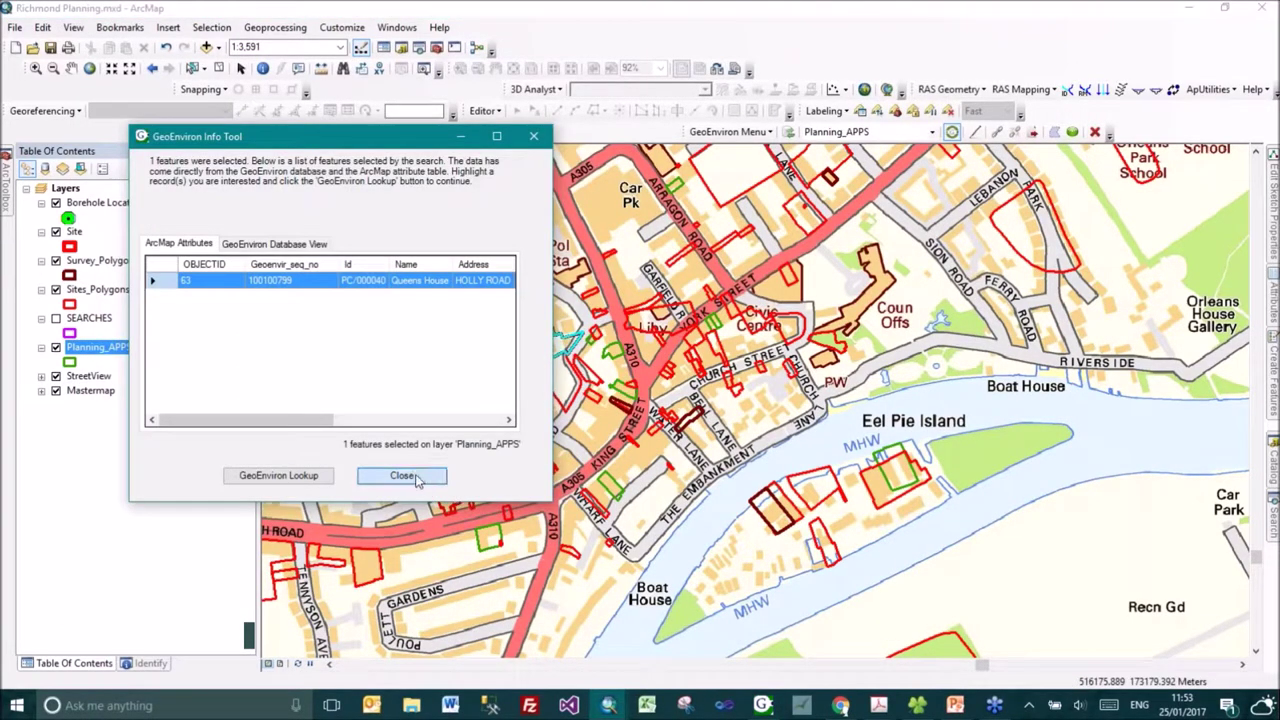
{"action": "left_click", "coordinate": [403, 476]}
Query the Holly Road and London Road polygons on the Sites_Polygons layer, and look up the London Road site's GeoEnviron record.
{"action": "left_click", "coordinate": [878, 132]}
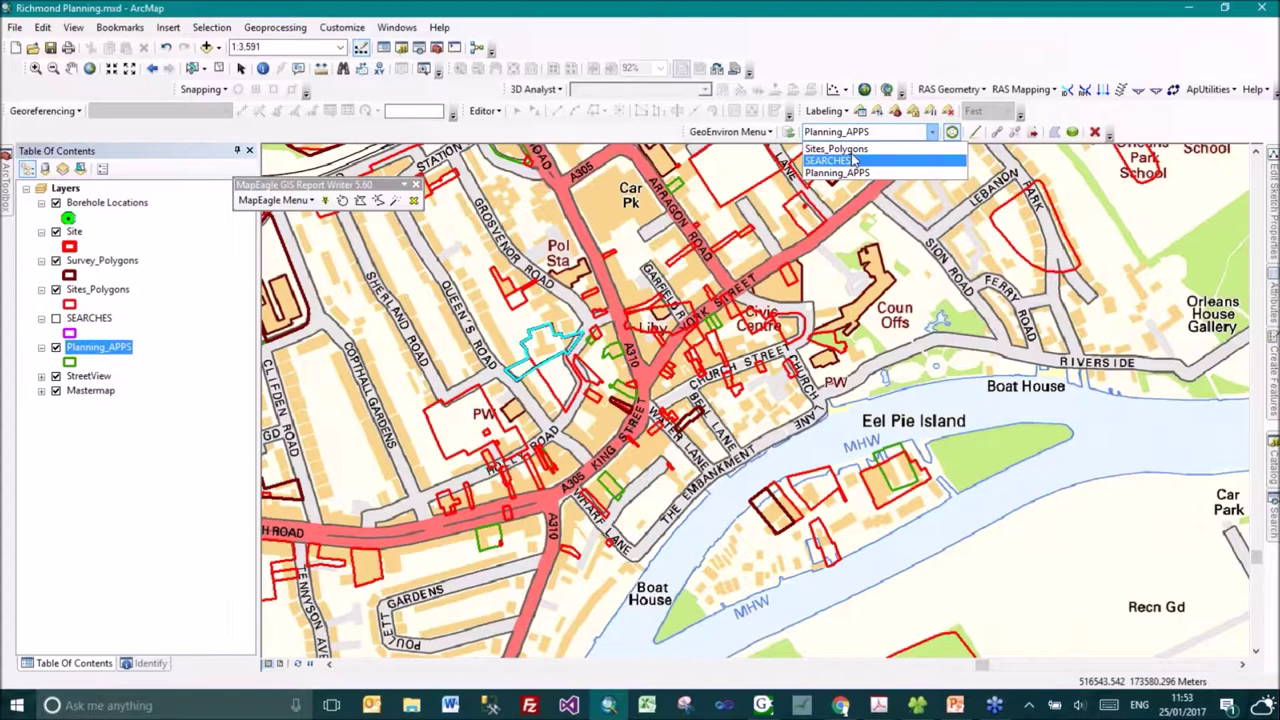
{"action": "left_click", "coordinate": [836, 149]}
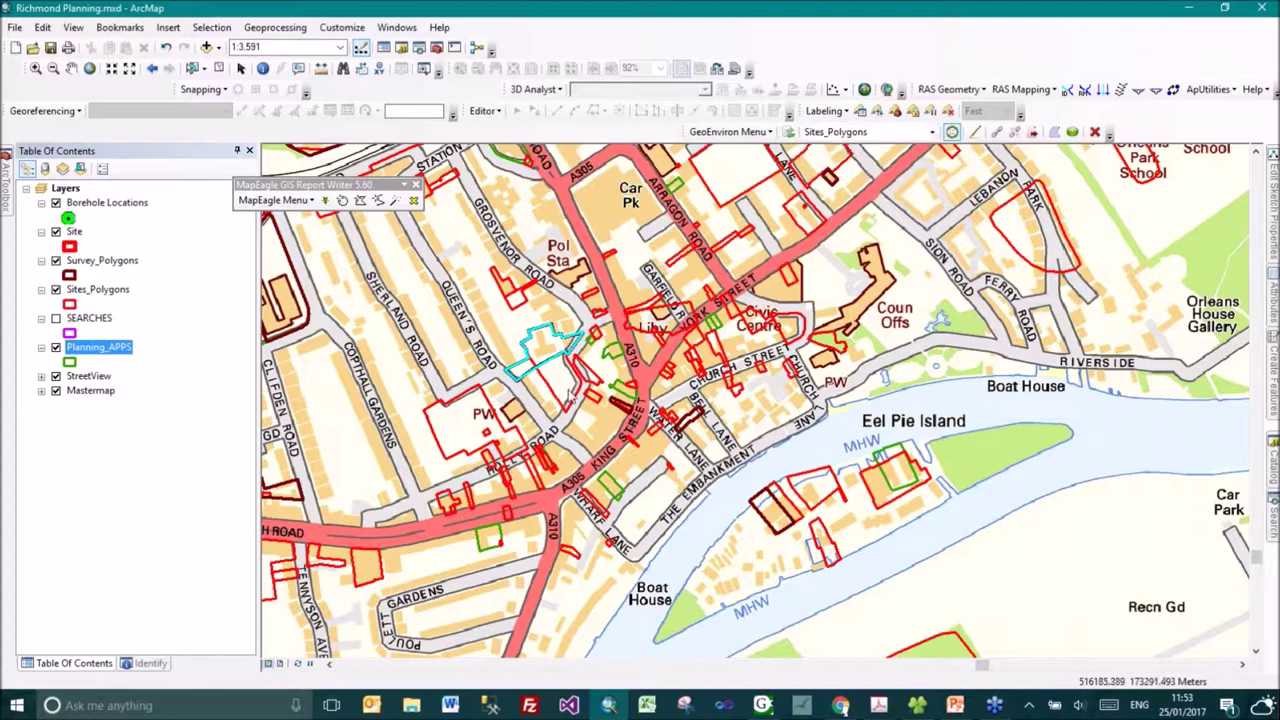
{"action": "left_click", "coordinate": [572, 397]}
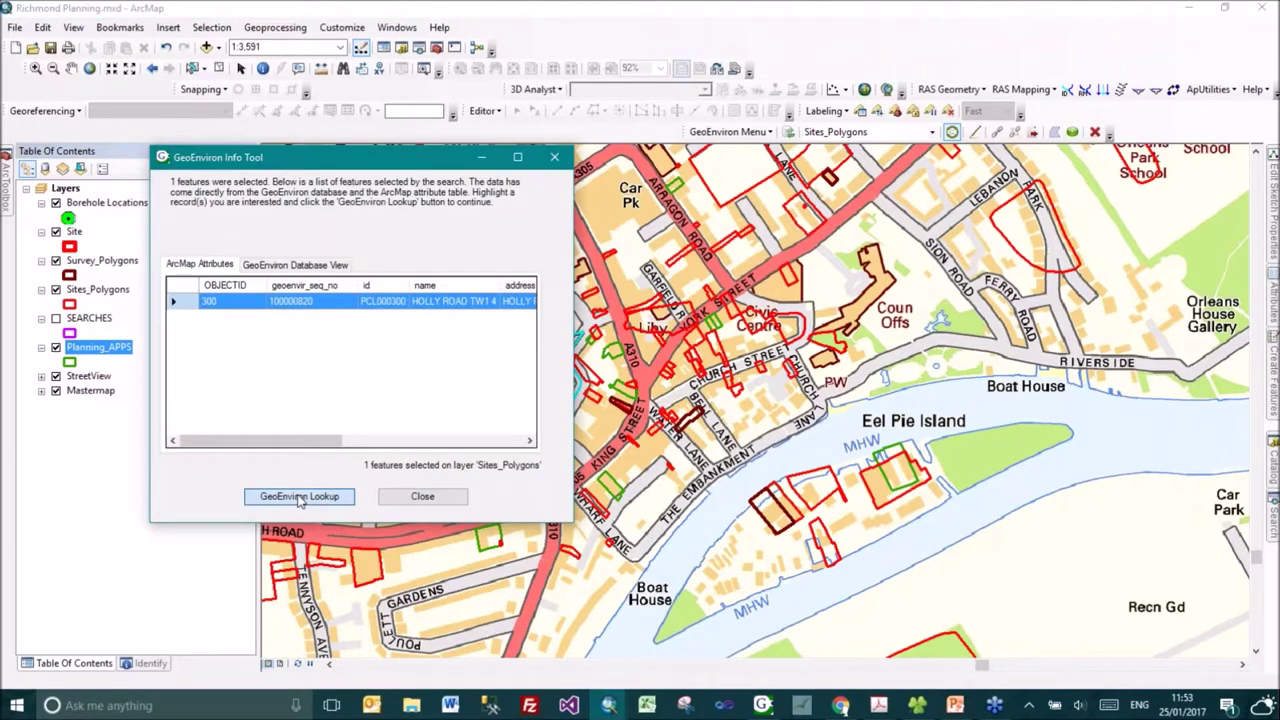
{"action": "left_click", "coordinate": [330, 495]}
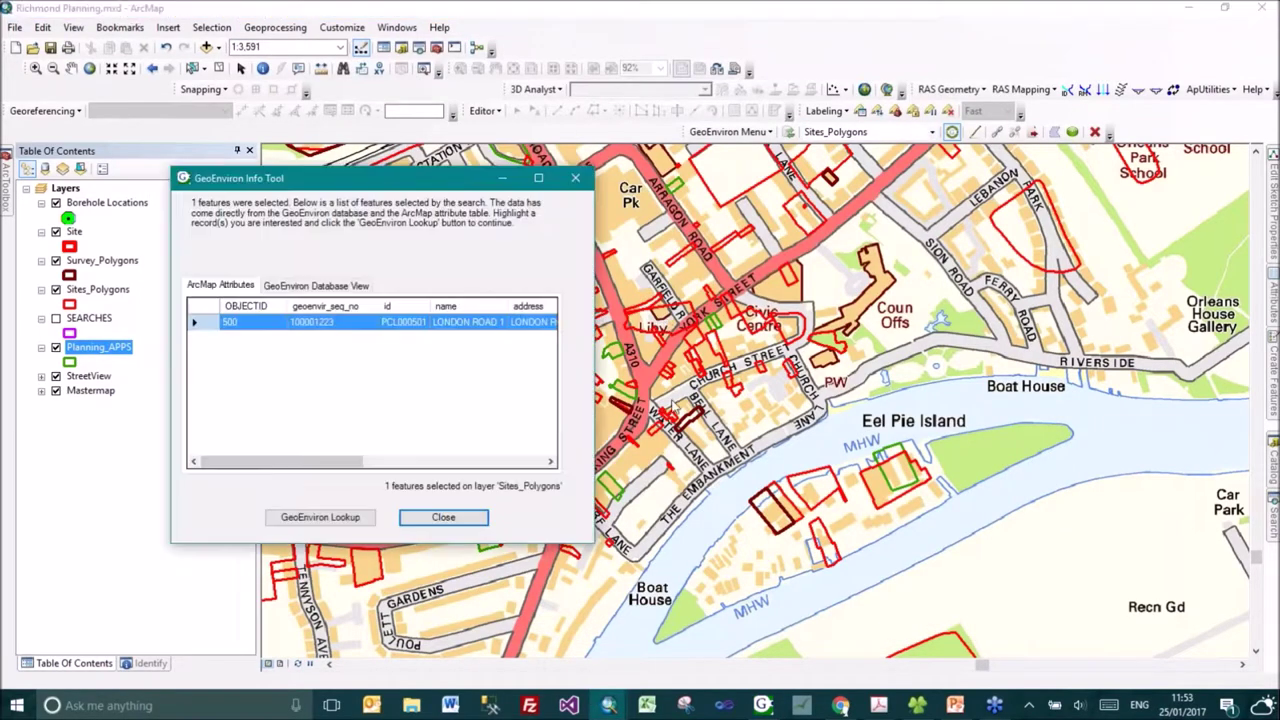
{"action": "left_click", "coordinate": [340, 517]}
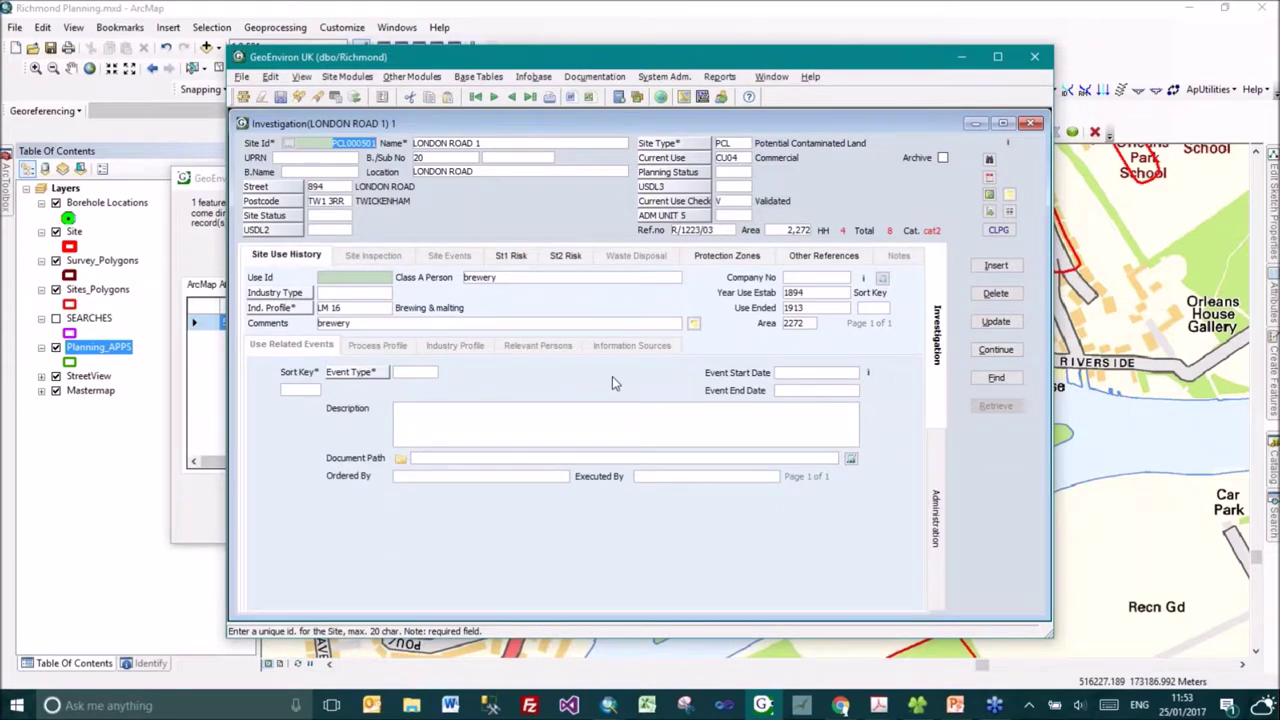
{"action": "left_click", "coordinate": [447, 518]}
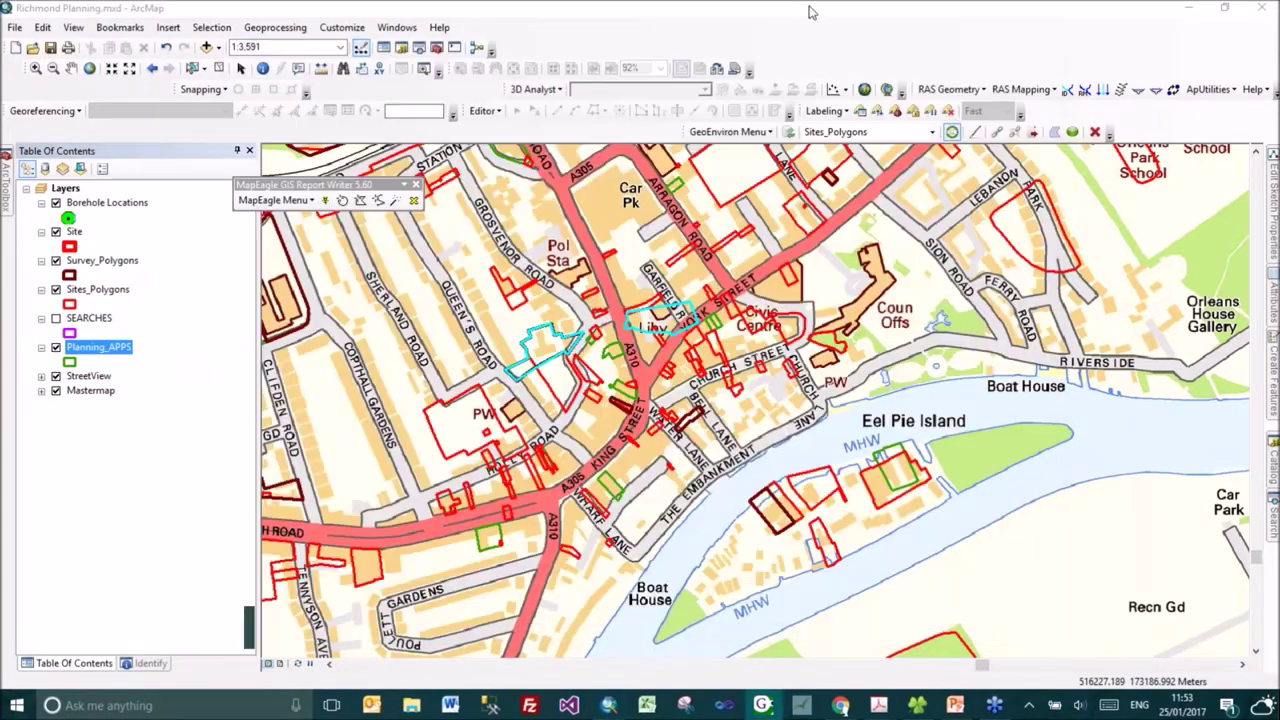
{"action": "left_click", "coordinate": [814, 10]}
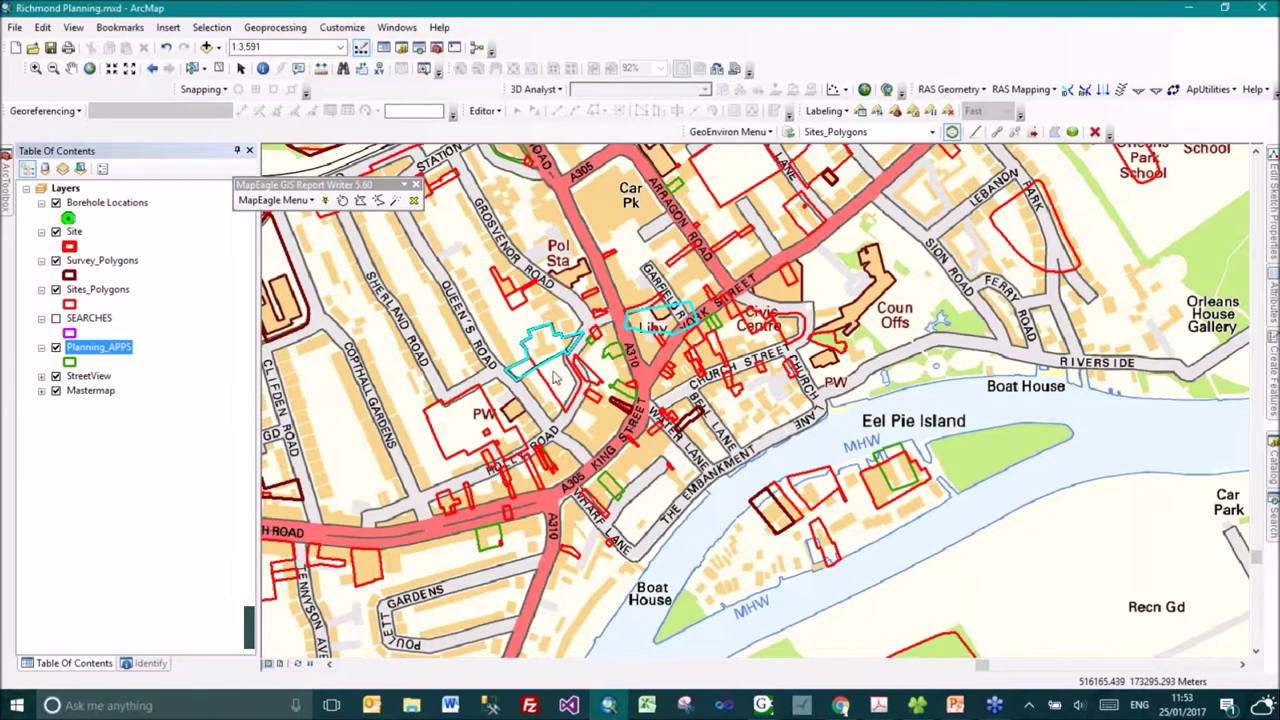
Undock the GeoEnviron ArcGIS Extension toolbar, place it over the map, and redraw the map.
{"action": "double_click", "coordinate": [688, 132]}
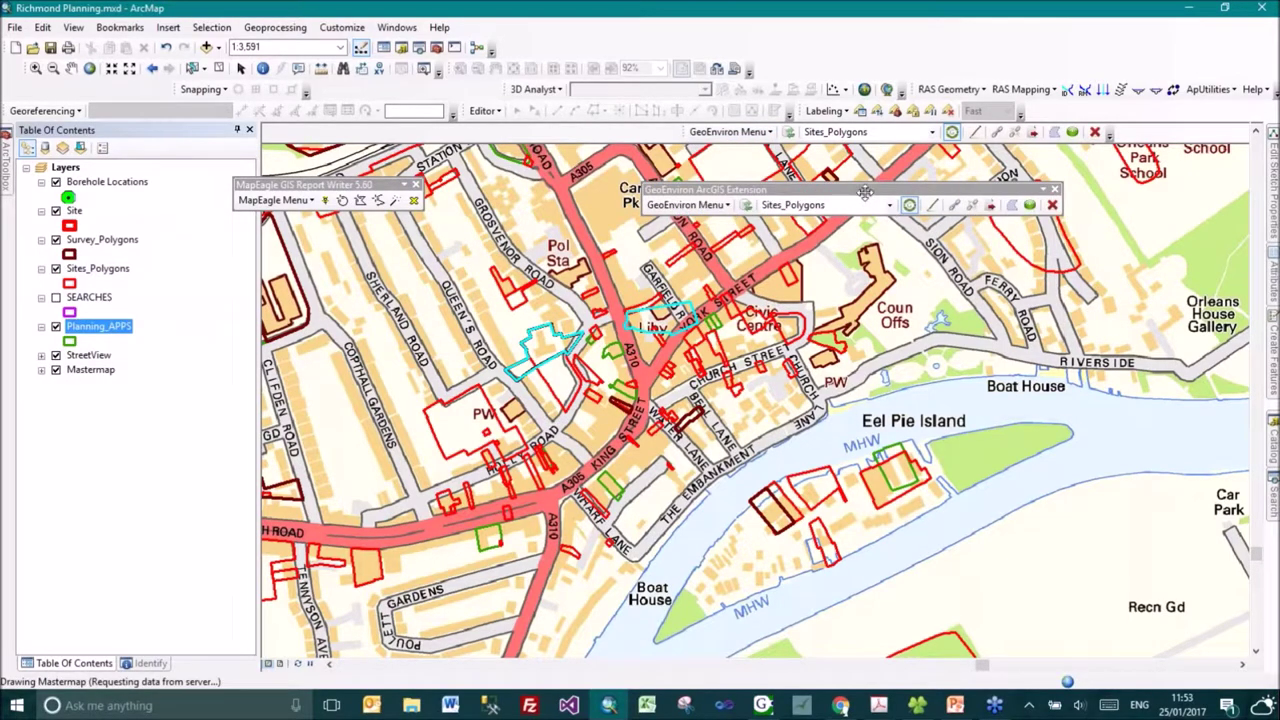
{"action": "left_click_drag", "start_coordinate": [864, 192], "coordinate": [792, 174]}
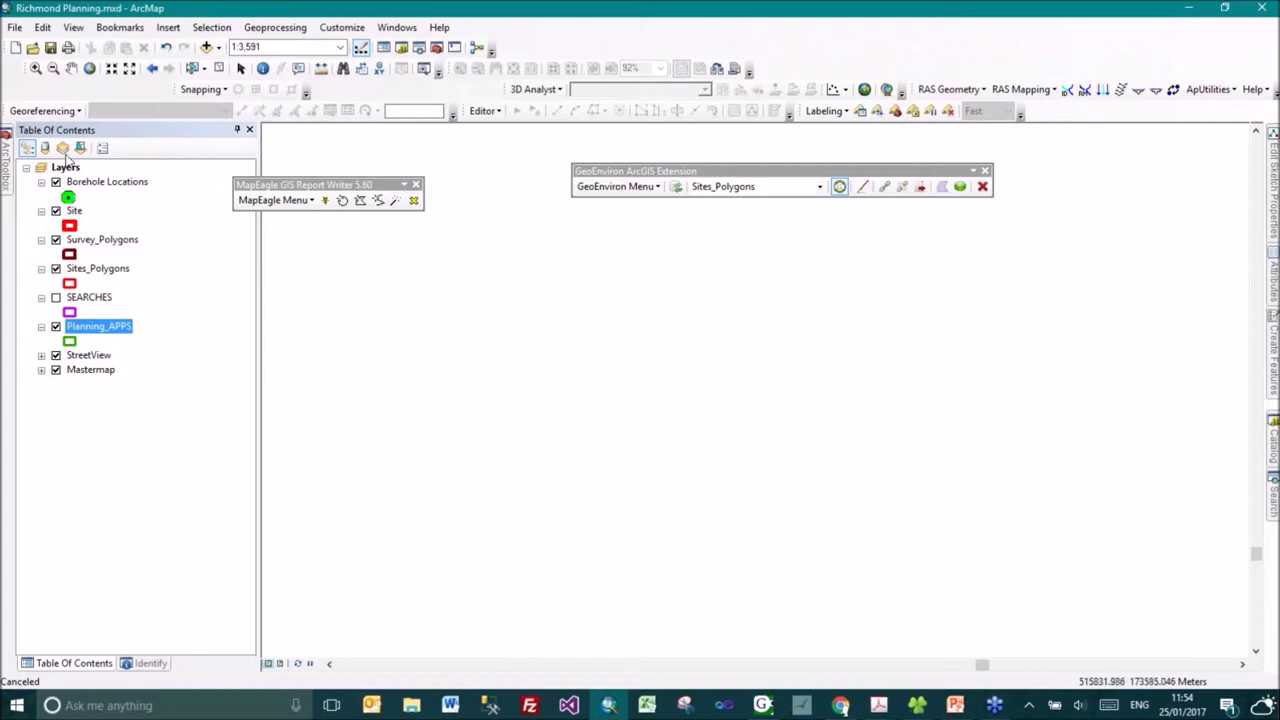
{"action": "left_click", "coordinate": [299, 665]}
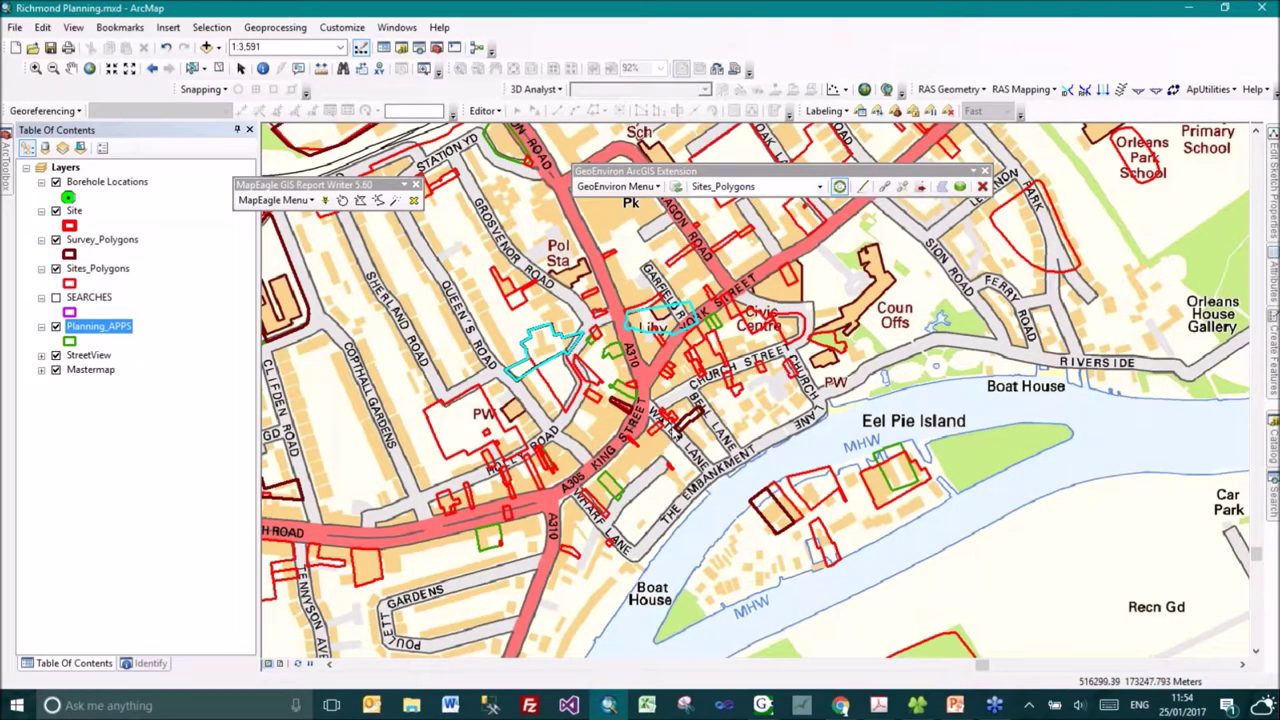
Draw a four-cornered Sites_Polygons feature with an area of about 191 on the car park between numbers 46 and 14.
{"action": "left_click", "coordinate": [35, 68]}
{"action": "left_click_drag", "start_coordinate": [720, 362], "coordinate": [820, 437]}
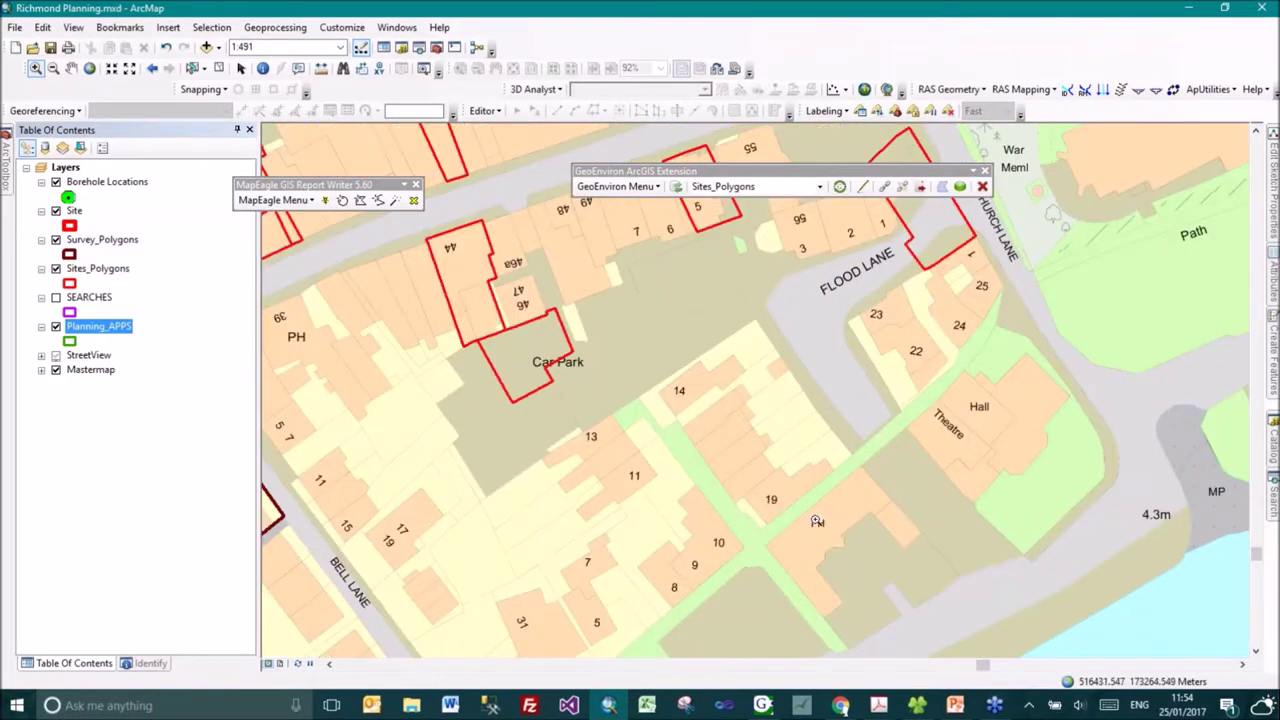
{"action": "left_click", "coordinate": [862, 188]}
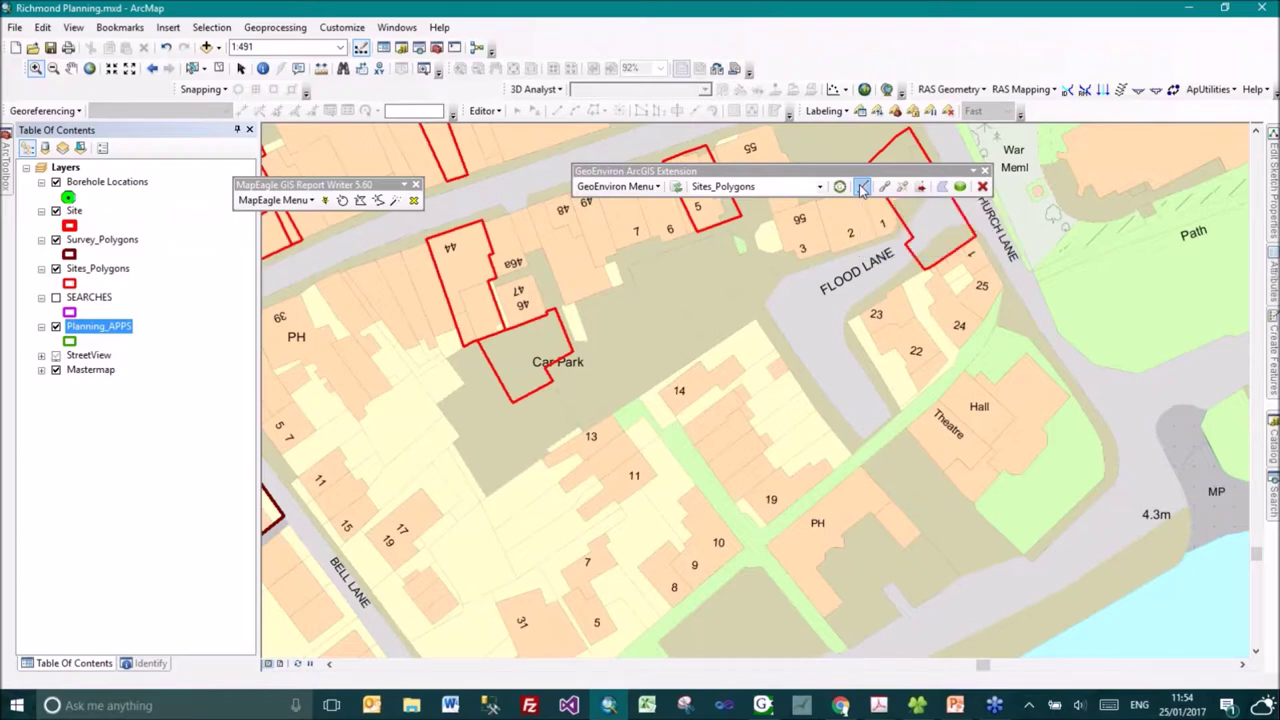
{"action": "left_click", "coordinate": [568, 307]}
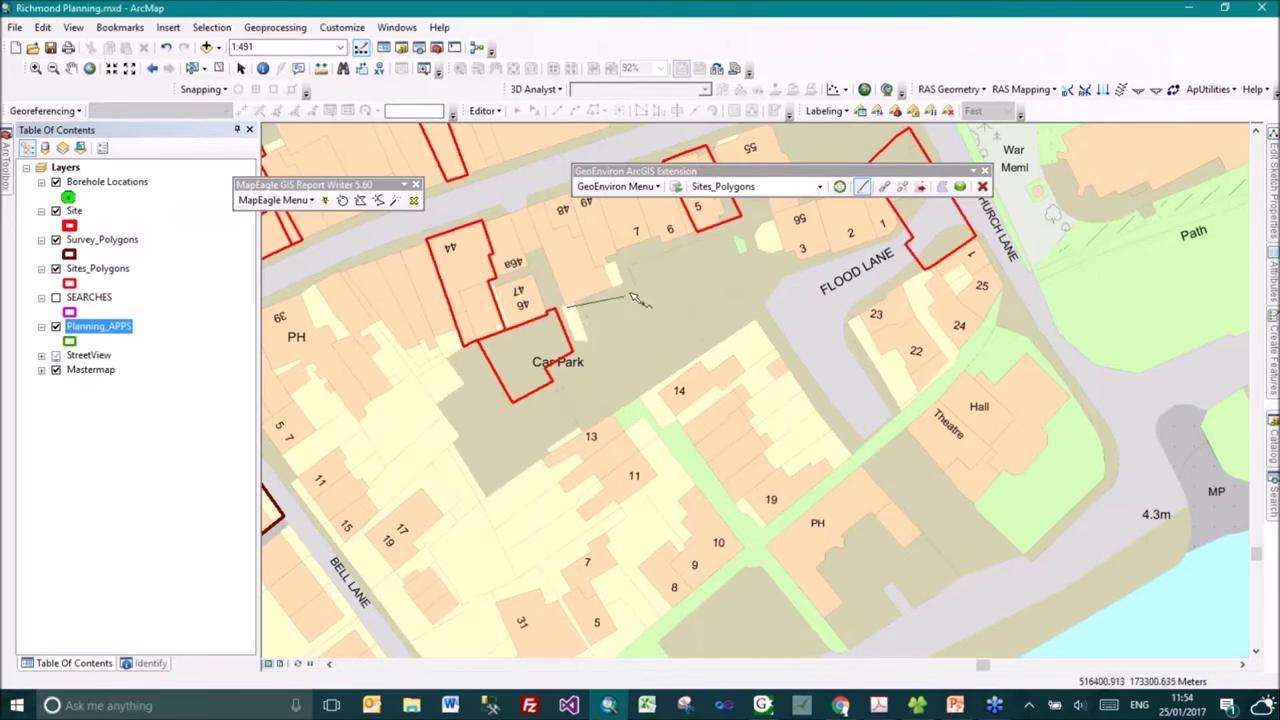
{"action": "left_click", "coordinate": [625, 285]}
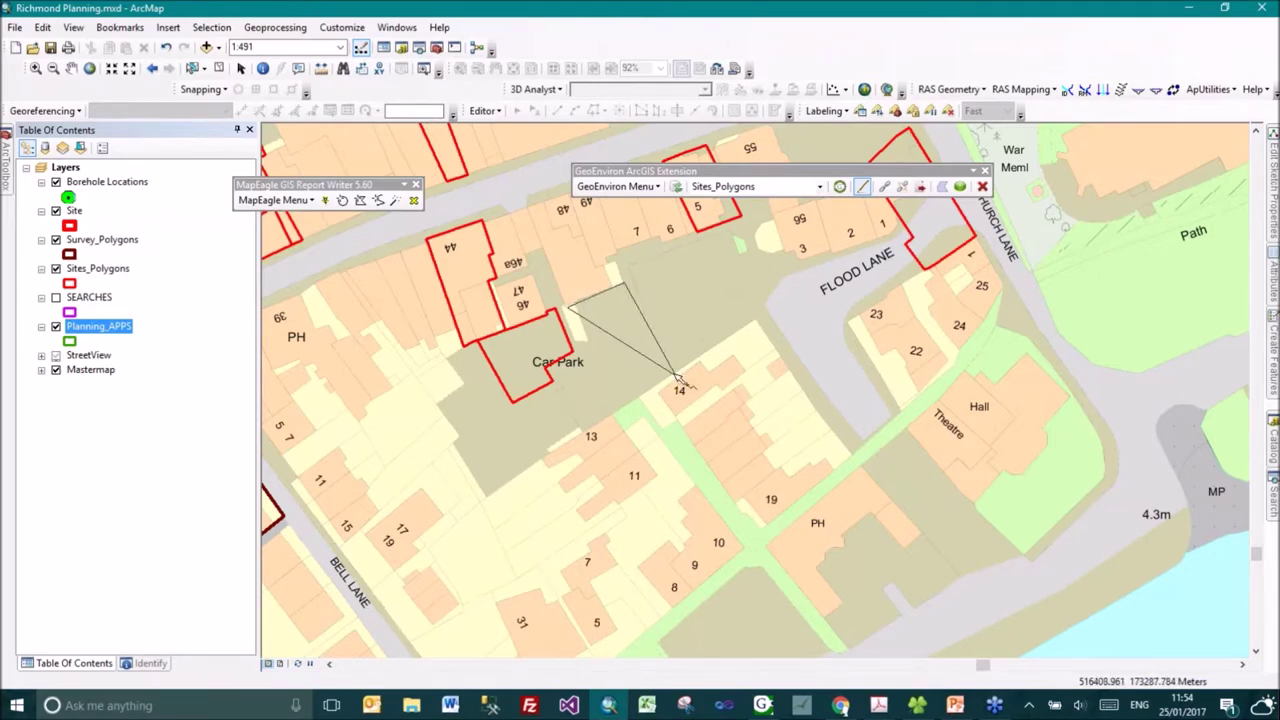
{"action": "left_click", "coordinate": [672, 381]}
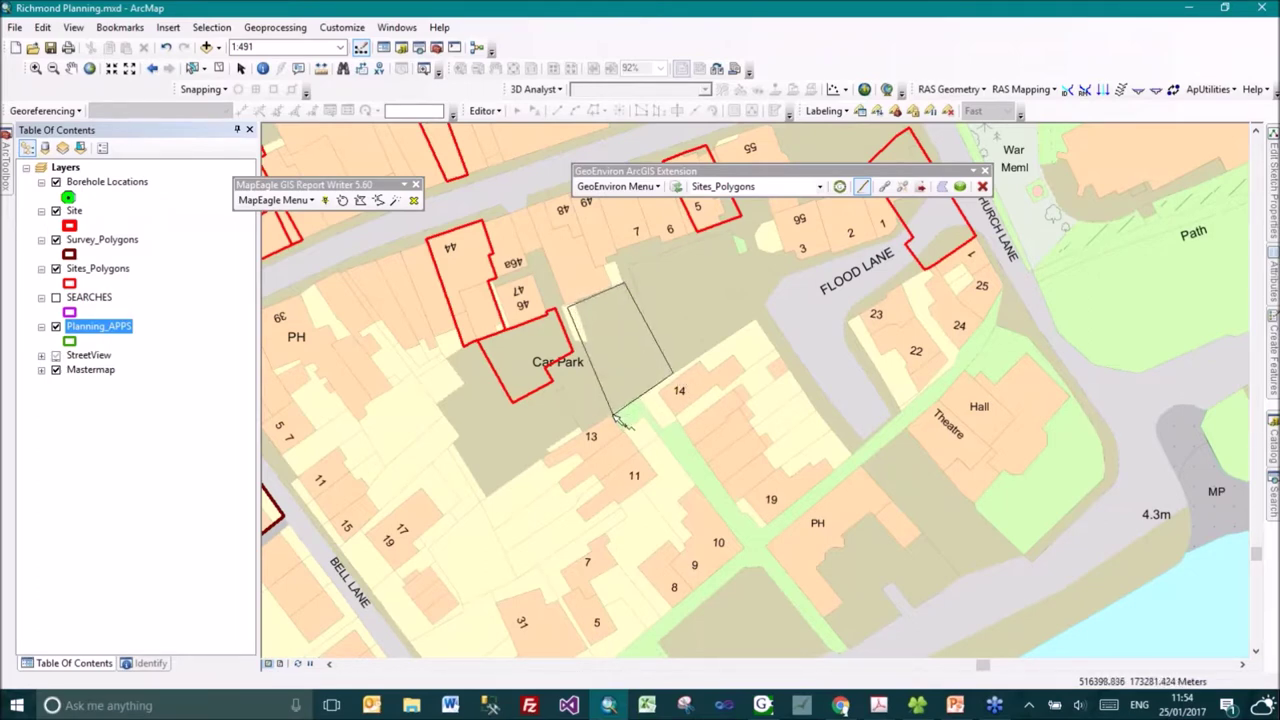
{"action": "double_click", "coordinate": [616, 416]}
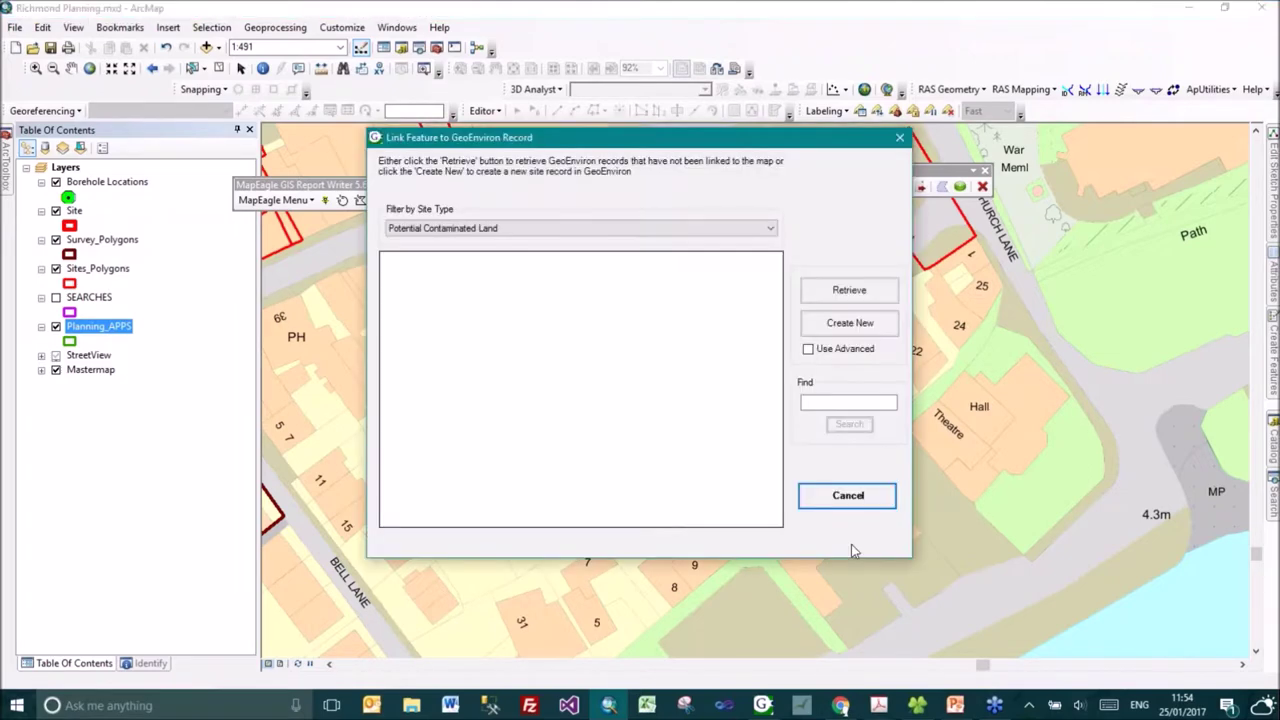
Create a new Potential Contaminated Land record linked to the drawn polygon, using the site ID PCL001512 as the site name.
{"action": "left_click", "coordinate": [826, 330]}
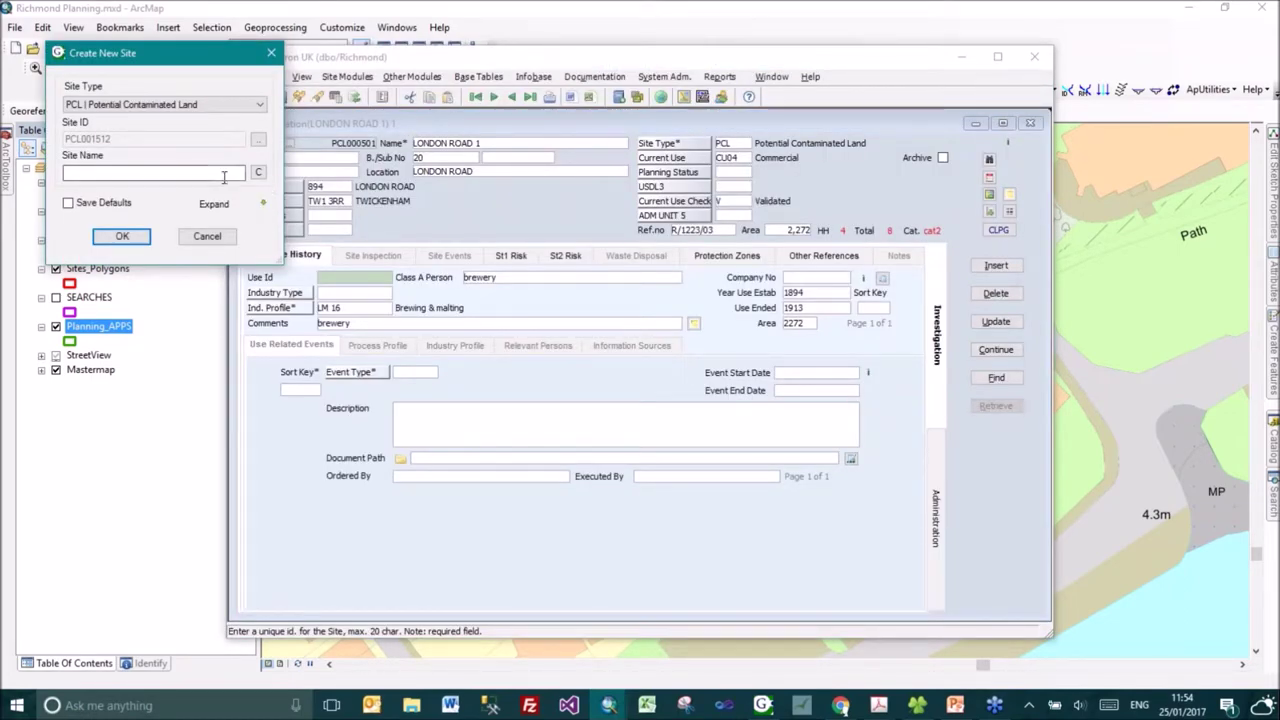
{"action": "left_click", "coordinate": [260, 176]}
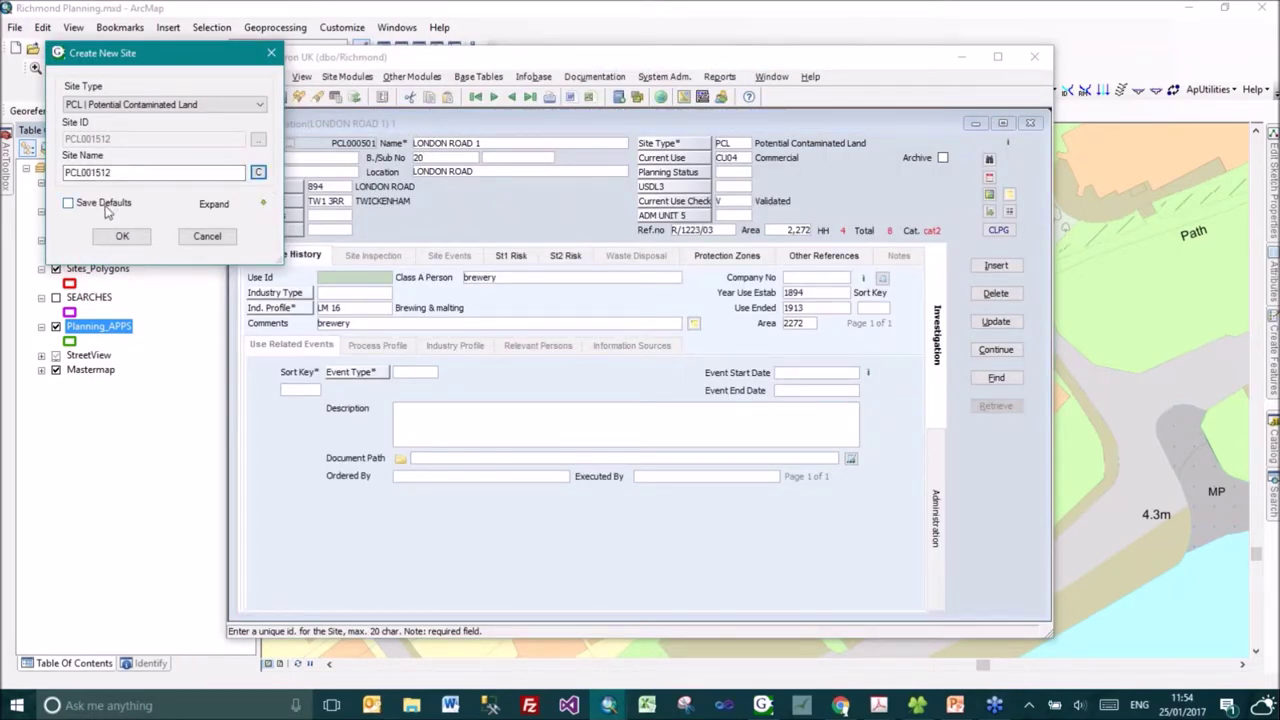
{"action": "left_click", "coordinate": [122, 236]}
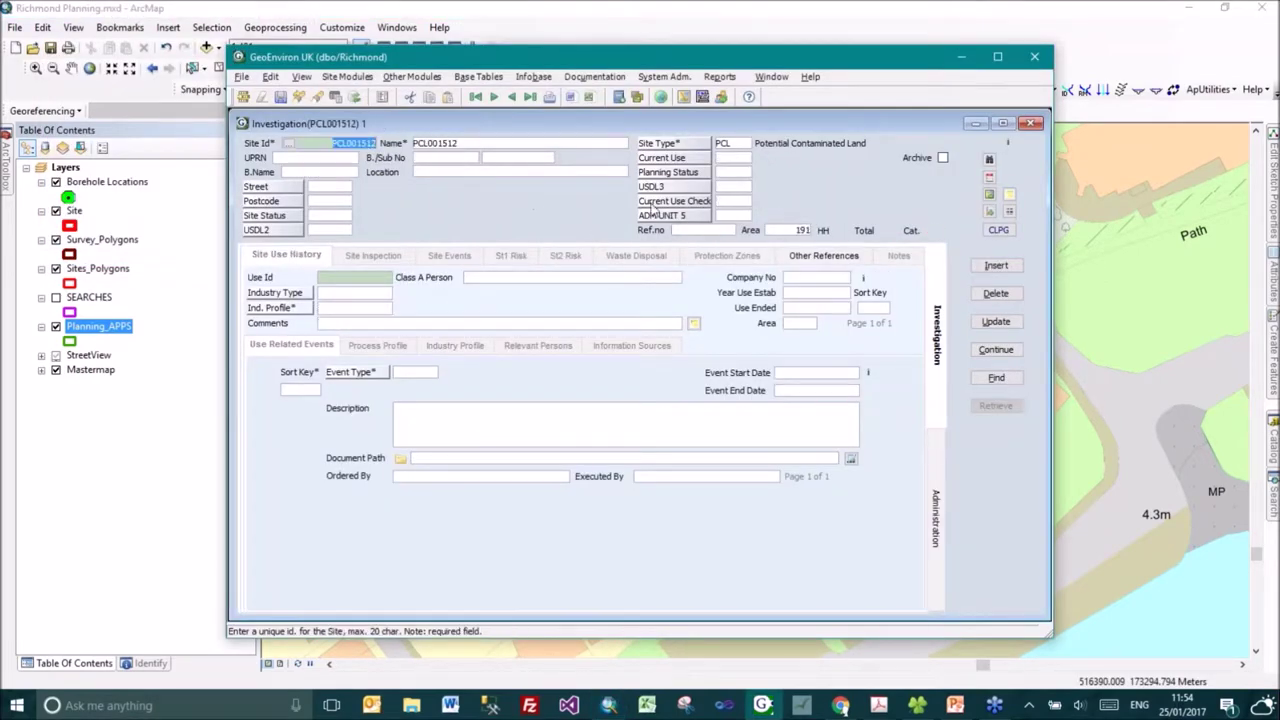
Add a site use with industry type 09_ind Food Processing, profile LM 16 Brewing & malting and established year 1958, and save it.
{"action": "left_click", "coordinate": [298, 293]}
{"action": "double_click", "coordinate": [528, 292]}
{"action": "left_click", "coordinate": [288, 310]}
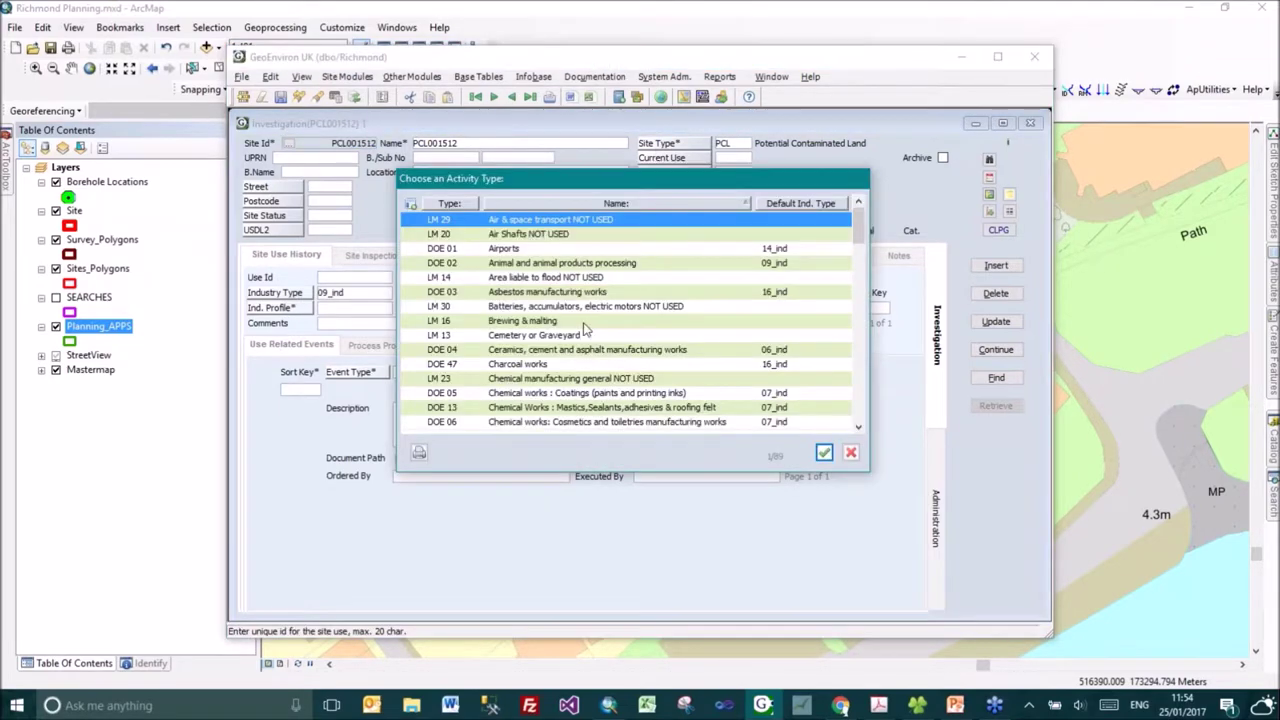
{"action": "double_click", "coordinate": [537, 322]}
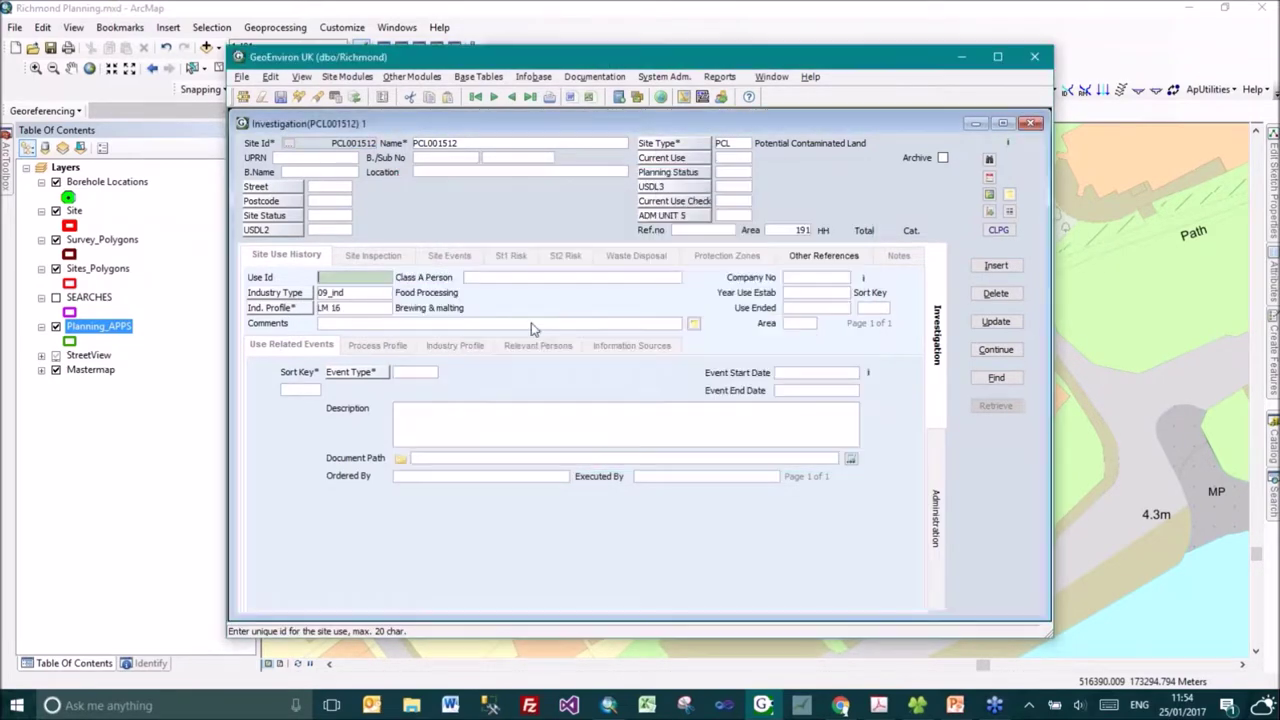
{"action": "left_click", "coordinate": [818, 296]}
{"action": "type", "text": "195"}
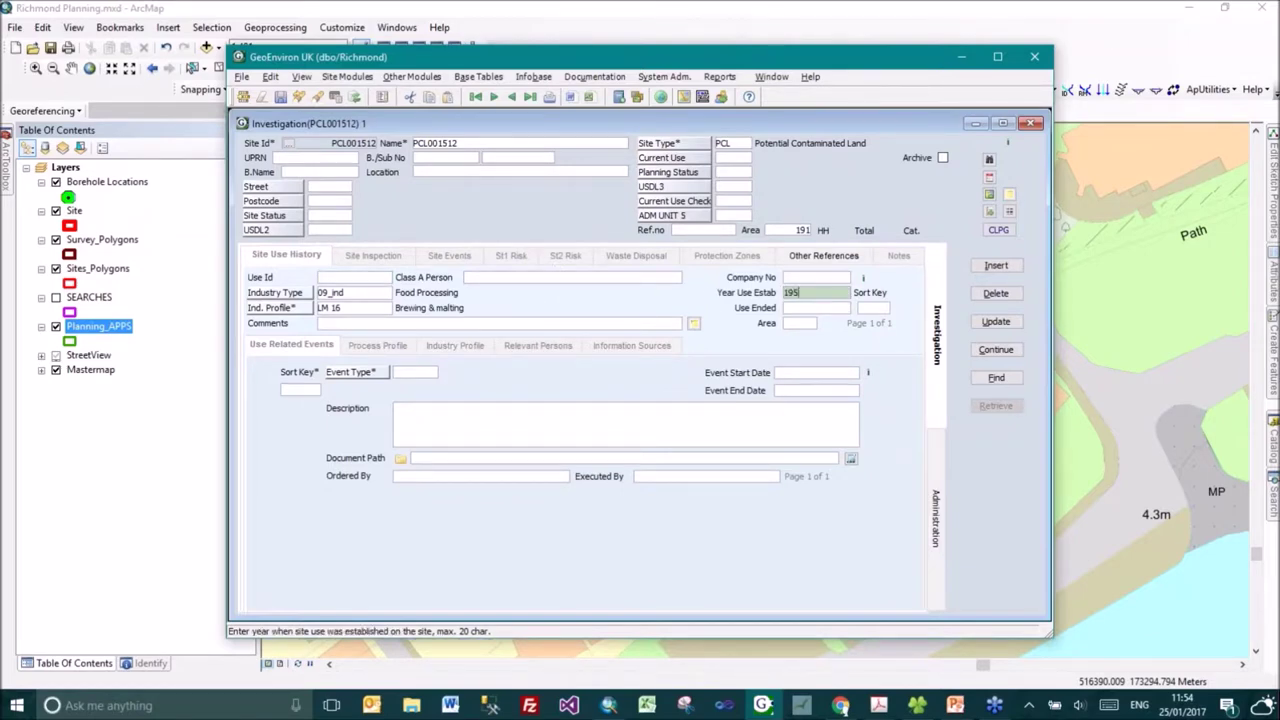
{"action": "key", "text": "Return"}
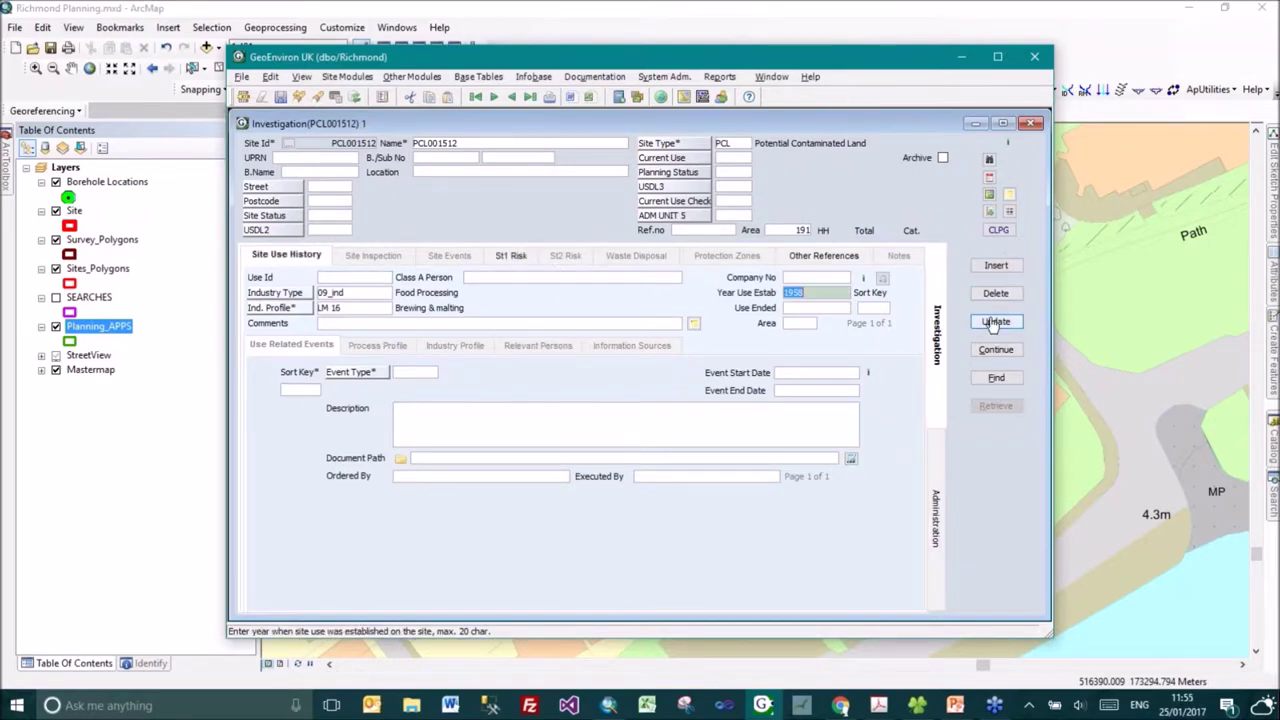
In ArcMap, draw a six-cornered Sites_Polygons feature with an area of about 179 on the open ground west of Flood Lane.
{"action": "left_click", "coordinate": [772, 16]}
{"action": "left_click", "coordinate": [641, 262]}
{"action": "left_click", "coordinate": [737, 234]}
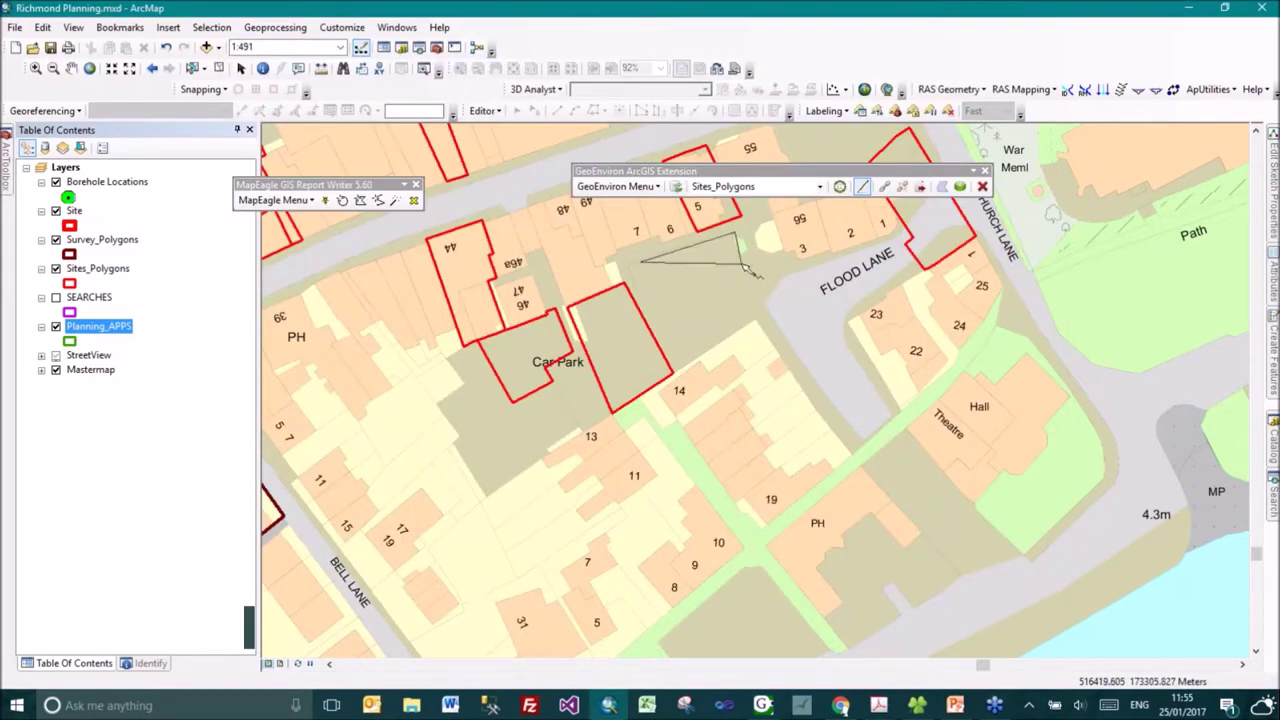
{"action": "left_click", "coordinate": [782, 277]}
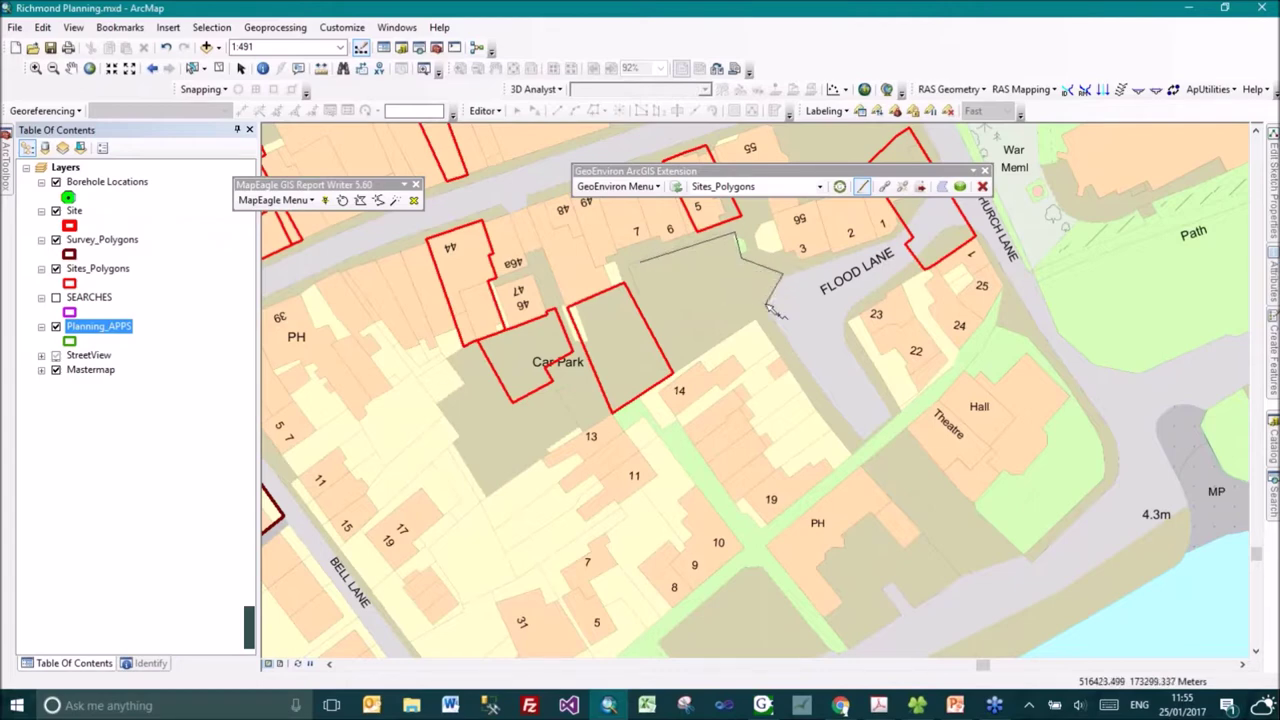
{"action": "double_click", "coordinate": [690, 335]}
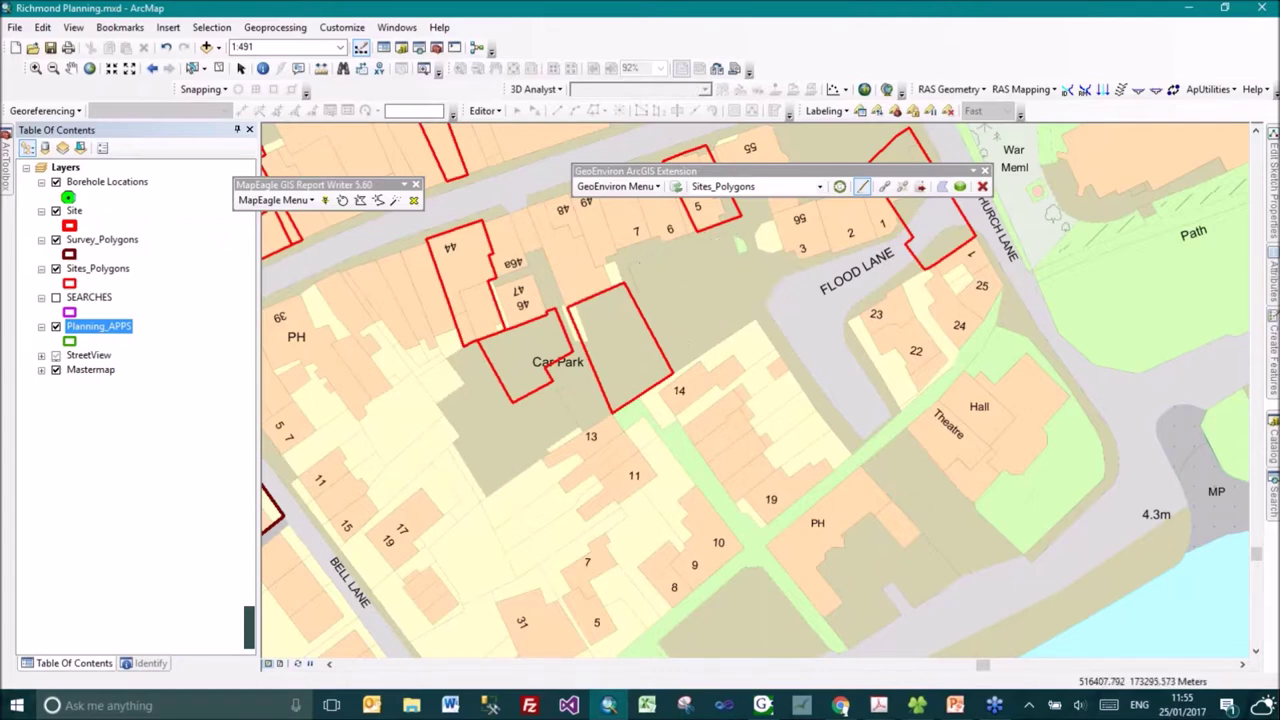
Create a Potential Contaminated Land record for the new polygon, using site ID PCL001513 as its name without a risk assessment, and return to the map.
{"action": "left_click", "coordinate": [860, 332]}
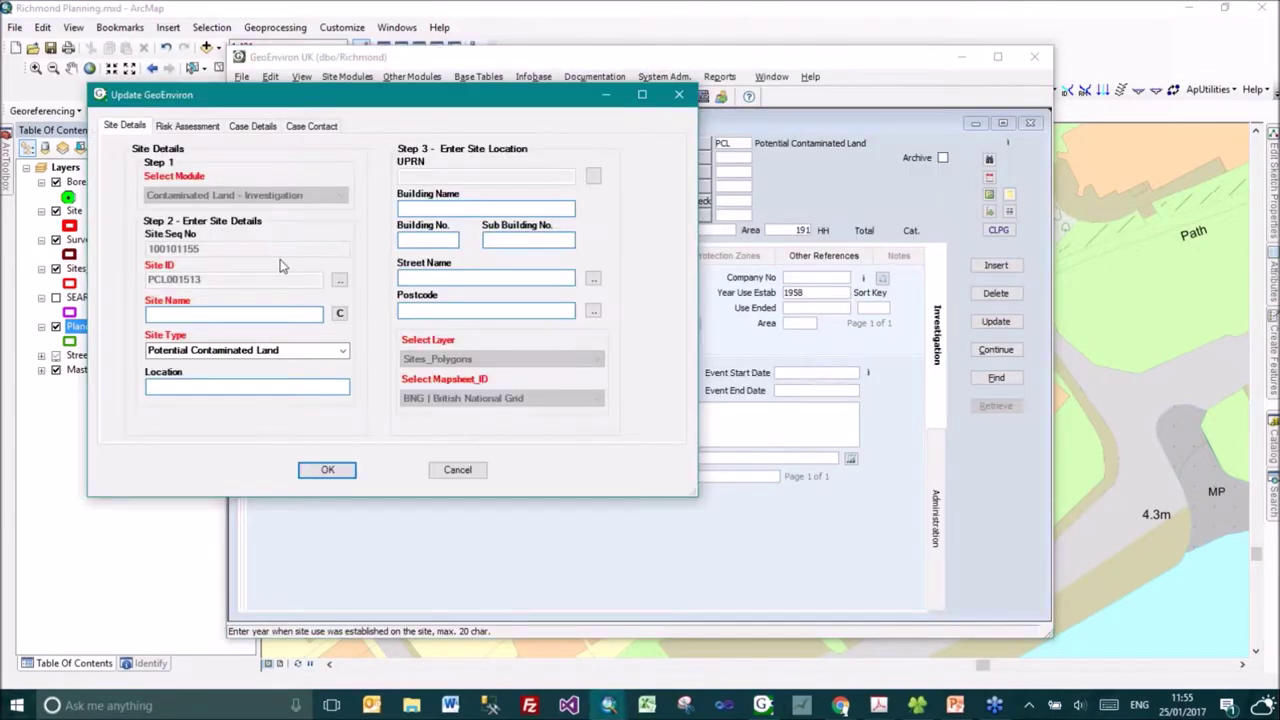
{"action": "left_click", "coordinate": [339, 313]}
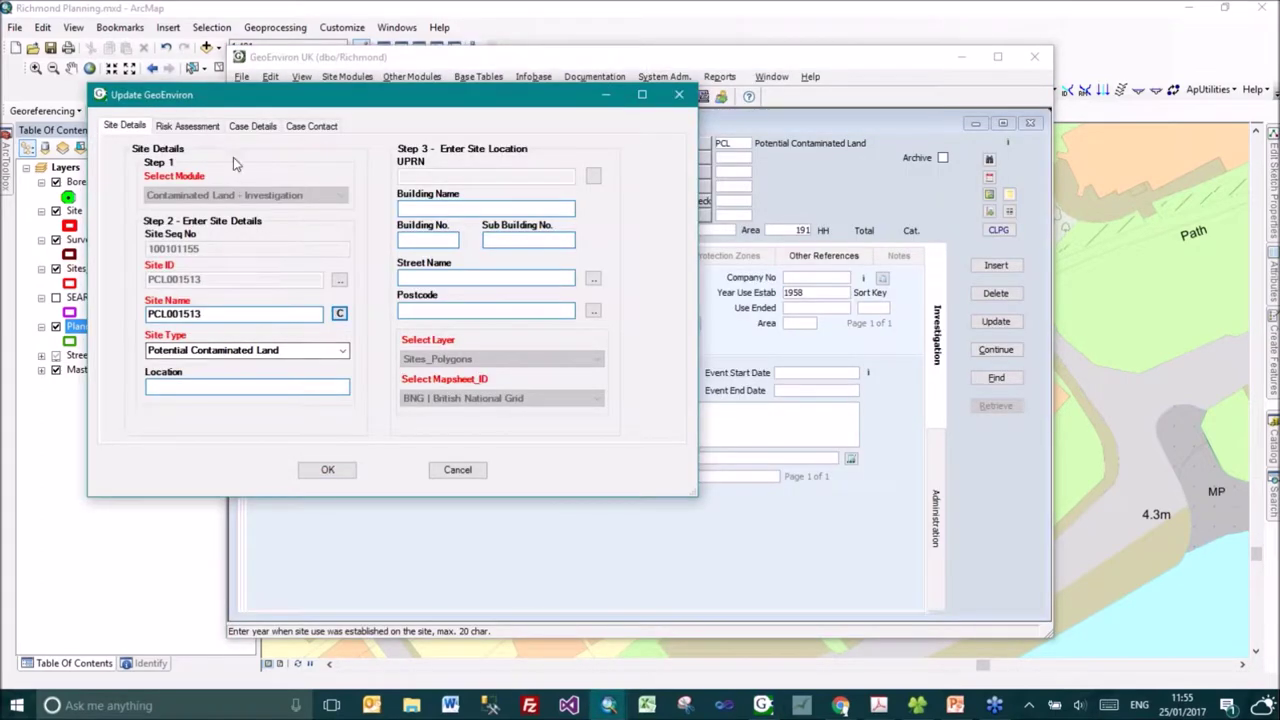
{"action": "left_click", "coordinate": [202, 128]}
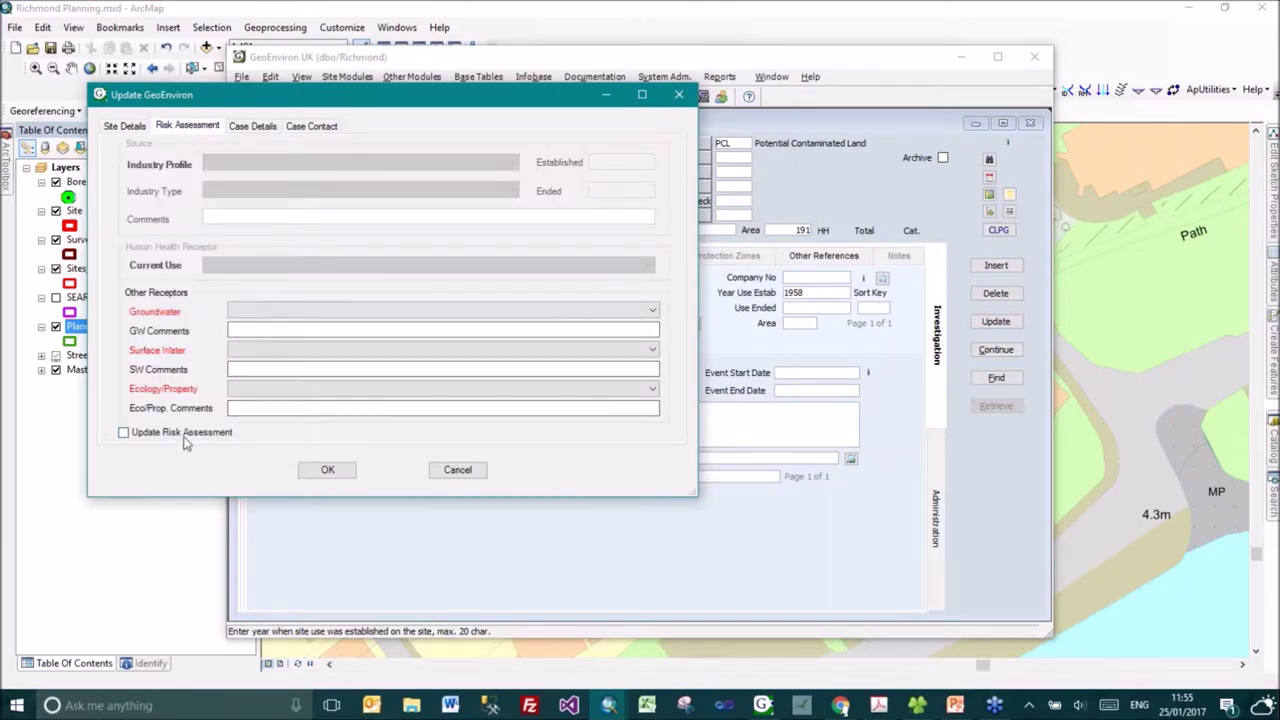
{"action": "left_click", "coordinate": [328, 471]}
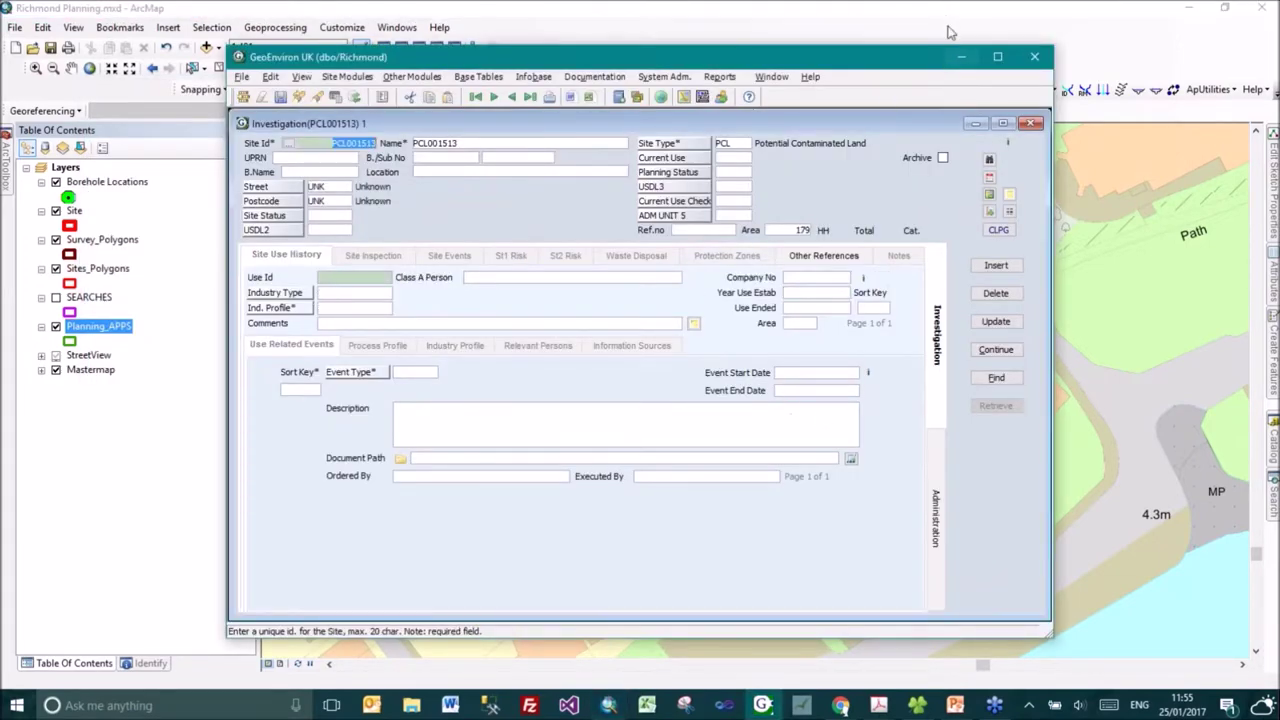
{"action": "left_click", "coordinate": [961, 56]}
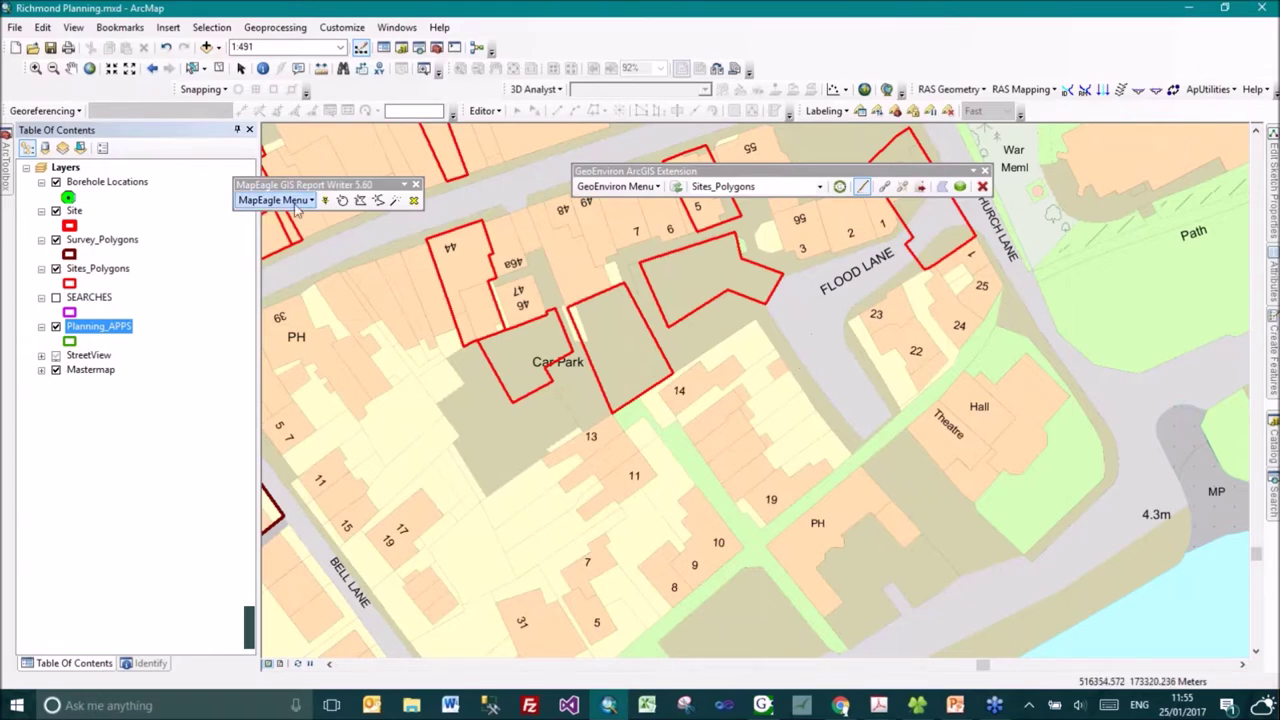
Move the MapEagle toolbar to the Flood Lane area and review its Data Output/Style Settings without changing them.
{"action": "left_click_drag", "start_coordinate": [334, 190], "coordinate": [1015, 270]}
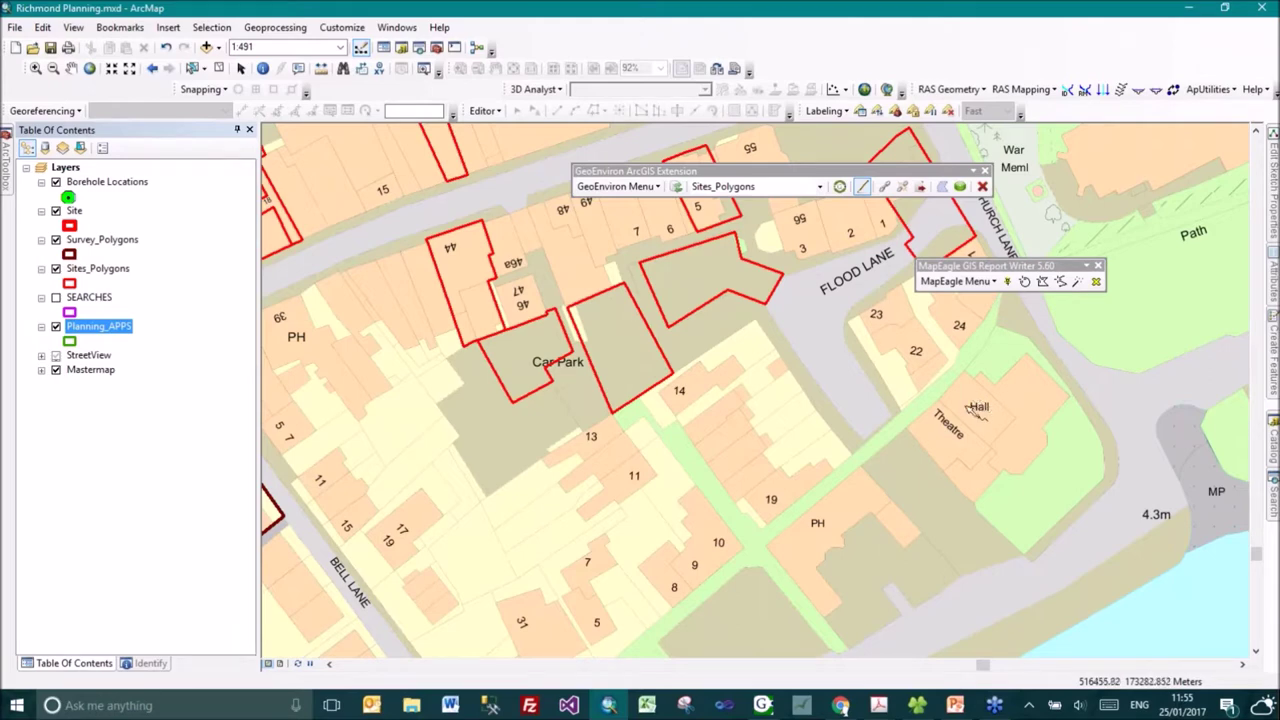
{"action": "left_click", "coordinate": [955, 281]}
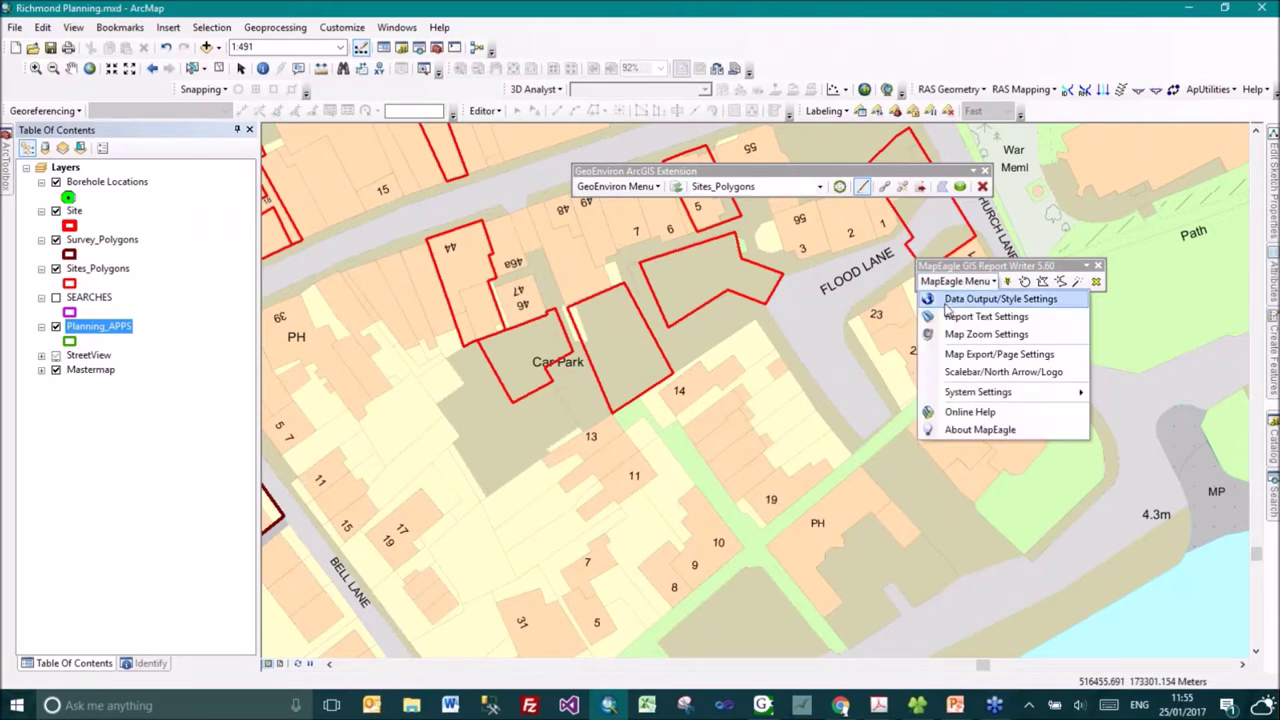
{"action": "left_click", "coordinate": [990, 299]}
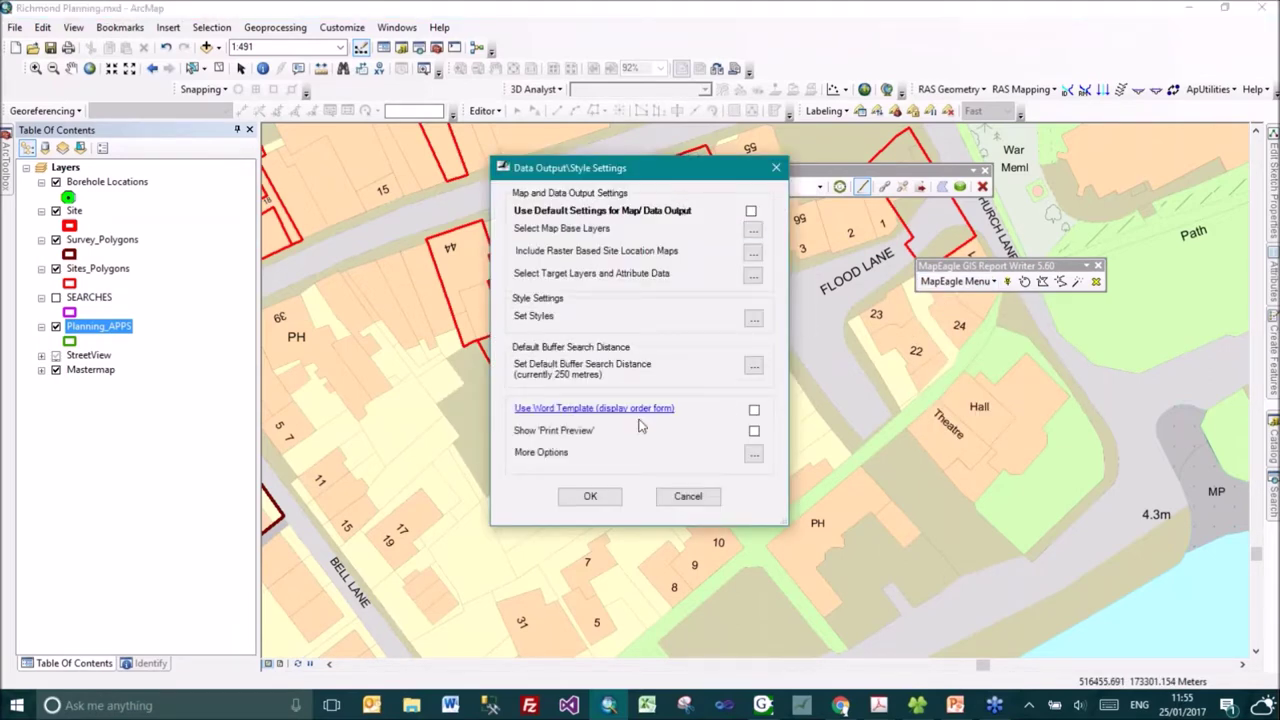
{"action": "left_click", "coordinate": [708, 494]}
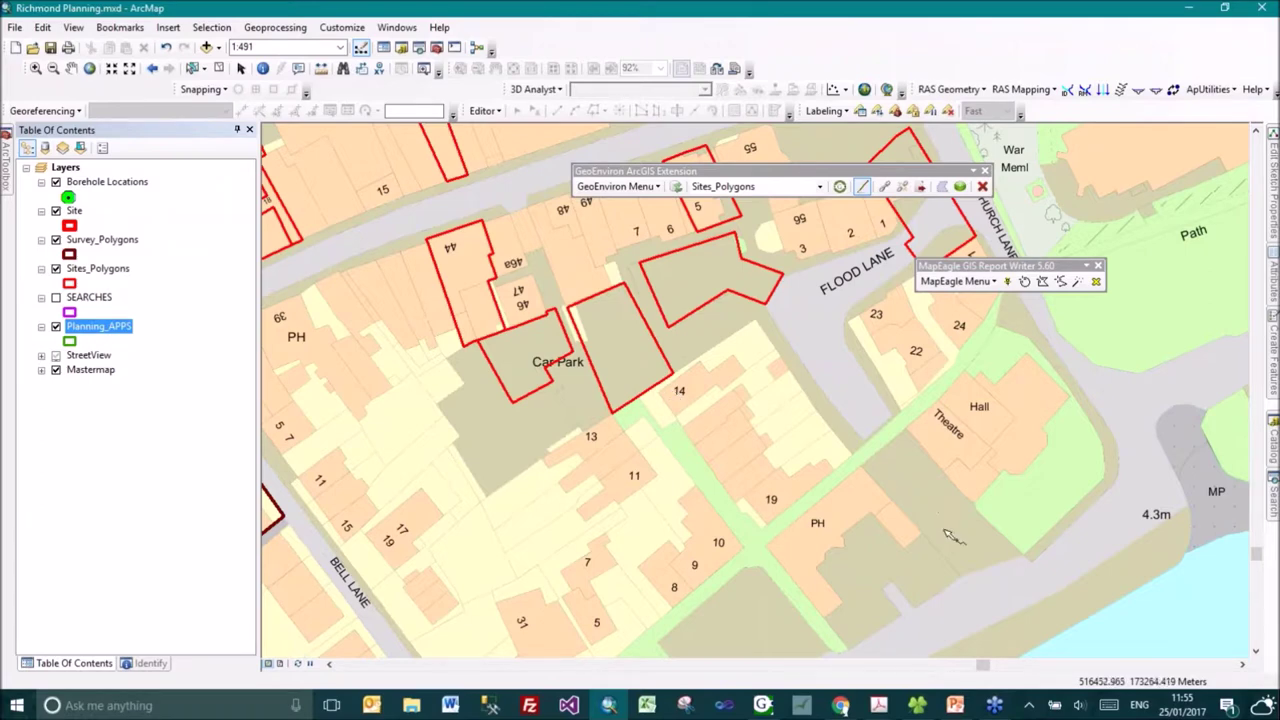
{"action": "left_click", "coordinate": [990, 707]}
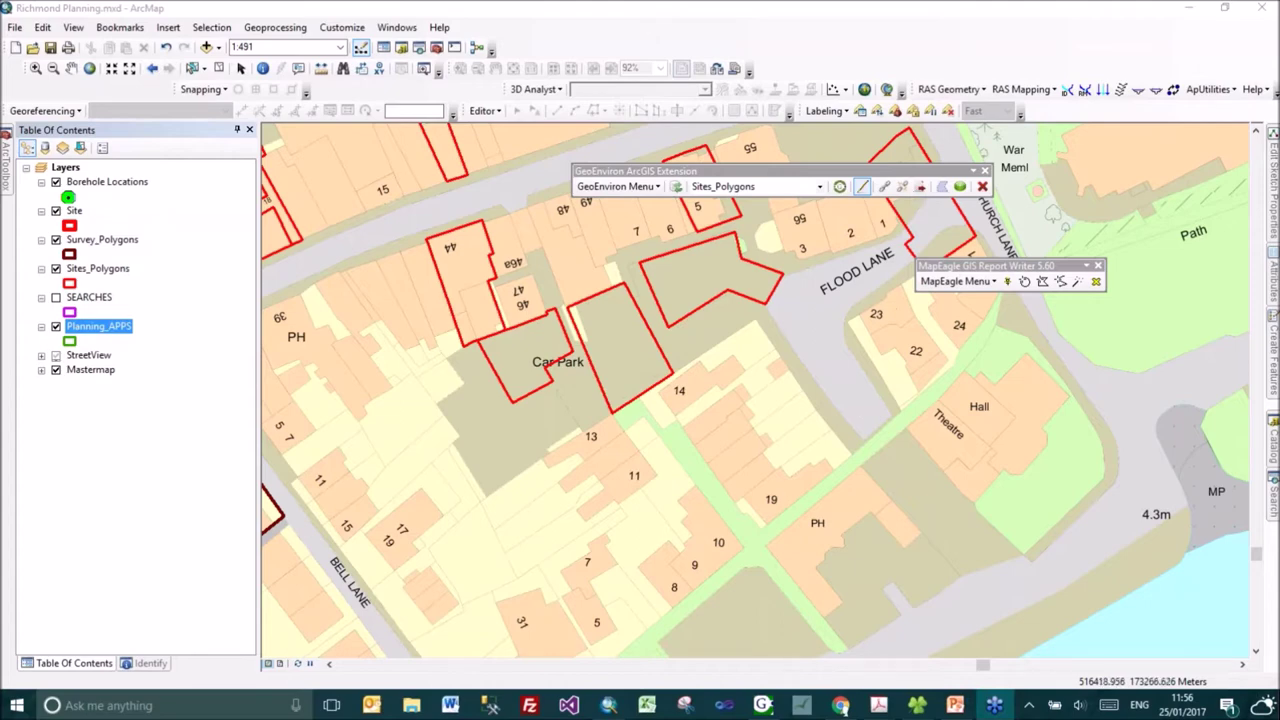
{"action": "left_click", "coordinate": [762, 705]}
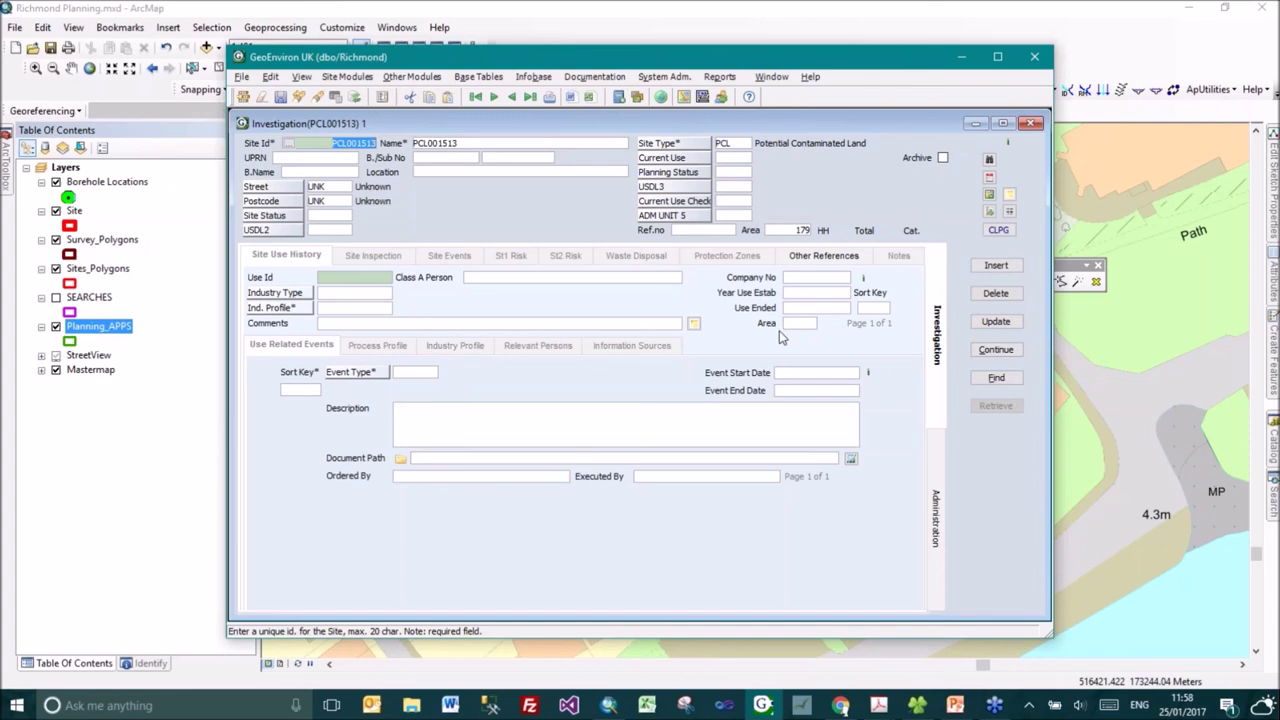
{"action": "left_click", "coordinate": [1143, 118]}
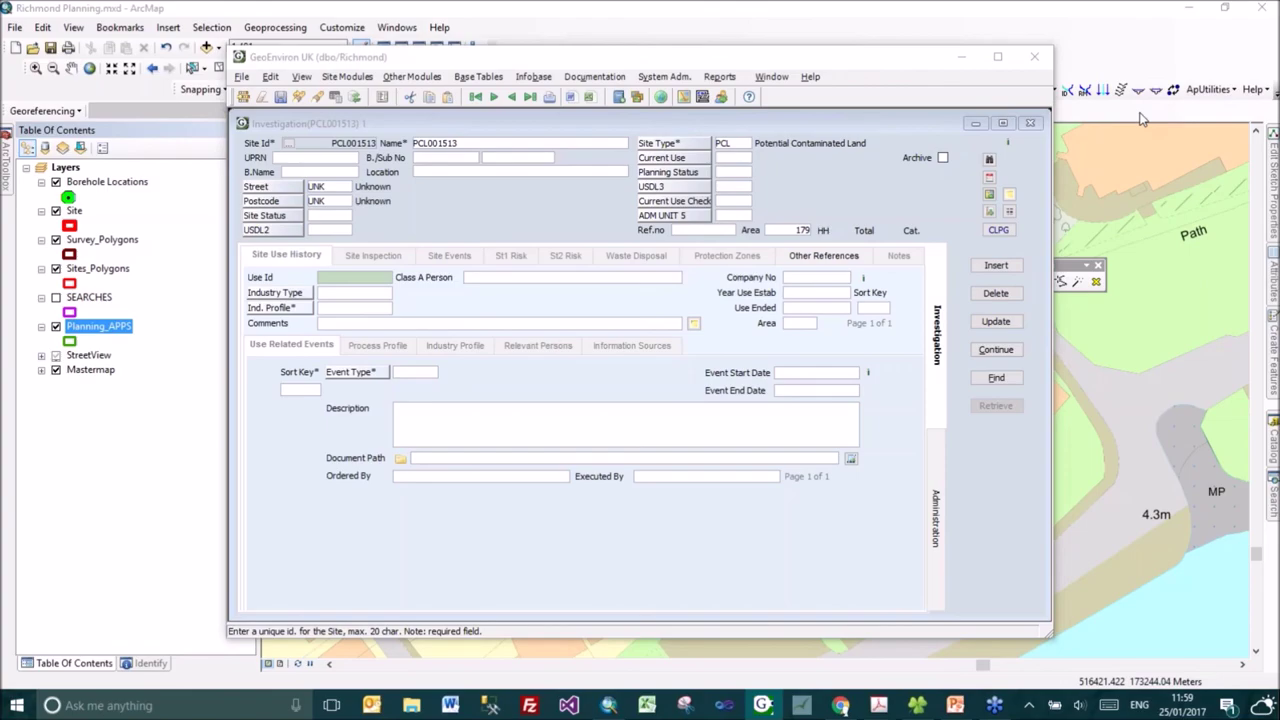